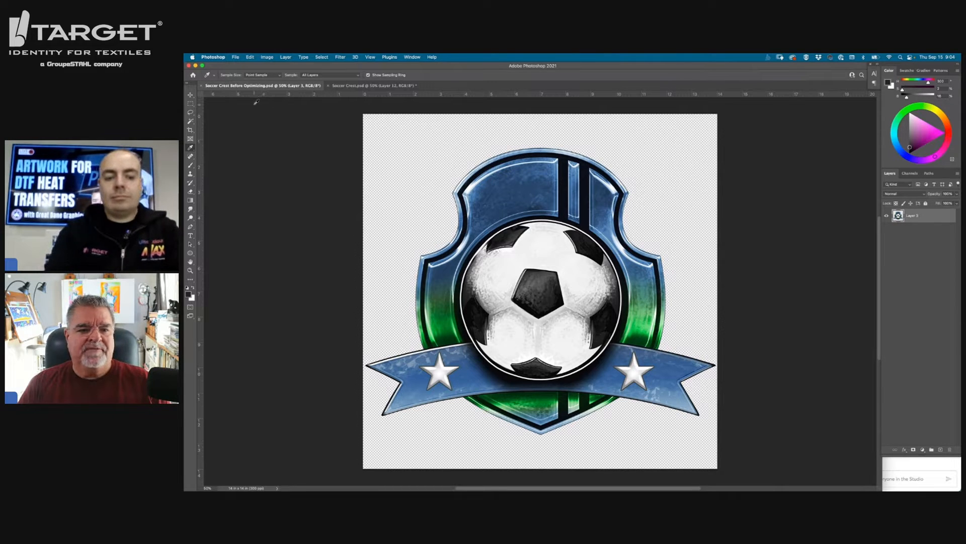
# Open a Selective Color adjustment for the crest layer and set cyan, magenta, yellow and black of the Neutrals to 3%
pyautogui.click(266, 57)
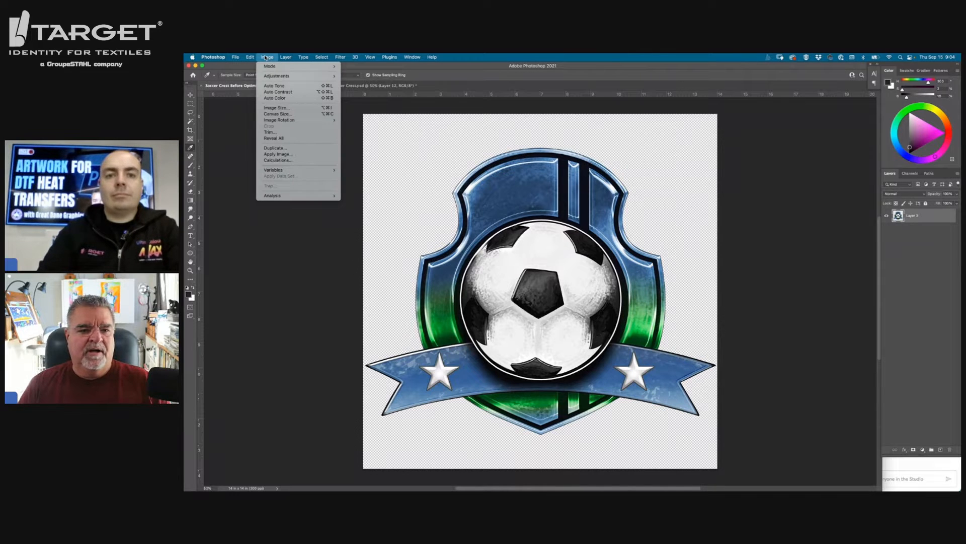
pyautogui.moveTo(269, 76)
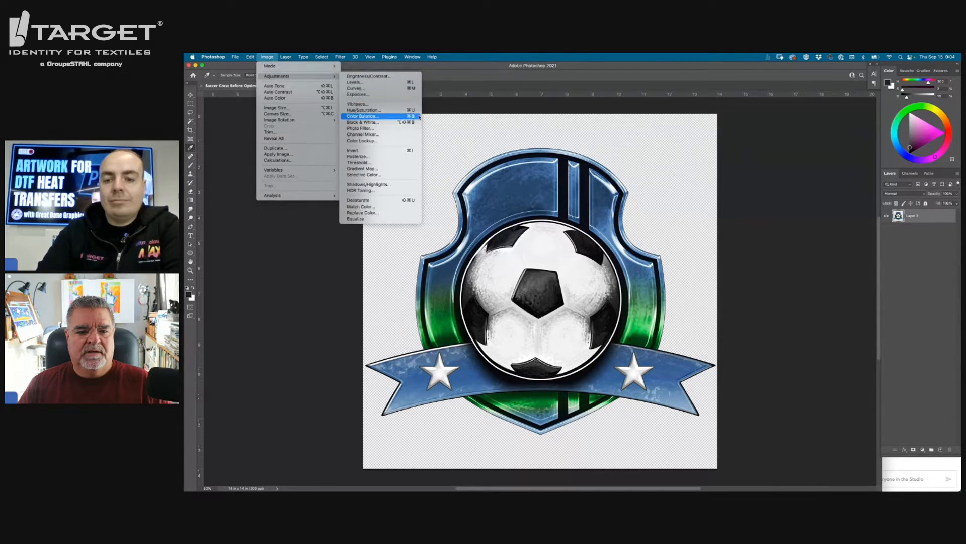
pyautogui.click(370, 175)
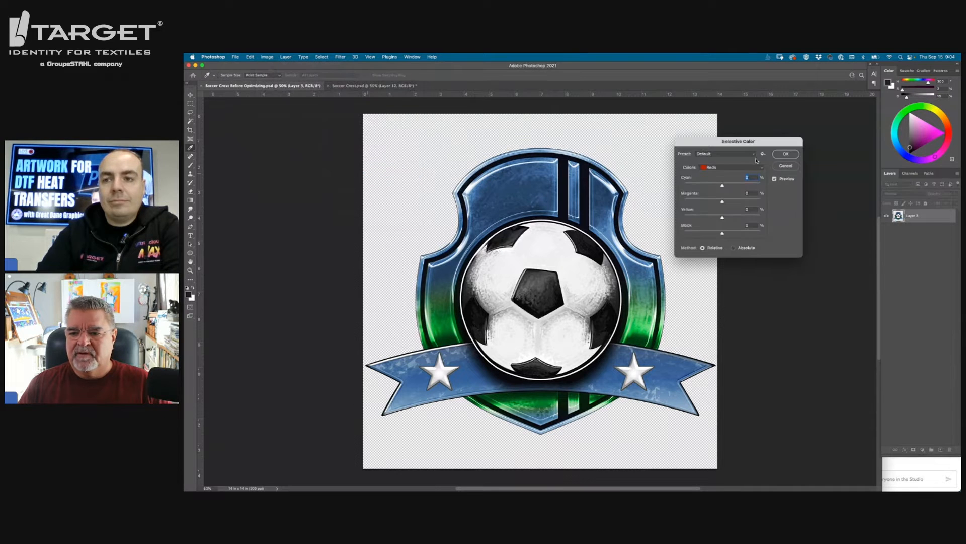
pyautogui.moveTo(725, 141); pyautogui.dragTo(721, 123)
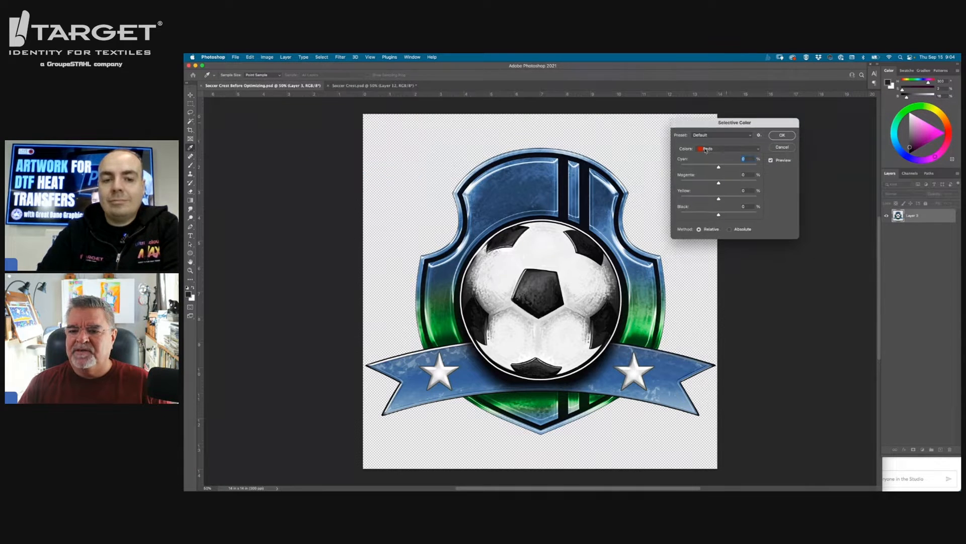
pyautogui.click(708, 148)
pyautogui.click(712, 190)
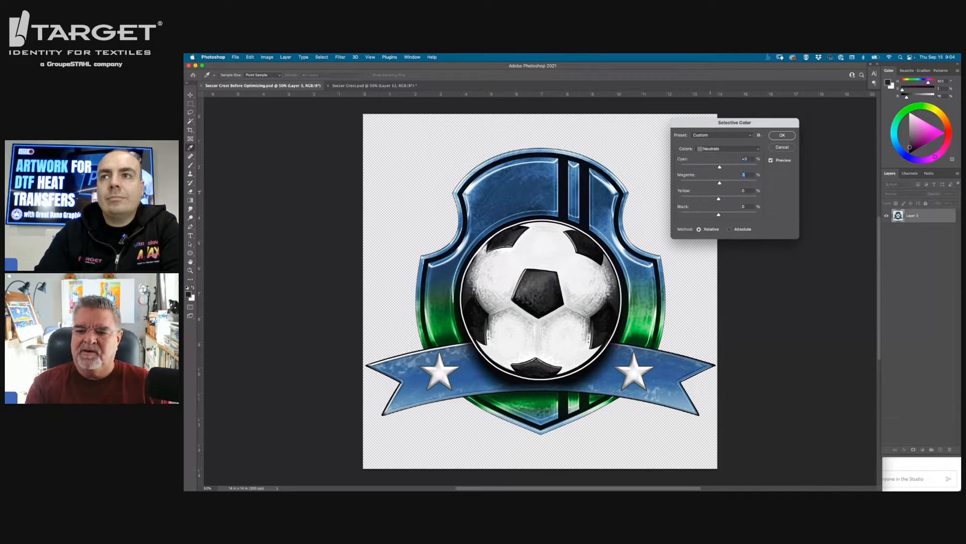
pyautogui.write('3')
pyautogui.press('Tab')
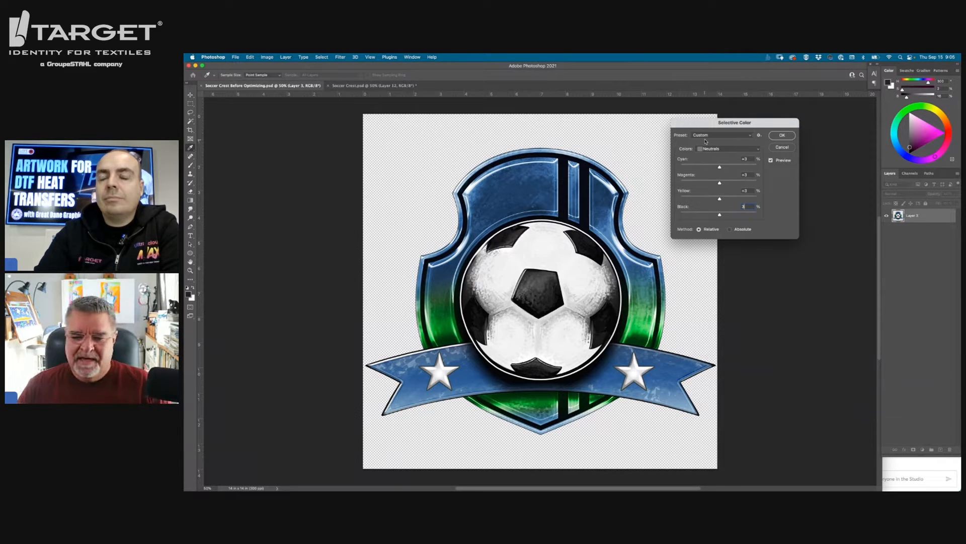
# Compare the crest artwork with the Selective Color preview off and on
pyautogui.click(771, 161)
pyautogui.click(771, 161)
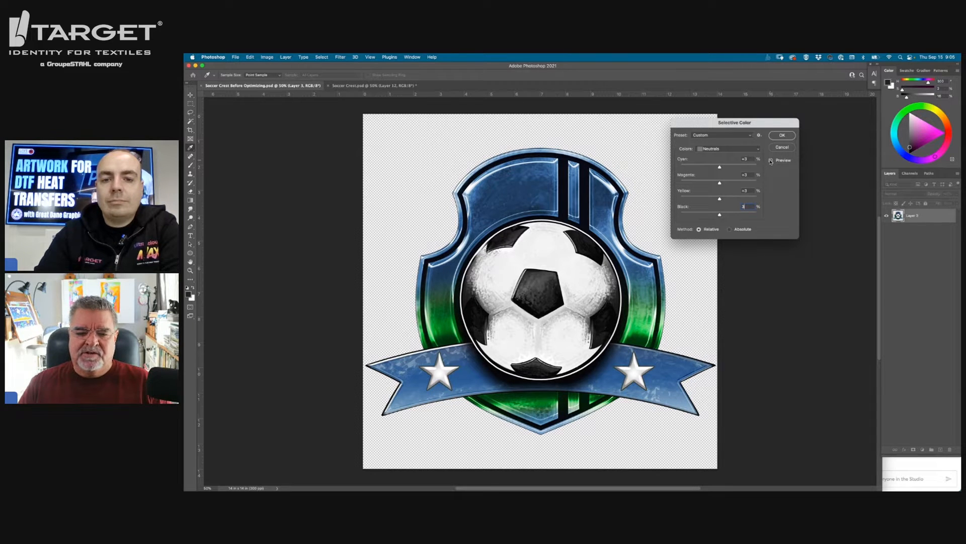
pyautogui.click(771, 161)
pyautogui.click(771, 161)
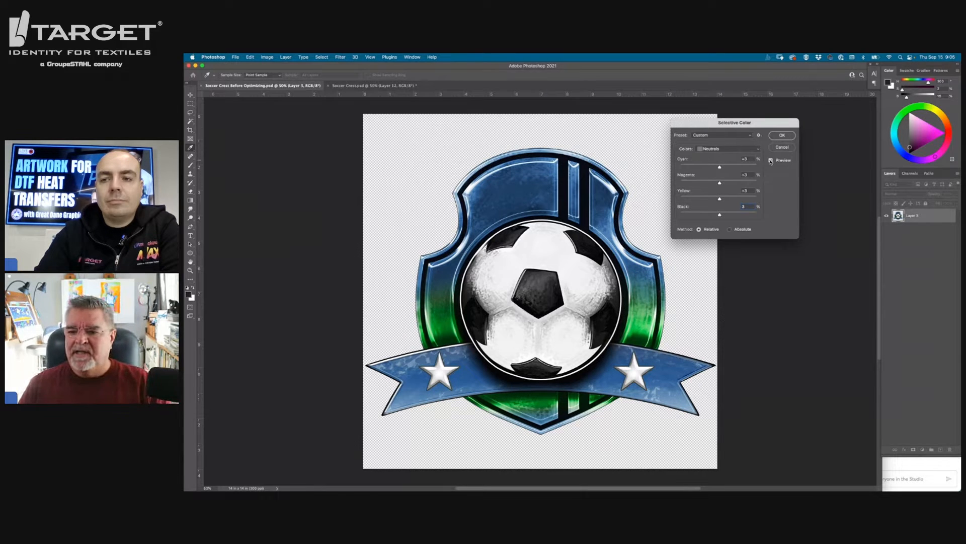
pyautogui.click(771, 161)
pyautogui.click(772, 161)
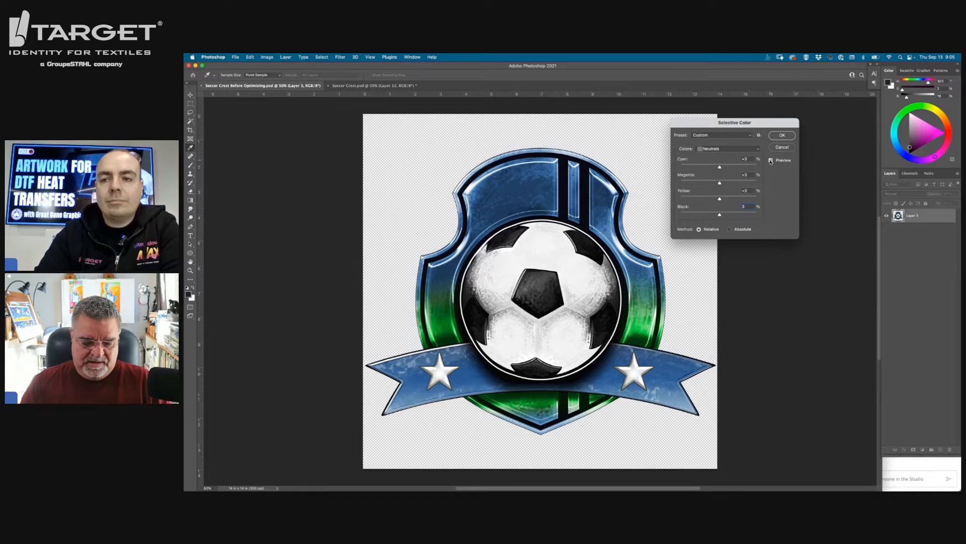
# Try 5% for cyan, magenta, yellow and black of the Neutrals, comparing the artwork with the preview off and on
pyautogui.write('5')
pyautogui.press('Tab')
pyautogui.write('5')
pyautogui.press('Tab')
pyautogui.write('5')
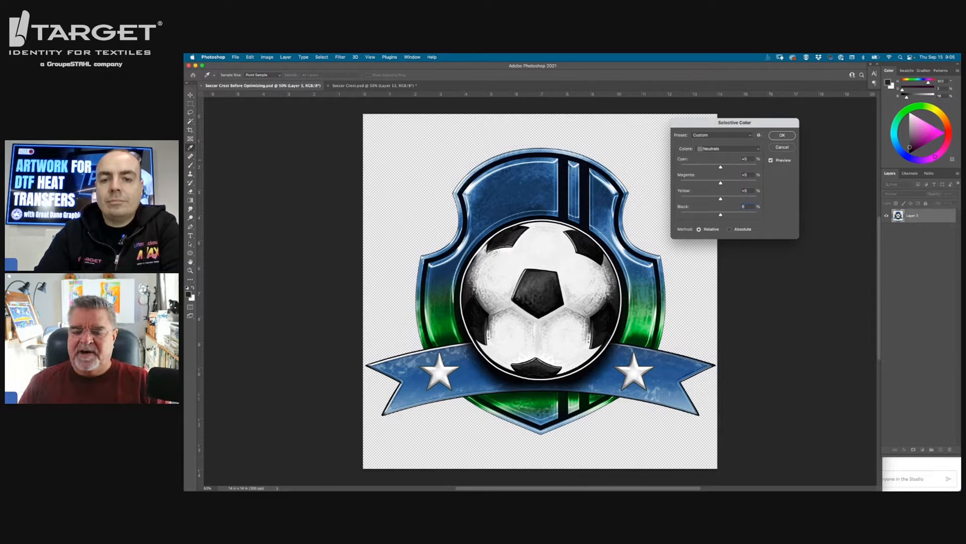
pyautogui.click(772, 160)
pyautogui.click(771, 161)
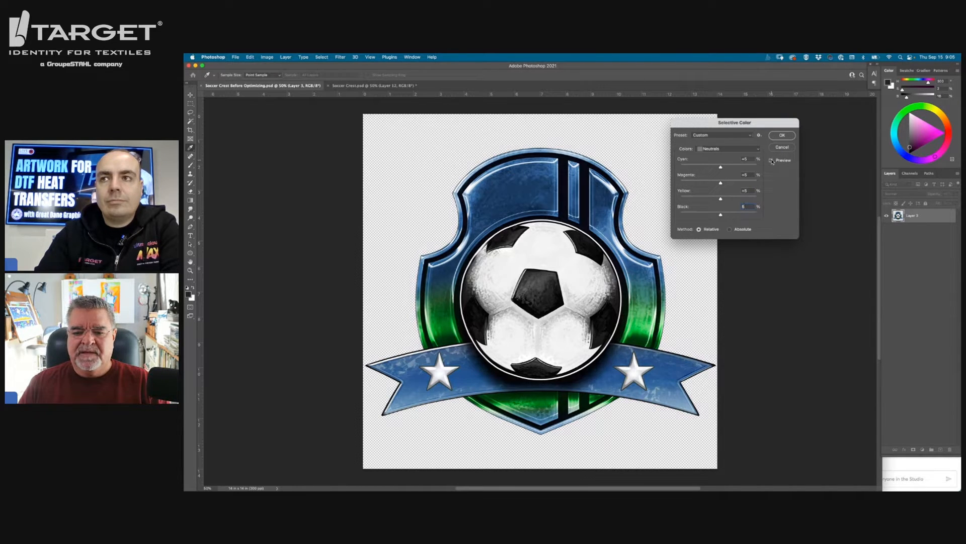
pyautogui.click(772, 161)
pyautogui.click(771, 160)
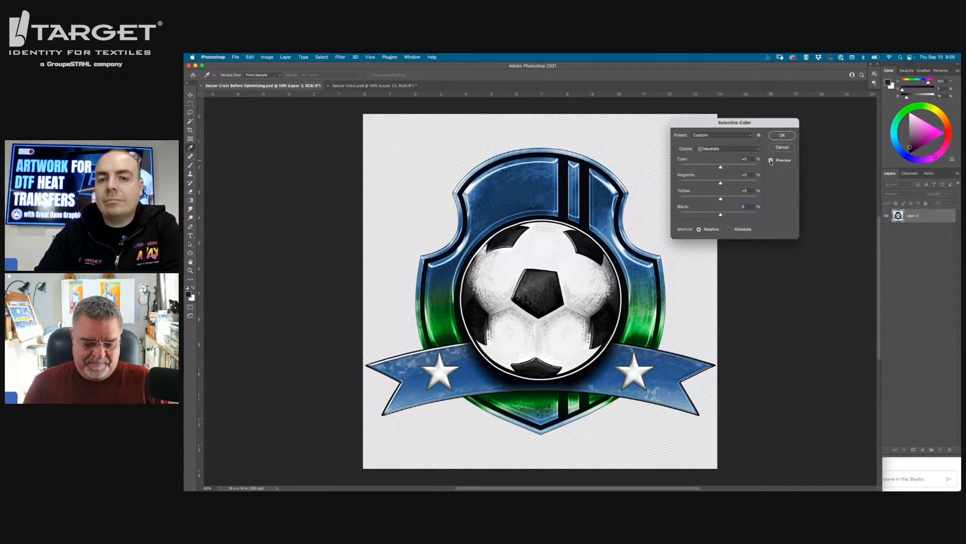
# Set all four Neutrals values to 3%, compare with the preview off and on, and apply the Selective Color adjustment
pyautogui.press('Tab')
pyautogui.write('3')
pyautogui.press('Tab')
pyautogui.write('3')
pyautogui.press('Tab')
pyautogui.write('3')
pyautogui.press('Tab')
pyautogui.write('3')
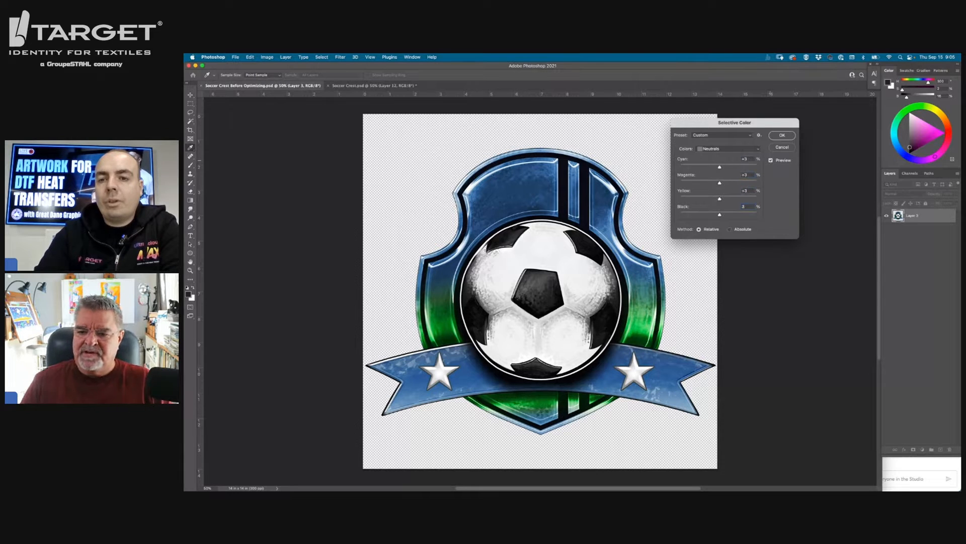
pyautogui.click(771, 161)
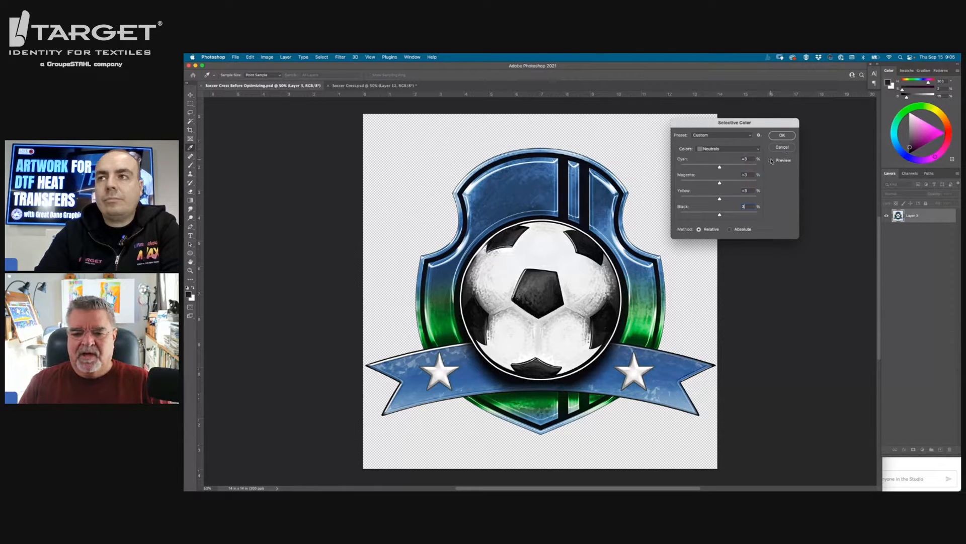
pyautogui.click(771, 161)
pyautogui.click(771, 160)
pyautogui.click(771, 161)
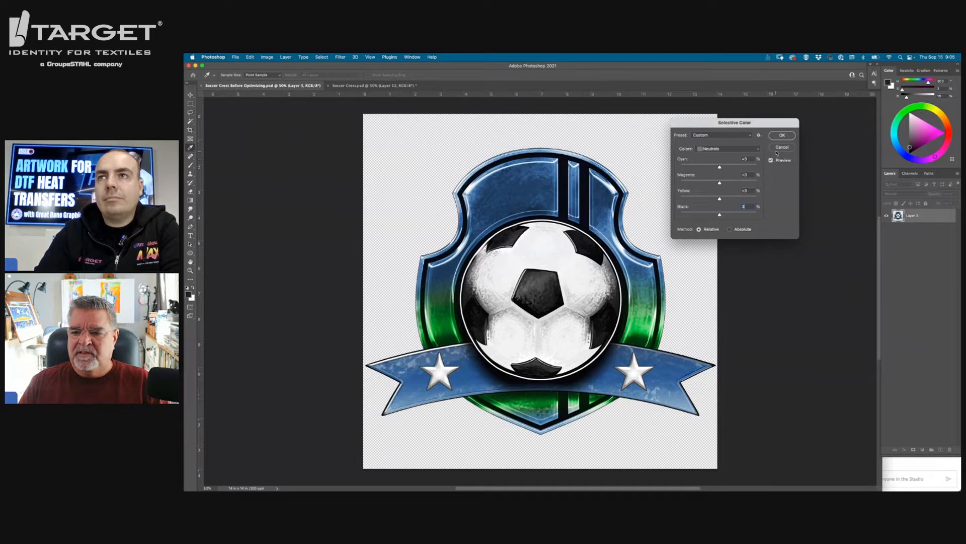
pyautogui.click(782, 146)
# Apply a Hue/Saturation adjustment to the crest layer with the master saturation raised to +34
pyautogui.click(262, 57)
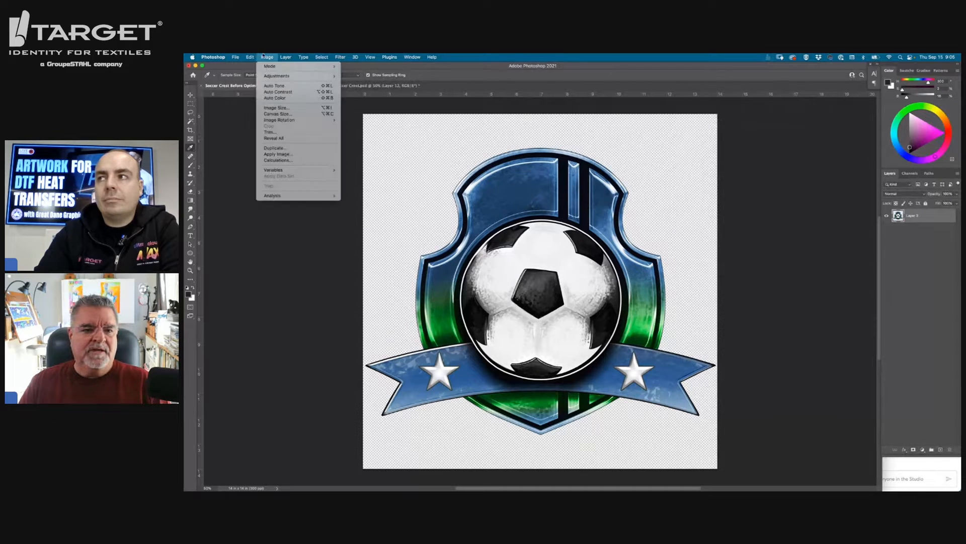
pyautogui.moveTo(282, 75)
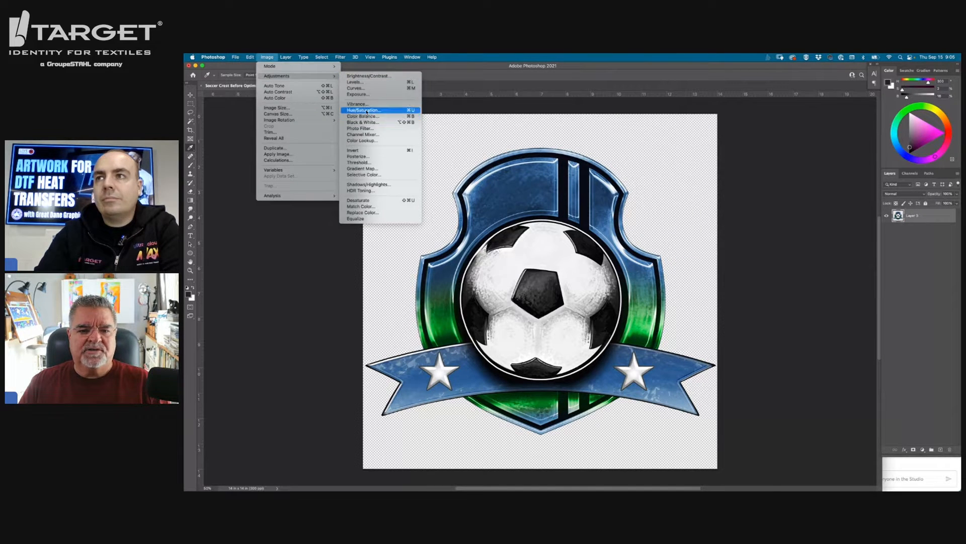
pyautogui.click(362, 109)
pyautogui.moveTo(760, 104); pyautogui.dragTo(690, 121)
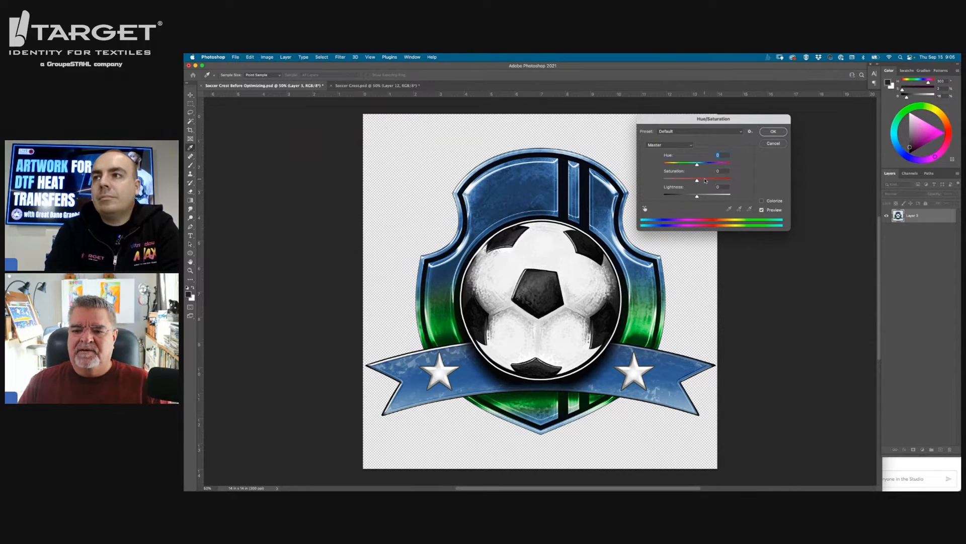
pyautogui.moveTo(697, 180); pyautogui.dragTo(710, 180)
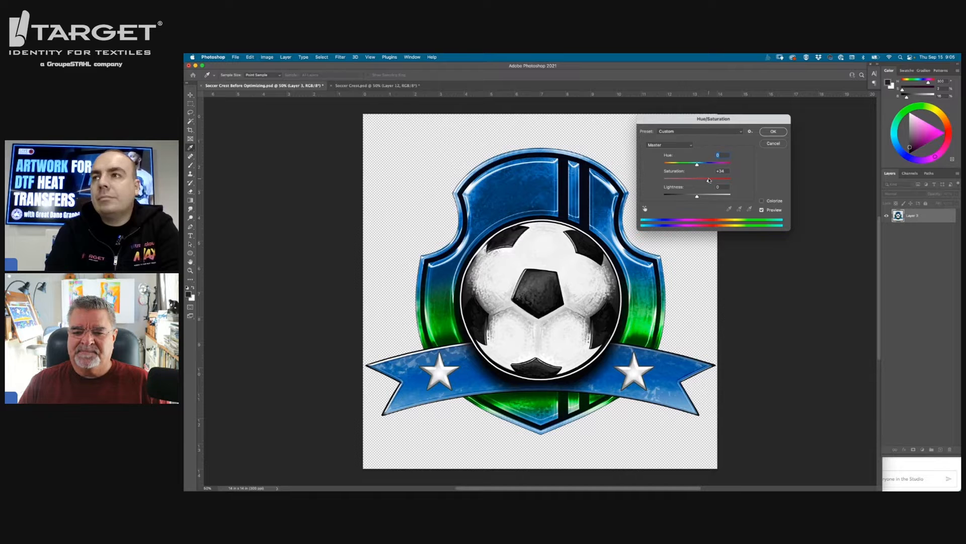
pyautogui.click(718, 171)
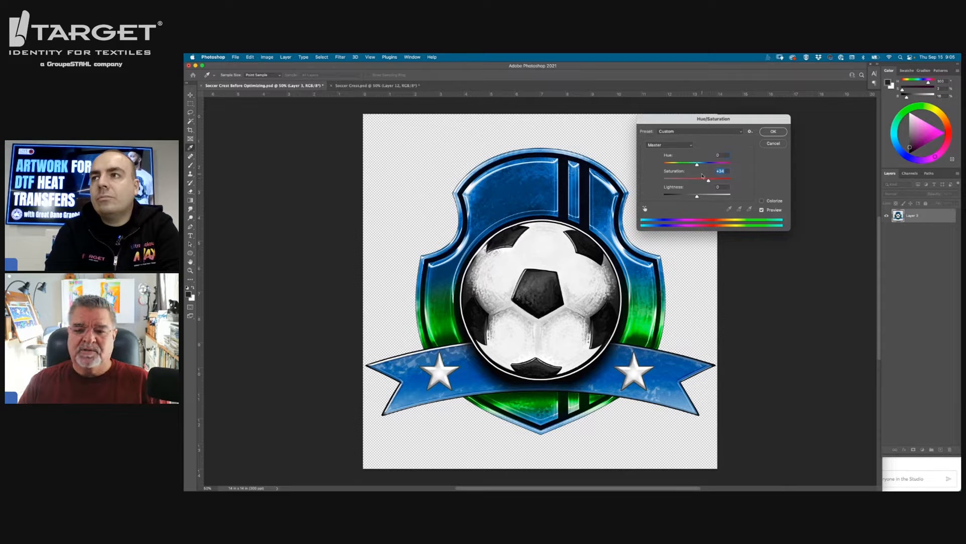
pyautogui.click(784, 131)
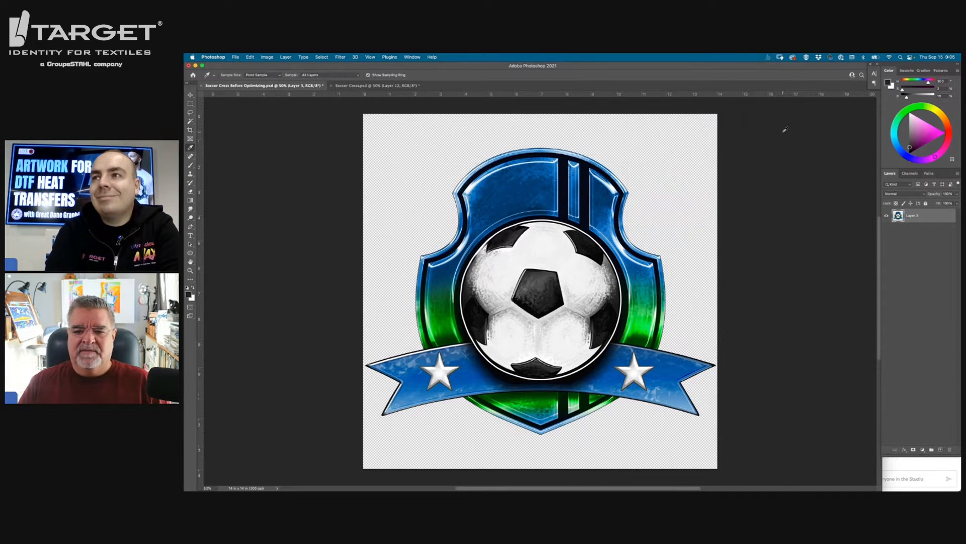
# Apply a Brightness/Contrast adjustment to the crest layer with Use Legacy enabled and contrast set to 5
pyautogui.click(267, 57)
pyautogui.moveTo(302, 76)
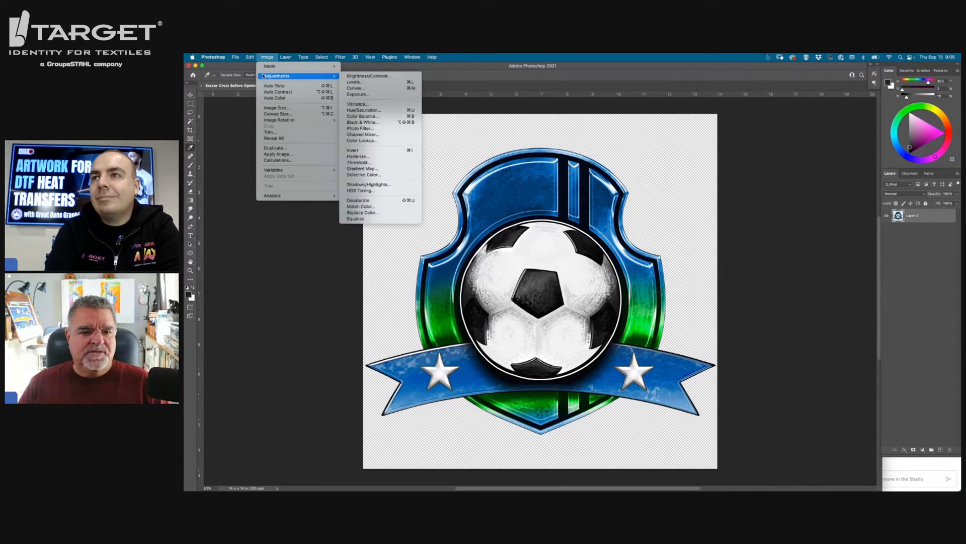
pyautogui.click(357, 76)
pyautogui.moveTo(600, 108); pyautogui.dragTo(660, 164)
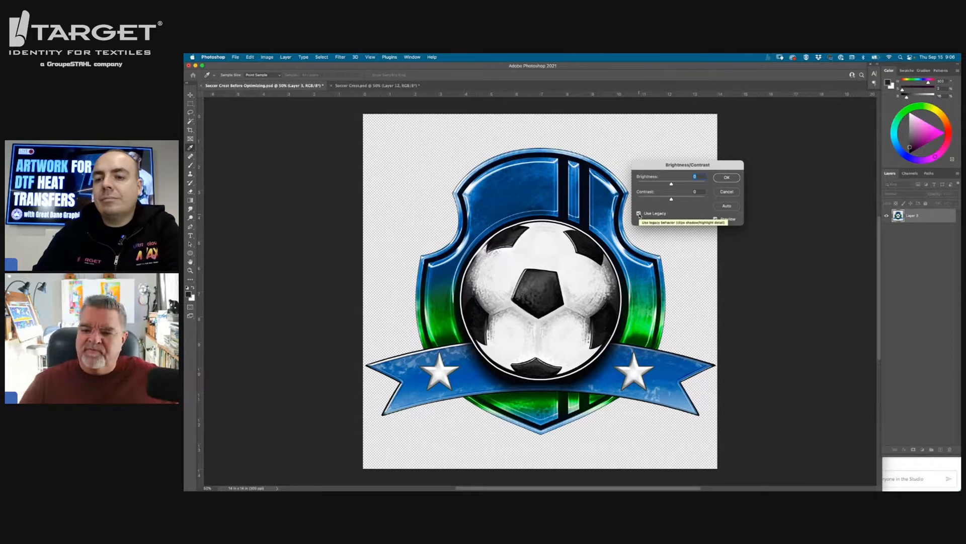
pyautogui.click(696, 191)
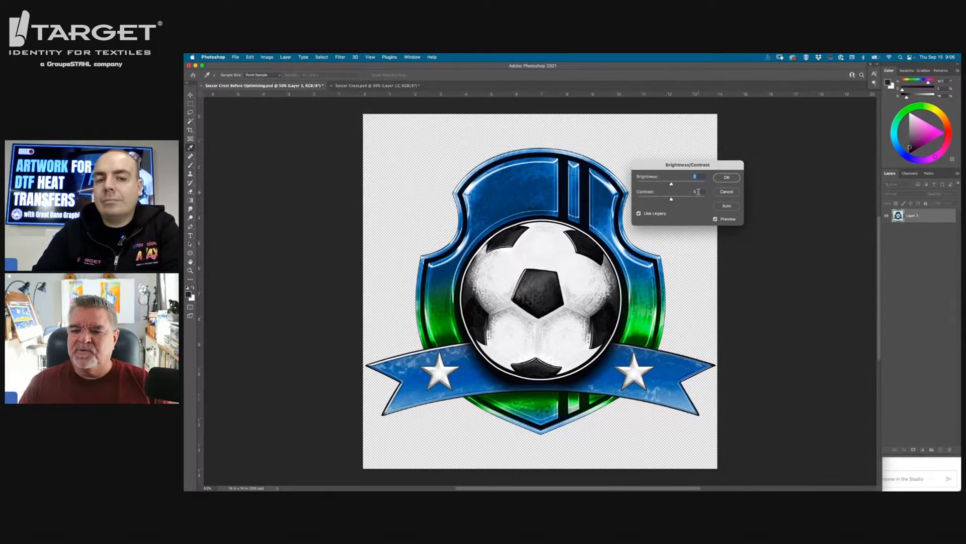
pyautogui.write('5')
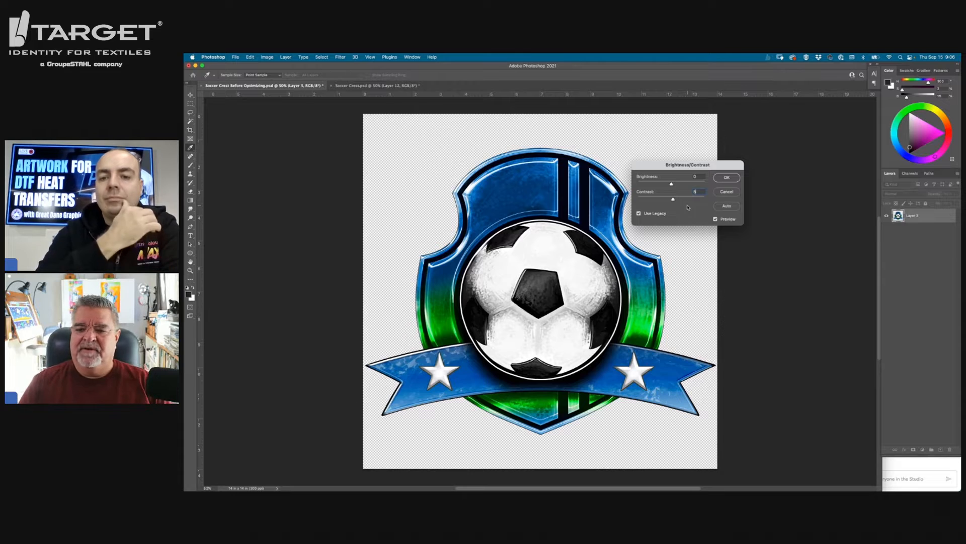
pyautogui.click(725, 177)
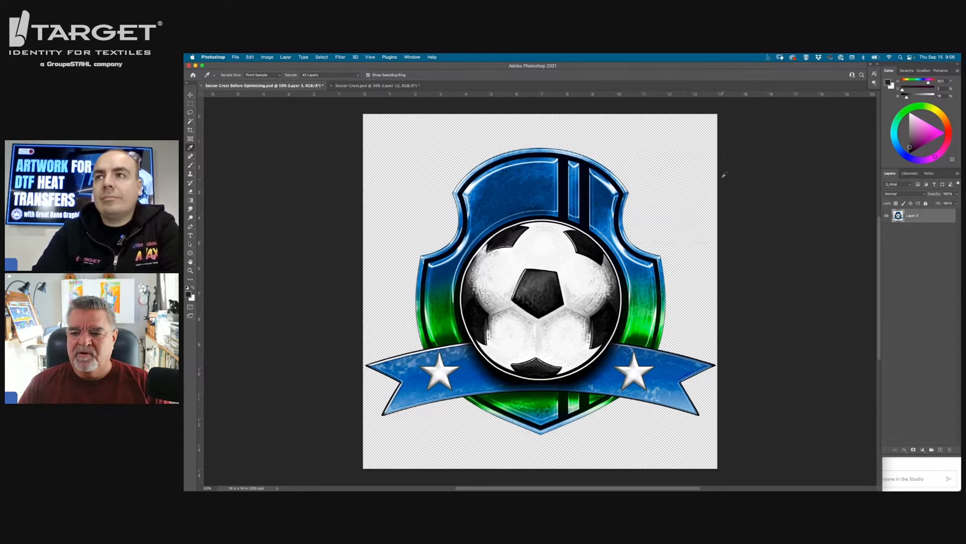
# Start a Levels adjustment on the crest layer, check the shadow clipping preview, and raise the black input level to 12
pyautogui.click(267, 57)
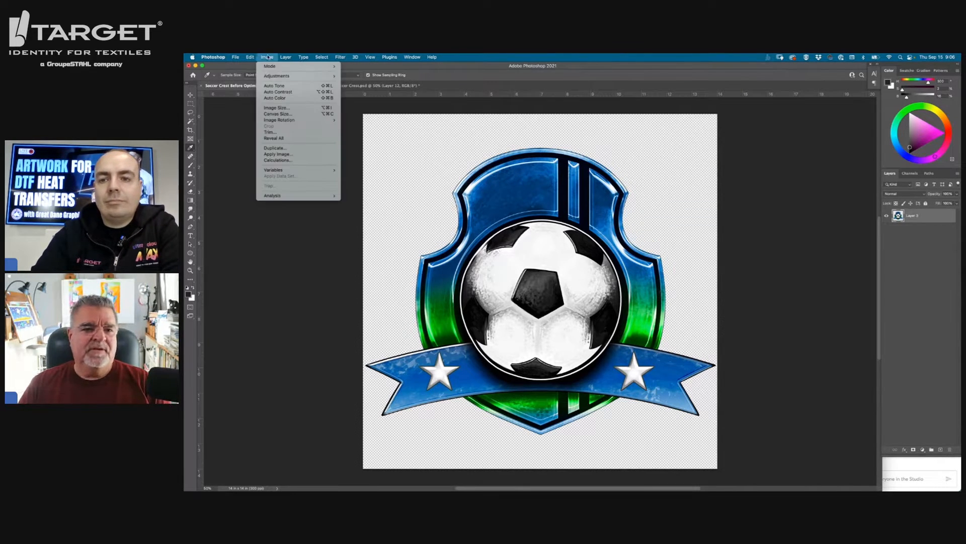
pyautogui.moveTo(266, 75)
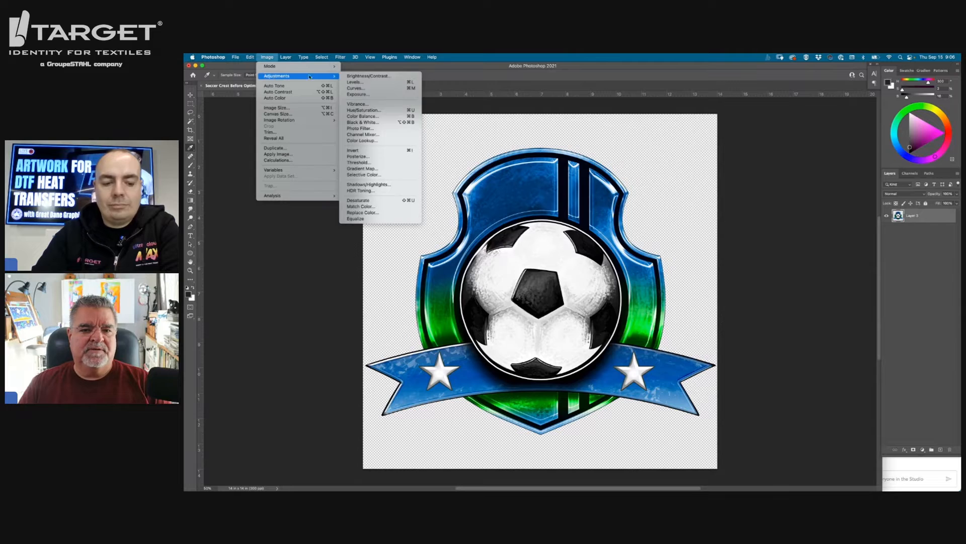
pyautogui.click(351, 82)
pyautogui.moveTo(712, 83); pyautogui.dragTo(679, 117)
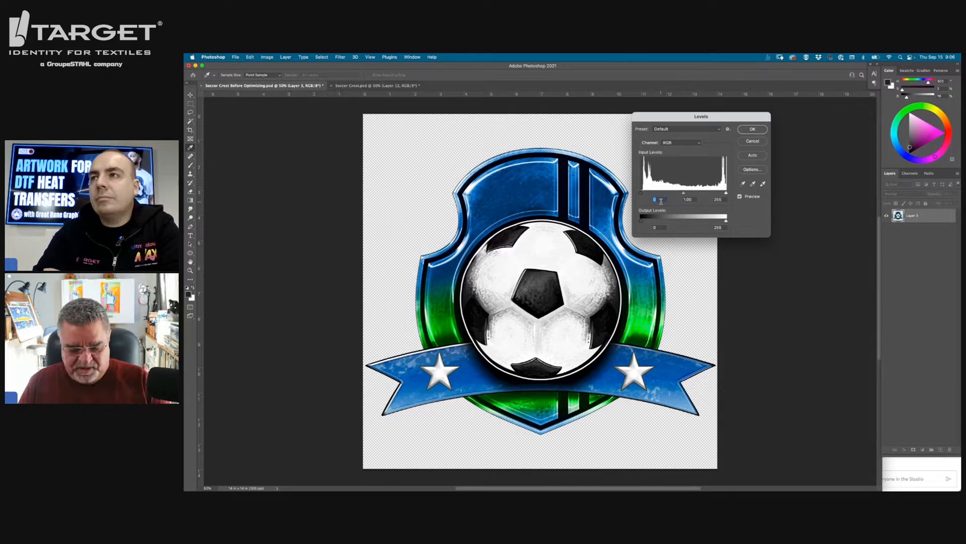
pyautogui.press('alt')
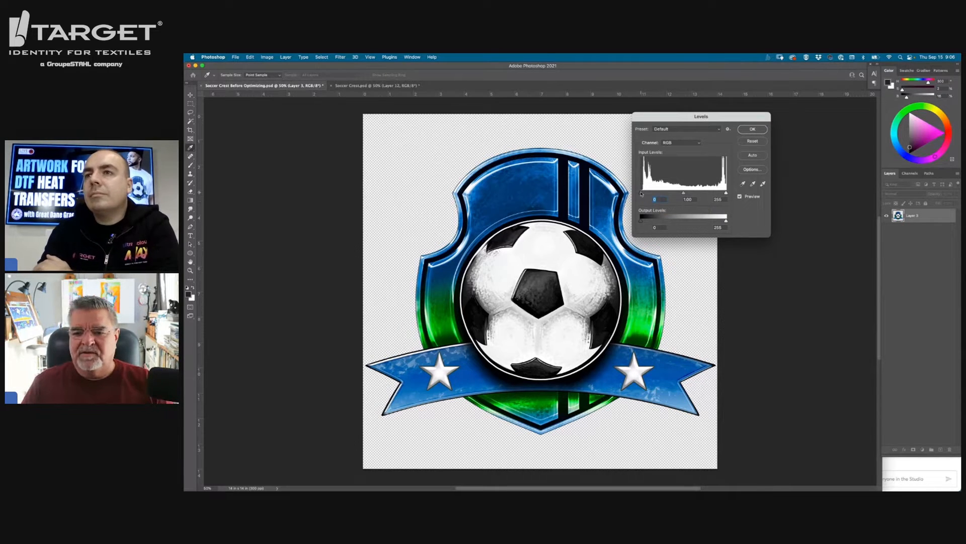
pyautogui.keyDown('alt'); pyautogui.click(641, 194); pyautogui.keyUp('alt')
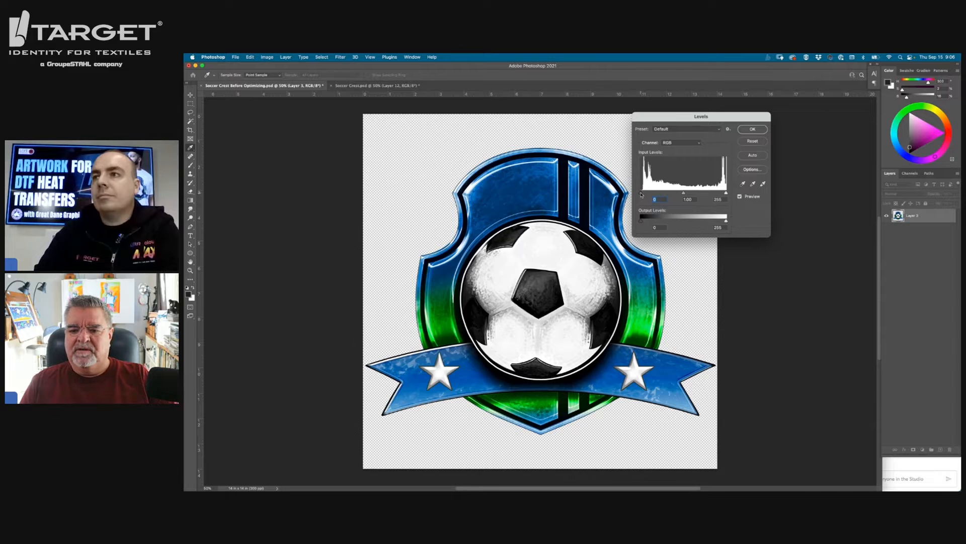
pyautogui.keyDown('alt'); pyautogui.click(641, 195); pyautogui.keyUp('alt')
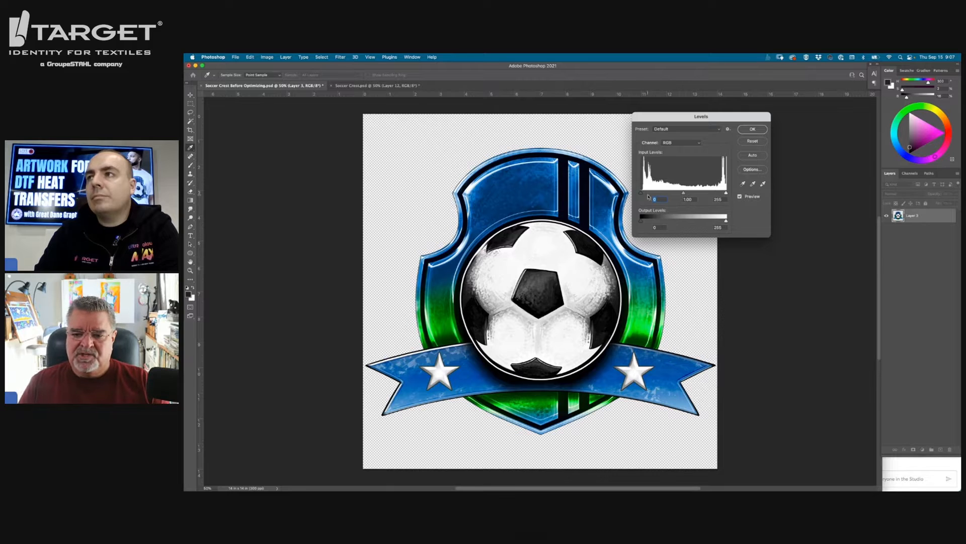
pyautogui.press('alt')
pyautogui.keyDown('alt'); pyautogui.click(641, 194); pyautogui.keyUp('alt')
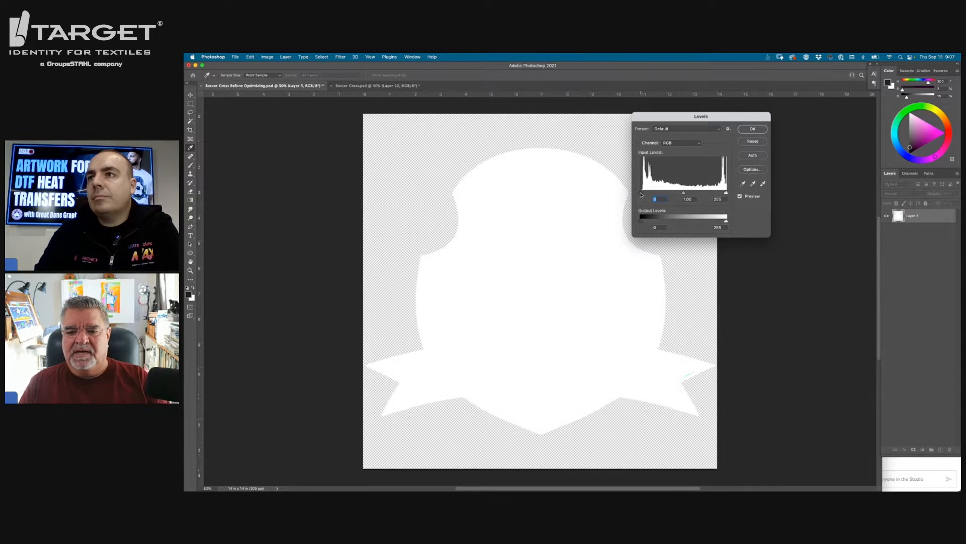
pyautogui.moveTo(641, 195)
pyautogui.mouseDown()
pyautogui.moveTo(733, 192)
pyautogui.moveTo(645, 193)
pyautogui.mouseUp()
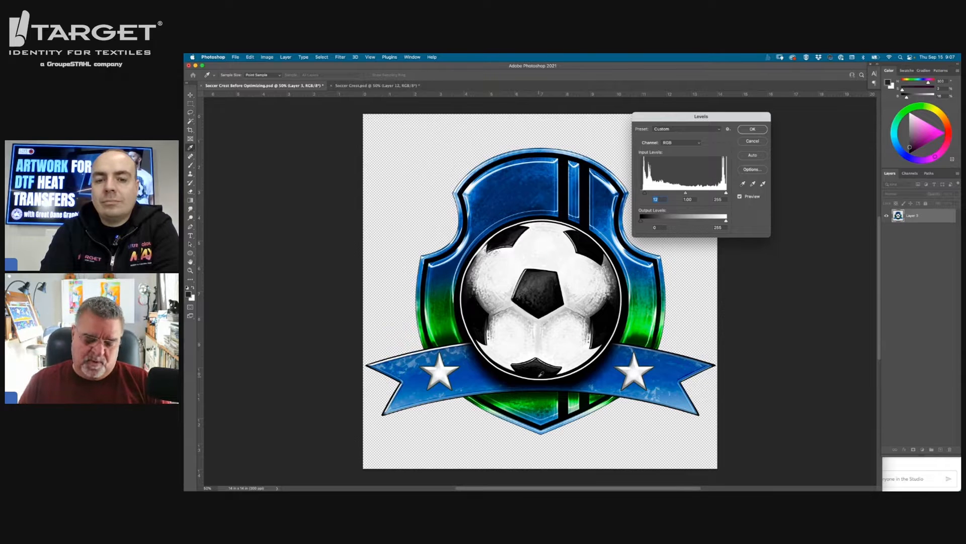
# Check the highlight clipping preview, lower the white input level slightly, and apply the Levels adjustment
pyautogui.press('alt')
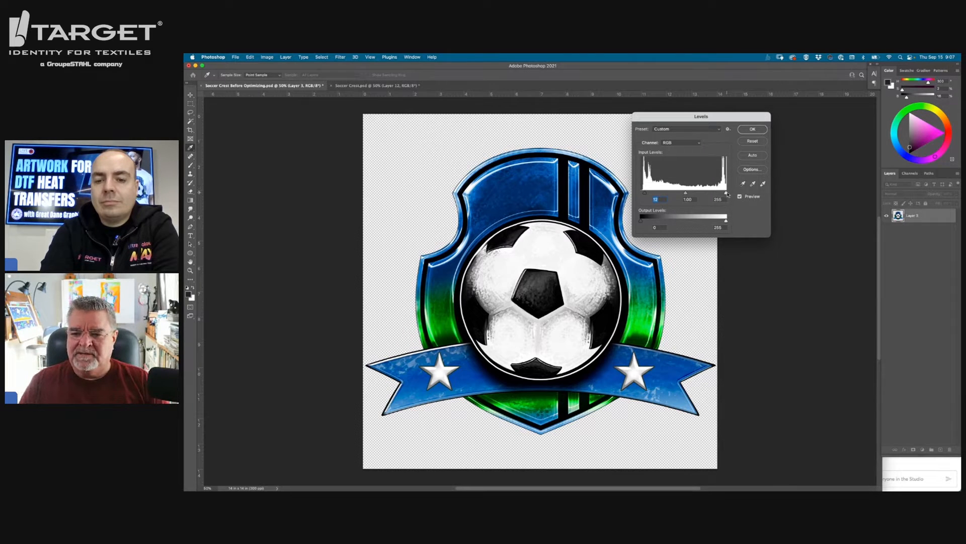
pyautogui.keyDown('alt'); pyautogui.click(727, 194); pyautogui.keyUp('alt')
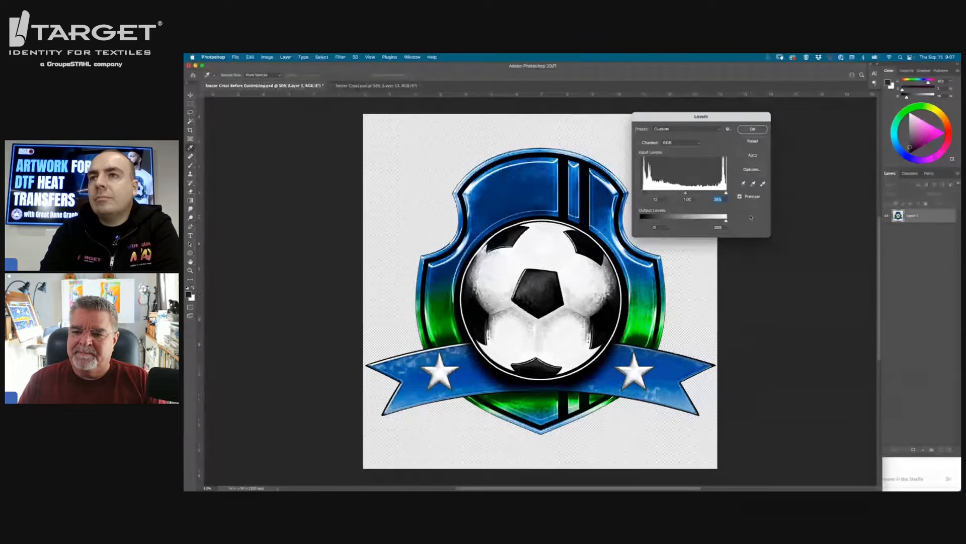
pyautogui.press('alt')
pyautogui.moveTo(727, 195); pyautogui.dragTo(725, 195)
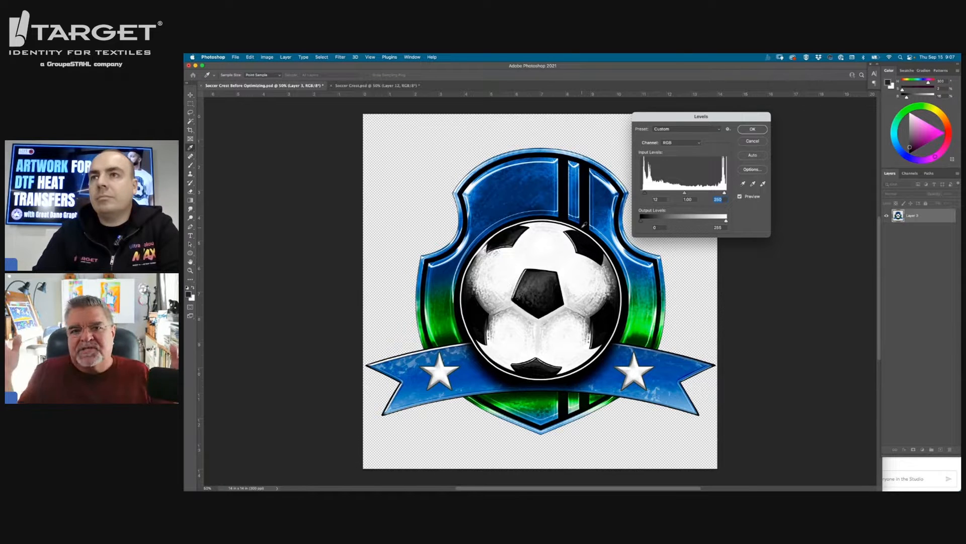
pyautogui.click(747, 131)
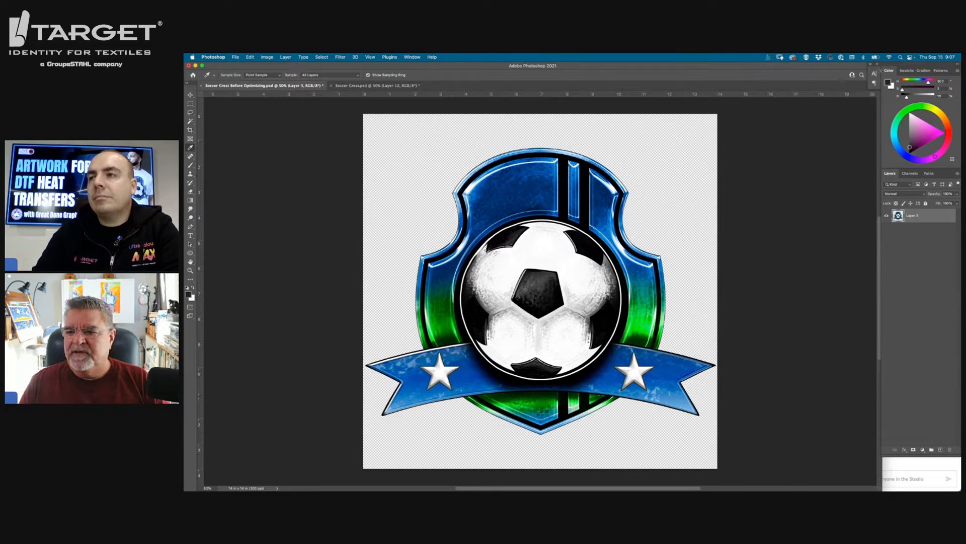
# Compare the crest's originally opened state with its state after Levels in the document history, ending on the Levels state
pyautogui.click(432, 57)
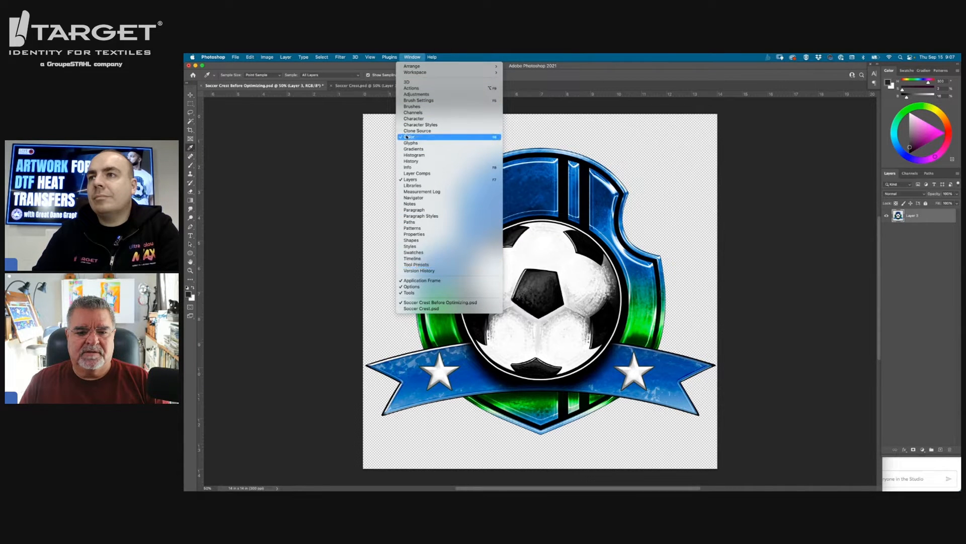
pyautogui.click(411, 160)
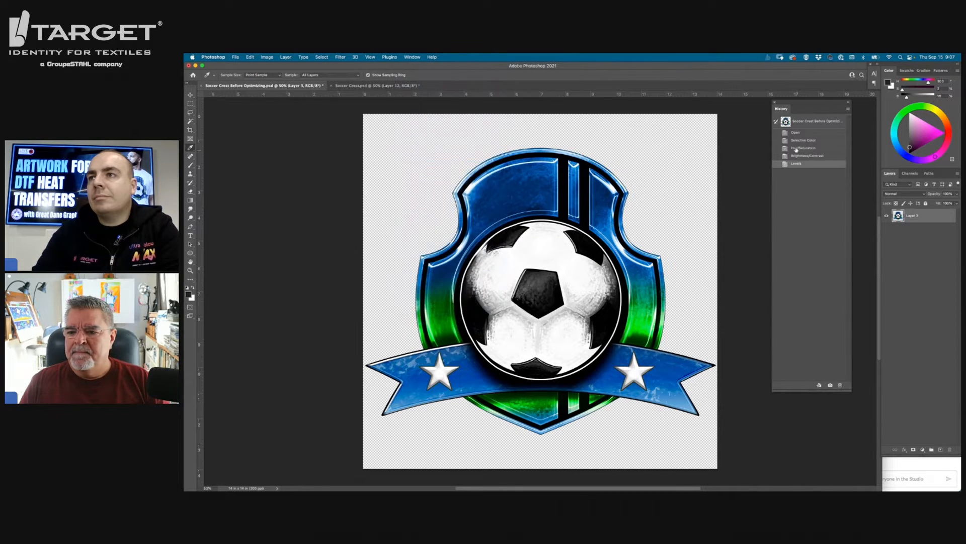
pyautogui.click(796, 133)
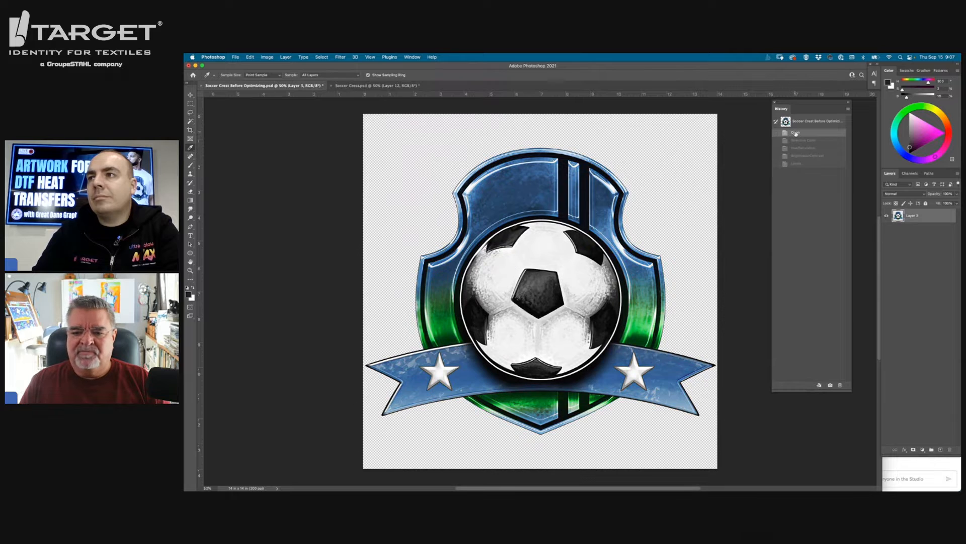
pyautogui.click(795, 164)
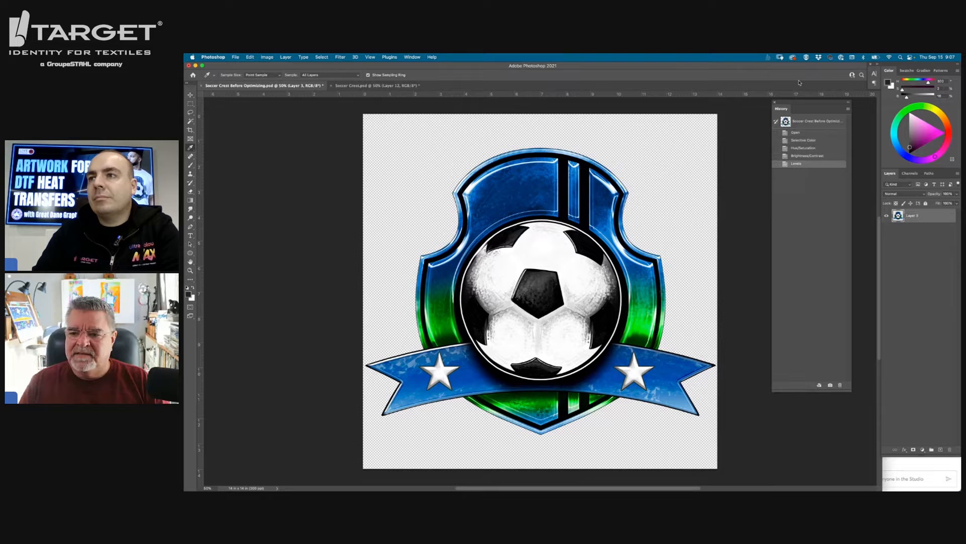
pyautogui.click(775, 101)
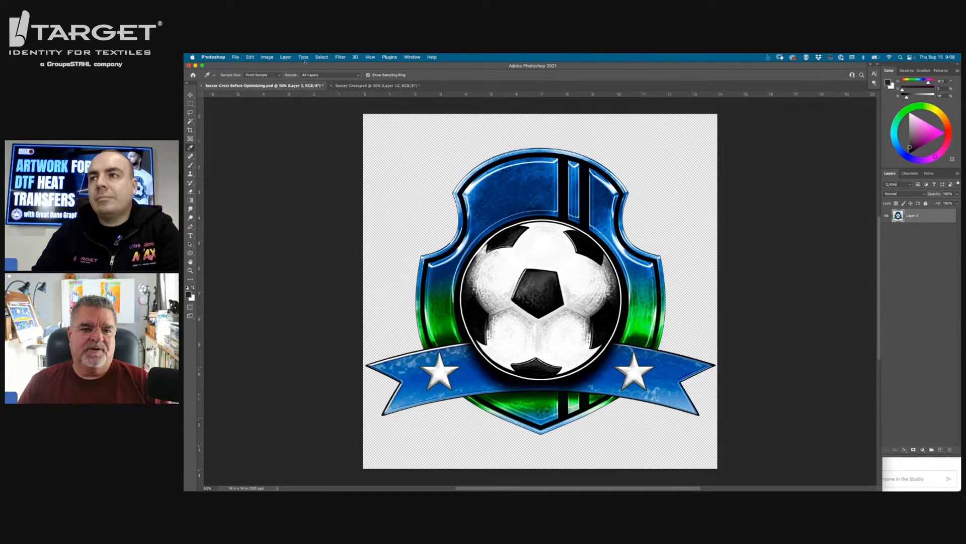
# Try a Hue/Saturation adjustment that shifts only the Blues hue to about -87, and reset that hue to 0
pyautogui.click(267, 57)
pyautogui.moveTo(302, 75)
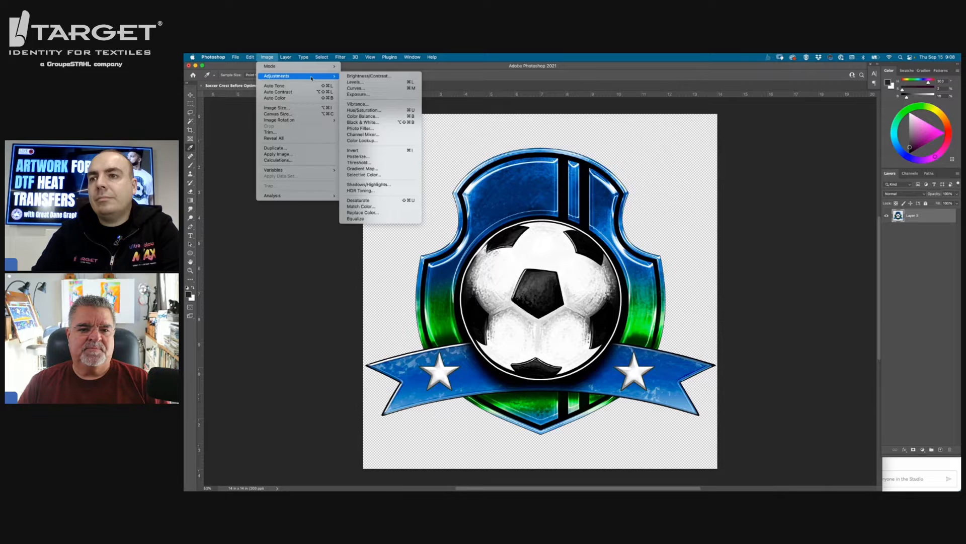
pyautogui.click(368, 110)
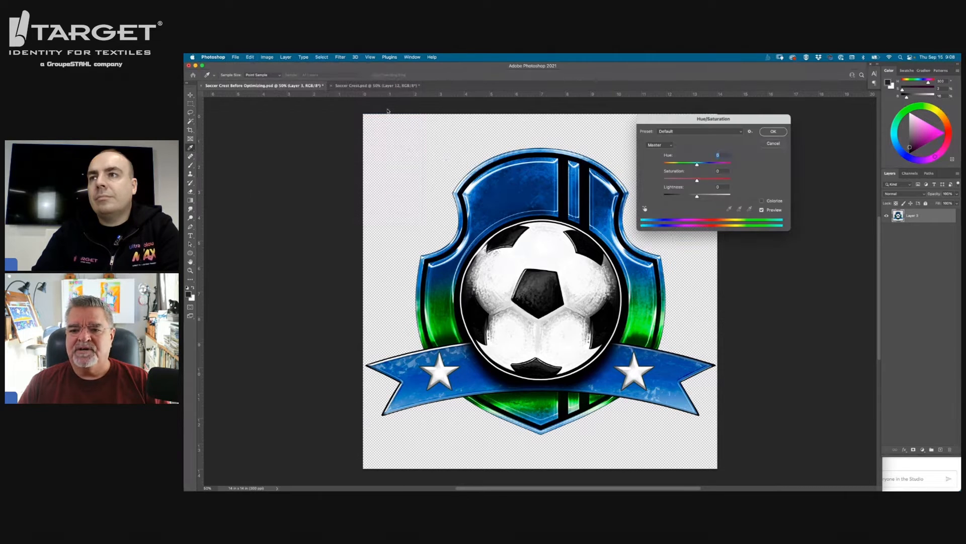
pyautogui.moveTo(709, 115); pyautogui.dragTo(712, 110)
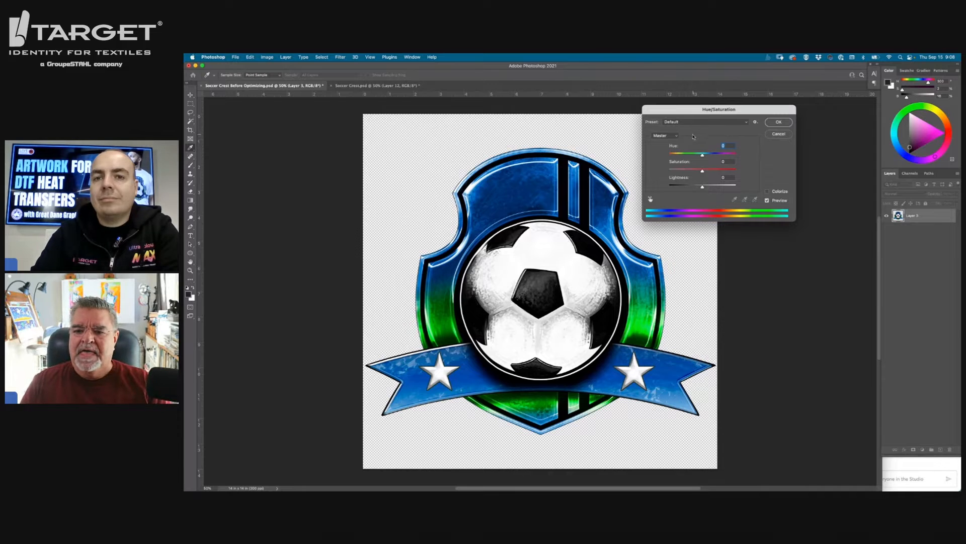
pyautogui.click(676, 136)
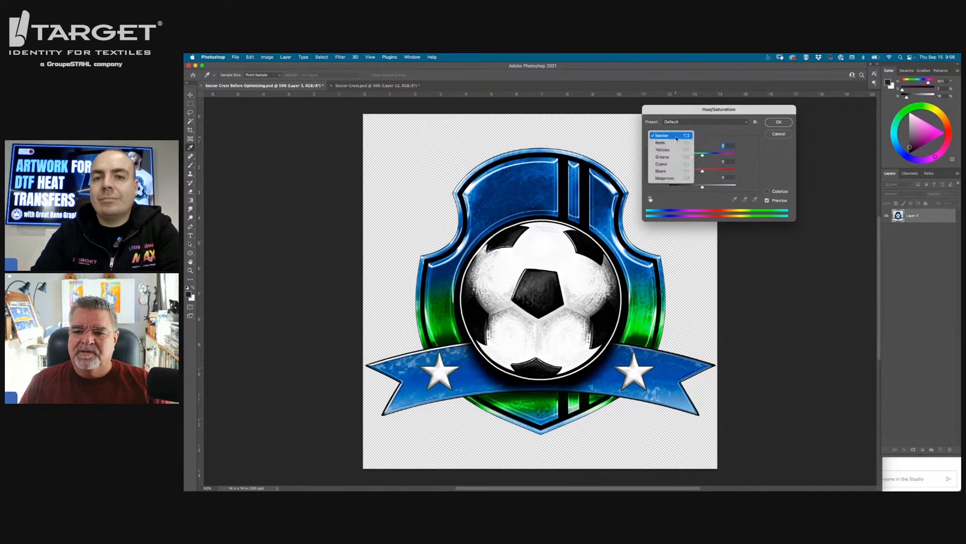
pyautogui.click(664, 172)
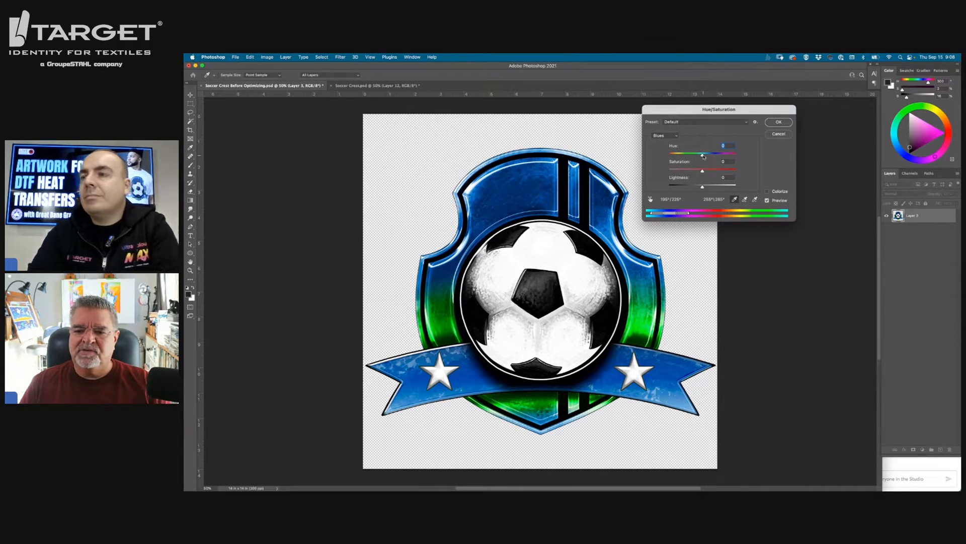
pyautogui.moveTo(703, 156)
pyautogui.mouseDown()
pyautogui.moveTo(675, 157)
pyautogui.moveTo(687, 156)
pyautogui.mouseUp()
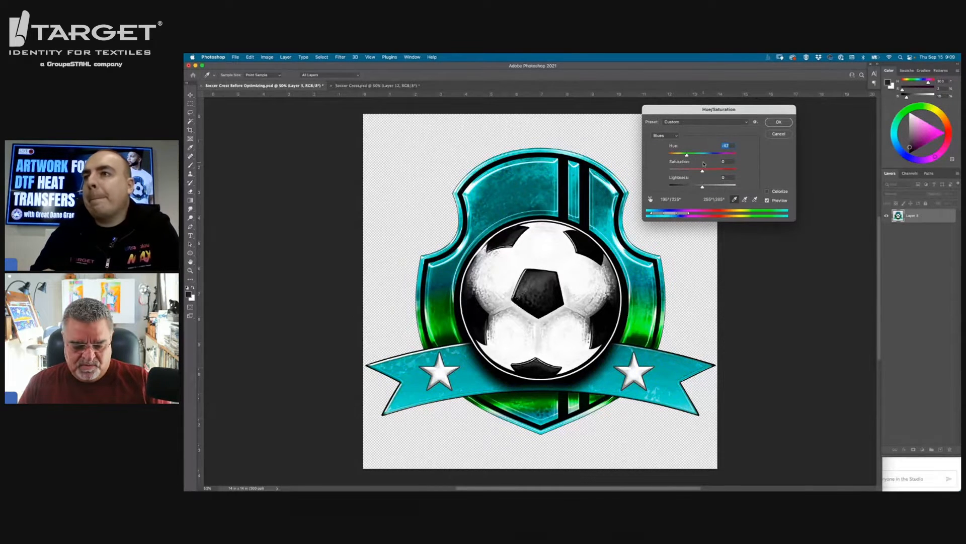
pyautogui.write('0')
# Try shifting the Master hue of the whole crest toward teal, and reset it to 0
pyautogui.click(665, 136)
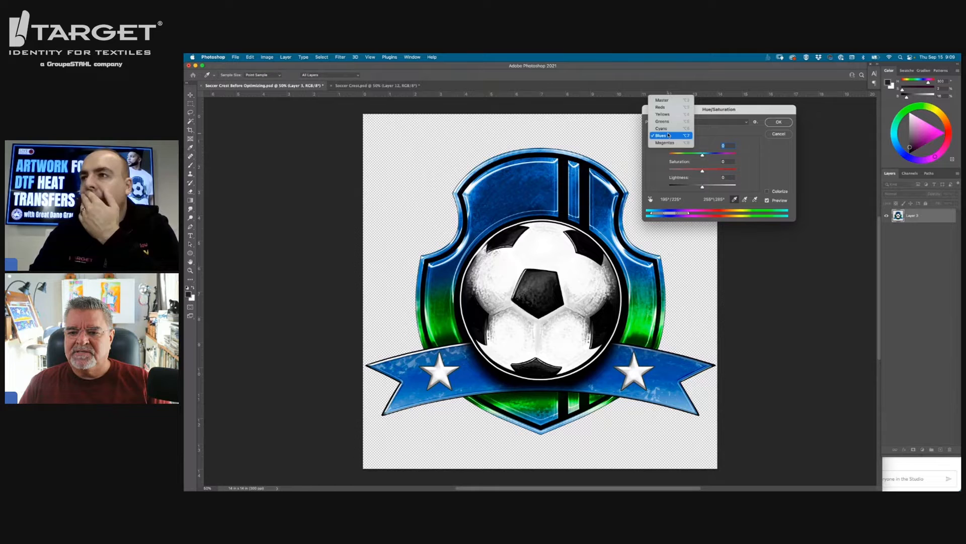
pyautogui.click(662, 101)
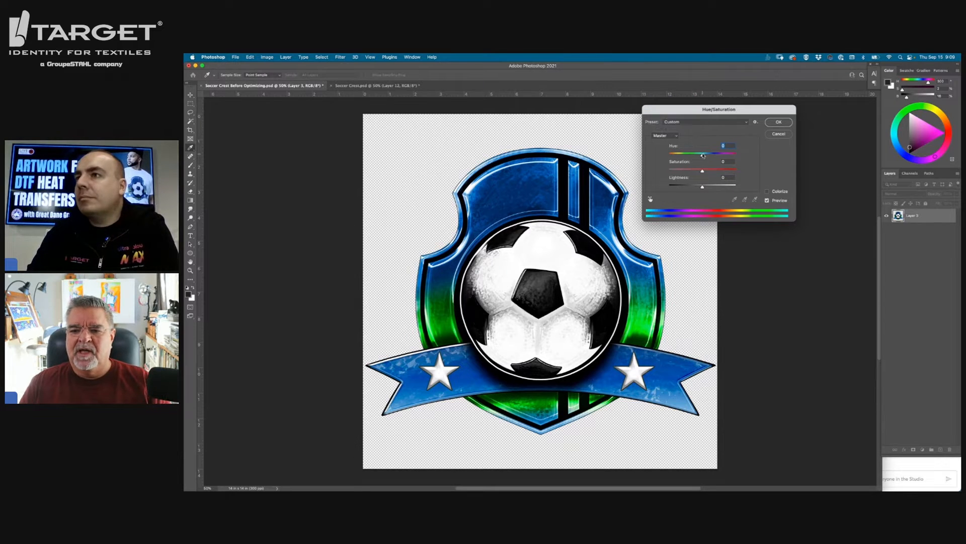
pyautogui.moveTo(703, 155)
pyautogui.mouseDown()
pyautogui.moveTo(665, 157)
pyautogui.moveTo(755, 157)
pyautogui.moveTo(690, 161)
pyautogui.mouseUp()
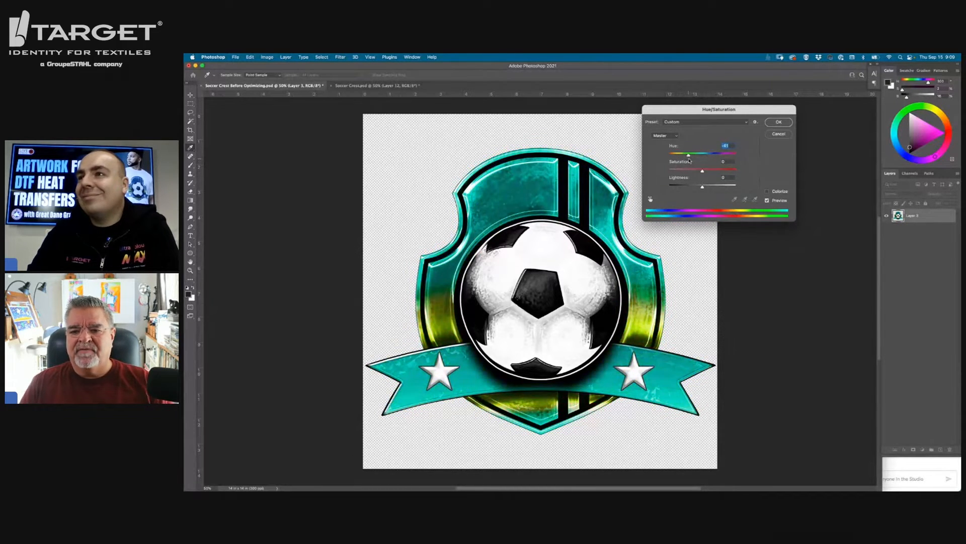
pyautogui.write('0')
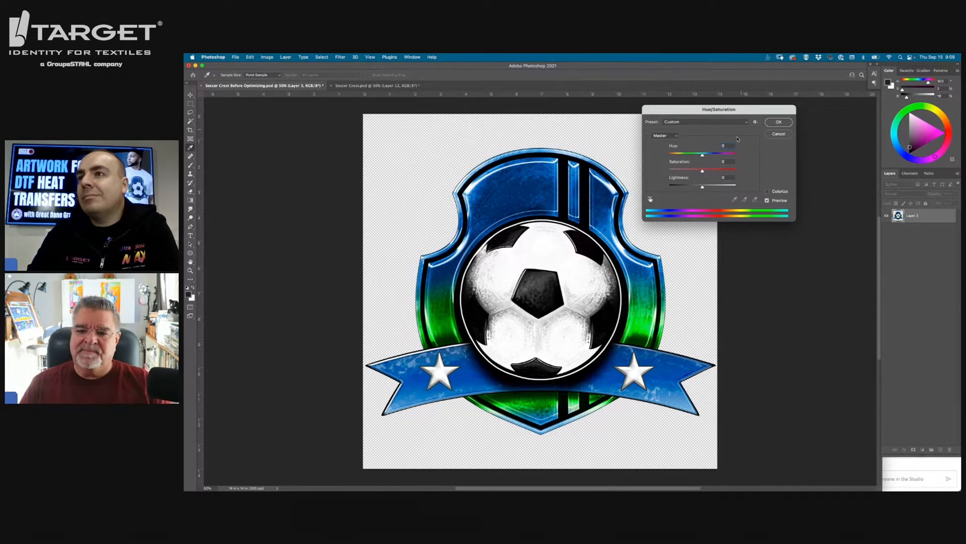
# Try recoloring the crest's blue areas red by setting the Blues hue to +180 with saturation at 0
pyautogui.click(660, 136)
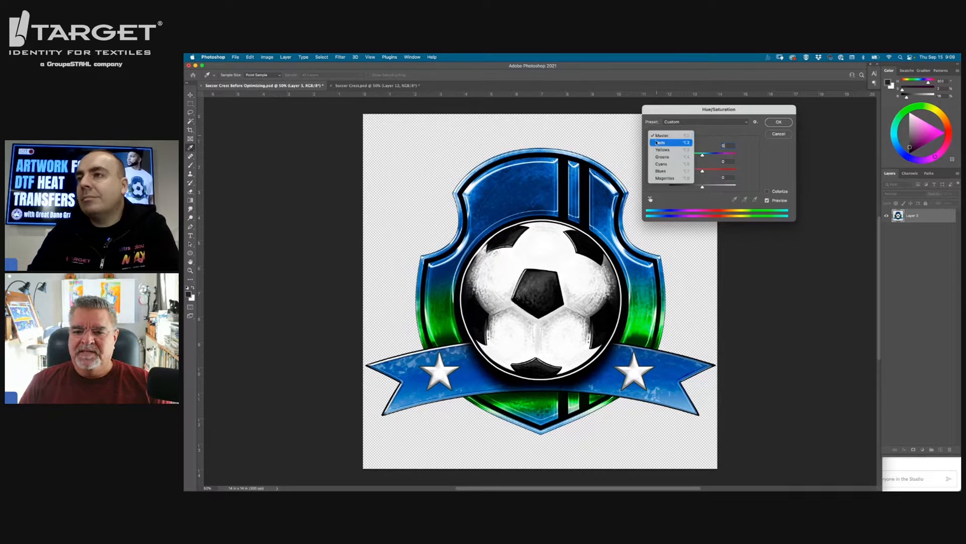
pyautogui.click(657, 171)
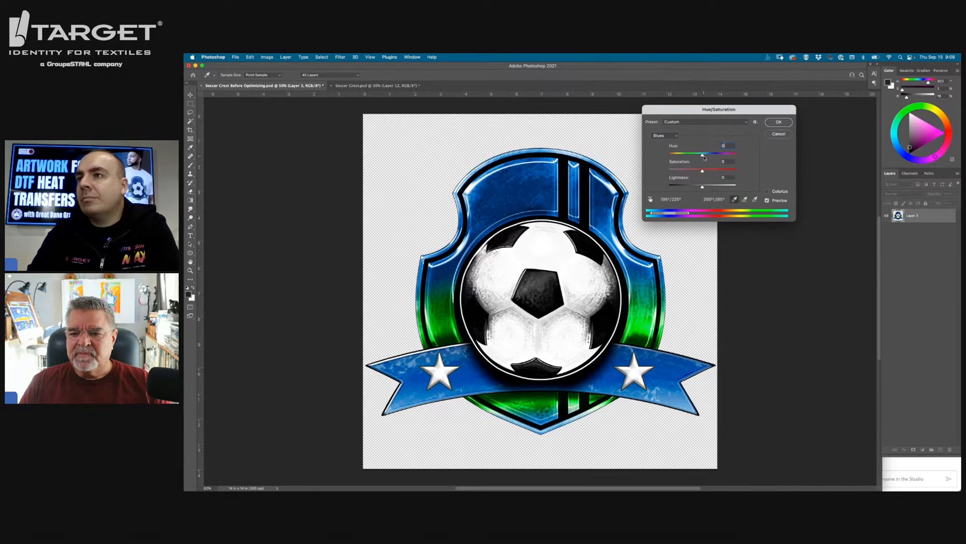
pyautogui.moveTo(701, 156); pyautogui.dragTo(743, 153)
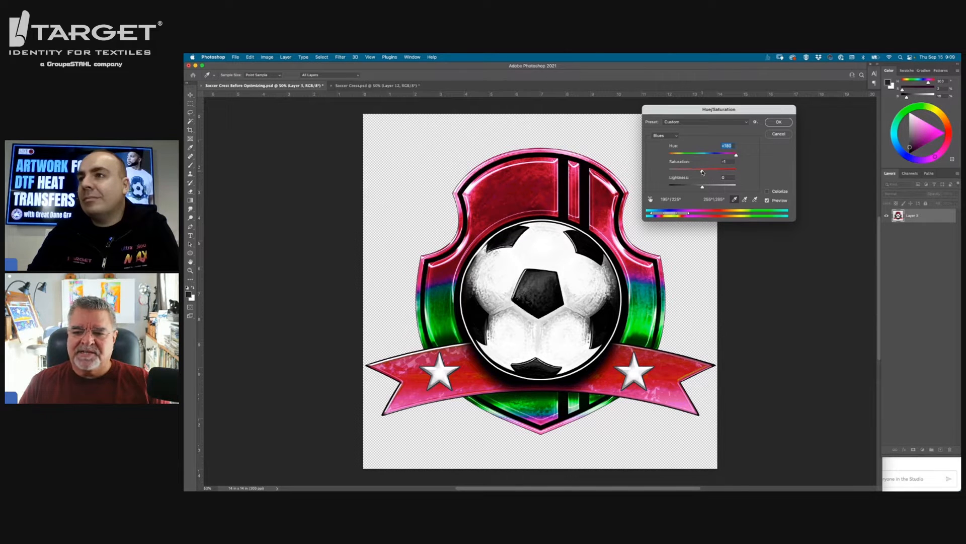
pyautogui.click(703, 171)
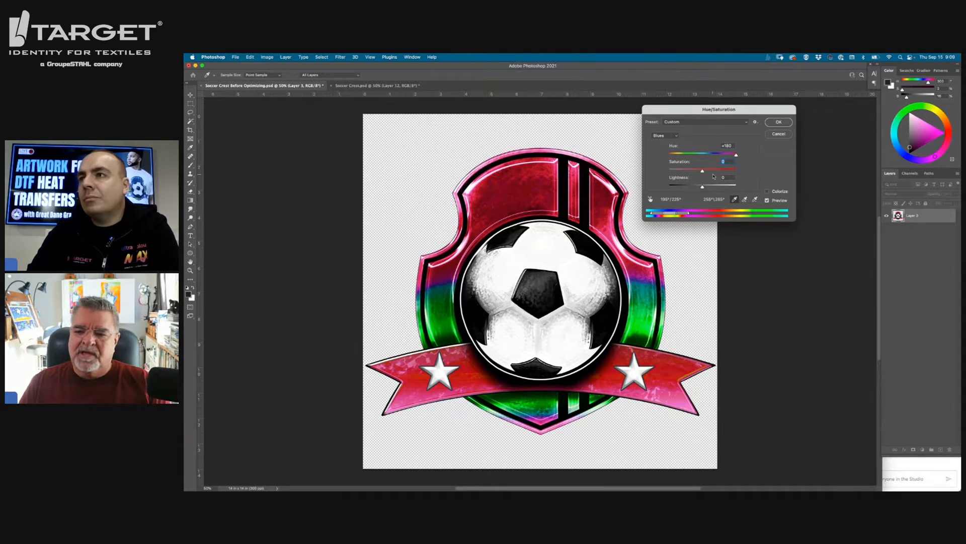
# Try shifting the Greens hue negatively to turn the green areas red, and cancel the Hue/Saturation adjustment
pyautogui.click(663, 136)
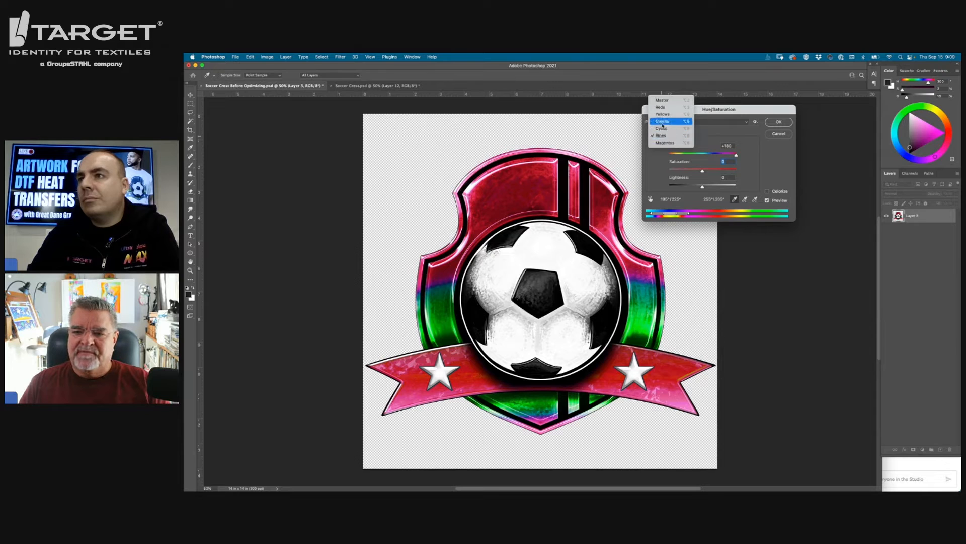
pyautogui.click(663, 122)
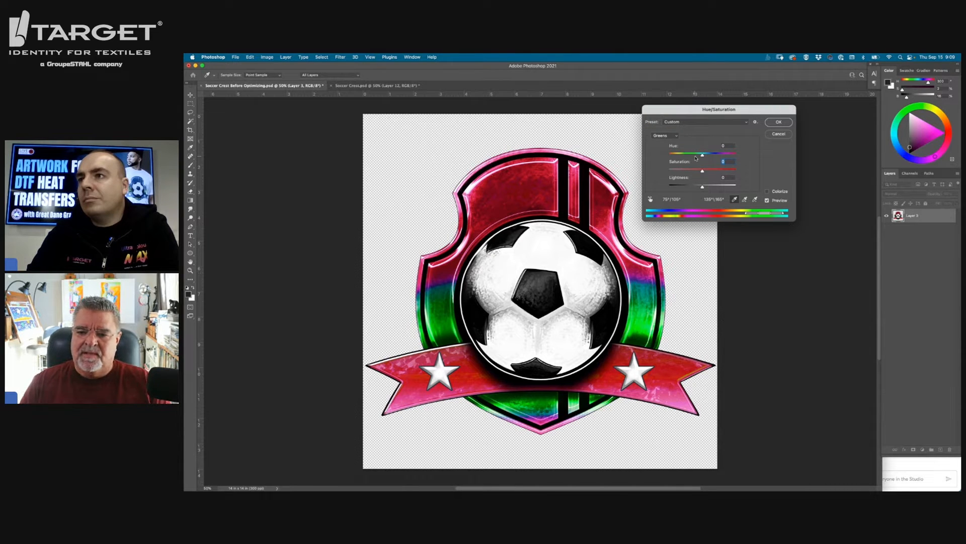
pyautogui.moveTo(702, 155); pyautogui.dragTo(674, 156)
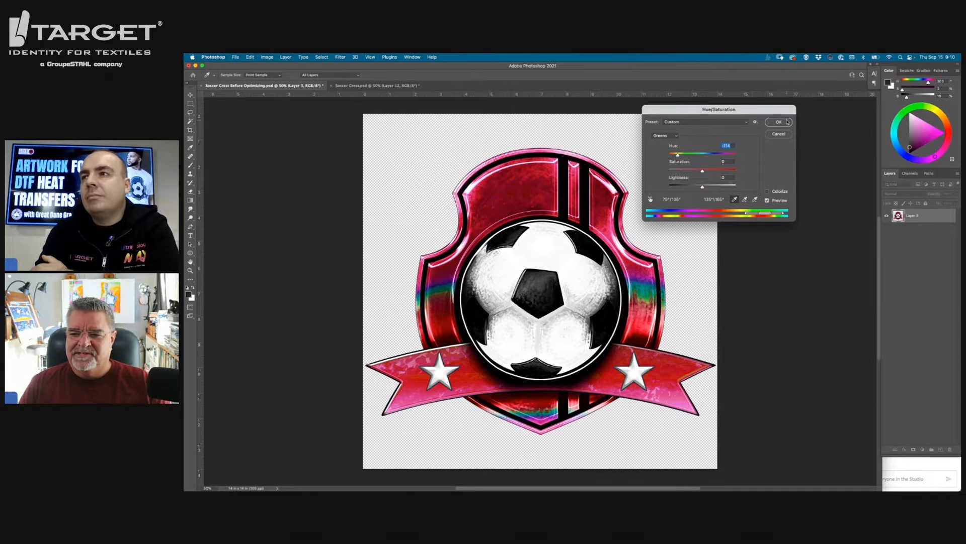
pyautogui.click(780, 133)
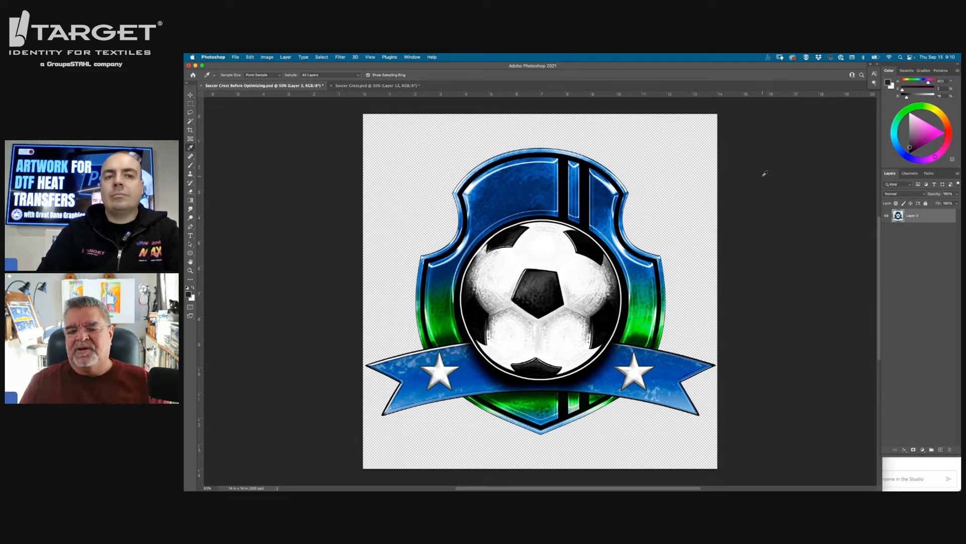
# Load the saved Shield path as a selection around the crest's shield, ready for editing the artwork layer
pyautogui.click(930, 174)
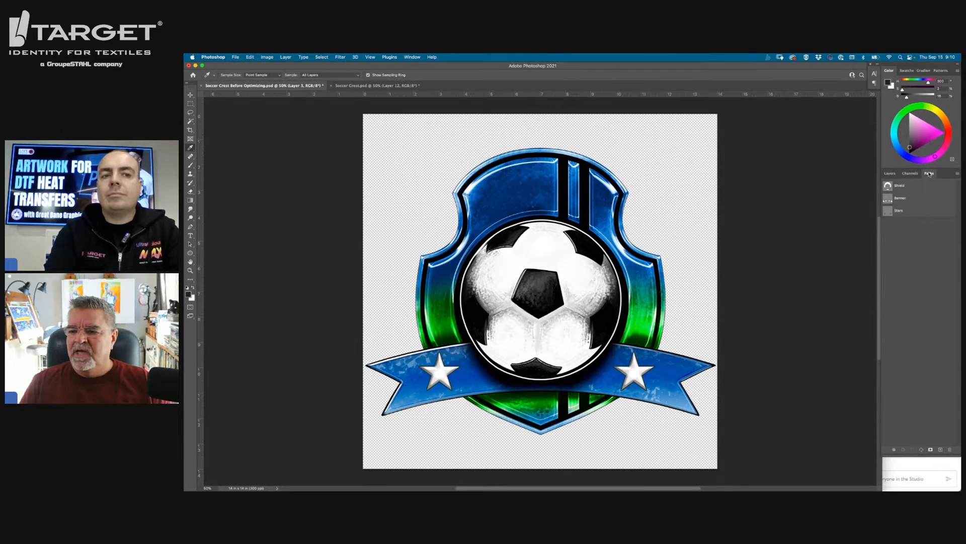
pyautogui.click(889, 186)
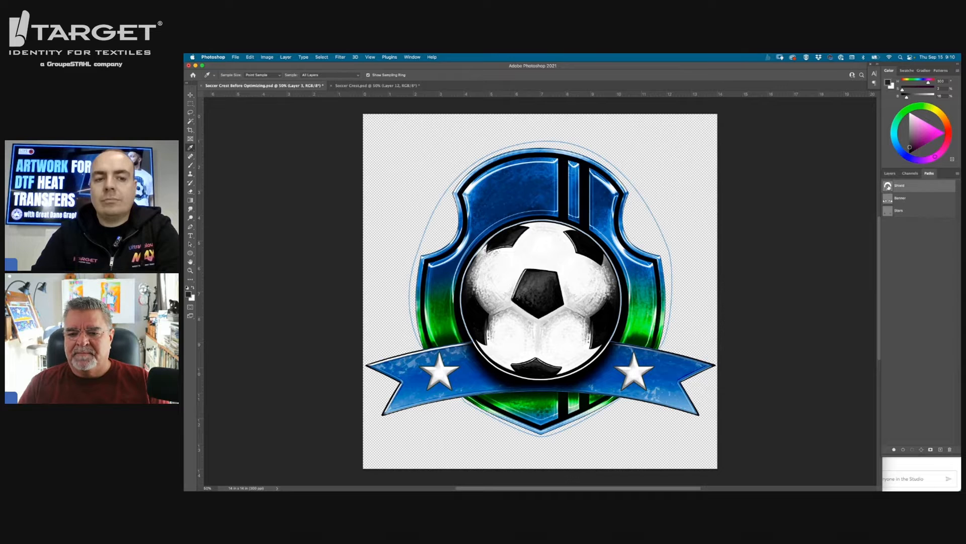
pyautogui.scroll(3, 639, 346)
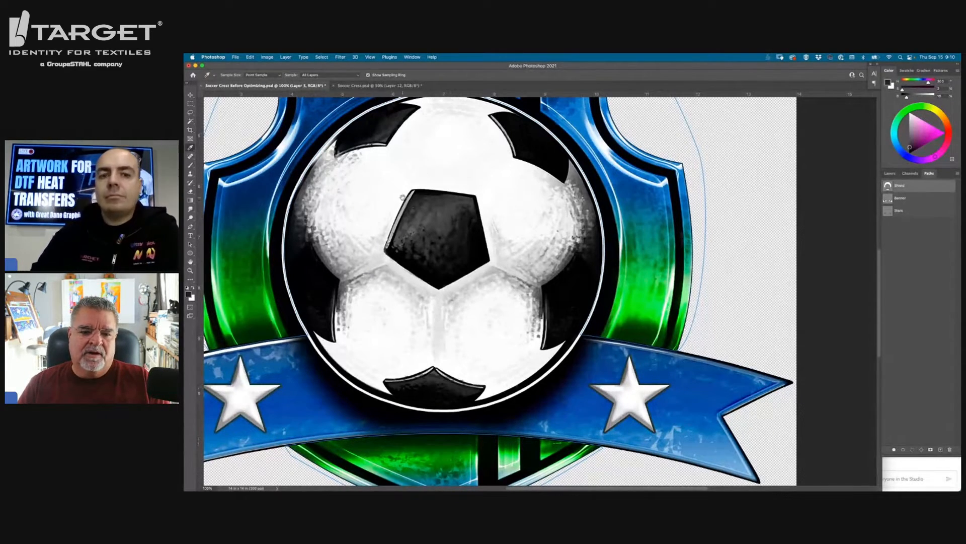
pyautogui.moveTo(399, 172); pyautogui.dragTo(511, 206)
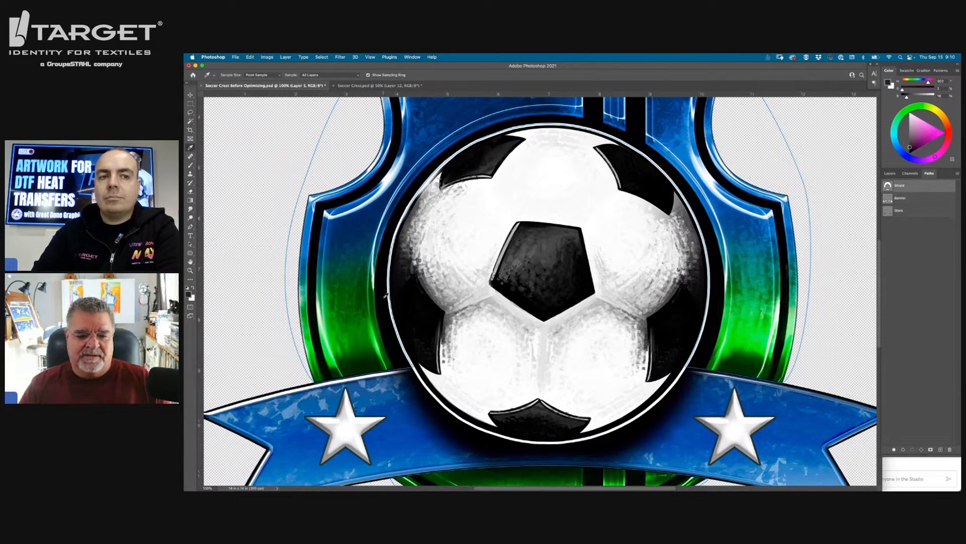
pyautogui.press('super+0')
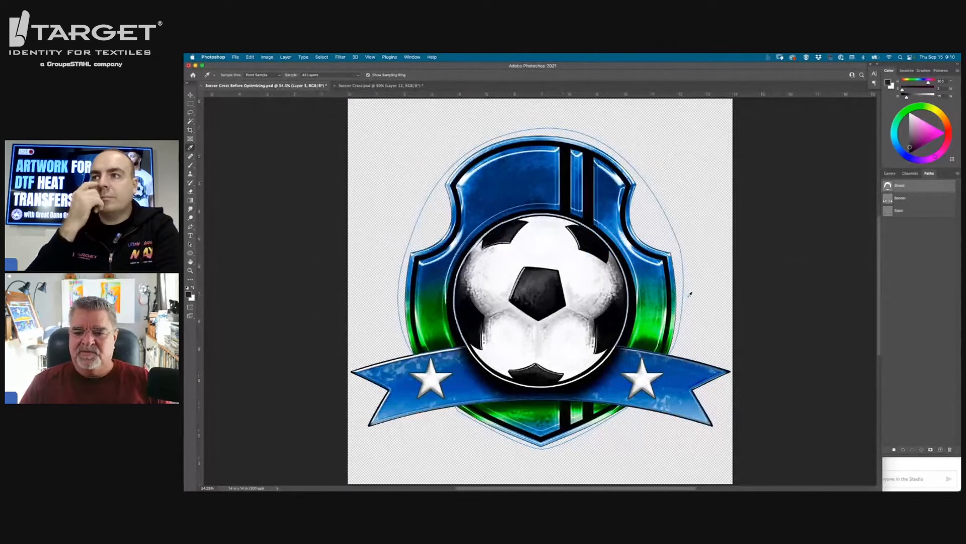
pyautogui.click(913, 450)
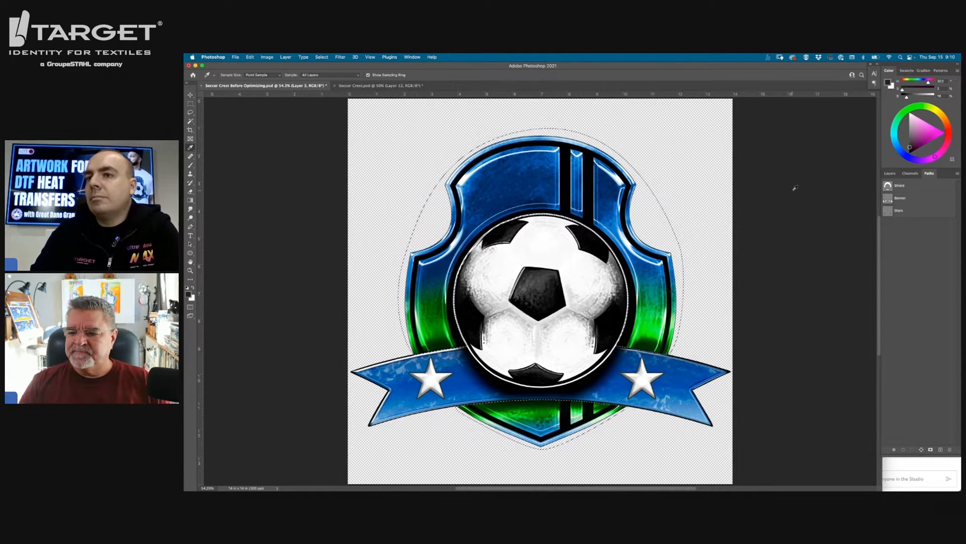
pyautogui.click(890, 173)
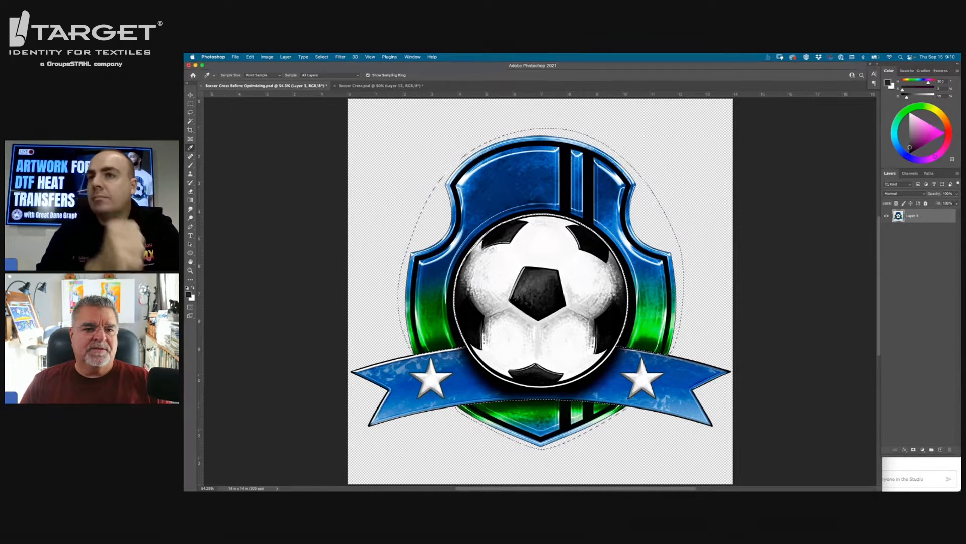
# Colorize the selected shield red with Hue/Saturation, using hue 360 and saturation about 67, and deselect it
pyautogui.click(263, 56)
pyautogui.moveTo(302, 76)
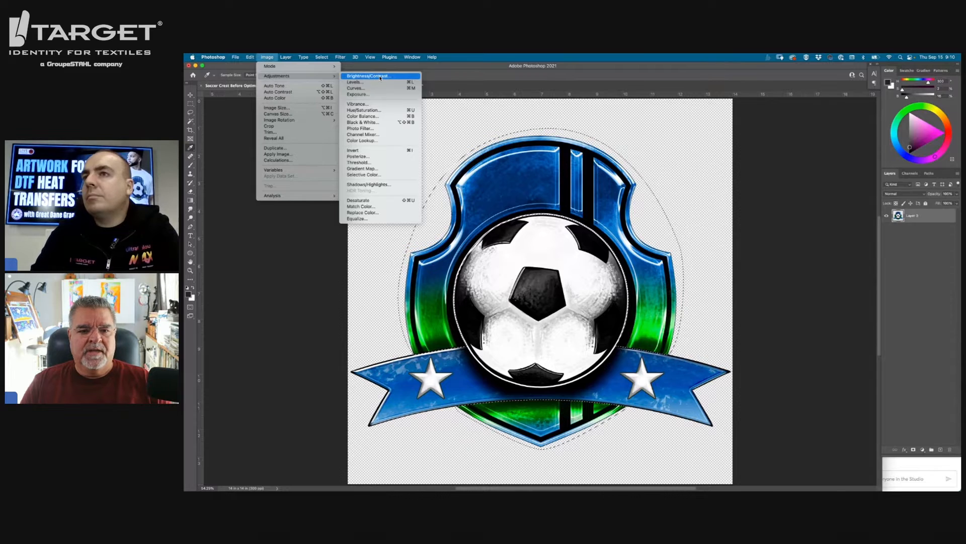
pyautogui.click(363, 110)
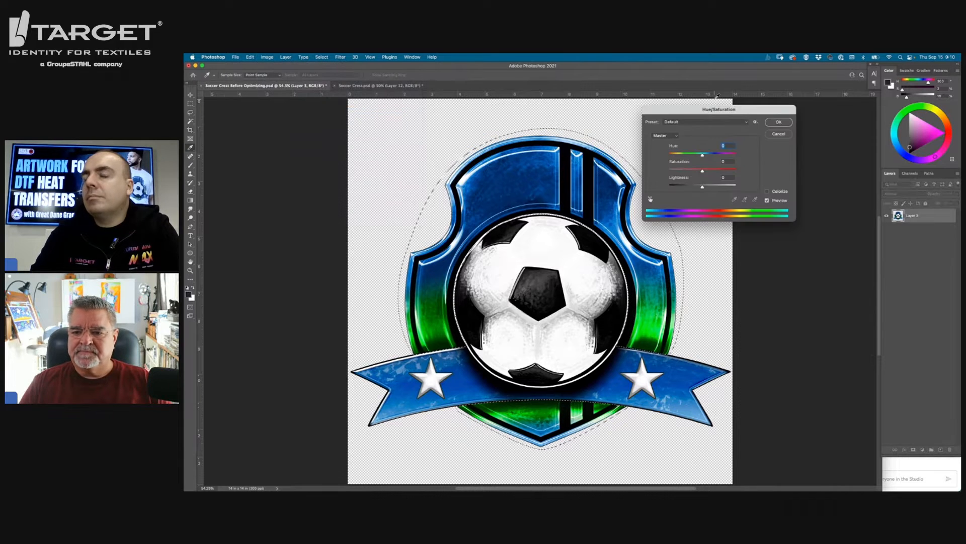
pyautogui.click(767, 192)
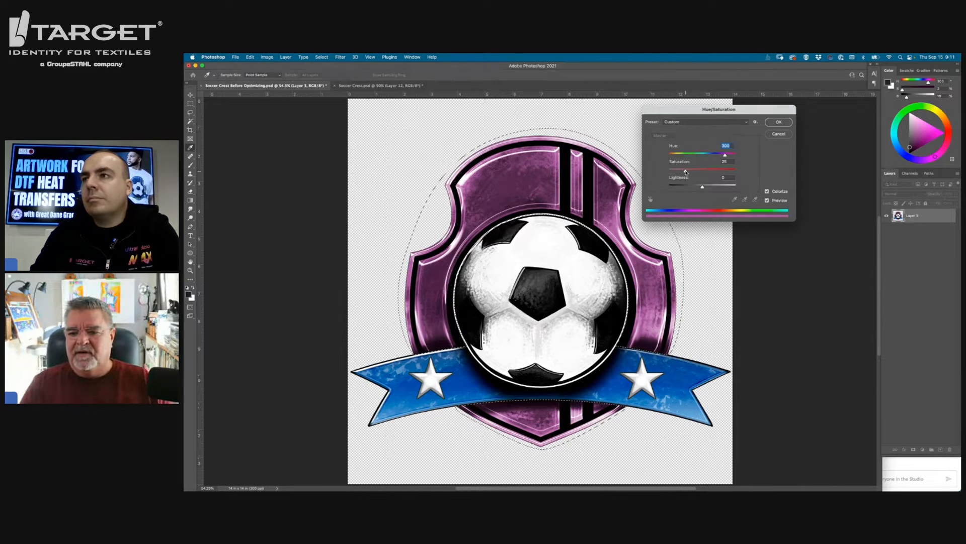
pyautogui.moveTo(685, 172); pyautogui.dragTo(714, 173)
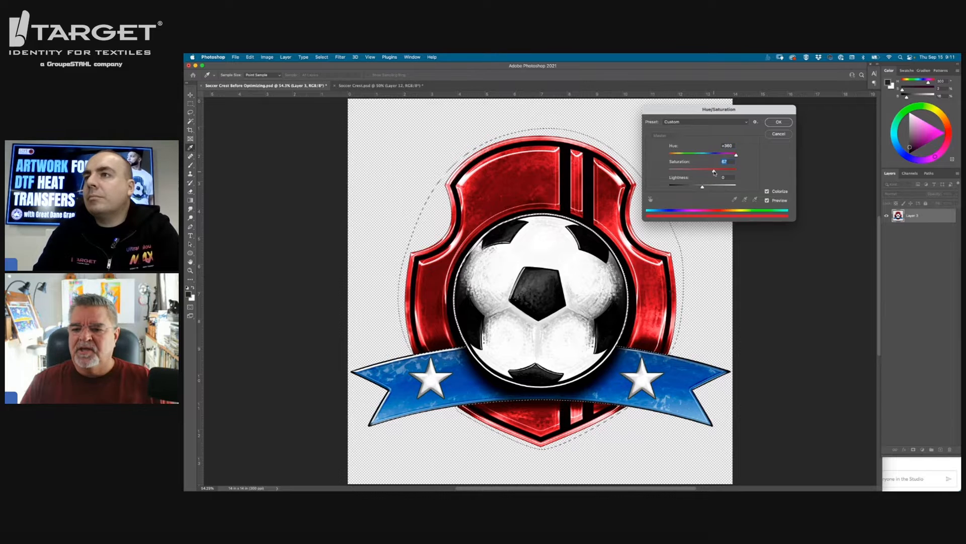
pyautogui.press('Return')
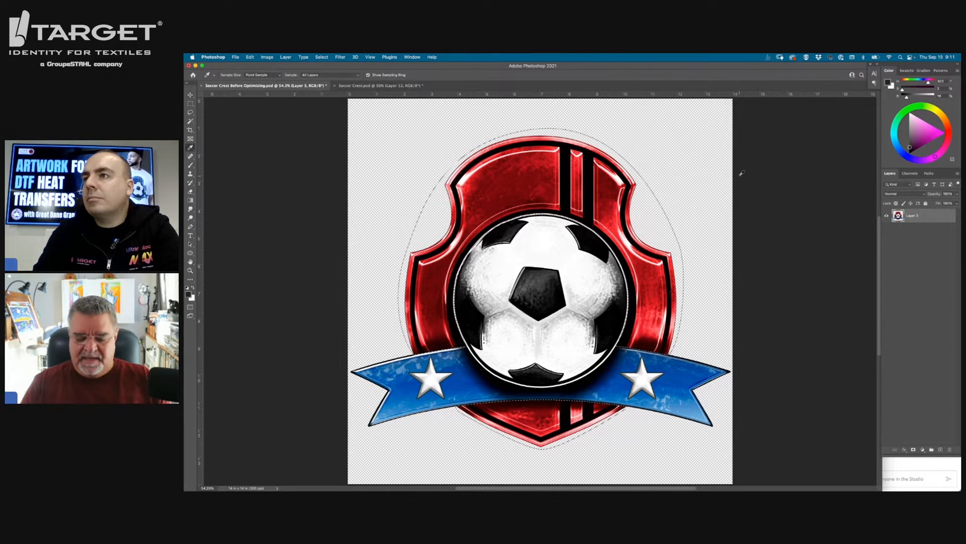
pyautogui.hotkey('ctrl', 'd')
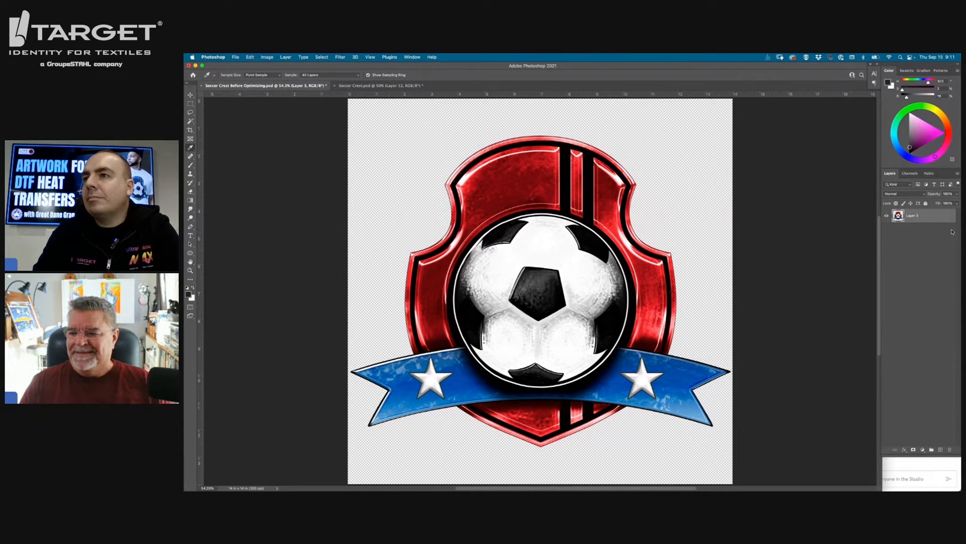
# Load the saved Banner path as a selection around the ribbon and return to the artwork layer
pyautogui.click(929, 174)
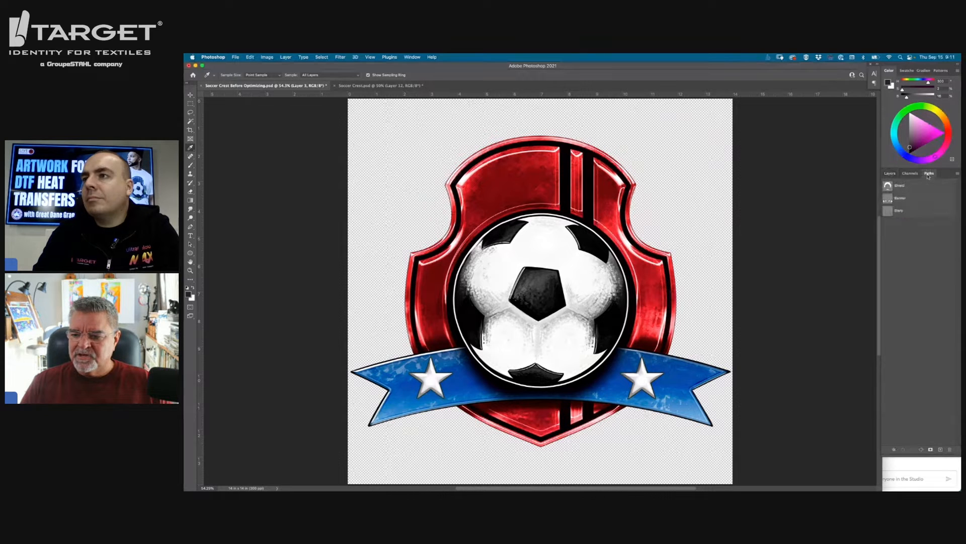
pyautogui.click(891, 198)
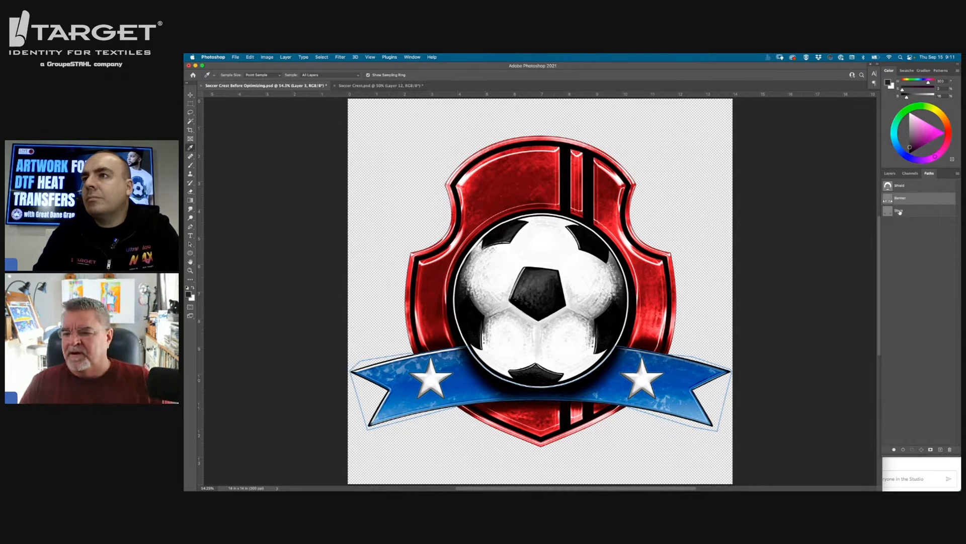
pyautogui.click(913, 450)
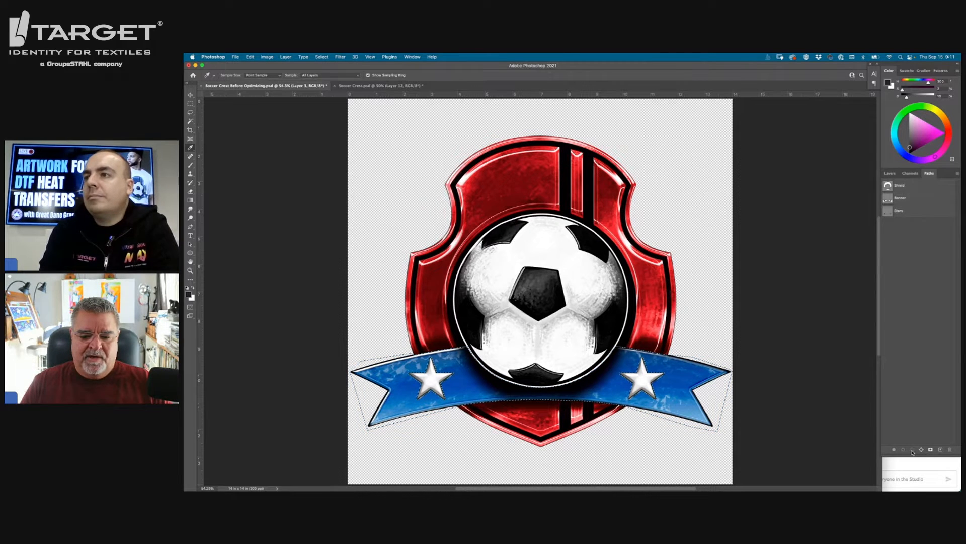
pyautogui.click(890, 173)
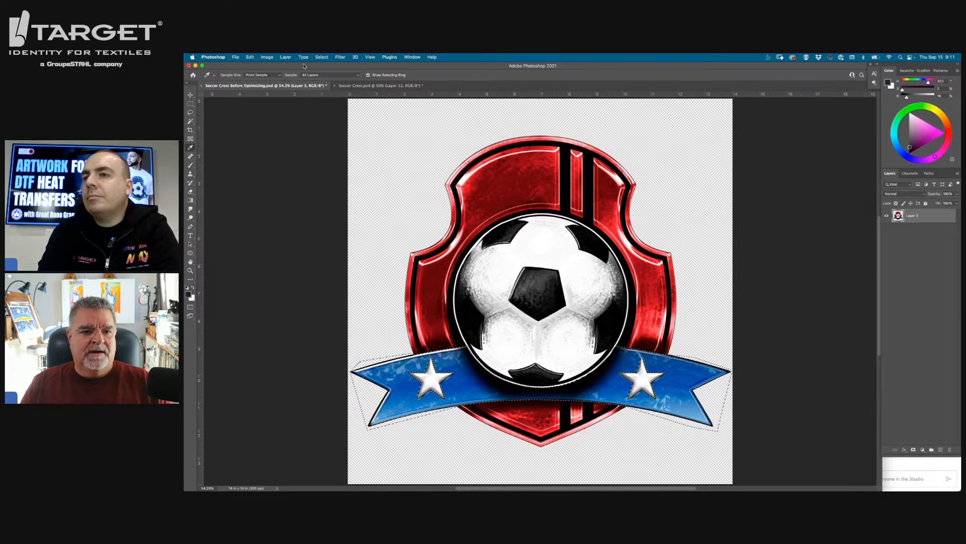
# Use Hue/Saturation on the selected banner, keeping hue at 0 and setting saturation to -100 to turn it gray
pyautogui.click(266, 57)
pyautogui.moveTo(264, 77)
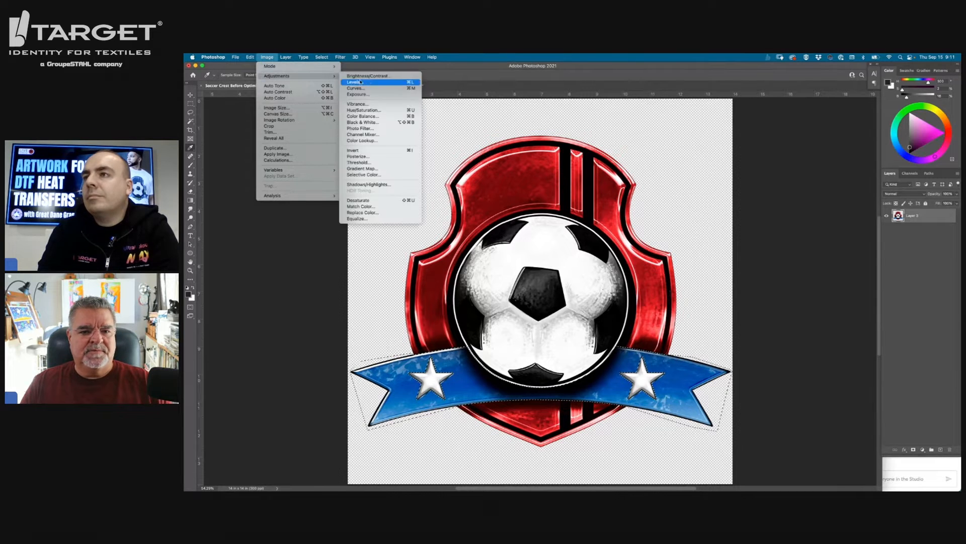
pyautogui.click(375, 111)
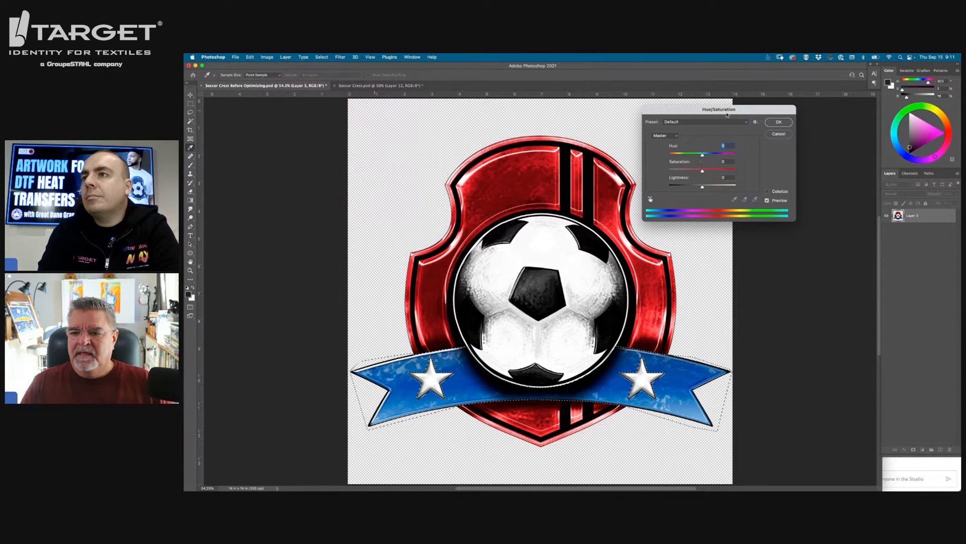
pyautogui.moveTo(744, 115); pyautogui.dragTo(730, 127)
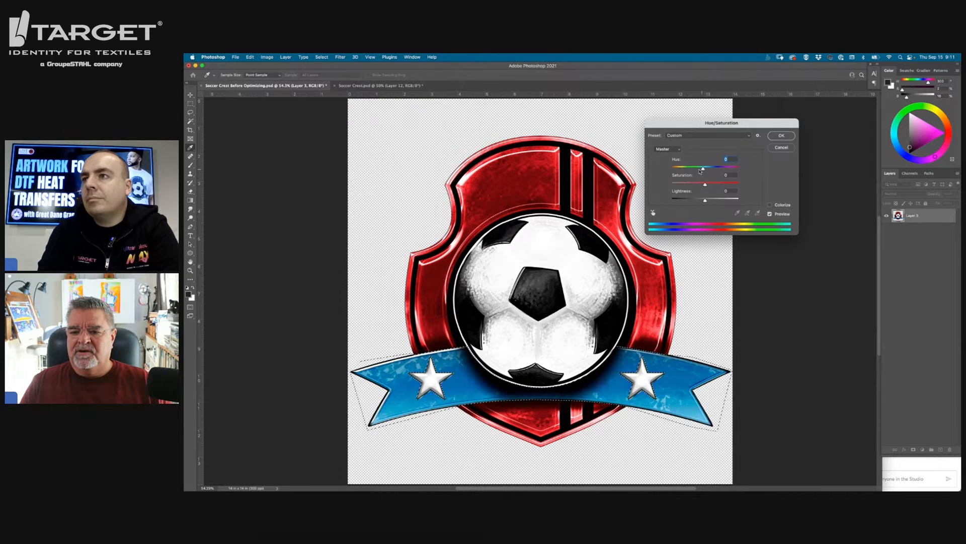
pyautogui.moveTo(705, 169); pyautogui.dragTo(705, 169)
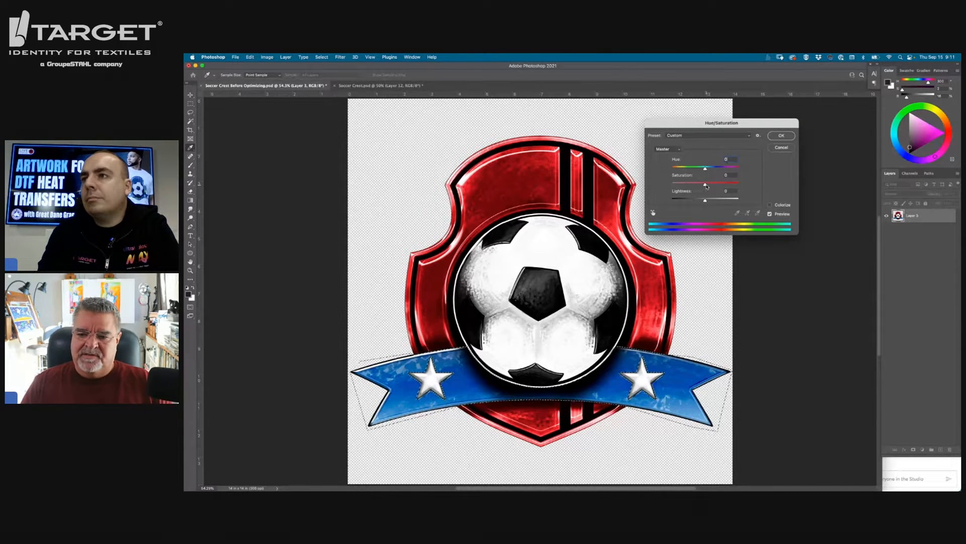
pyautogui.moveTo(706, 186); pyautogui.dragTo(640, 179)
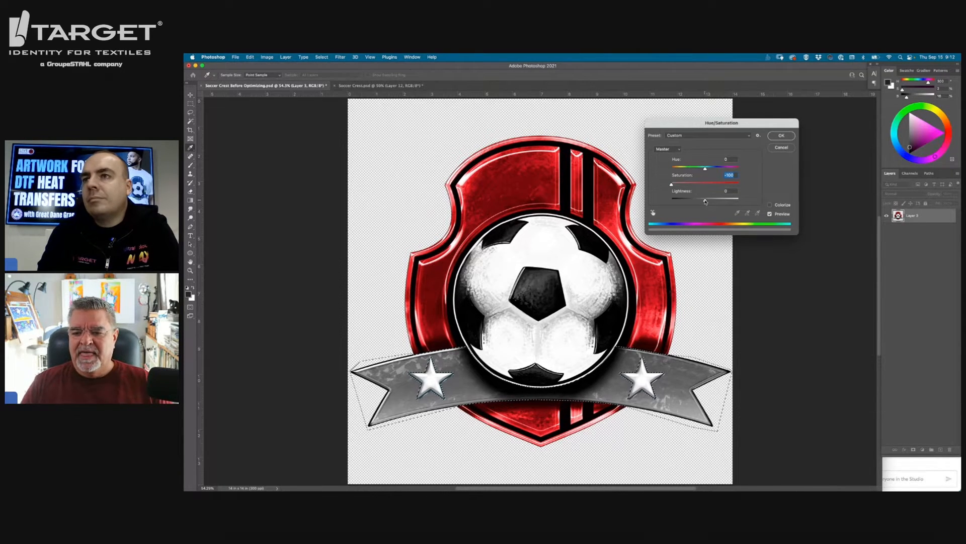
# Try a lighter banner, settle on a lightness of about -4, apply the adjustment and deselect the banner
pyautogui.moveTo(708, 201); pyautogui.dragTo(720, 200)
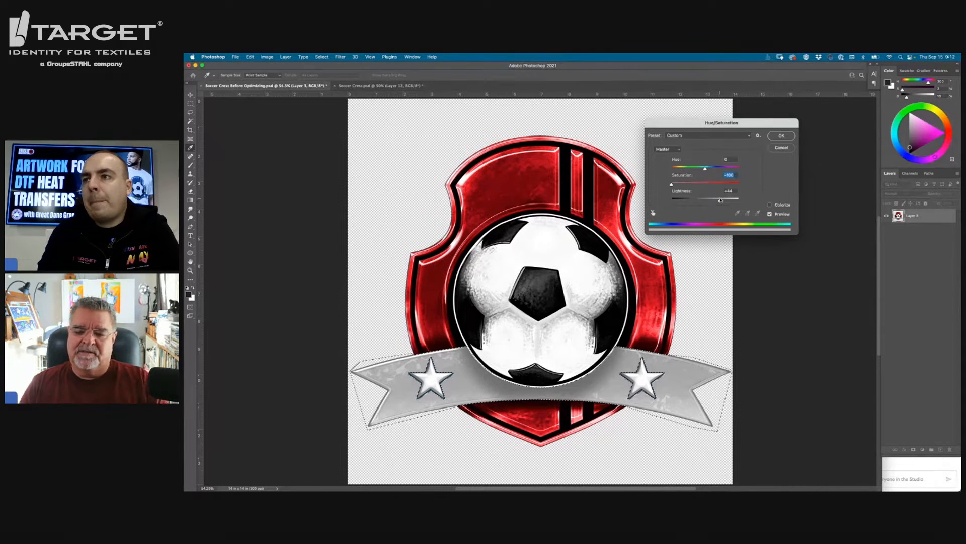
pyautogui.moveTo(721, 200); pyautogui.dragTo(704, 202)
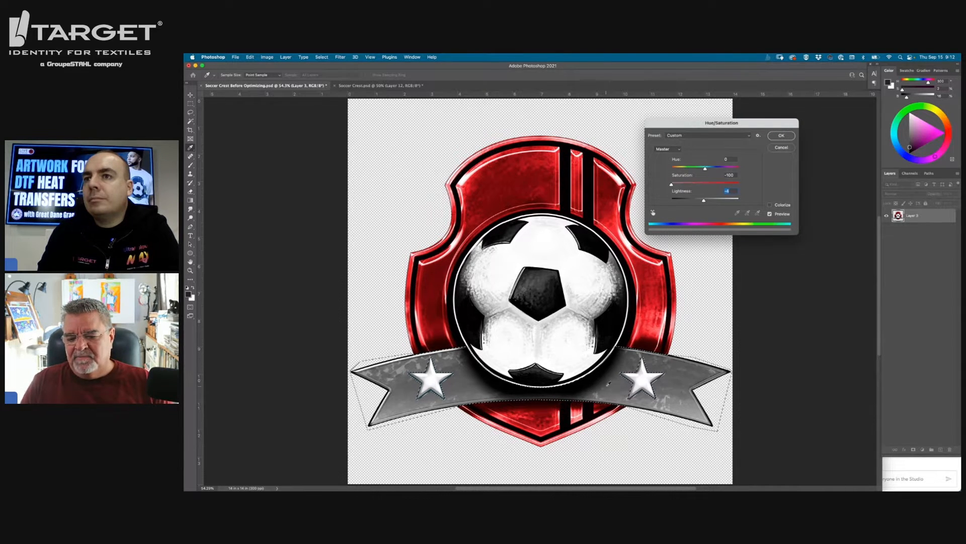
pyautogui.click(781, 136)
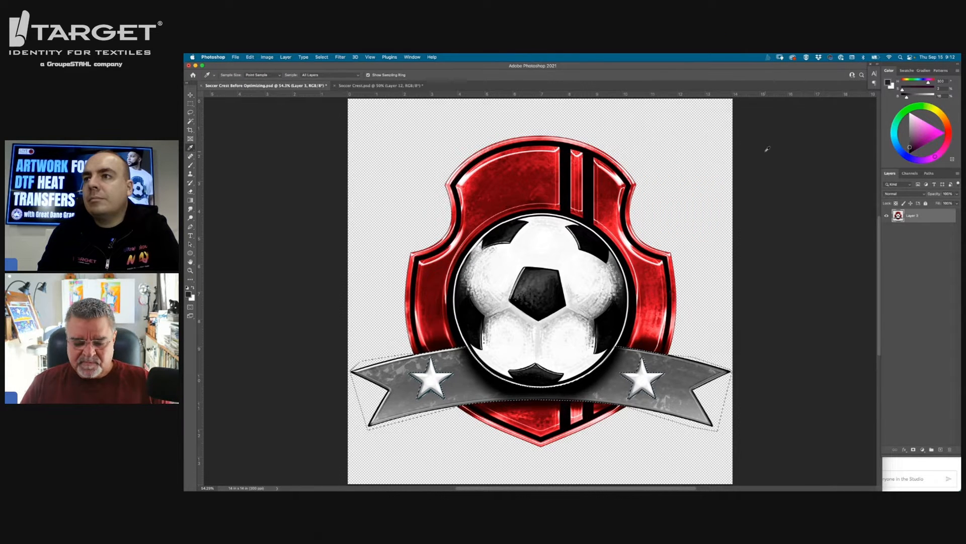
pyautogui.press('super+d')
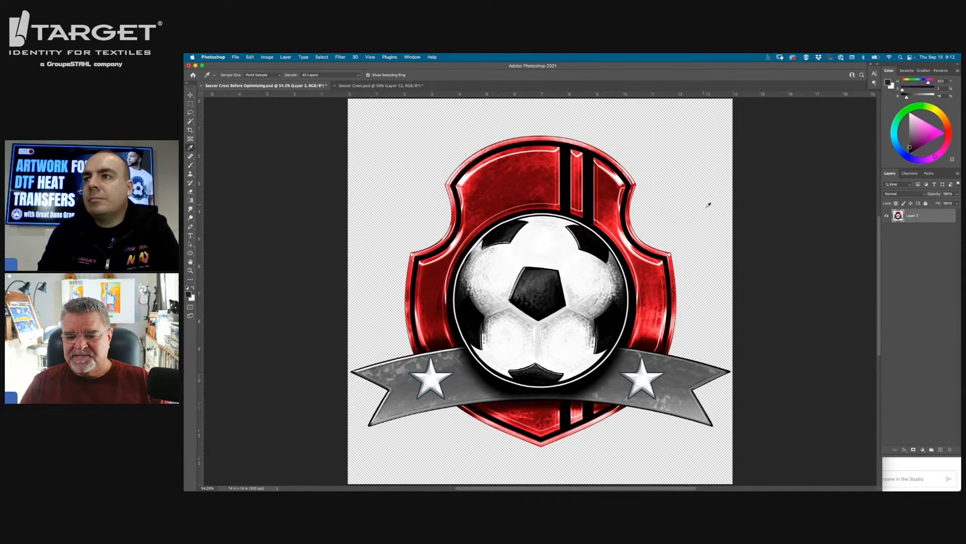
# Load the saved Stars path as a selection around both banner stars and return to the artwork layer
pyautogui.click(929, 173)
pyautogui.click(894, 215)
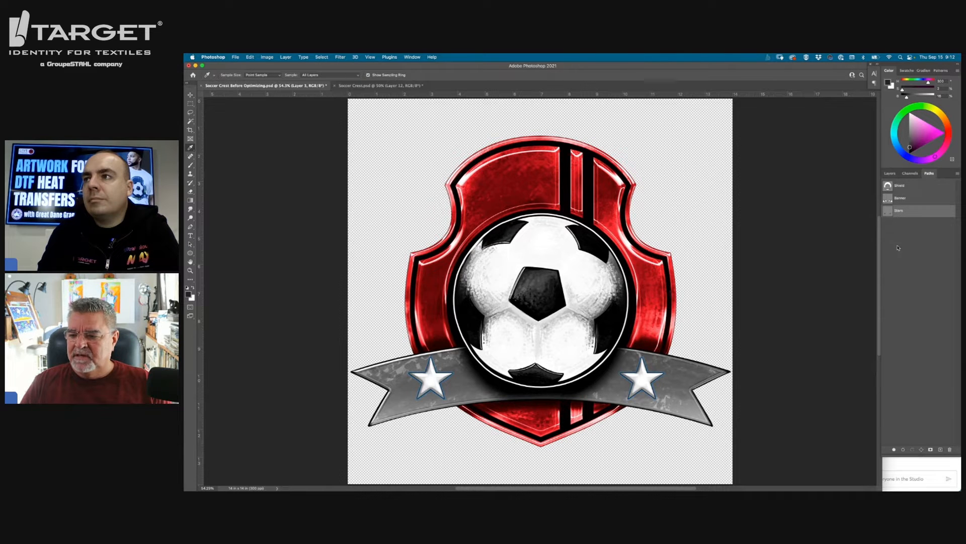
pyautogui.click(914, 445)
pyautogui.click(890, 174)
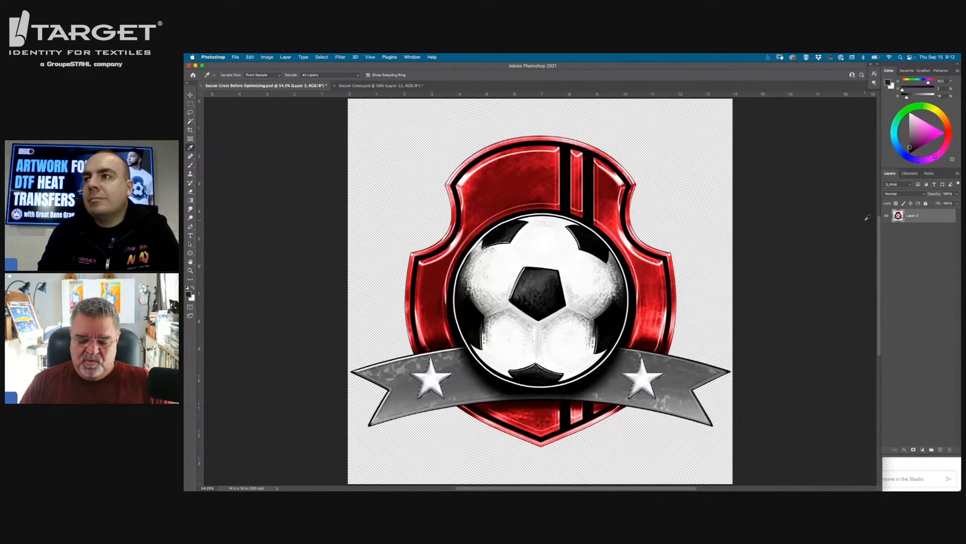
# Colorize the selected stars red with Hue/Saturation, using hue 360 and saturation about 82
pyautogui.click(263, 57)
pyautogui.moveTo(292, 76)
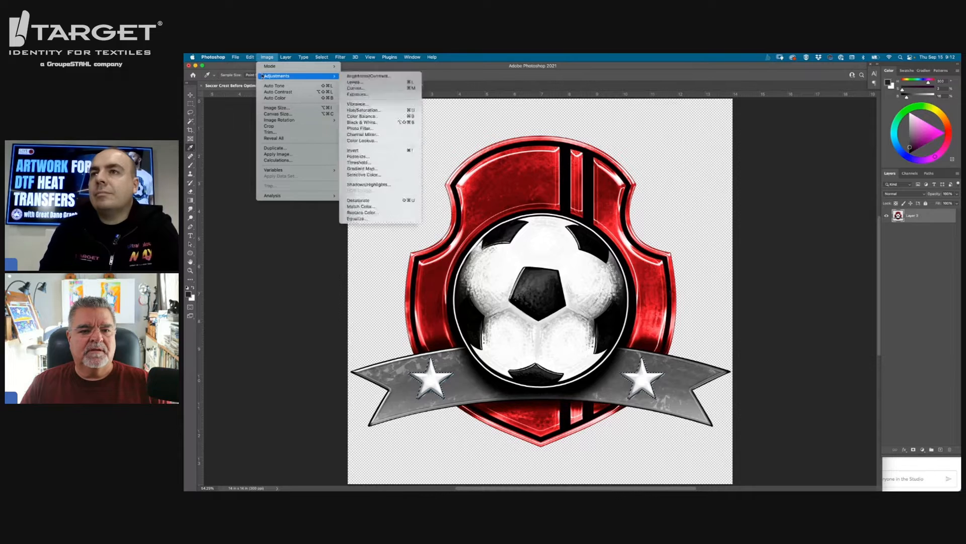
pyautogui.click(363, 110)
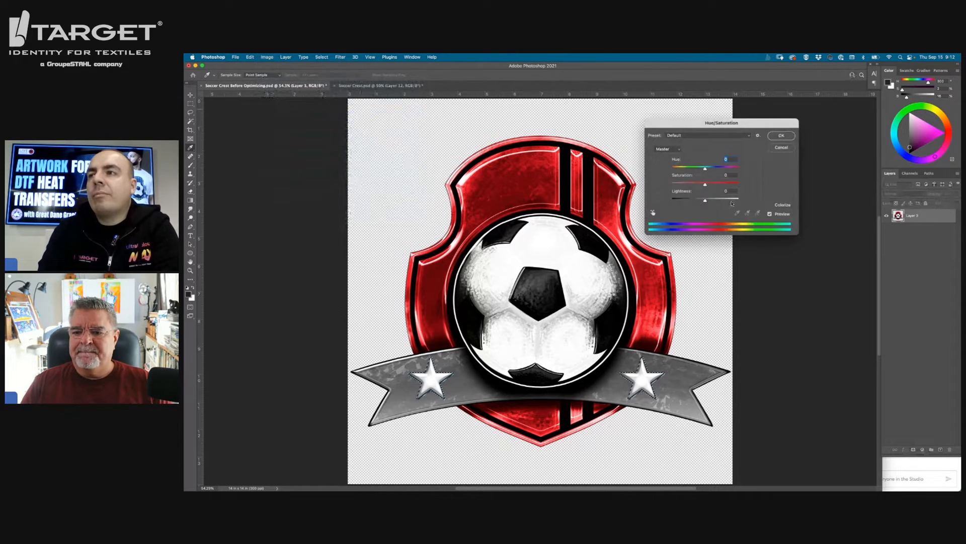
pyautogui.click(770, 206)
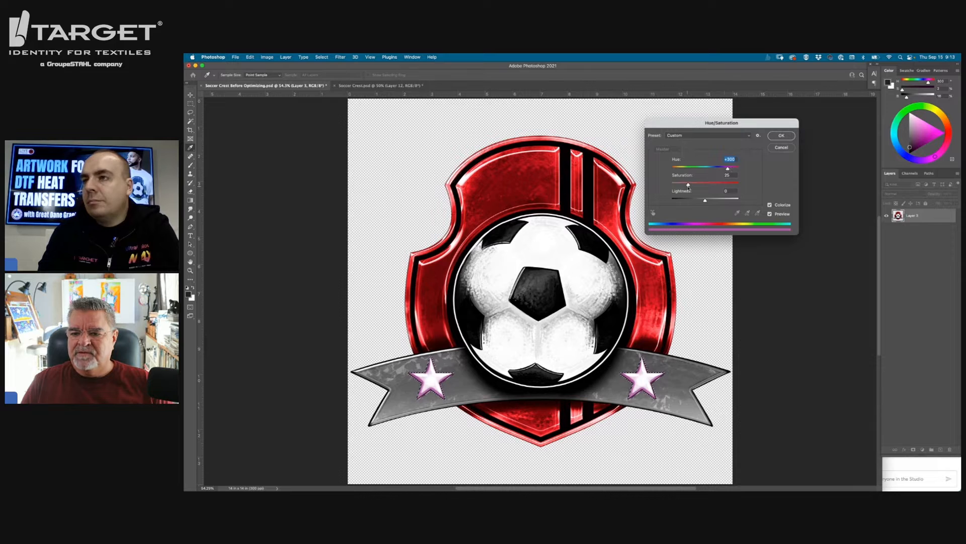
pyautogui.moveTo(688, 184); pyautogui.dragTo(740, 169)
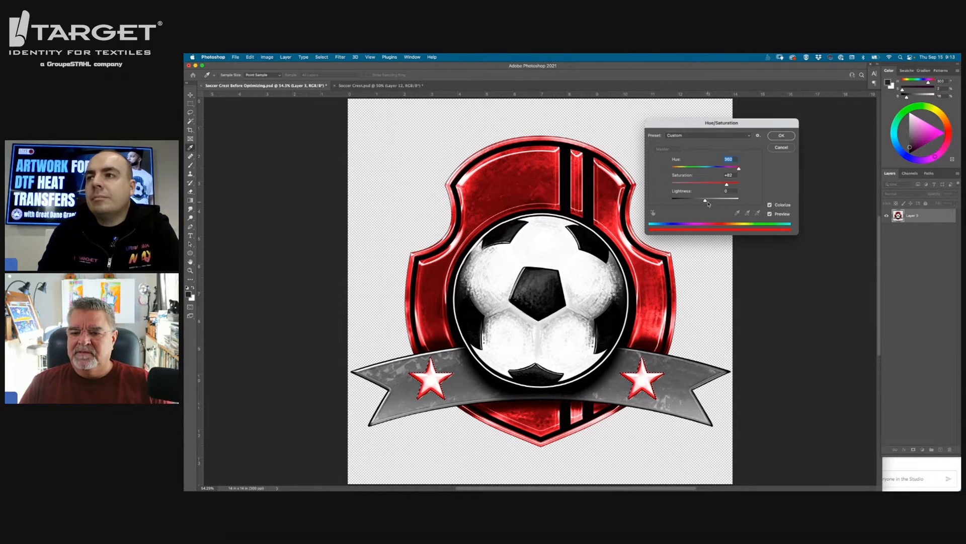
# Deepen the stars' red by lowering lightness to about -48, and apply the Hue/Saturation adjustment
pyautogui.moveTo(705, 201); pyautogui.dragTo(698, 202)
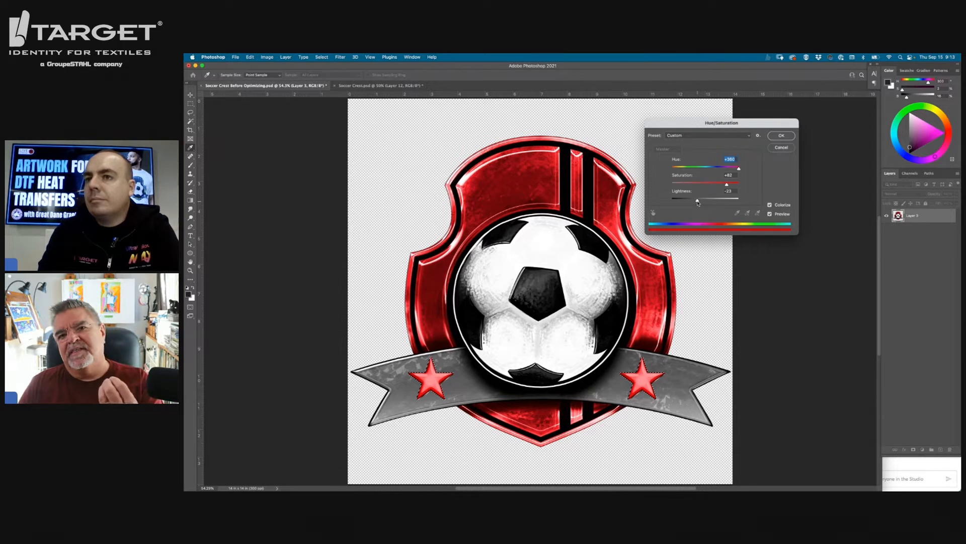
pyautogui.moveTo(698, 203); pyautogui.dragTo(689, 204)
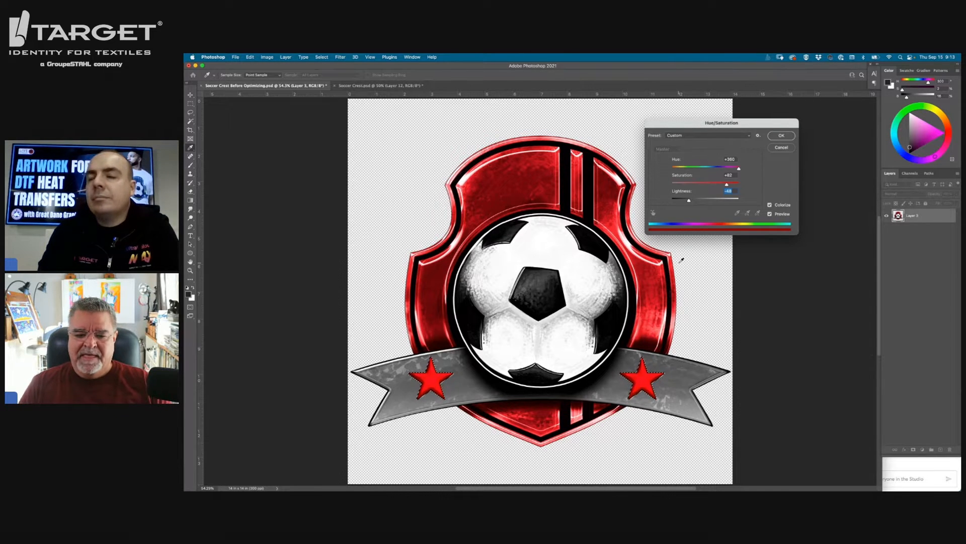
pyautogui.click(782, 136)
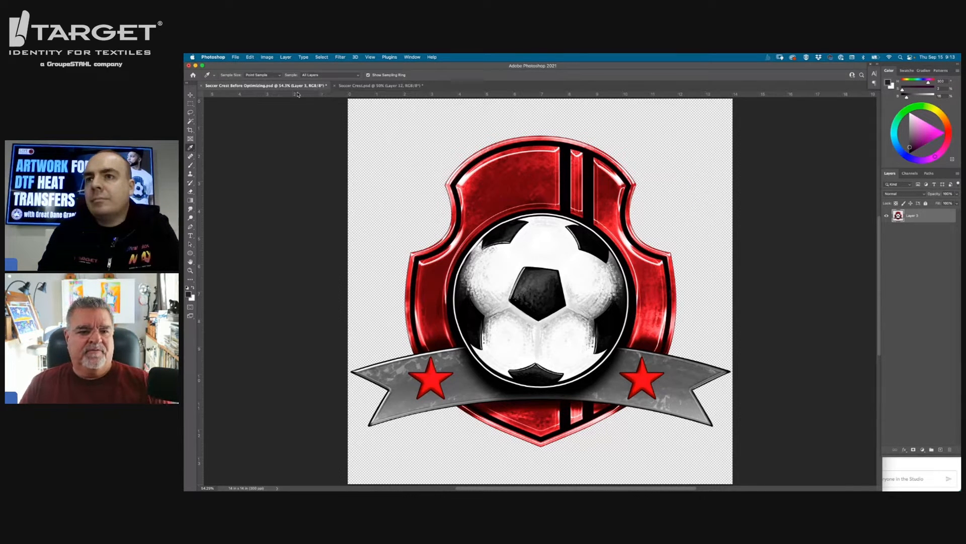
# Switch to Soccer Crest.psd, leave only the red crest on Layer 11 visible over the dark background, and select that layer
pyautogui.click(346, 87)
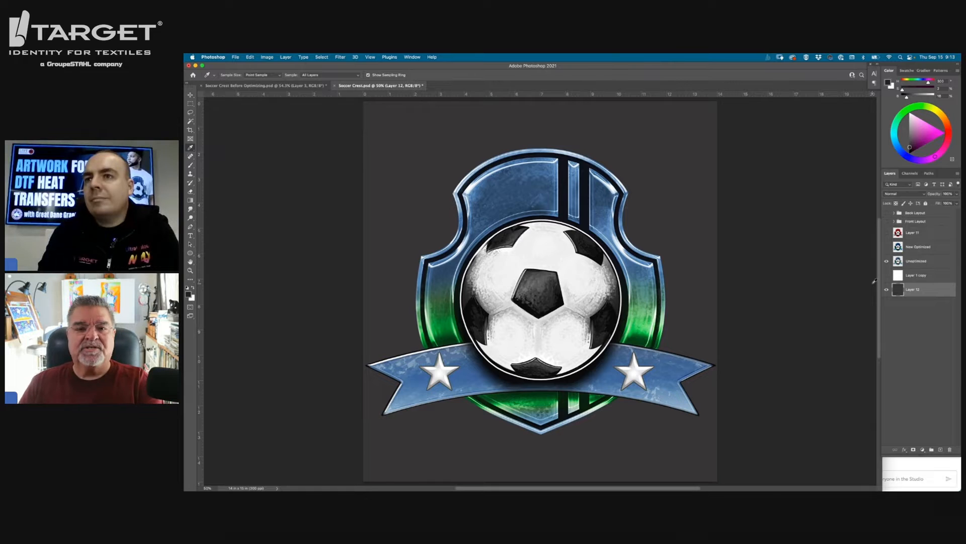
pyautogui.click(886, 246)
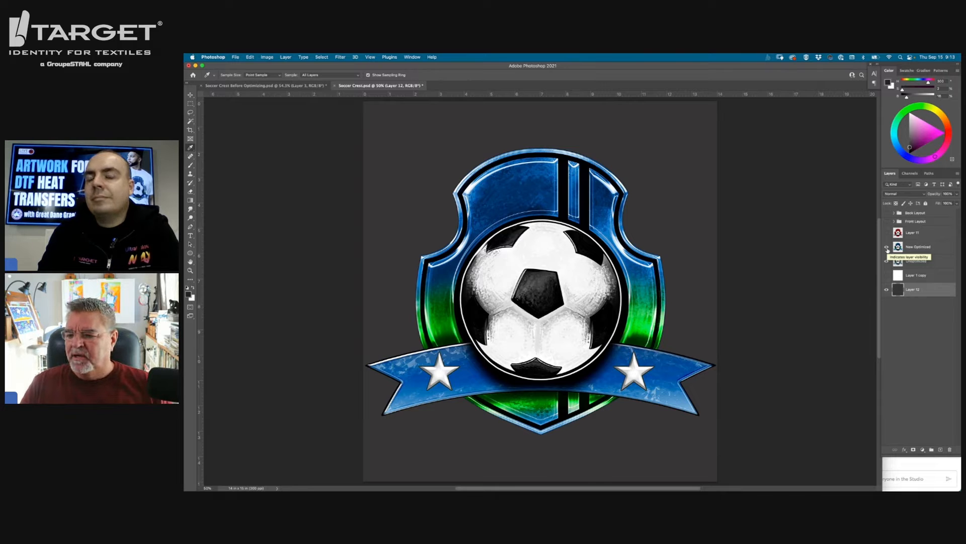
pyautogui.click(886, 233)
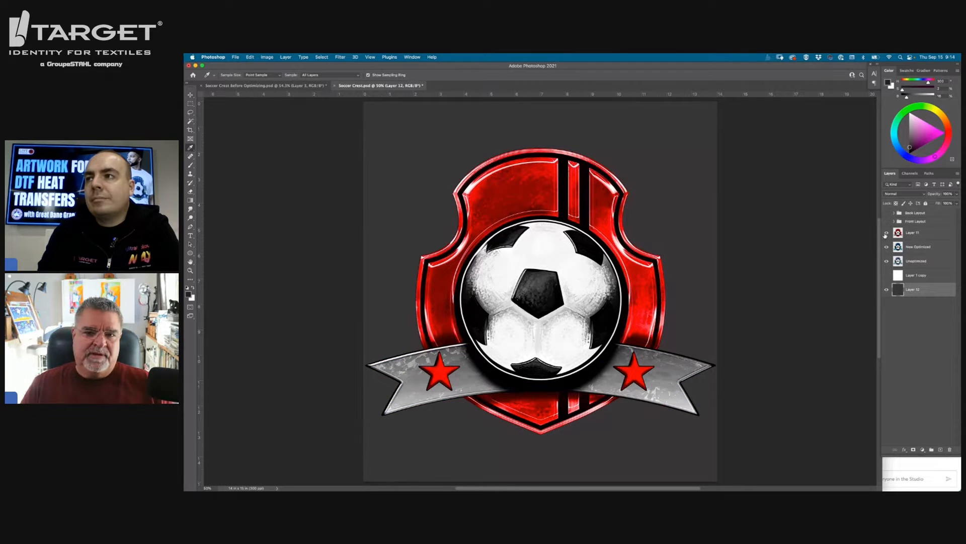
pyautogui.click(887, 247)
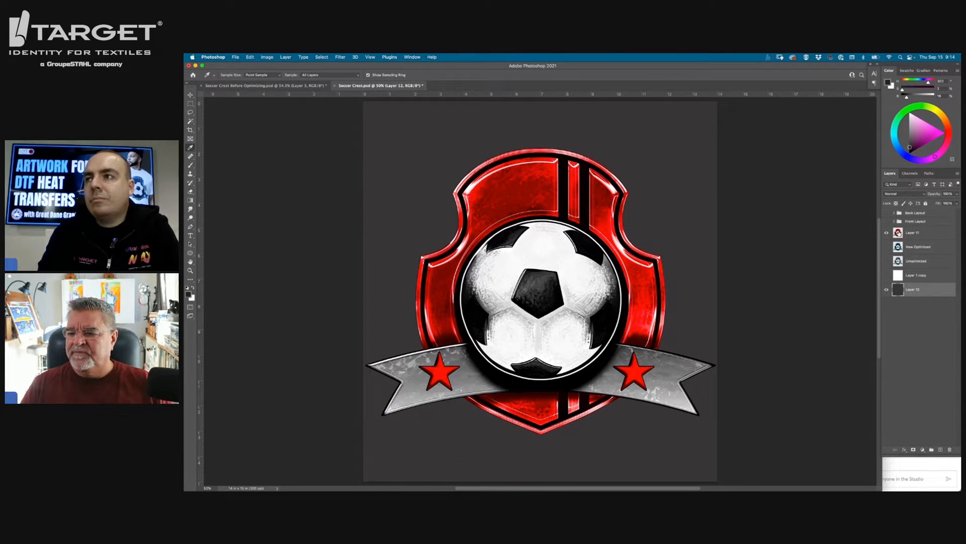
pyautogui.click(914, 232)
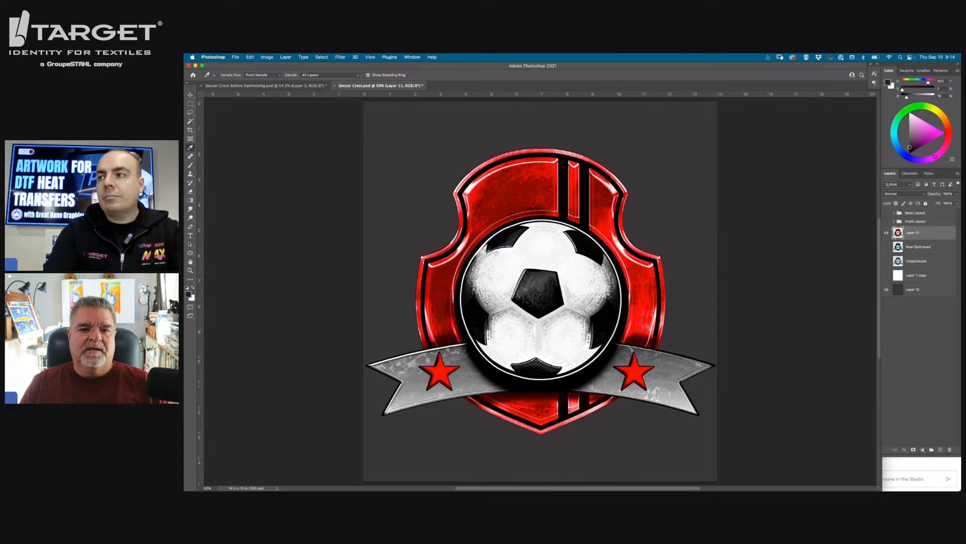
# Turn on the guides to review the shirt layout zones around the red crest, and hide them again
pyautogui.click(374, 58)
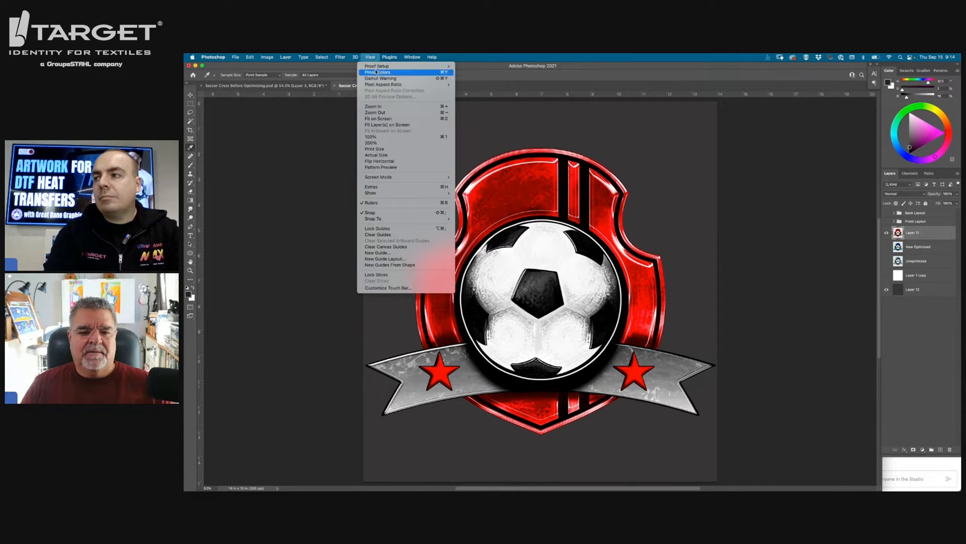
pyautogui.click(439, 187)
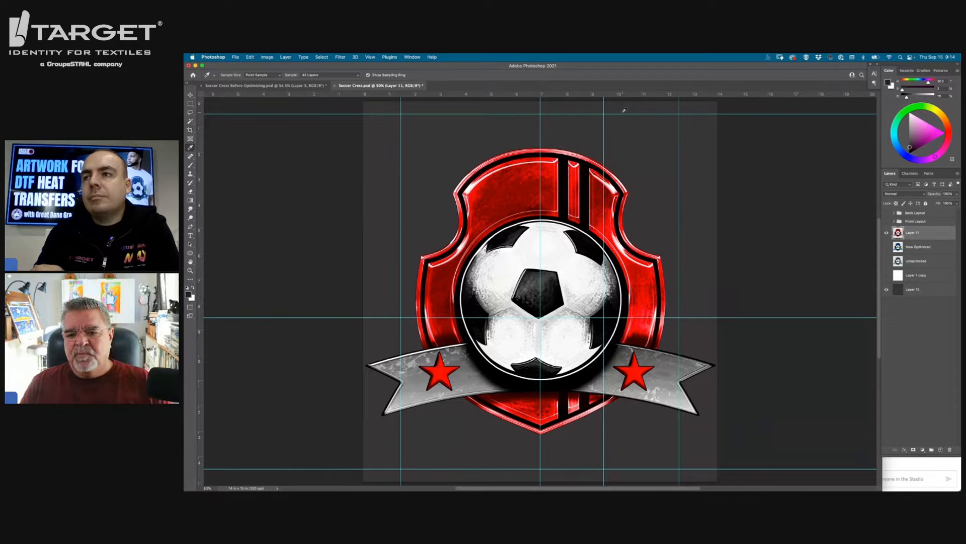
pyautogui.scroll(-1, 608, 148)
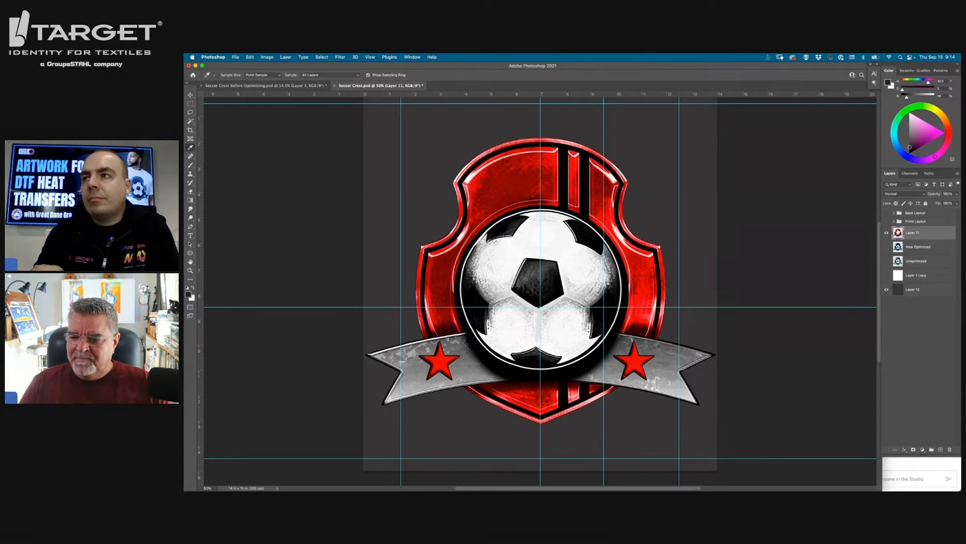
pyautogui.press('super+semicolon')
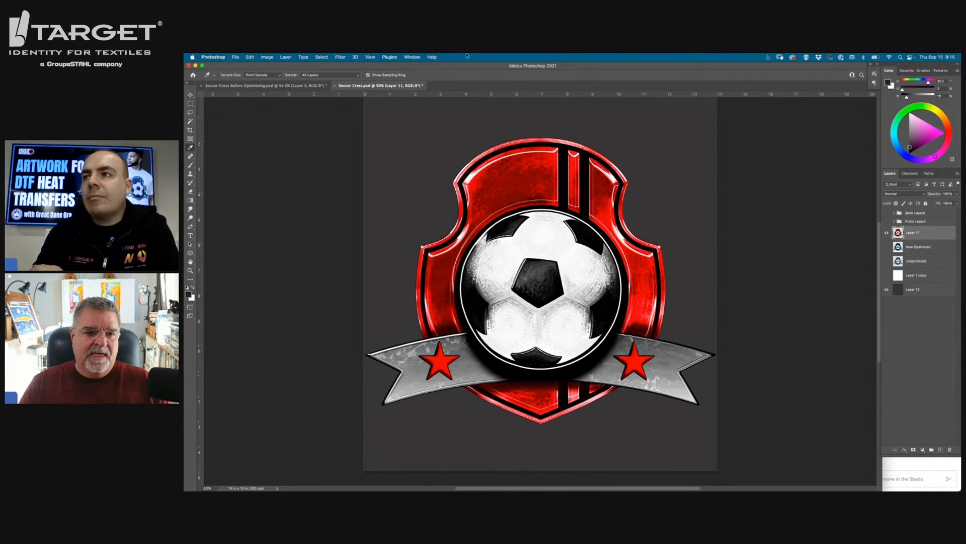
# Scale the red crest down to about 41% with Free Transform and move it to the canvas's upper right
pyautogui.click(250, 57)
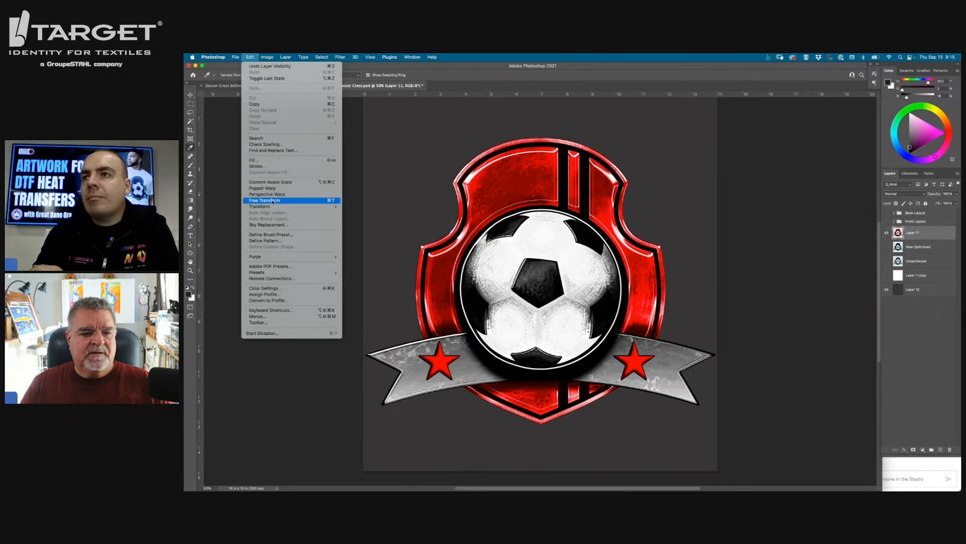
pyautogui.click(330, 200)
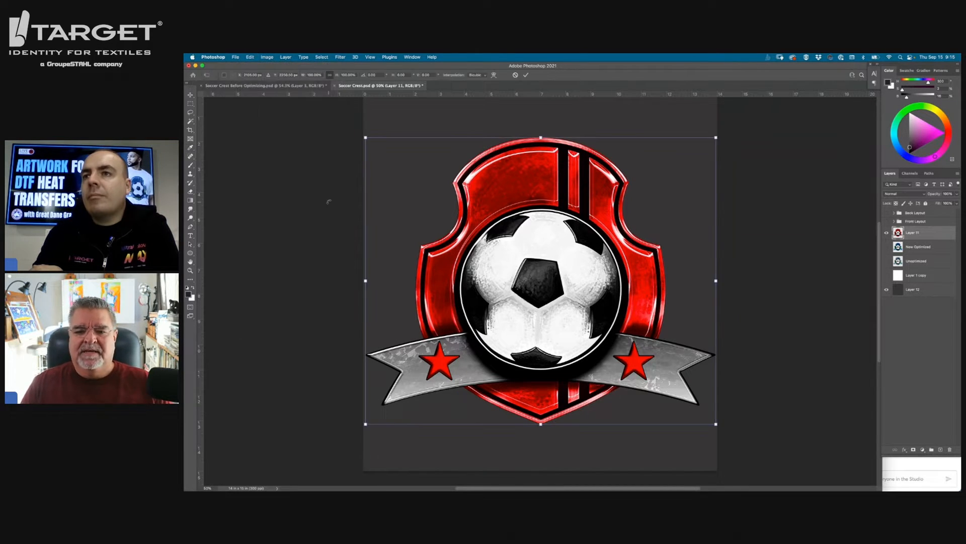
pyautogui.moveTo(364, 136); pyautogui.dragTo(598, 293)
pyautogui.moveTo(656, 367); pyautogui.dragTo(647, 204)
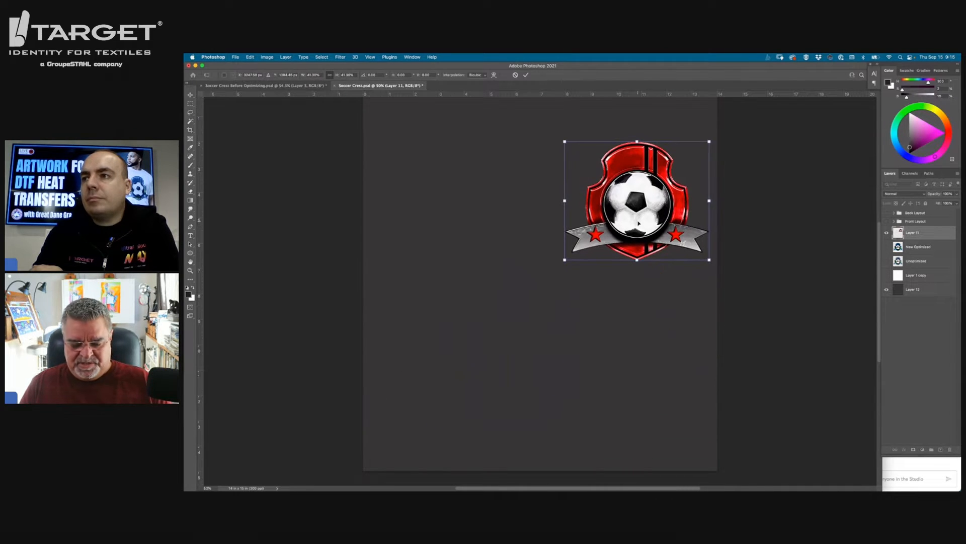
# Using the guides, reduce the crest to about 30%, centre it over the two rightmost vertical guides, apply the transform, and hide the guides
pyautogui.press('super+semicolon')
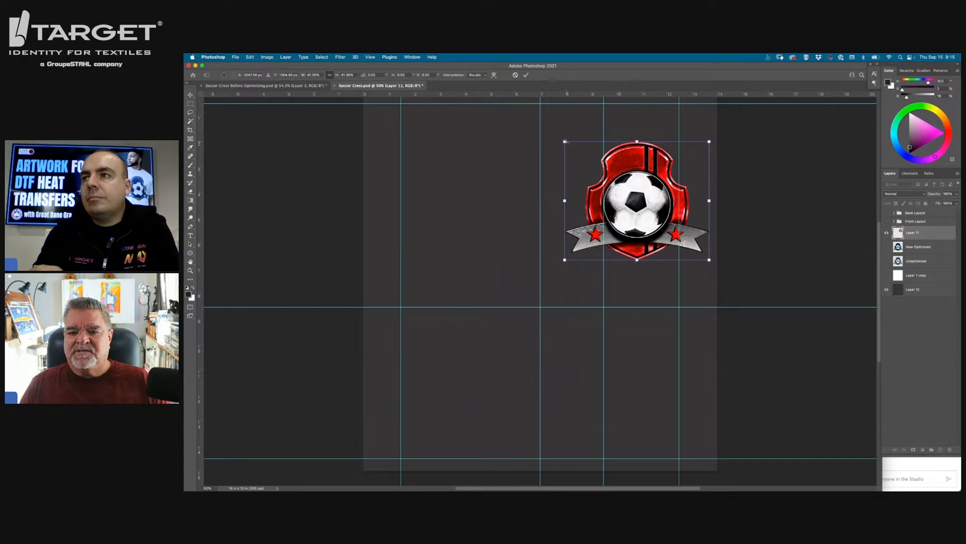
pyautogui.moveTo(565, 142); pyautogui.dragTo(585, 159)
pyautogui.moveTo(711, 159); pyautogui.dragTo(696, 169)
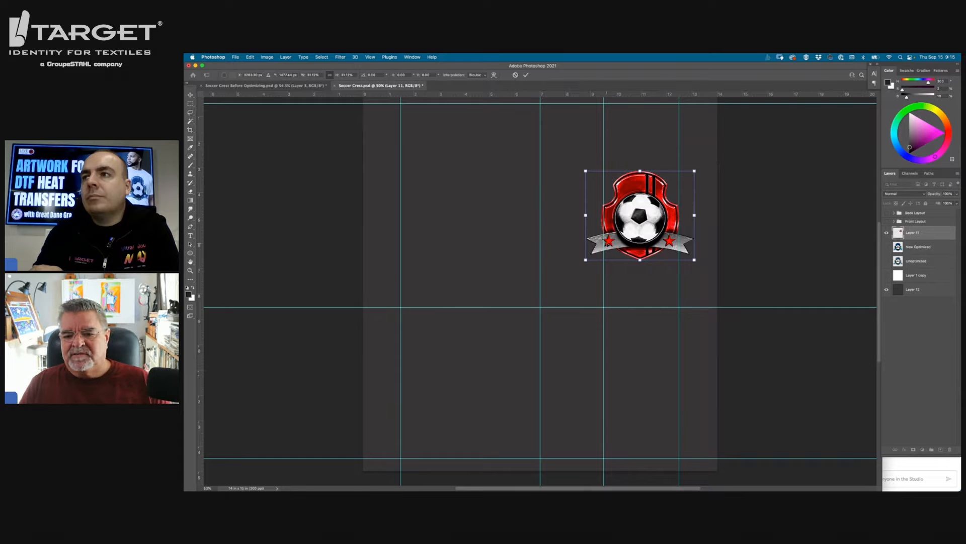
pyautogui.moveTo(586, 259); pyautogui.dragTo(588, 258)
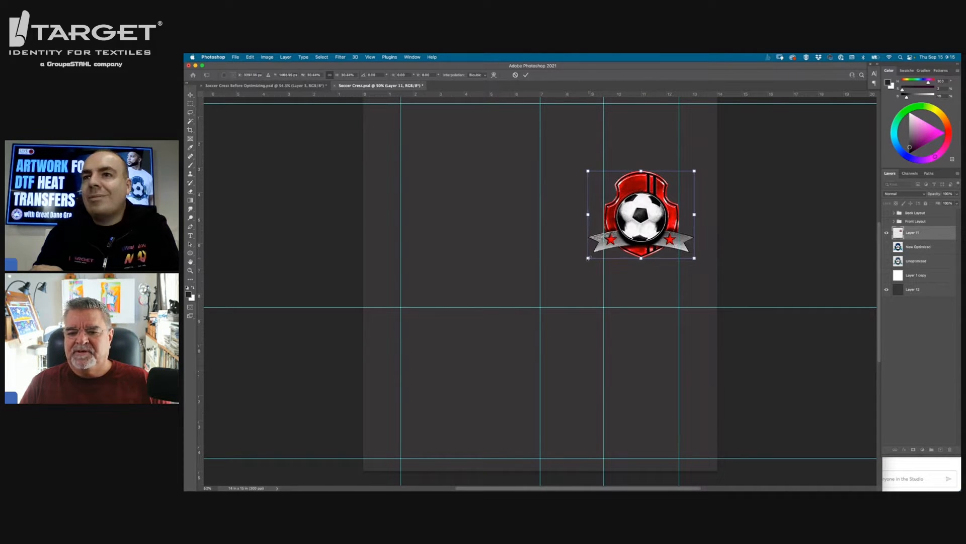
pyautogui.moveTo(639, 232); pyautogui.dragTo(640, 205)
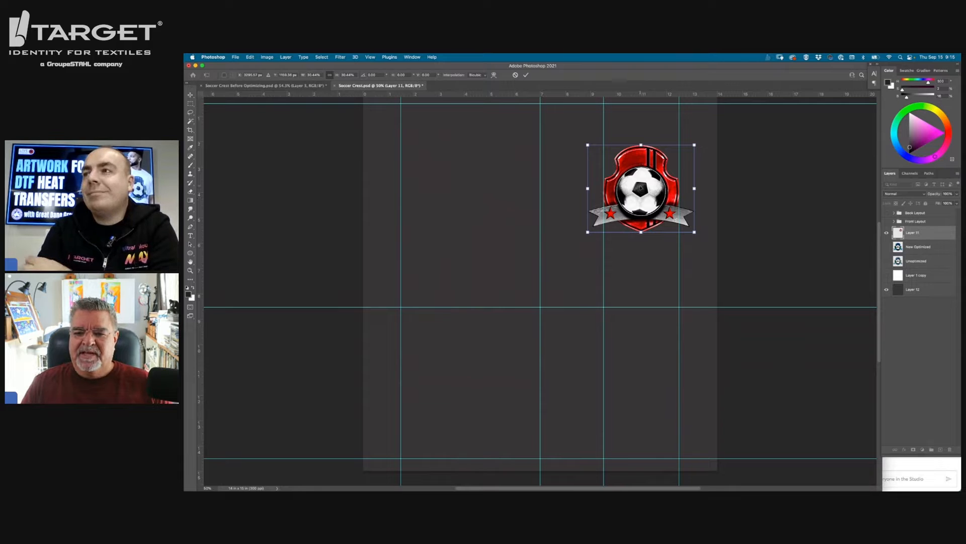
pyautogui.press('Return')
pyautogui.press('i')
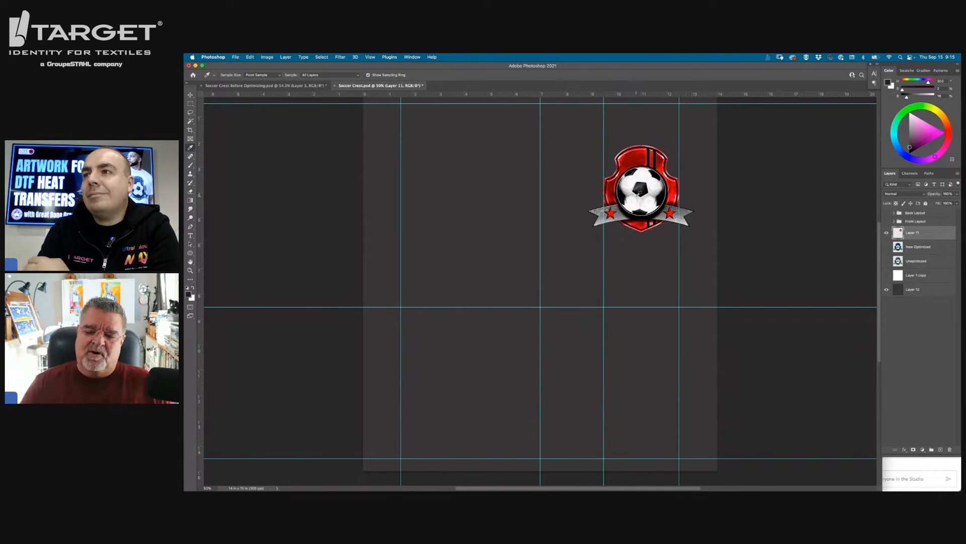
pyautogui.press('super+semicolon')
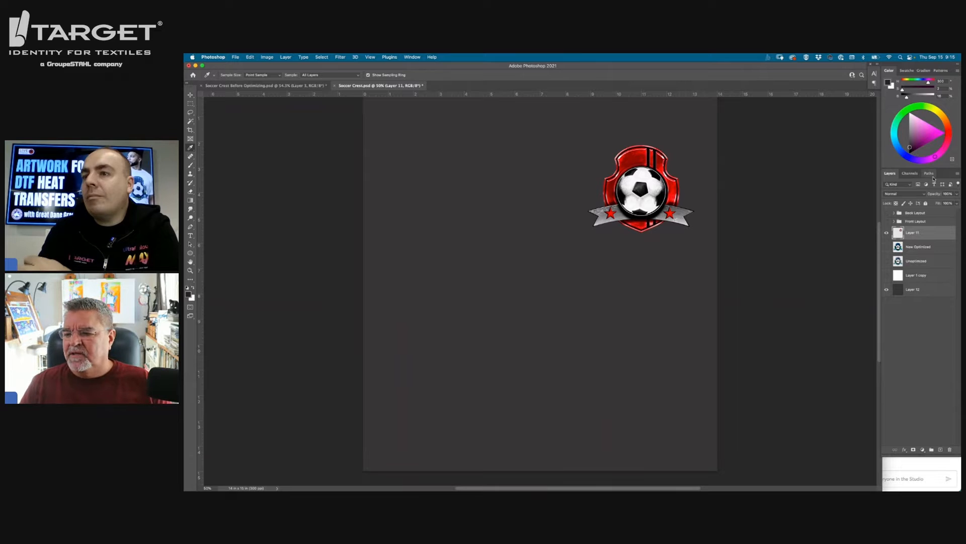
# Preview the finished Front Layout group without Layer 11, and return to showing only the small crest over the background
pyautogui.click(887, 221)
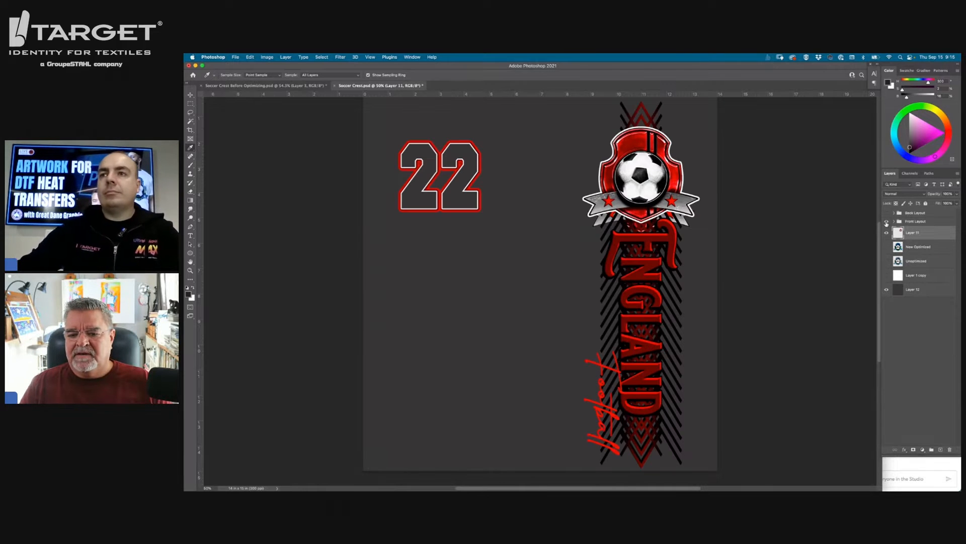
pyautogui.click(887, 232)
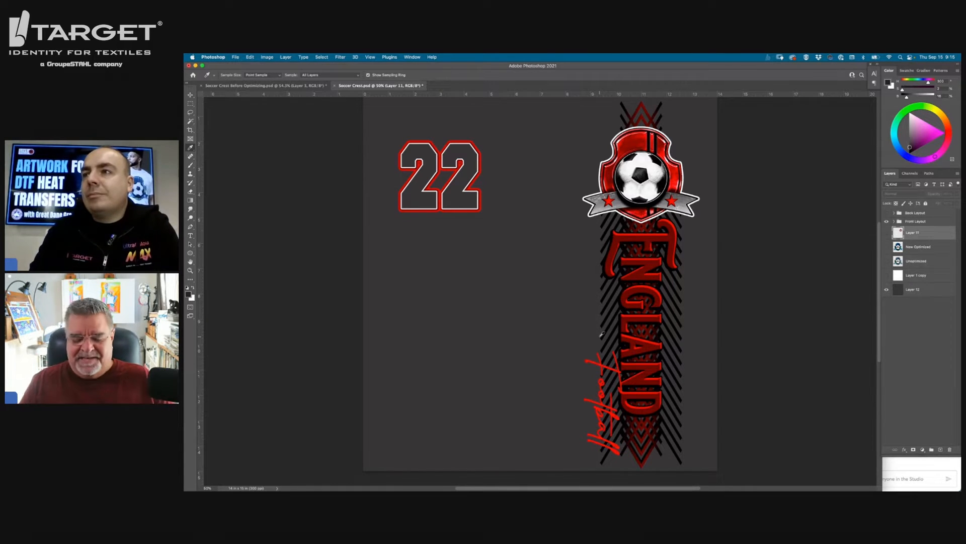
pyautogui.scroll(-1, 541, 237)
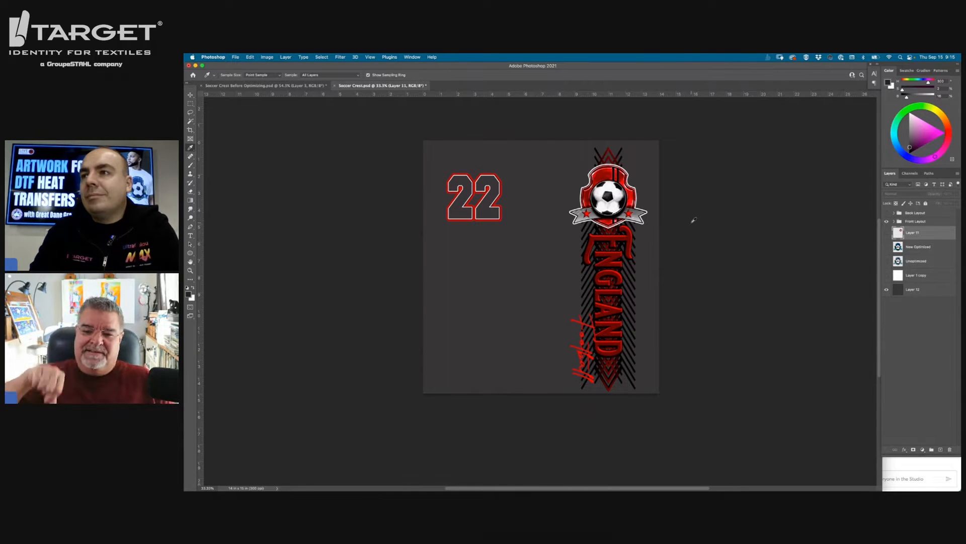
pyautogui.click(886, 233)
pyautogui.click(887, 222)
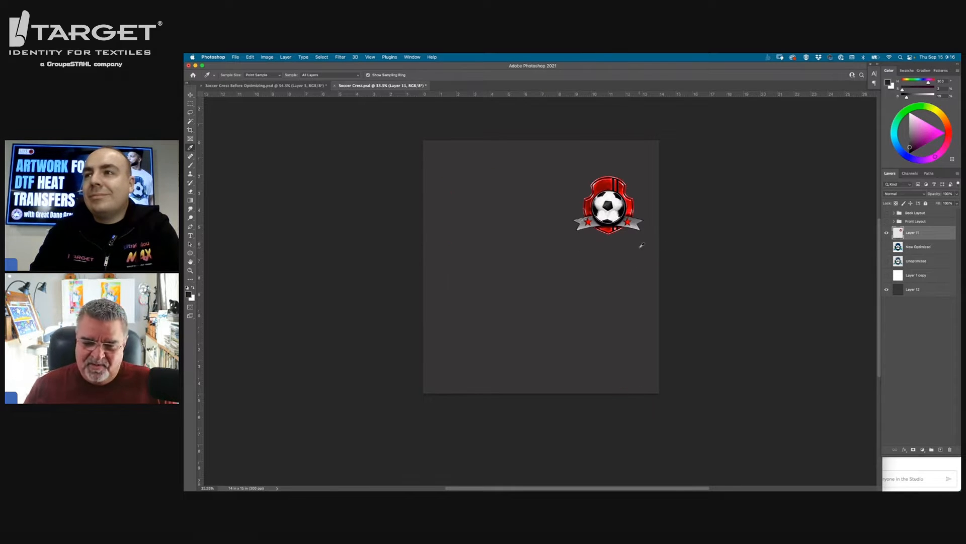
# Fill a square selection about 2.4 in wide with black on a new layer in the canvas's upper left, toggling the crest layer to check it
pyautogui.press('super+equal')
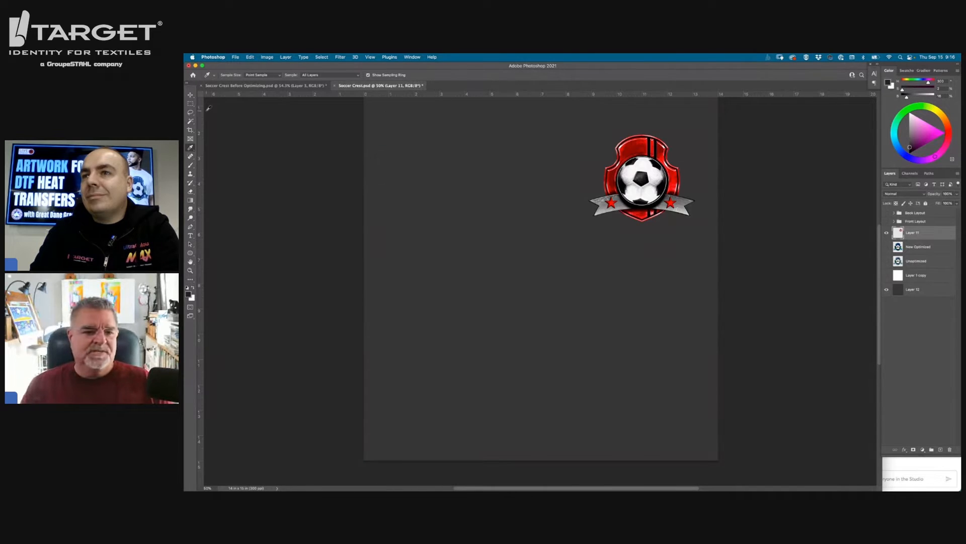
pyautogui.click(191, 104)
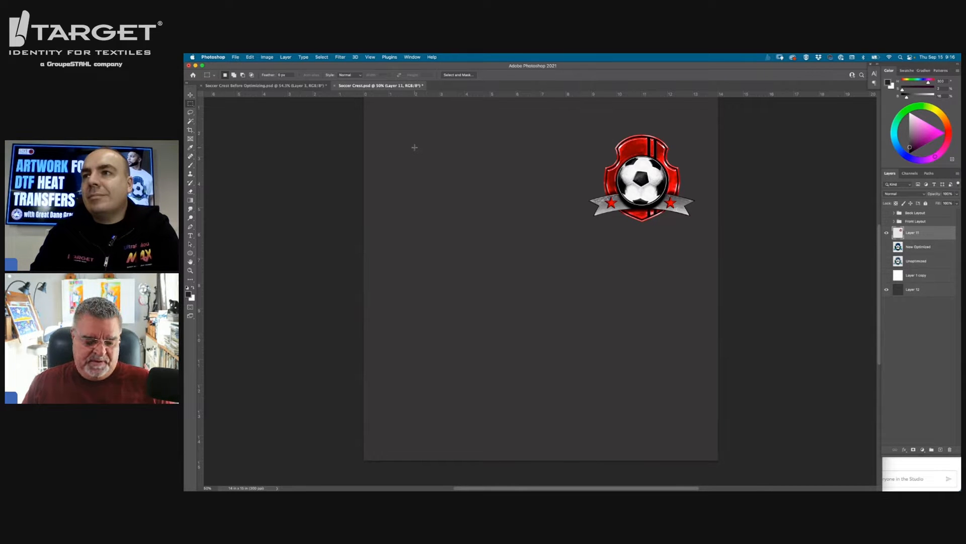
pyautogui.moveTo(415, 147); pyautogui.dragTo(486, 209)
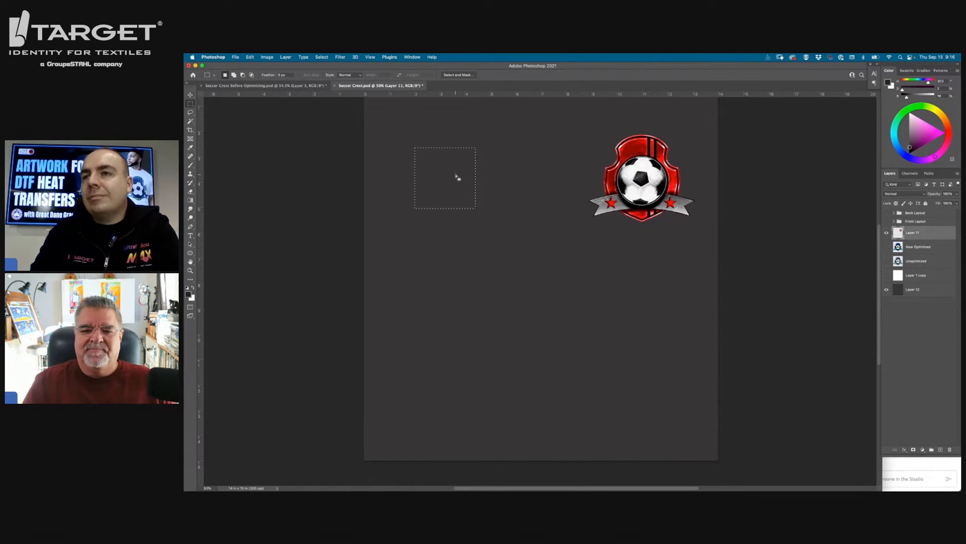
pyautogui.press('d')
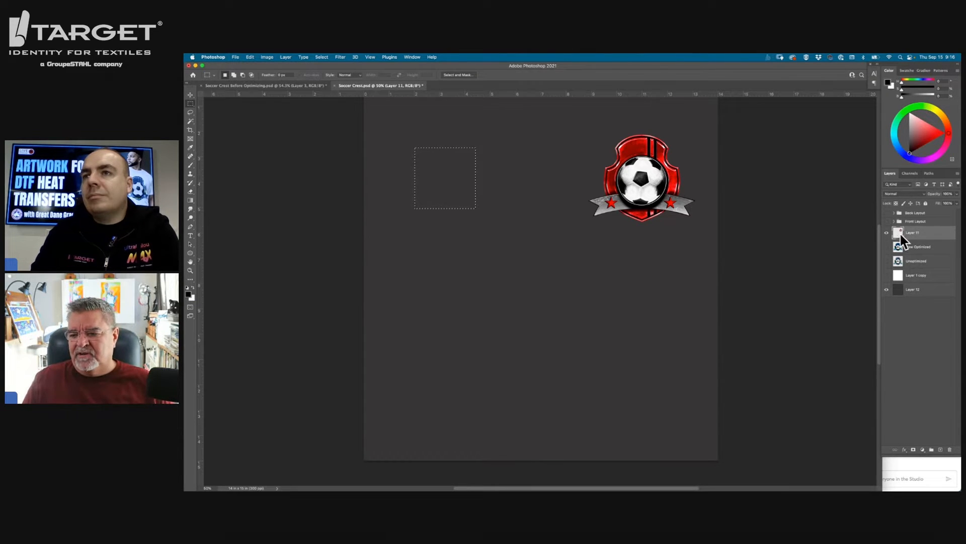
pyautogui.click(941, 450)
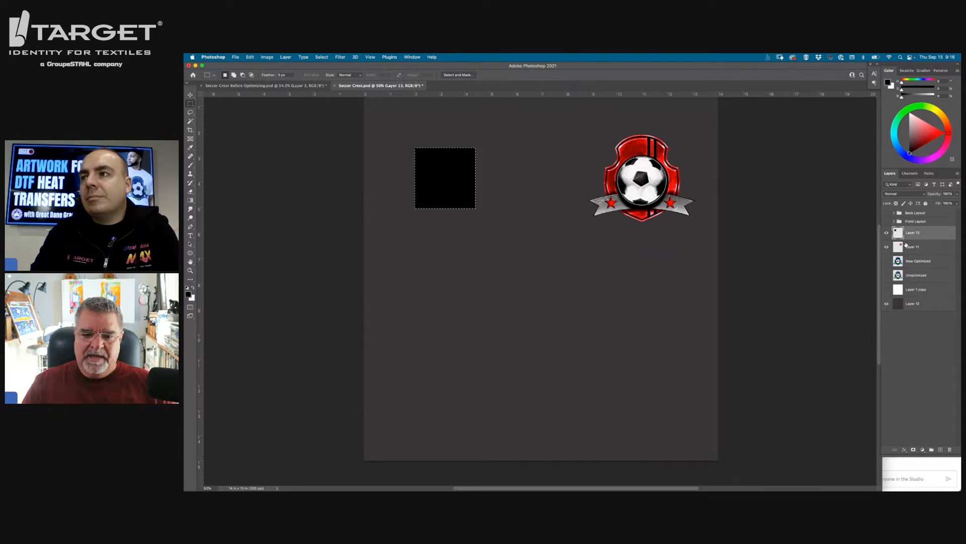
pyautogui.click(887, 247)
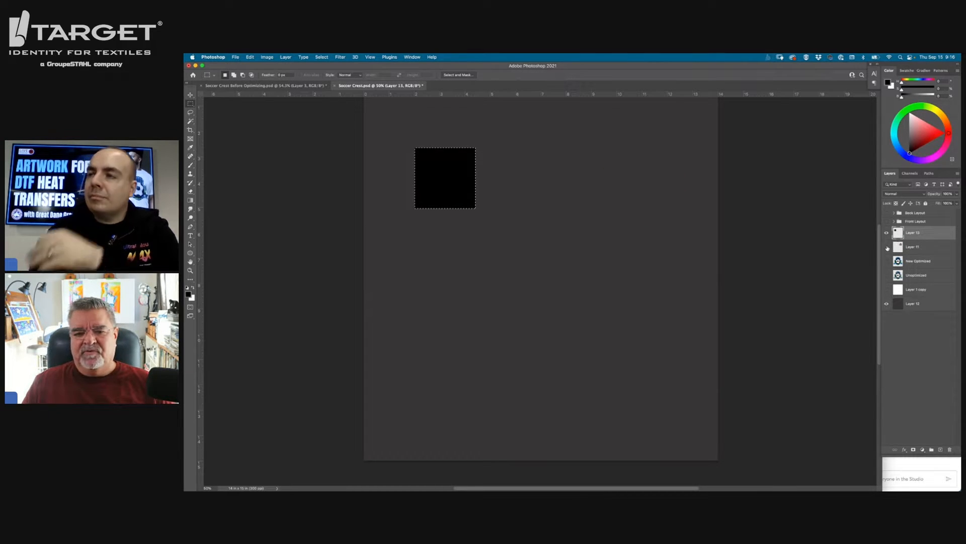
pyautogui.click(886, 247)
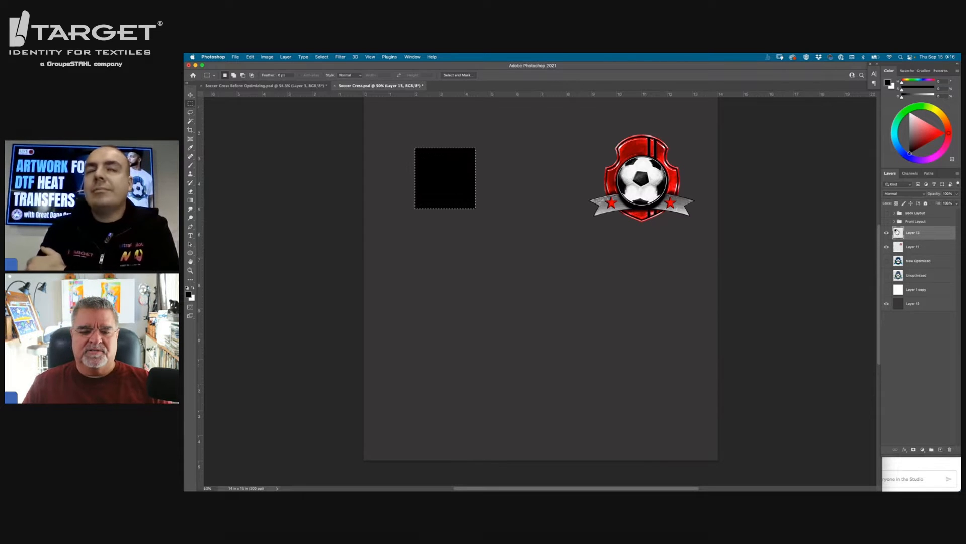
# Rotate the black square 45 degrees into a diamond, apply it, deselect, and reload the layer's contents as a selection
pyautogui.click(250, 57)
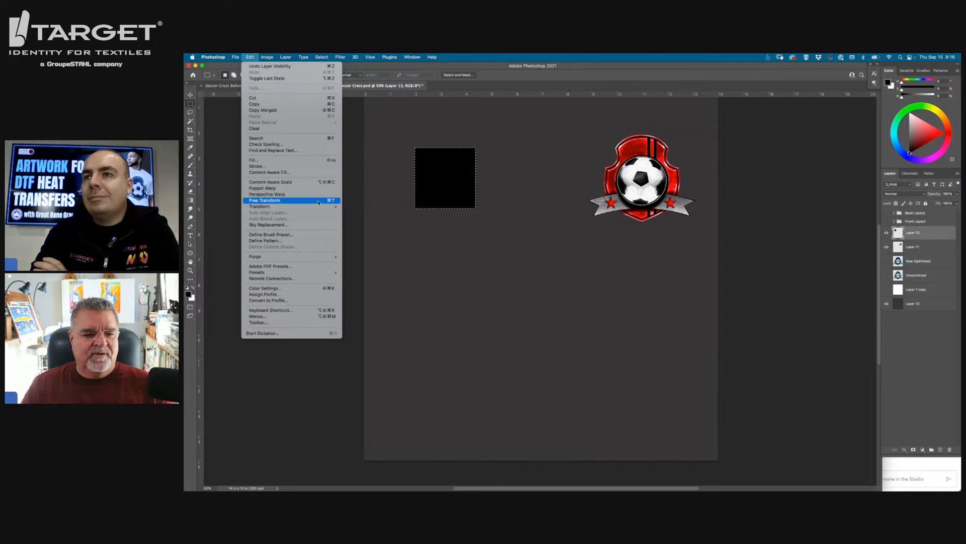
pyautogui.click(319, 201)
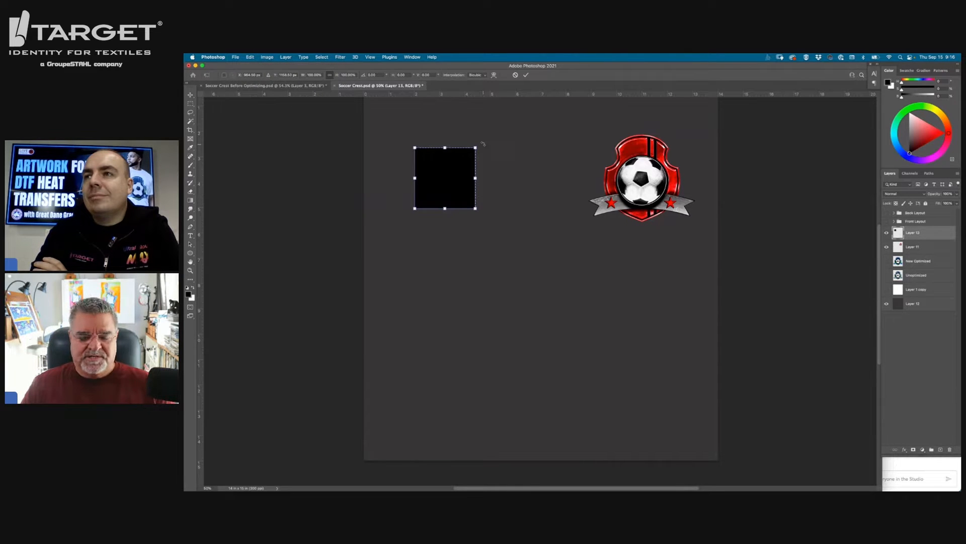
pyautogui.moveTo(482, 144); pyautogui.dragTo(447, 125)
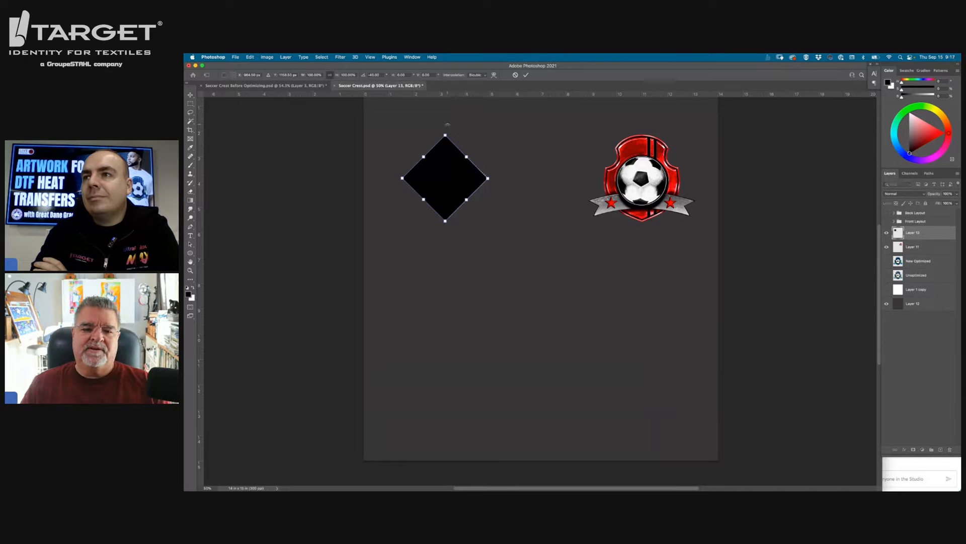
pyautogui.press('Return')
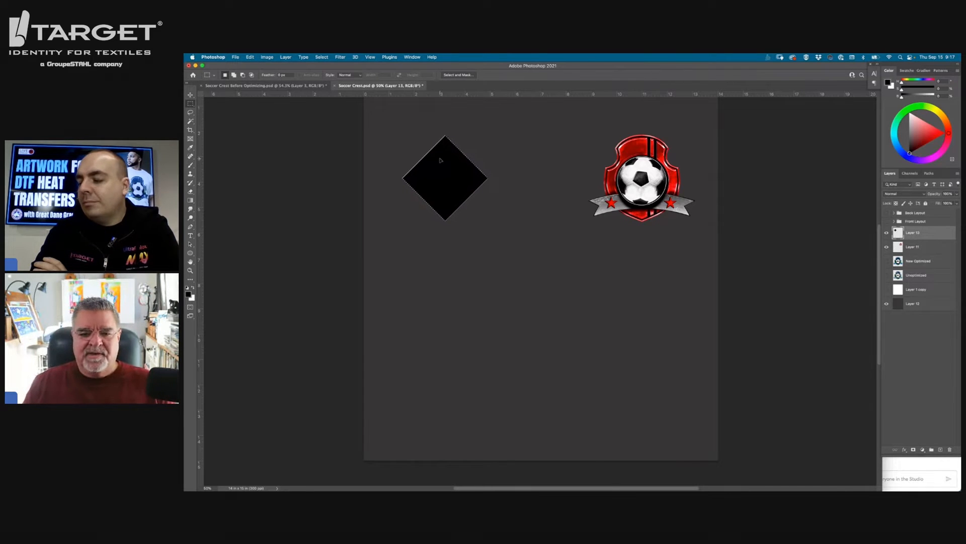
pyautogui.click(565, 188)
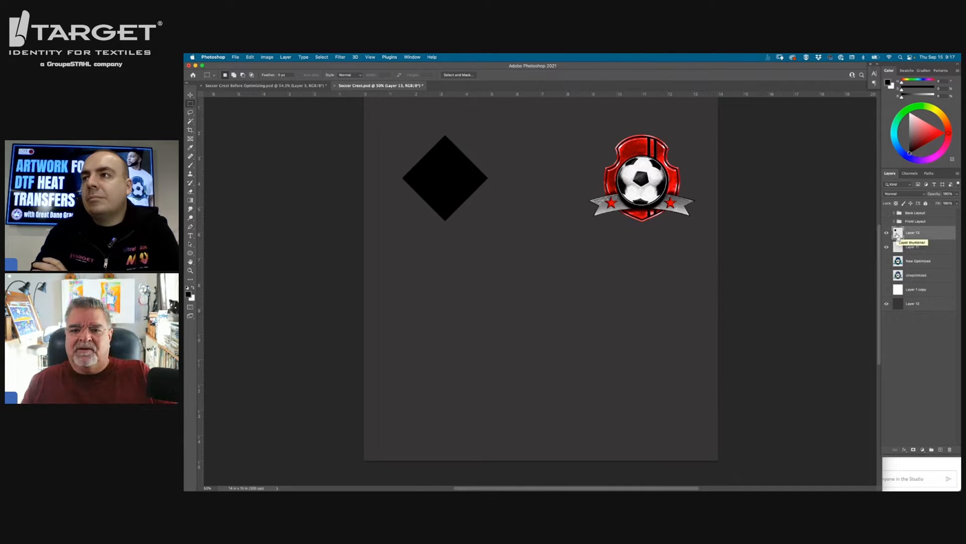
pyautogui.keyDown('super'); pyautogui.click(898, 233); pyautogui.keyUp('super')
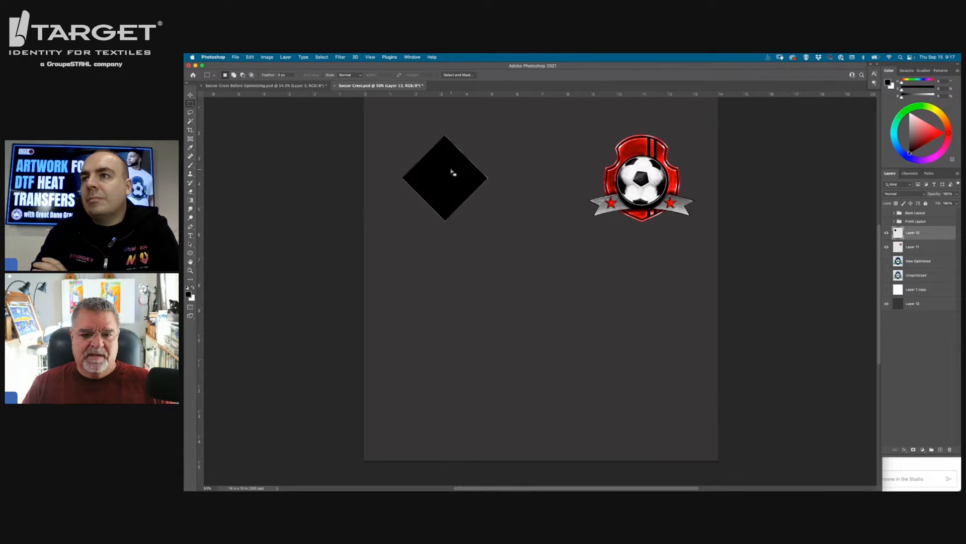
# Shift the diamond selection straight down about 0.2 in, delete the selected black area to leave a thin chevron, and deselect
pyautogui.moveTo(451, 171); pyautogui.dragTo(451, 176)
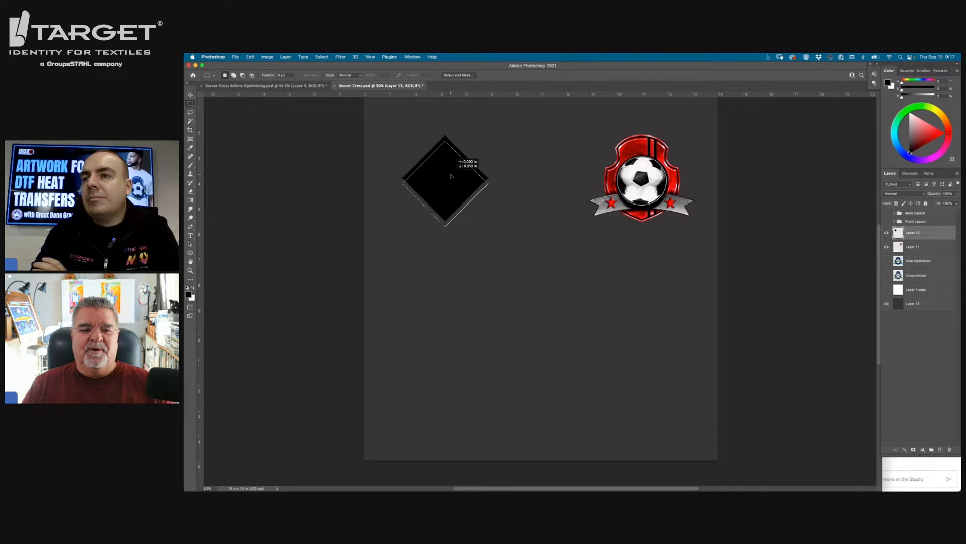
pyautogui.moveTo(452, 176); pyautogui.dragTo(451, 176)
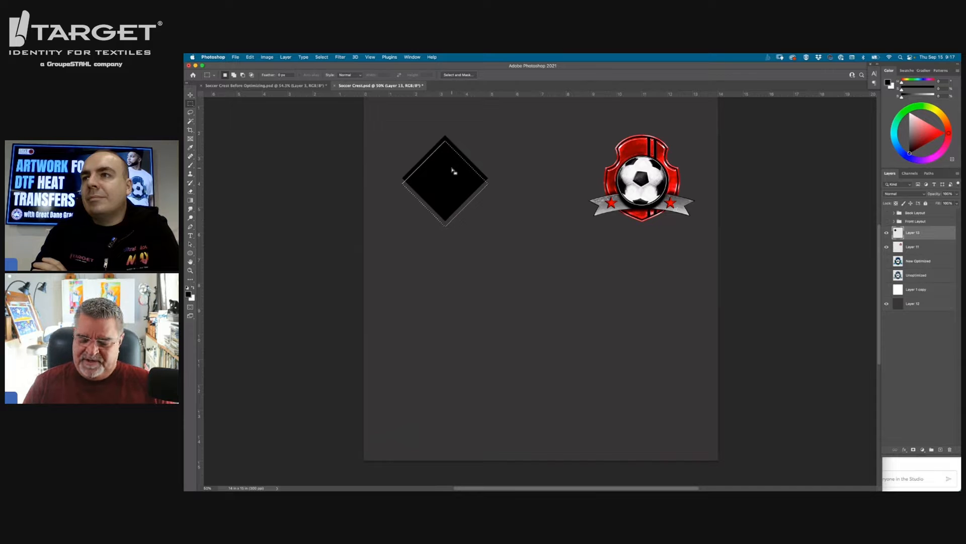
pyautogui.press('Delete')
pyautogui.press('super+d')
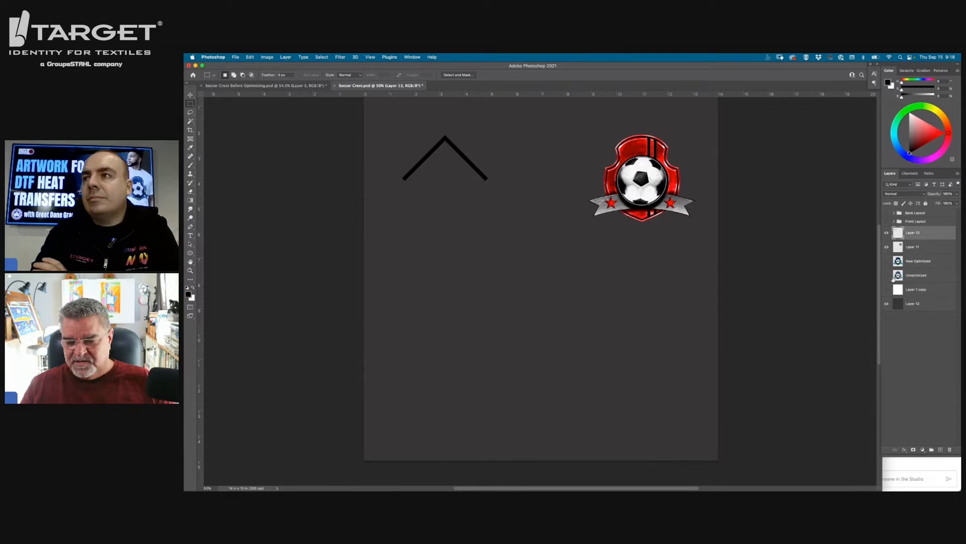
# Load the chevron as a selection, and transform a copy of it straight down about 0.5 in on the same layer
pyautogui.keyDown('super'); pyautogui.click(899, 233); pyautogui.keyUp('super')
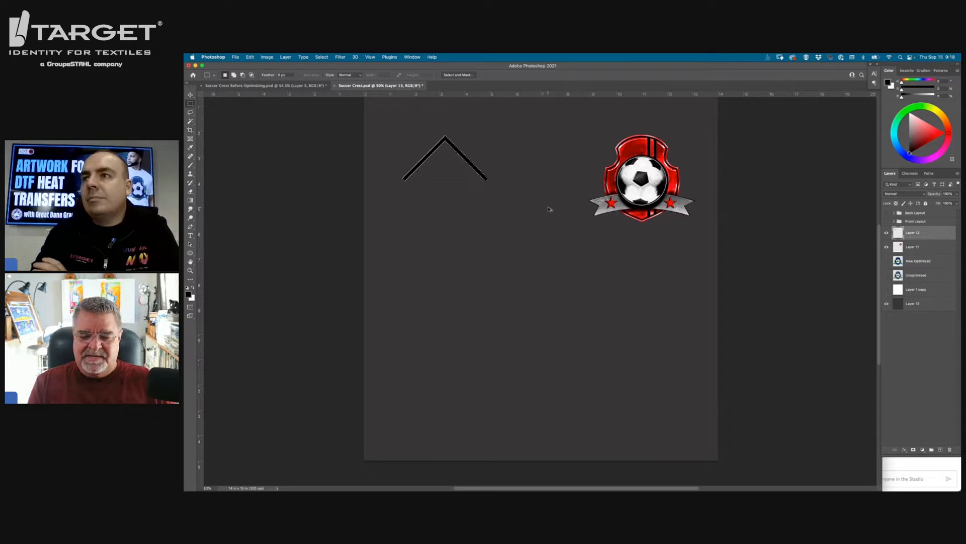
pyautogui.press('super+t')
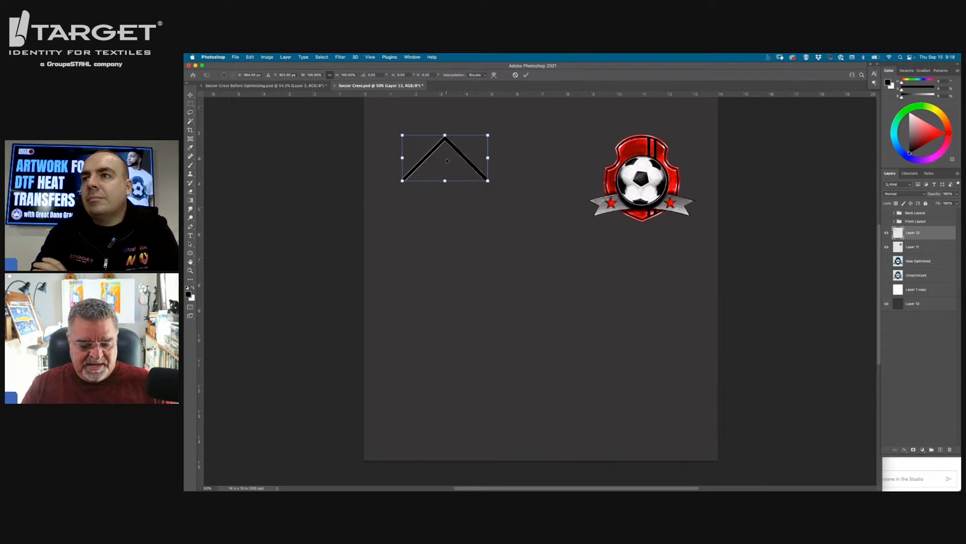
pyautogui.moveTo(447, 160); pyautogui.dragTo(446, 172)
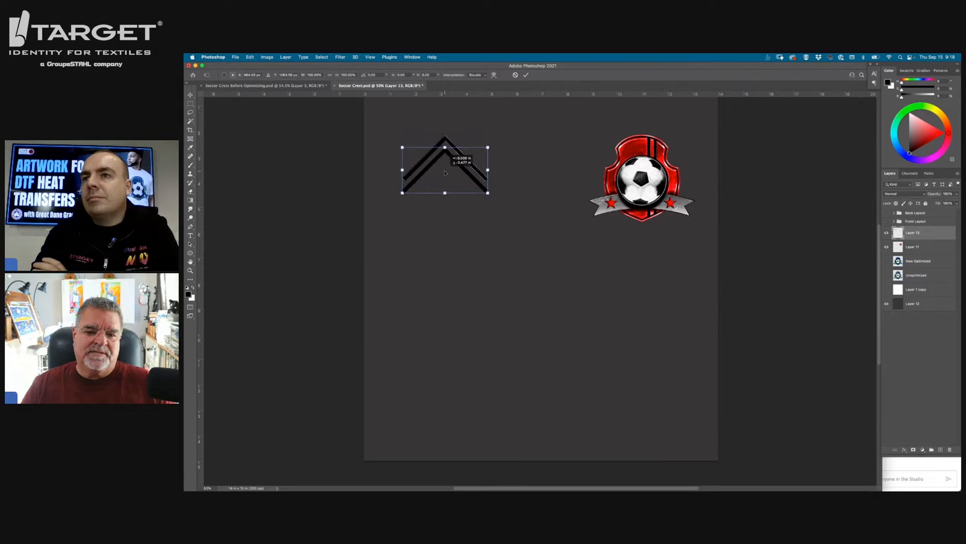
pyautogui.moveTo(445, 174); pyautogui.dragTo(444, 174)
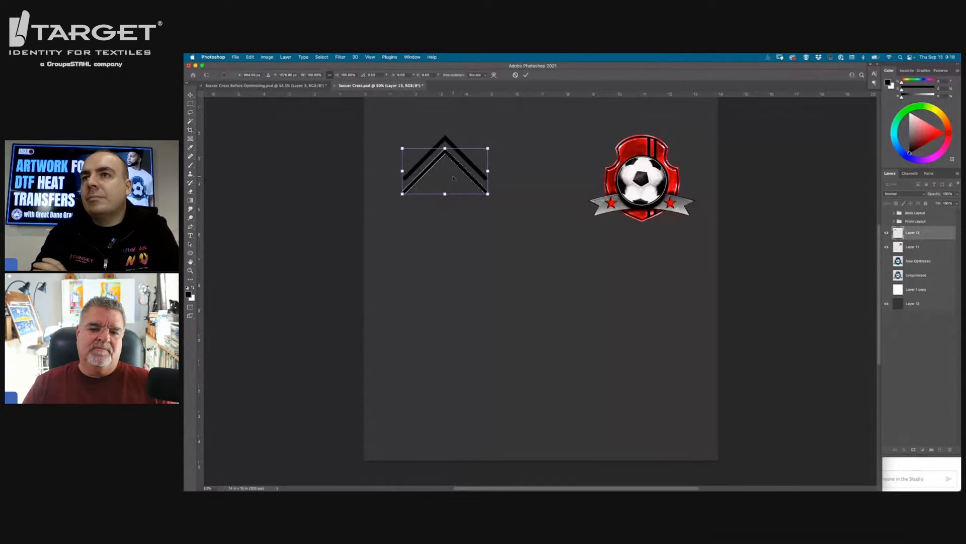
pyautogui.press('m')
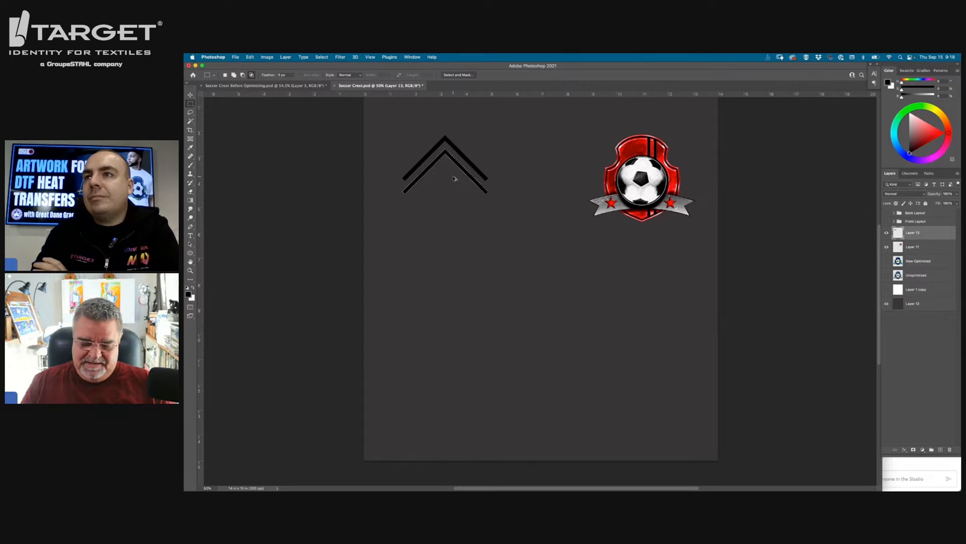
# Repeat the duplicating transform until evenly spaced chevrons form a column reaching near the canvas's lower edge, and deselect
pyautogui.press('alt+shift+super+t')
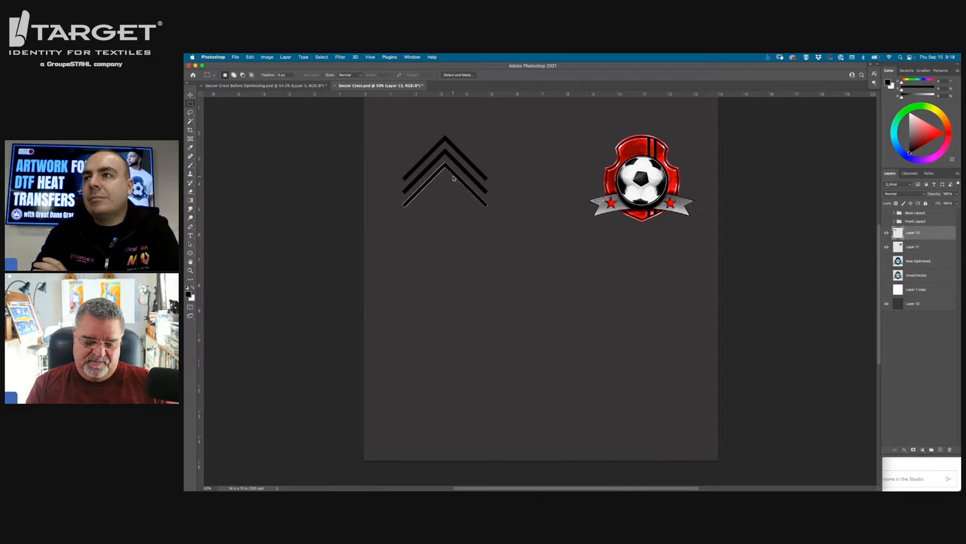
pyautogui.press('alt+shift+super+t')
pyautogui.press('alt+shift+super+t')
pyautogui.press('alt+shift+super+t')
pyautogui.press('alt+shift+super+t')
pyautogui.press('alt+shift+super+t')
pyautogui.press('alt+shift+super+t')
pyautogui.press('alt+shift+super+t')
pyautogui.press('alt+shift+super+t')
pyautogui.press('alt+shift+super+t')
pyautogui.press('alt+shift+super+t')
pyautogui.press('alt+shift+super+t')
pyautogui.press('alt+shift+super+t')
pyautogui.press('alt+shift+super+t')
pyautogui.press('alt+shift+super+t')
pyautogui.press('alt+shift+super+t')
pyautogui.press('alt+shift+super+t')
pyautogui.press('alt+shift+super+t')
pyautogui.press('alt+shift+super+t')
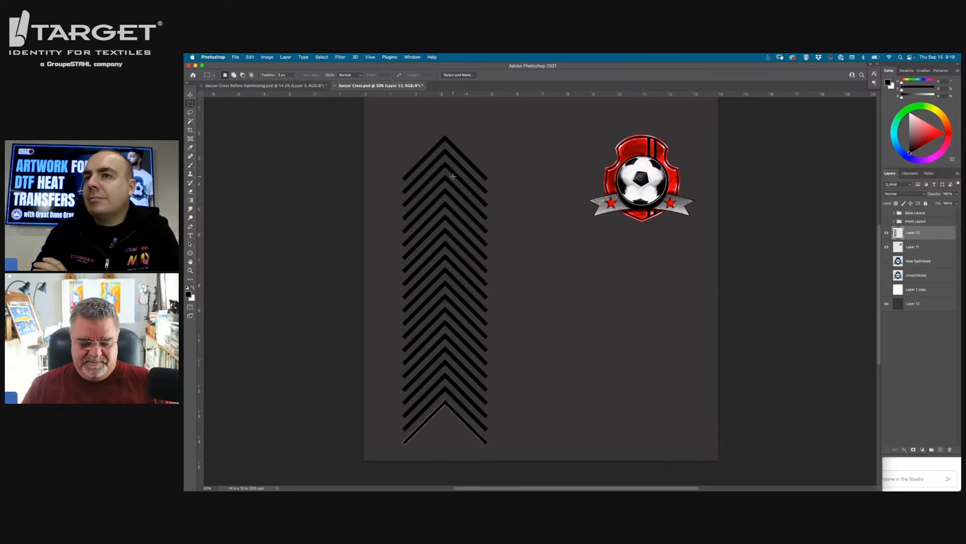
pyautogui.press('super+d')
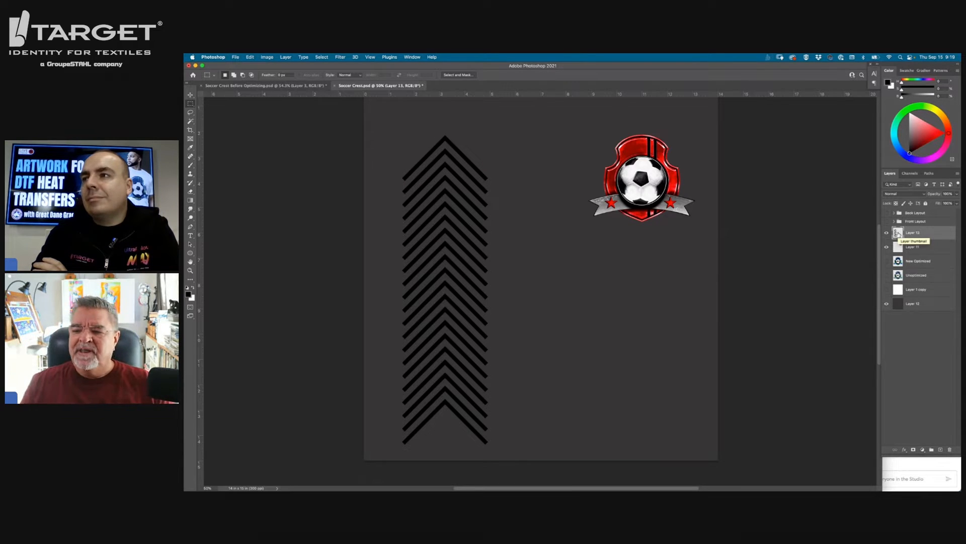
# Duplicate the chevron column's layer (Layer 13), and move the copy horizontally into the gap between the original column and the crest
pyautogui.moveTo(898, 234); pyautogui.dragTo(940, 450)
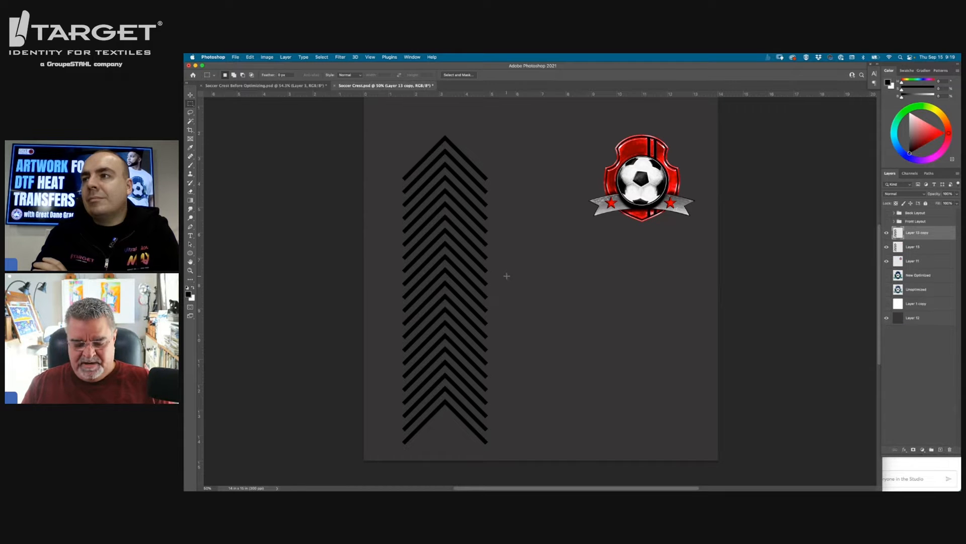
pyautogui.click(190, 95)
pyautogui.moveTo(447, 277); pyautogui.dragTo(540, 276)
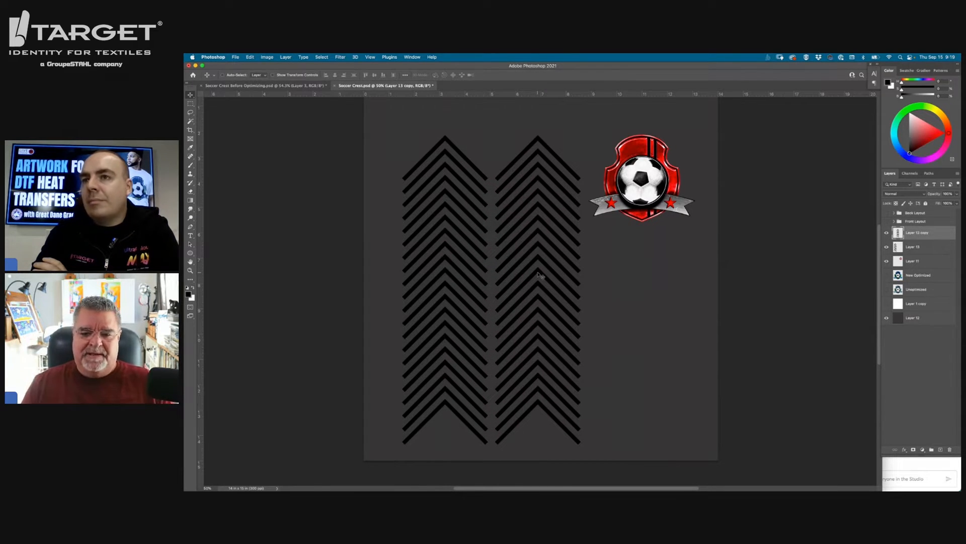
# Hide the dark background Layer 12, and move the copied column sideways until its chevron ends join the first column in continuous zigzags
pyautogui.scroll(5, 487, 191)
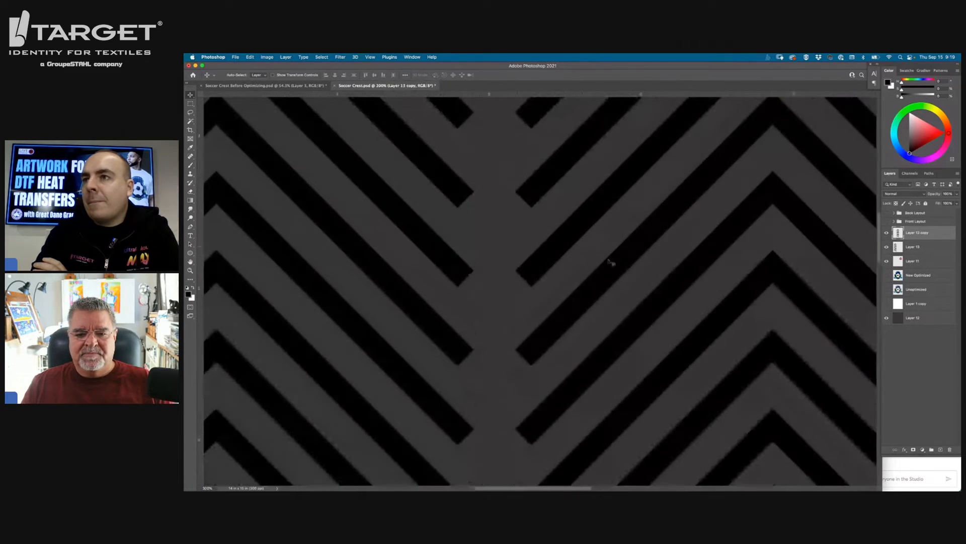
pyautogui.click(886, 318)
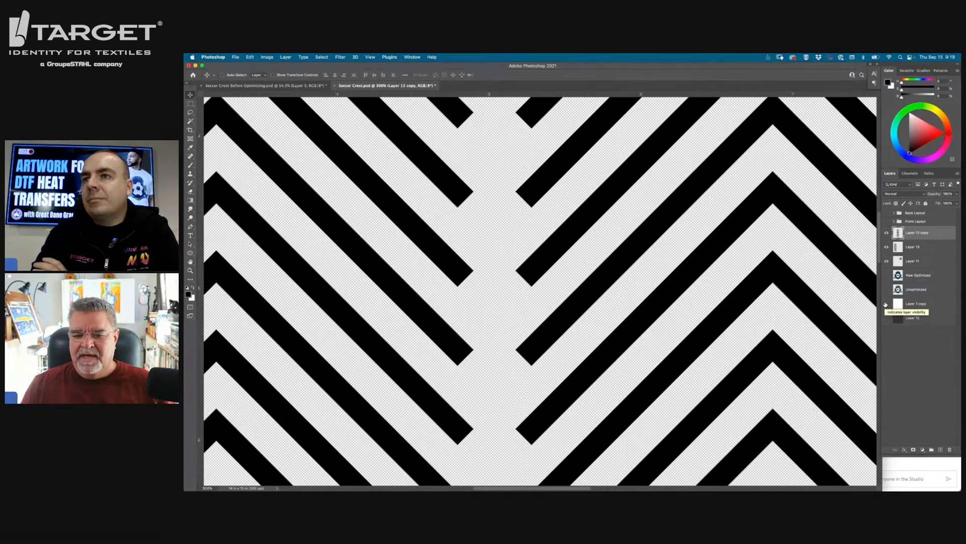
pyautogui.click(887, 317)
pyautogui.click(887, 318)
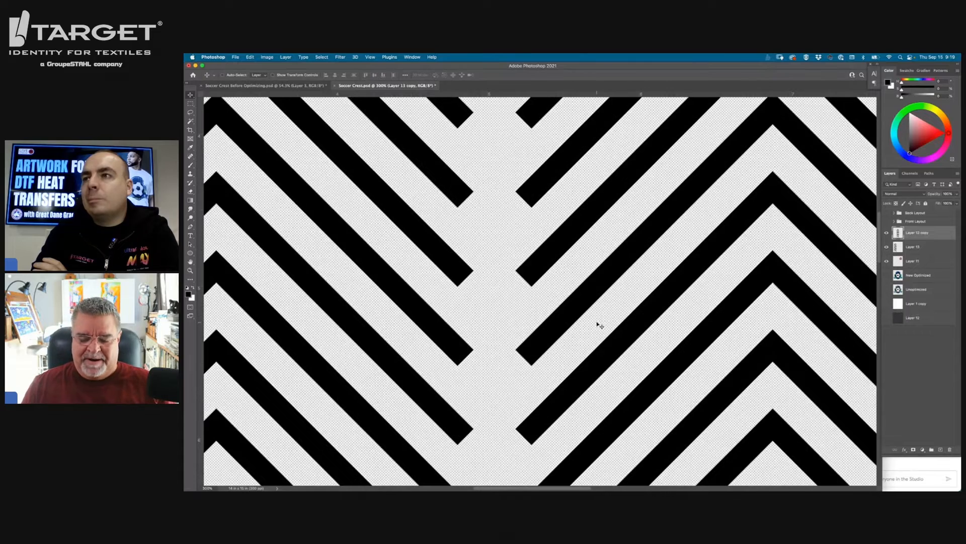
pyautogui.moveTo(631, 309); pyautogui.dragTo(558, 320)
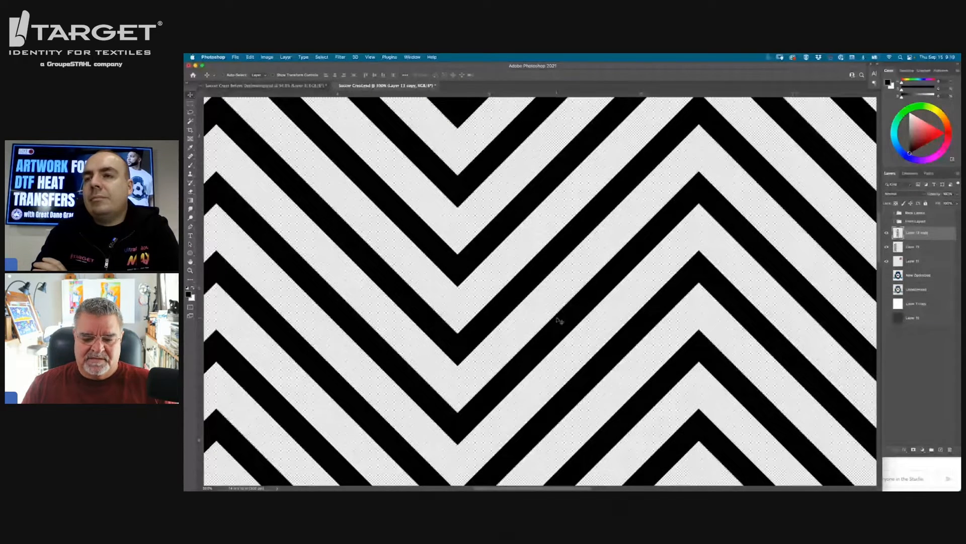
pyautogui.press('super+0')
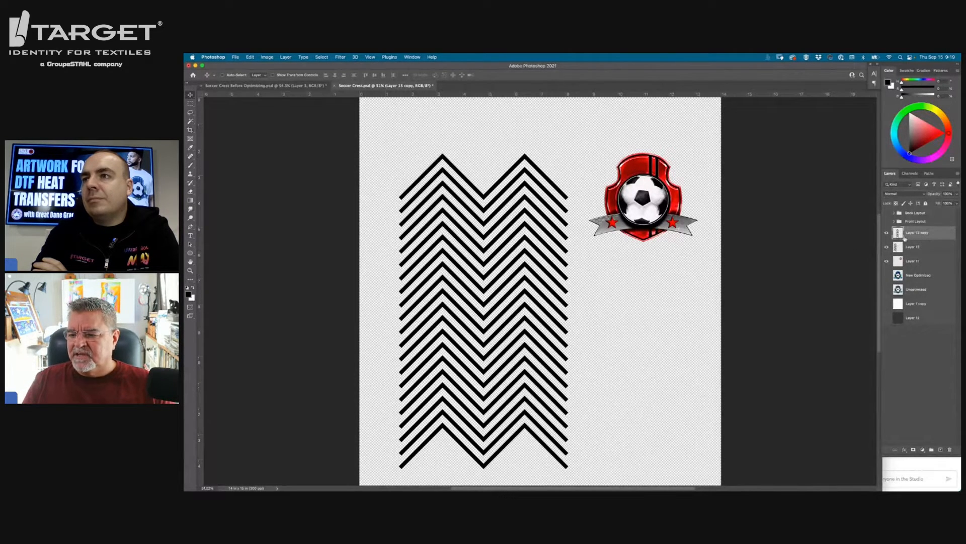
# Duplicate the second chevron column's layer, Layer 13 copy
pyautogui.moveTo(898, 232); pyautogui.dragTo(941, 451)
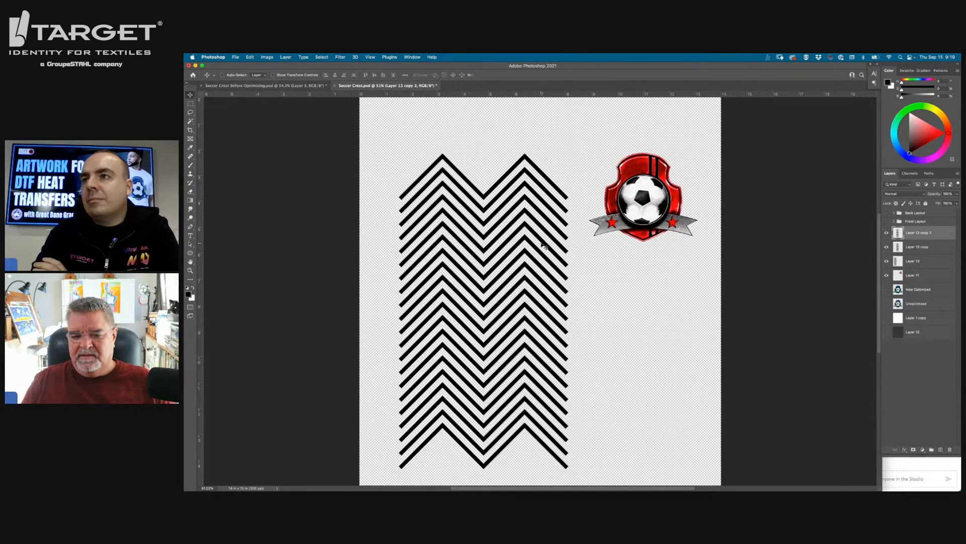
pyautogui.scroll(3, 493, 222)
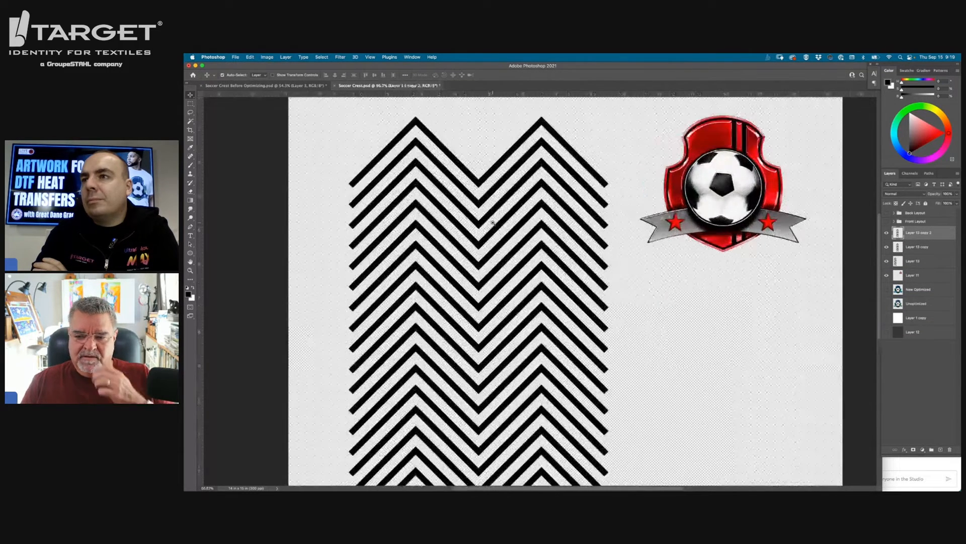
pyautogui.scroll(2, 493, 222)
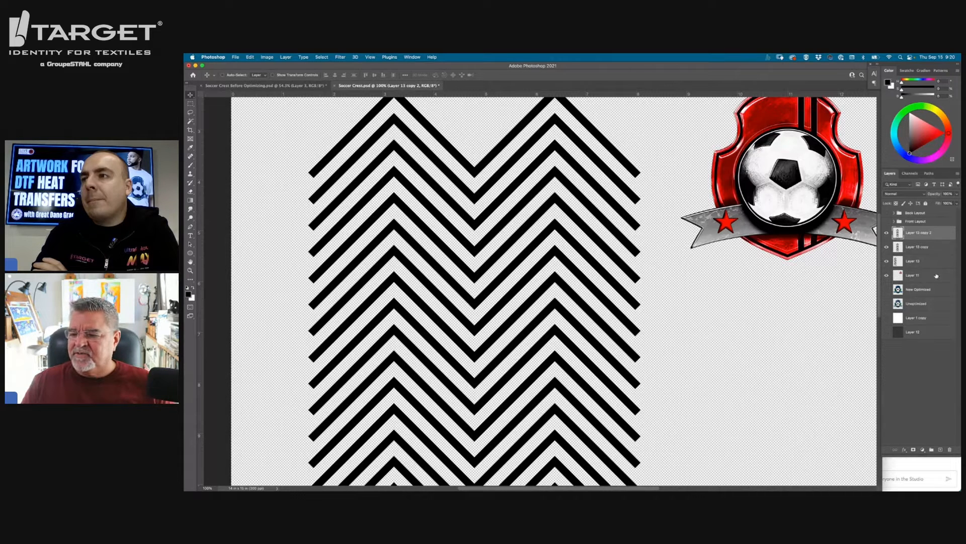
# Add a linear Gradient Overlay running from black through dark red to black to Layer 13 copy 2, and show its settings
pyautogui.doubleClick(938, 236)
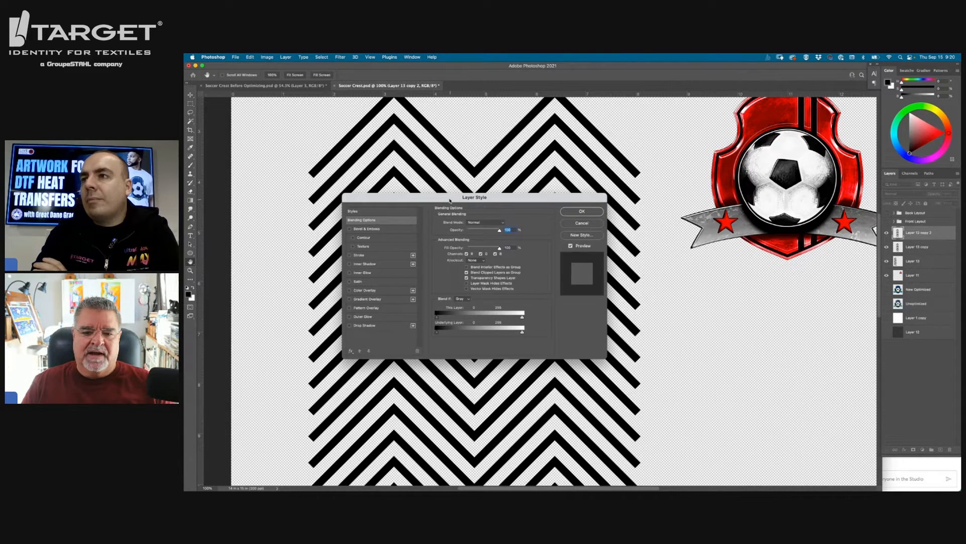
pyautogui.moveTo(449, 200); pyautogui.dragTo(685, 140)
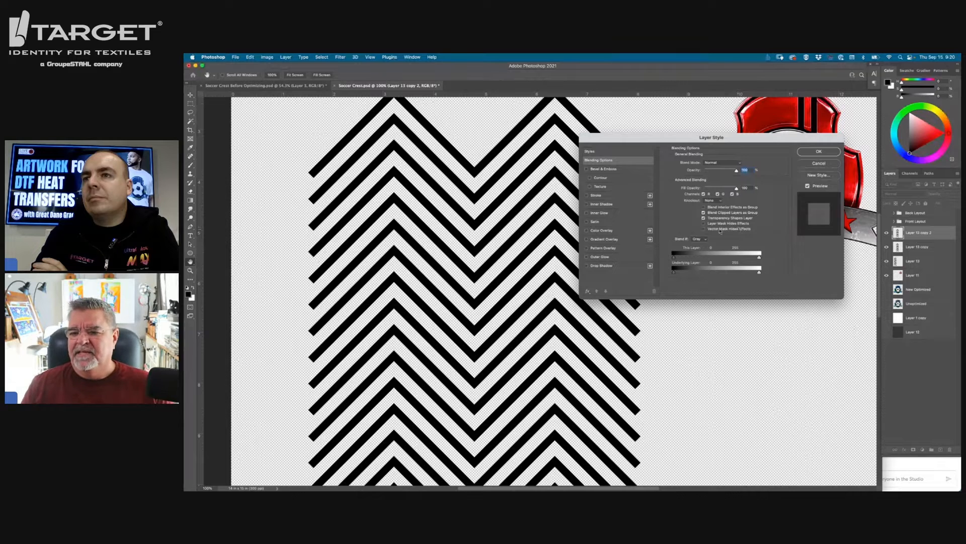
pyautogui.moveTo(688, 138); pyautogui.dragTo(717, 130)
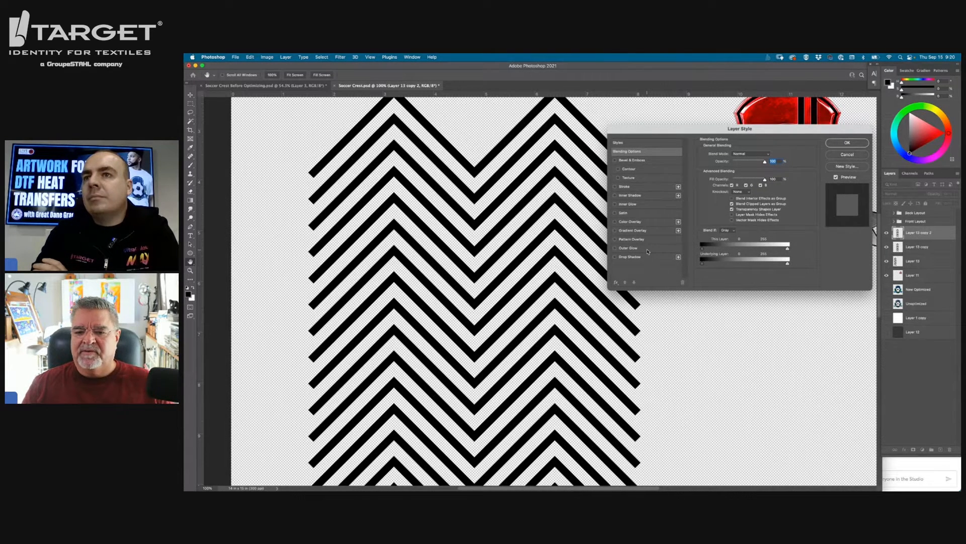
pyautogui.click(616, 231)
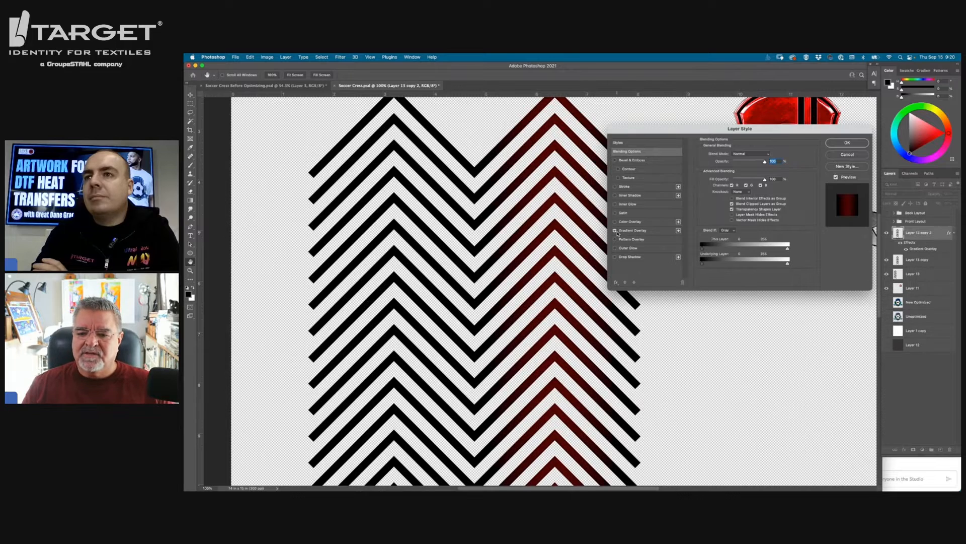
pyautogui.moveTo(666, 131); pyautogui.dragTo(672, 126)
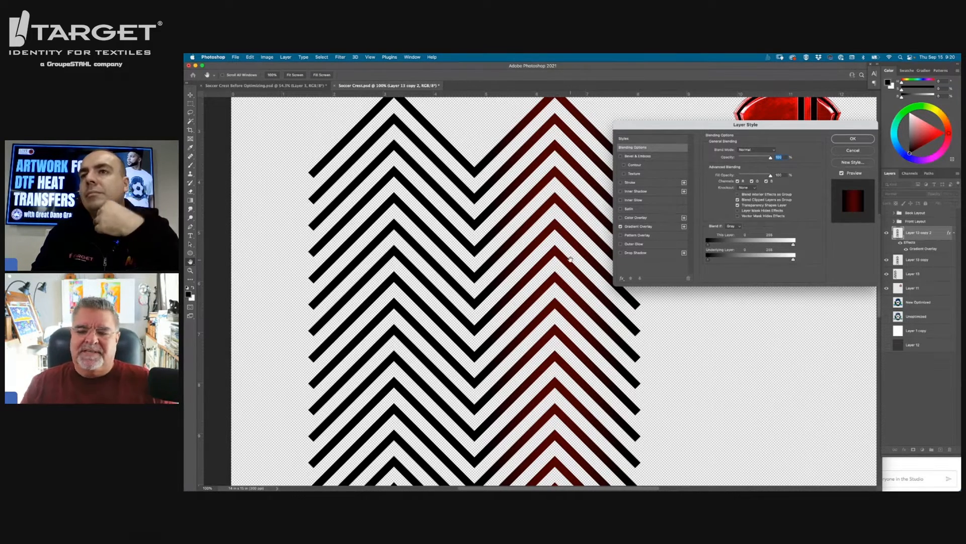
pyautogui.click(640, 227)
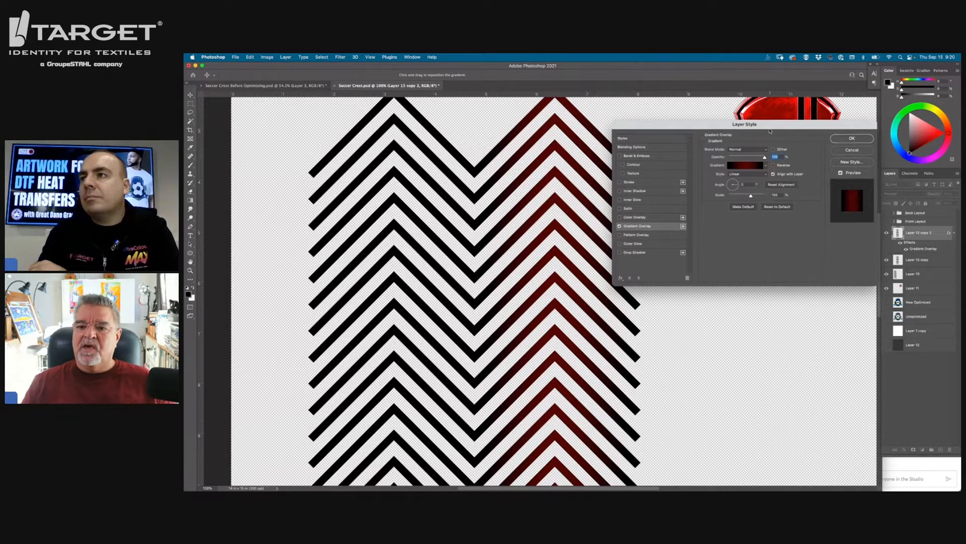
pyautogui.moveTo(770, 128); pyautogui.dragTo(740, 120)
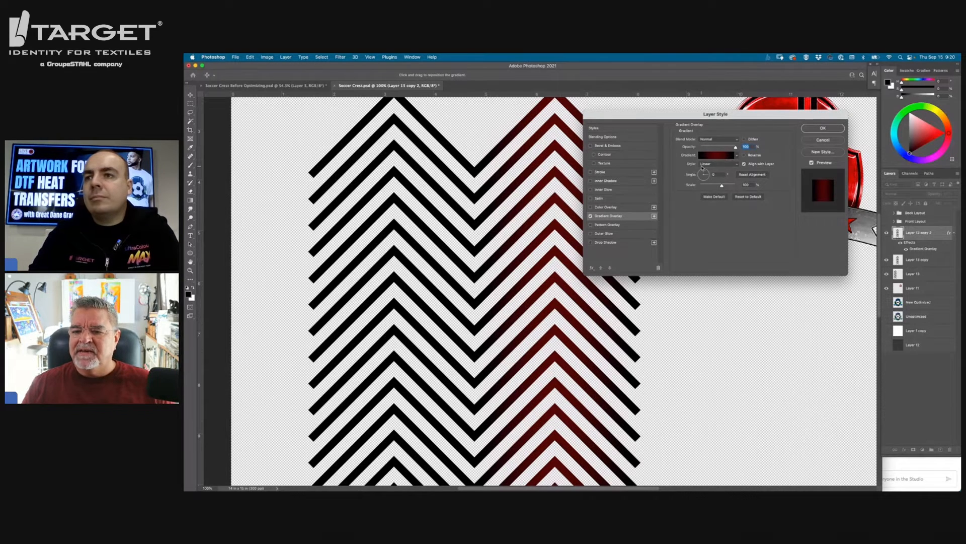
# Try a purple hue for the middle colour stop of the overlay's gradient, and cancel the colour and gradient edits
pyautogui.click(718, 156)
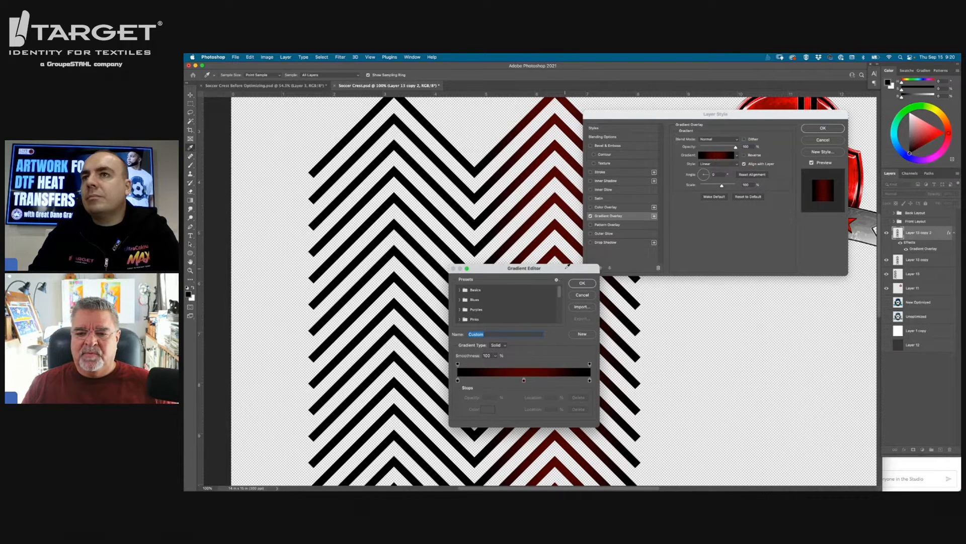
pyautogui.moveTo(568, 265); pyautogui.dragTo(720, 200)
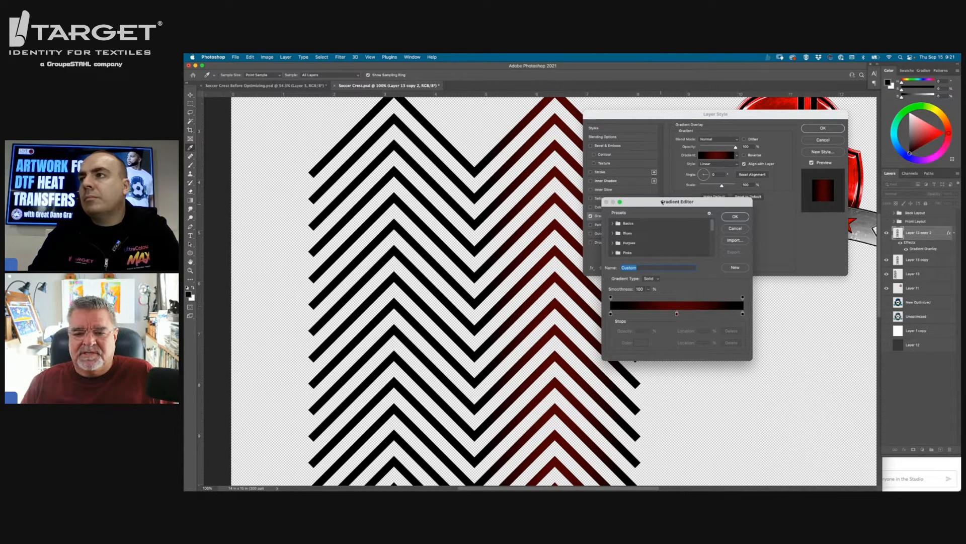
pyautogui.click(677, 314)
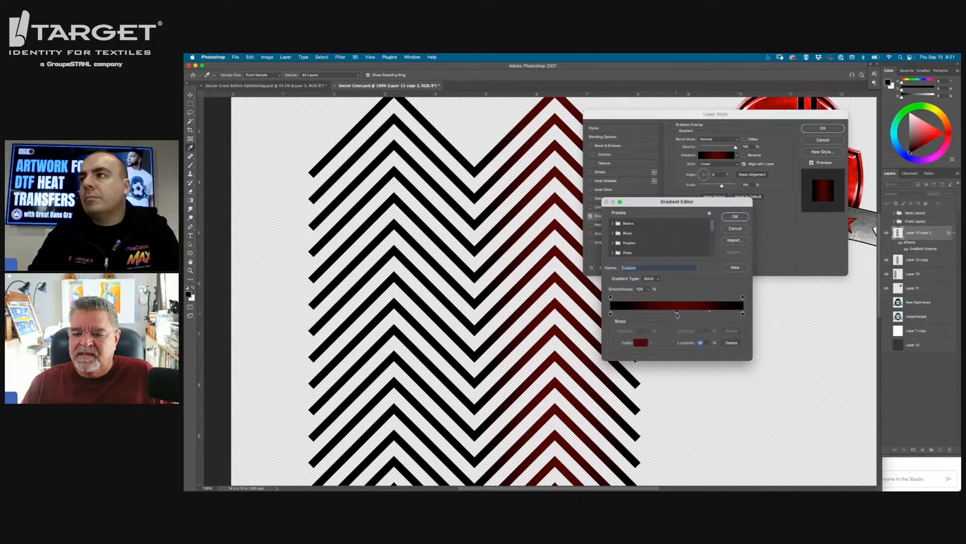
pyautogui.scroll(-3, 677, 314)
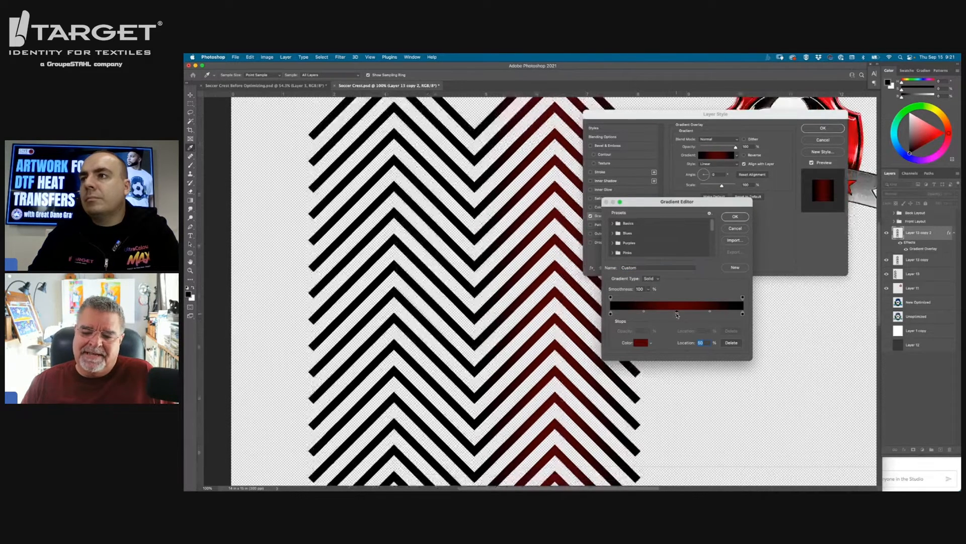
pyautogui.click(645, 343)
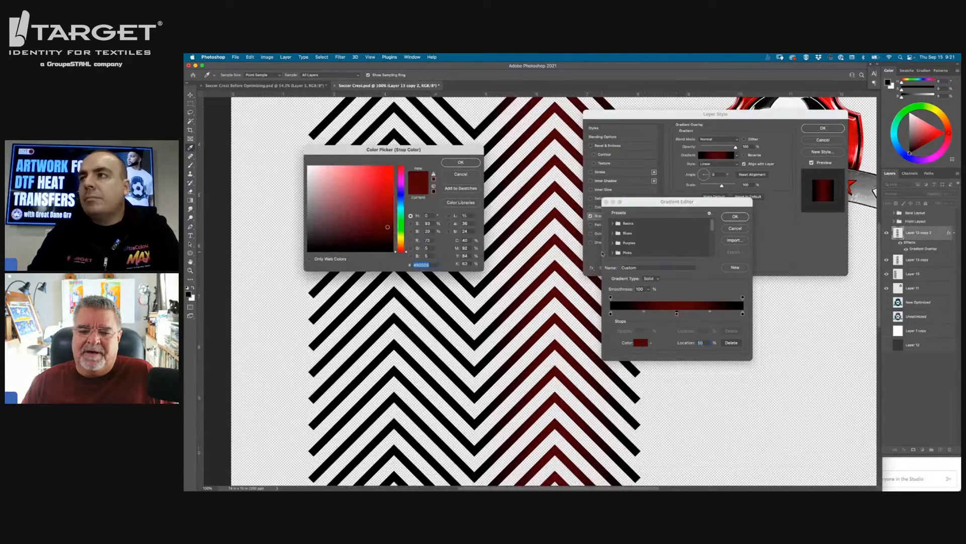
pyautogui.click(402, 183)
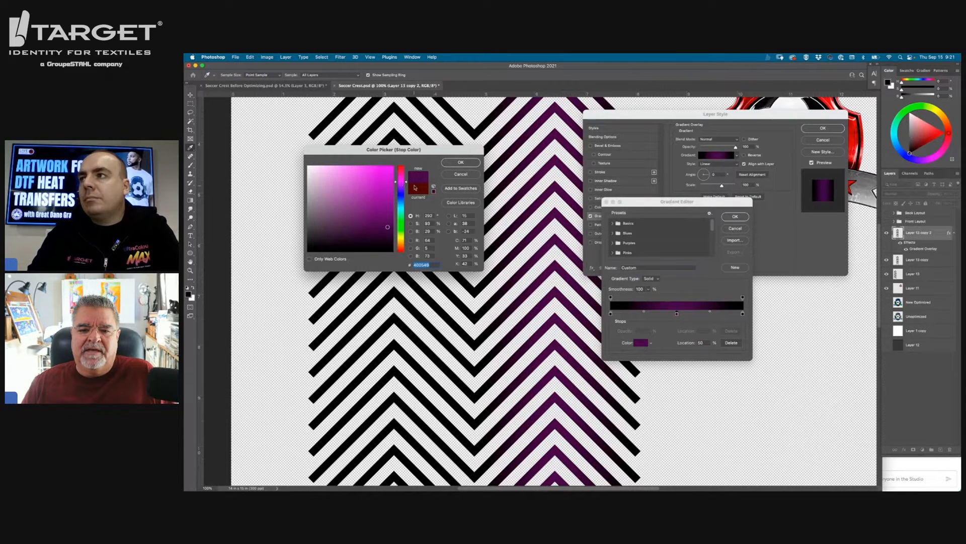
pyautogui.click(466, 177)
pyautogui.click(735, 228)
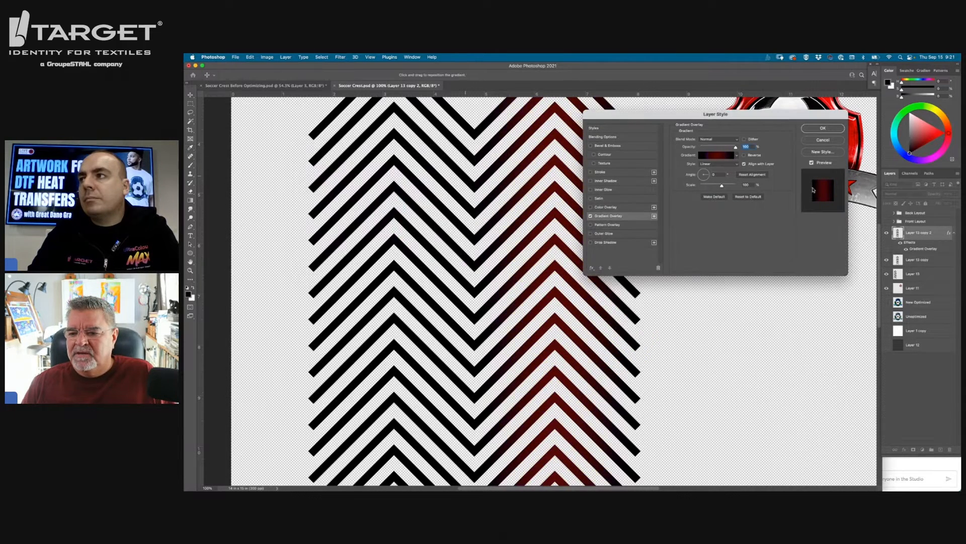
# Show the dark background Layer 12 and add a linear black, dark red and black Gradient Overlay to Layer 13 copy 2
pyautogui.click(836, 140)
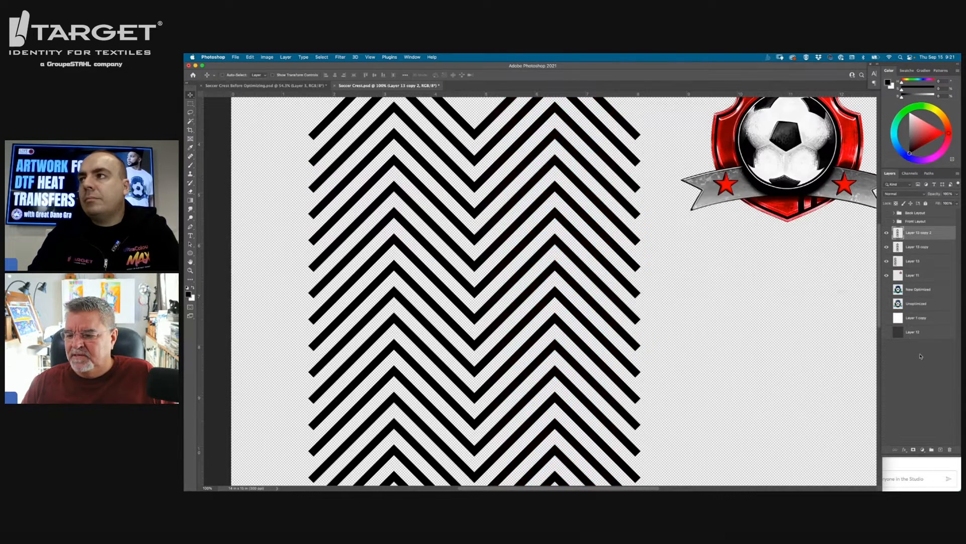
pyautogui.click(888, 332)
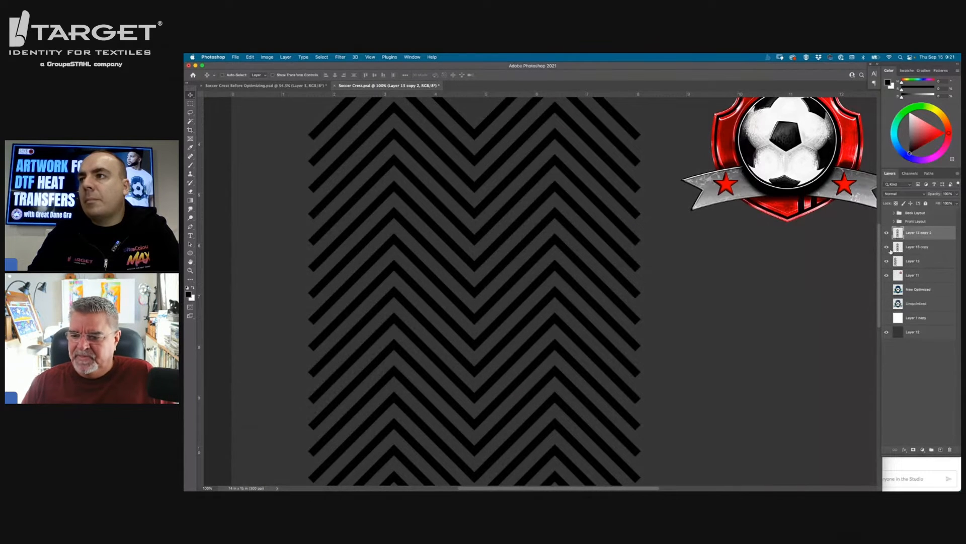
pyautogui.doubleClick(935, 234)
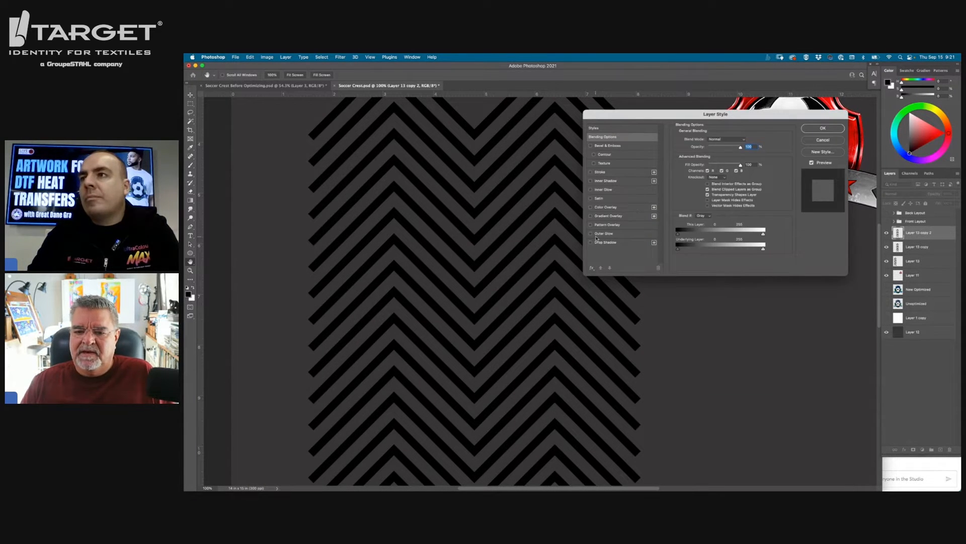
pyautogui.click(592, 215)
pyautogui.click(609, 216)
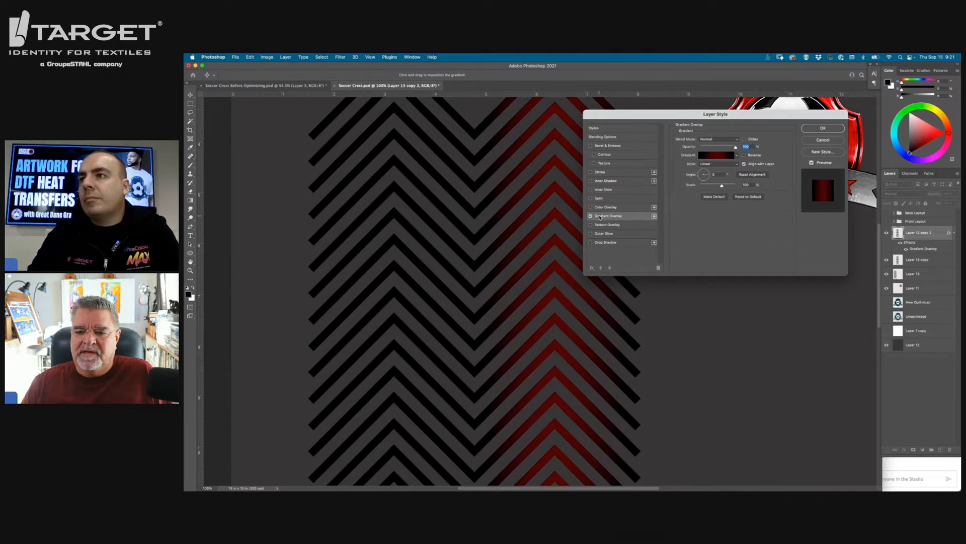
# Try magenta, blue and green hues for the middle colour stop of the overlay's gradient, and return it to dark red
pyautogui.click(724, 156)
pyautogui.hscroll(5, 478, 181)
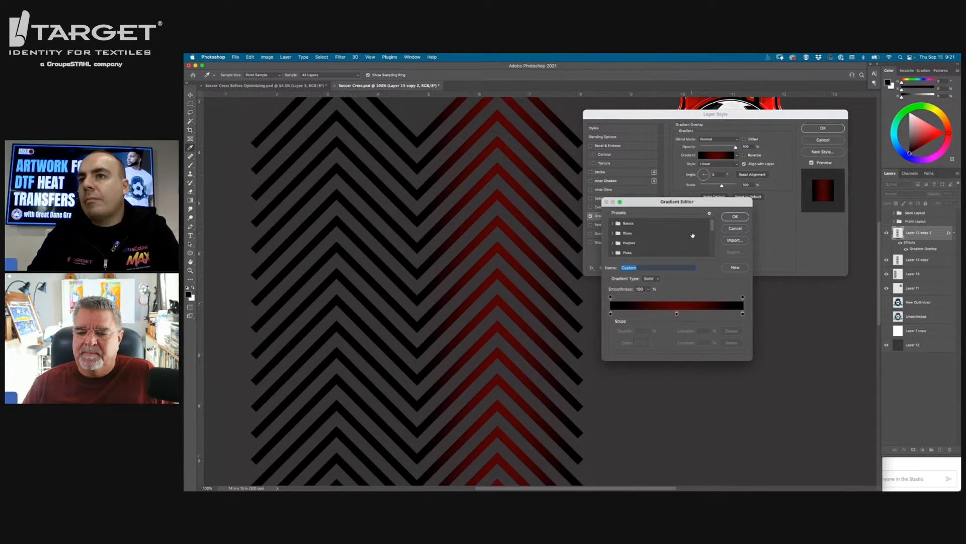
pyautogui.click(676, 314)
pyautogui.click(640, 343)
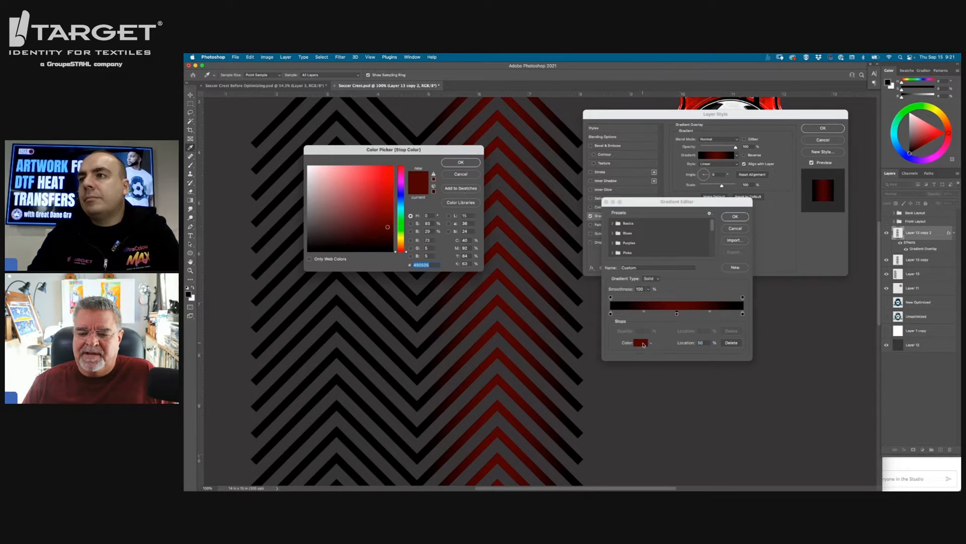
pyautogui.click(401, 180)
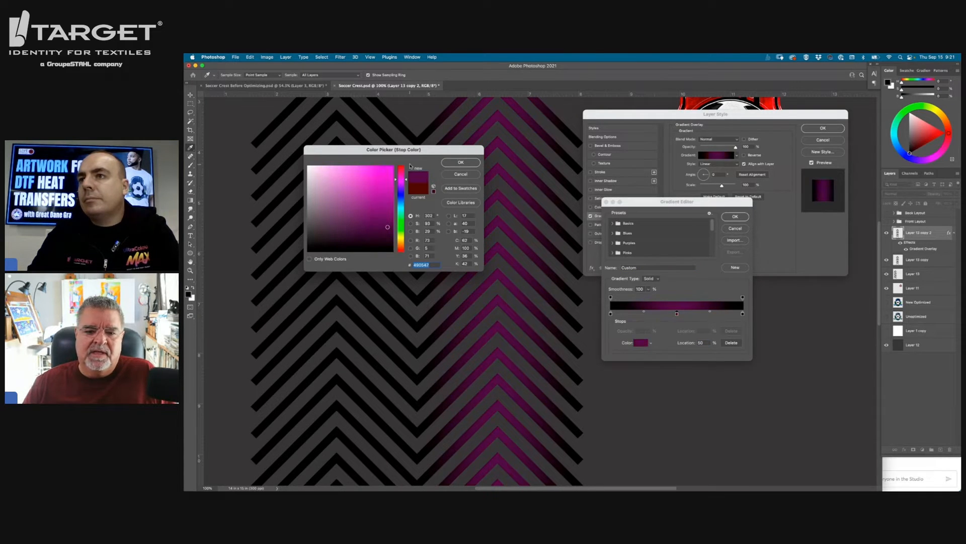
pyautogui.moveTo(392, 149); pyautogui.dragTo(344, 149)
pyautogui.click(352, 194)
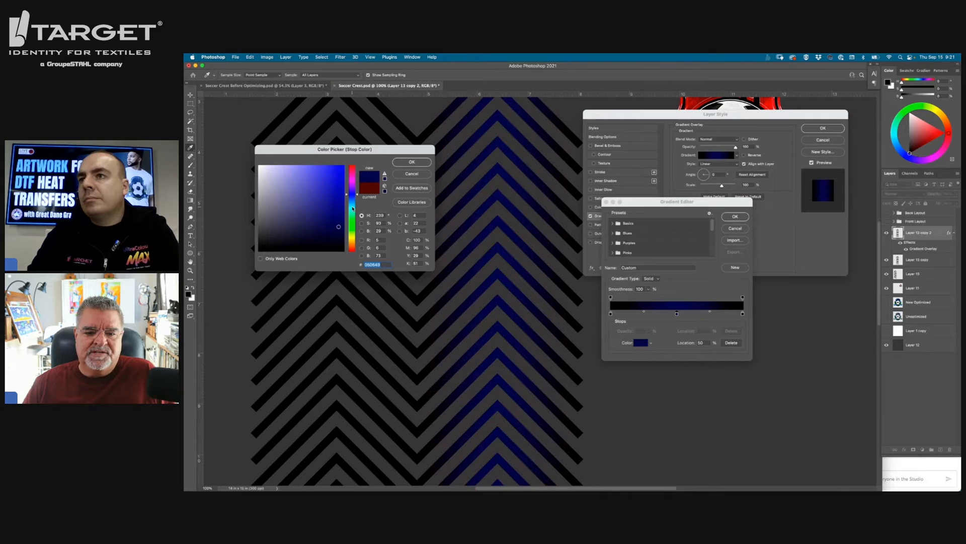
pyautogui.click(353, 207)
pyautogui.click(355, 224)
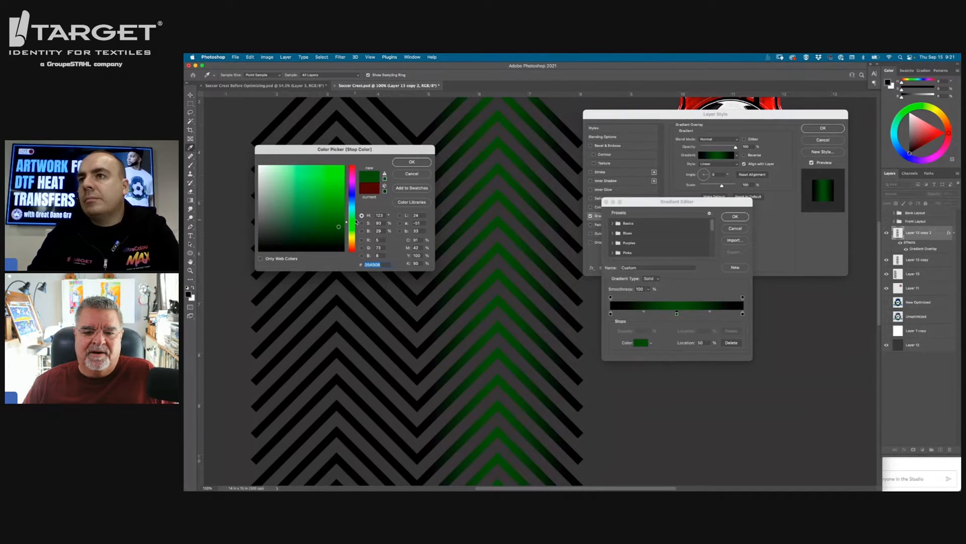
pyautogui.moveTo(355, 224); pyautogui.dragTo(361, 160)
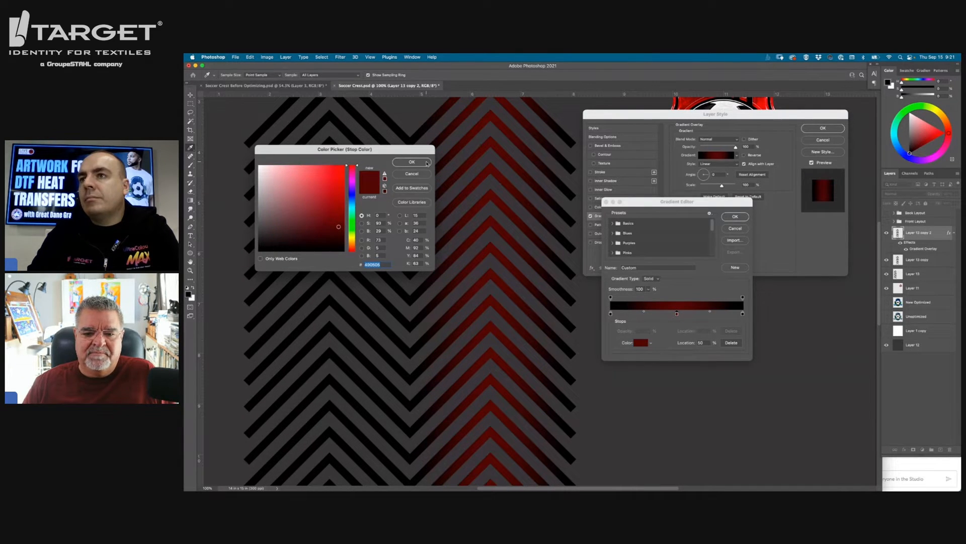
pyautogui.click(412, 162)
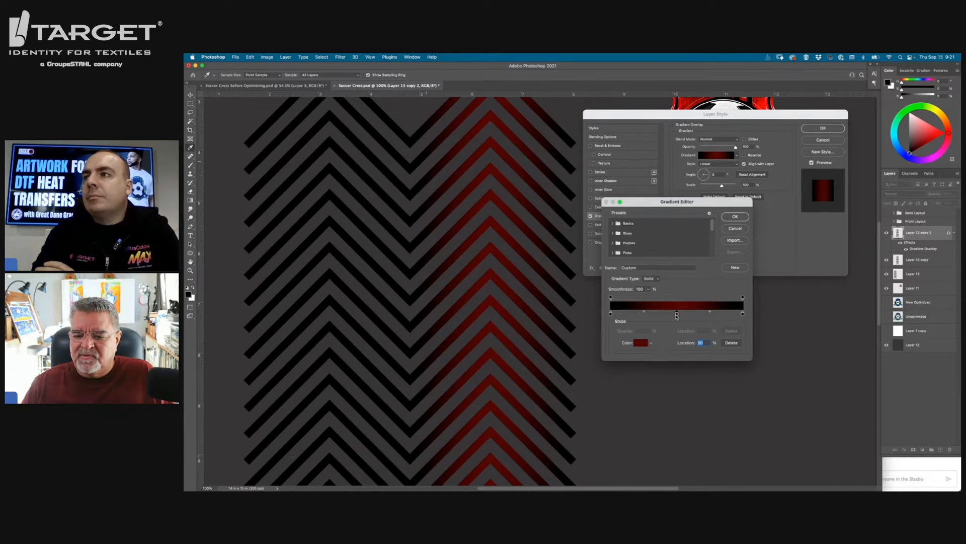
# Pull the dark red middle stop off the gradient and restore it, and accept the gradient and the layer style
pyautogui.moveTo(676, 316); pyautogui.dragTo(676, 319)
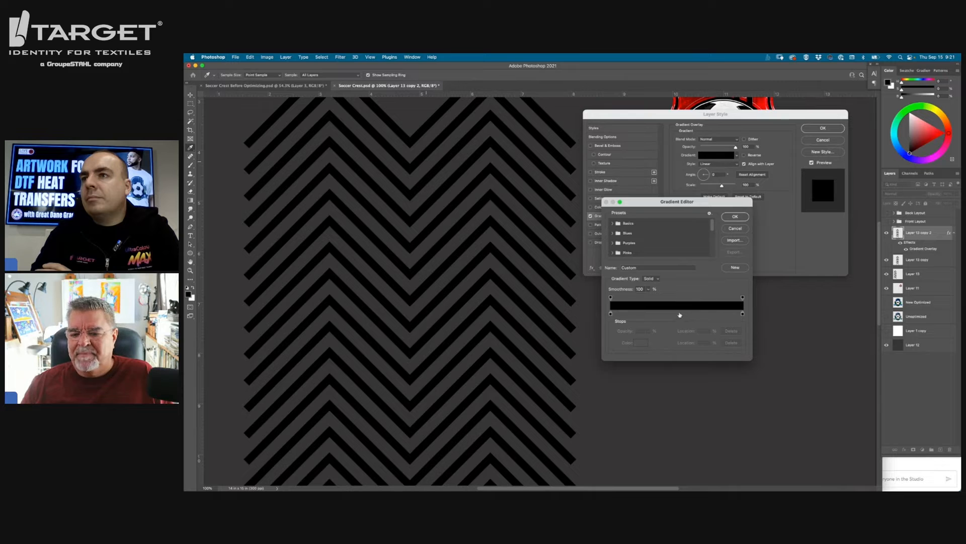
pyautogui.click(678, 314)
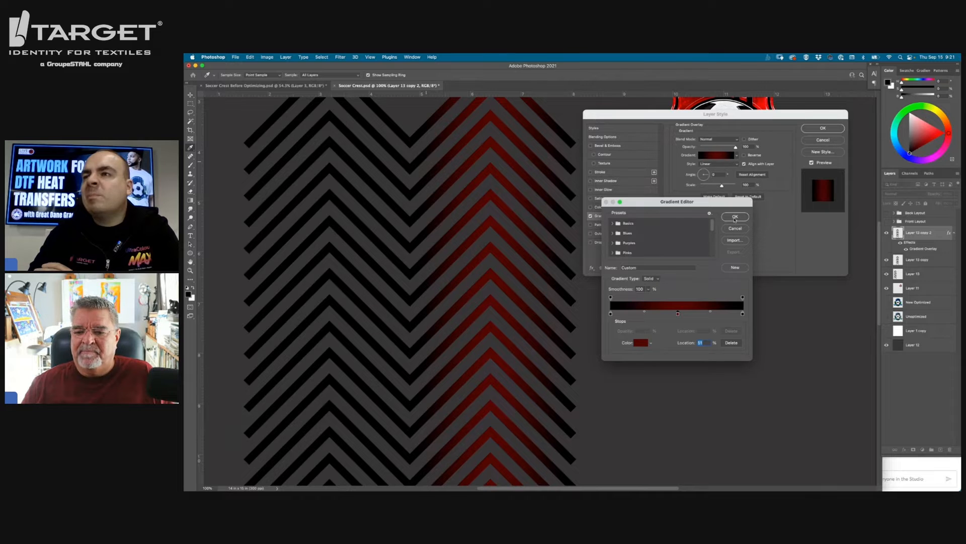
pyautogui.click(735, 216)
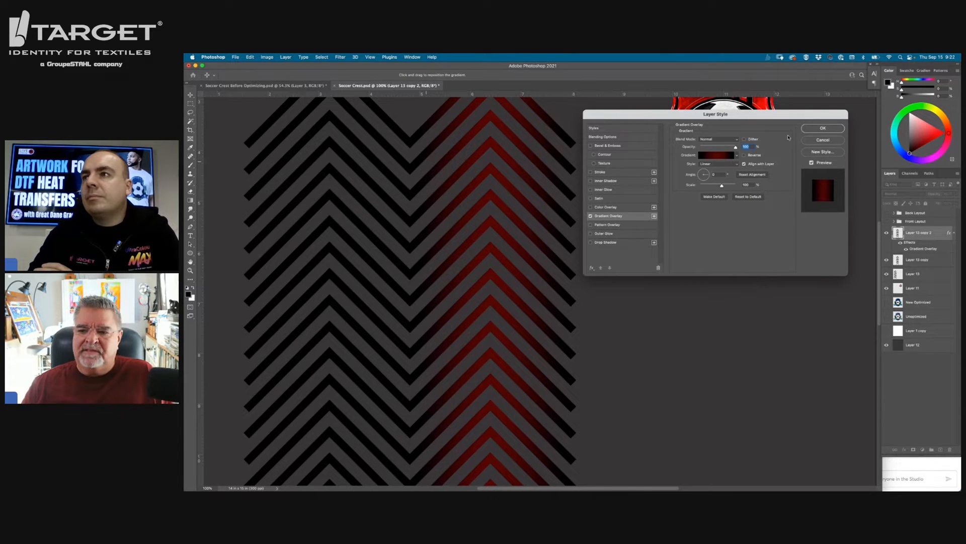
pyautogui.press('Return')
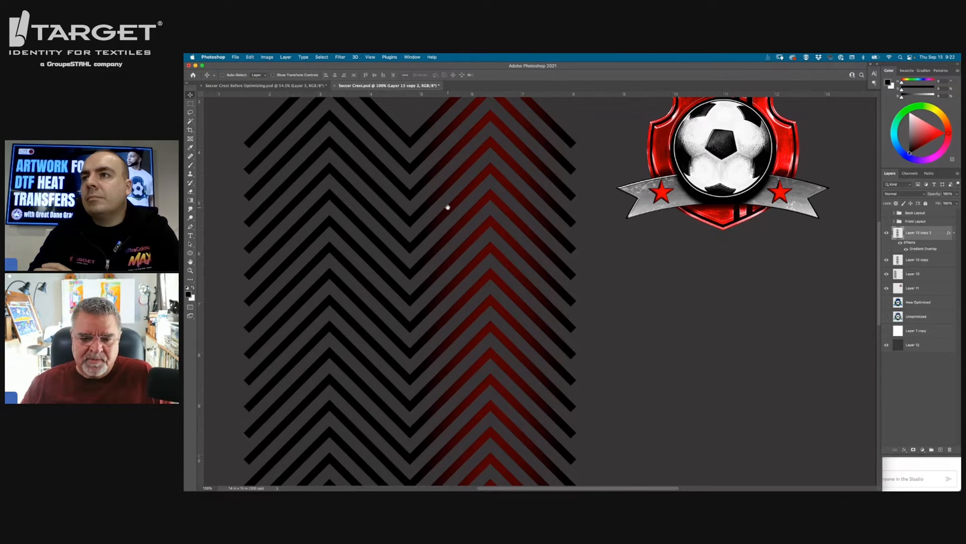
# Collapse the effects list under Layer 13 copy 2
pyautogui.moveTo(446, 207); pyautogui.dragTo(599, 225)
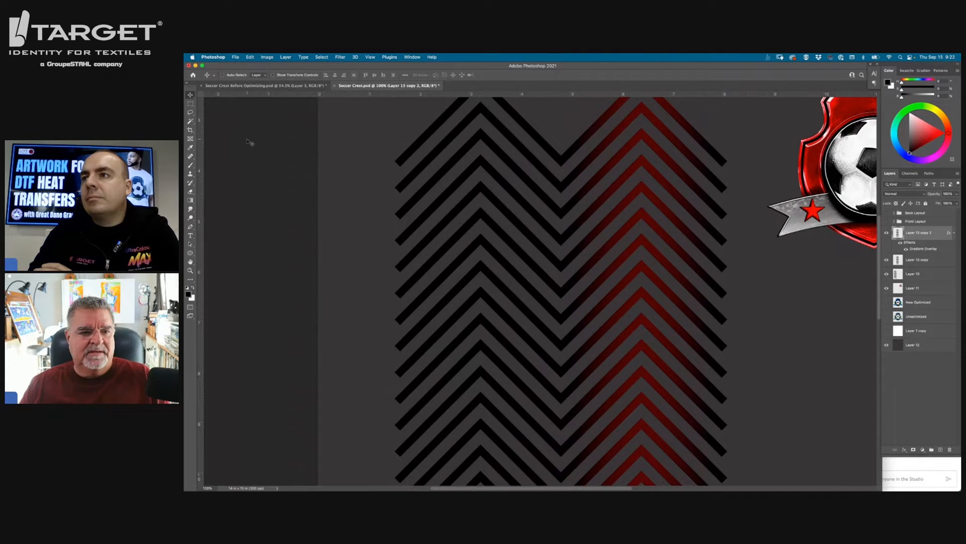
pyautogui.hscroll(-1, 224, 104)
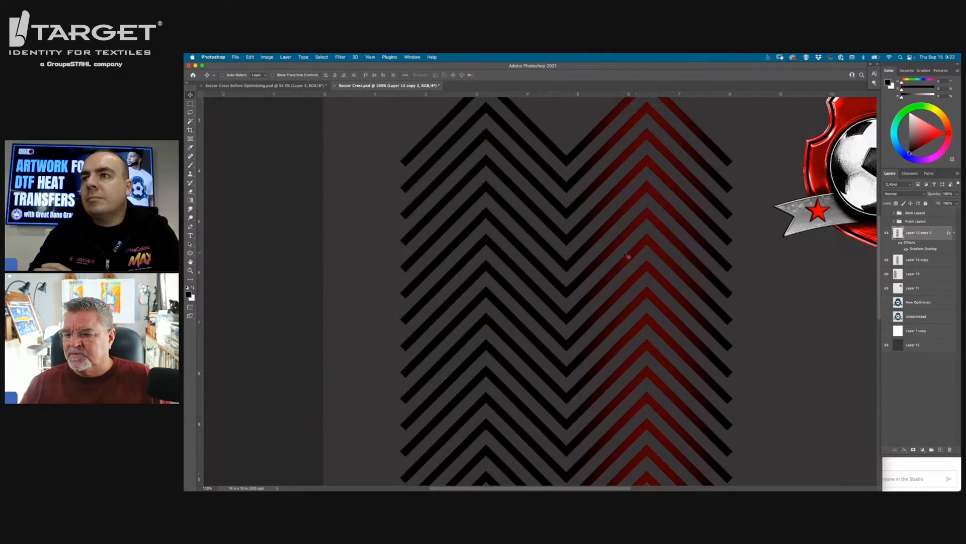
pyautogui.click(953, 234)
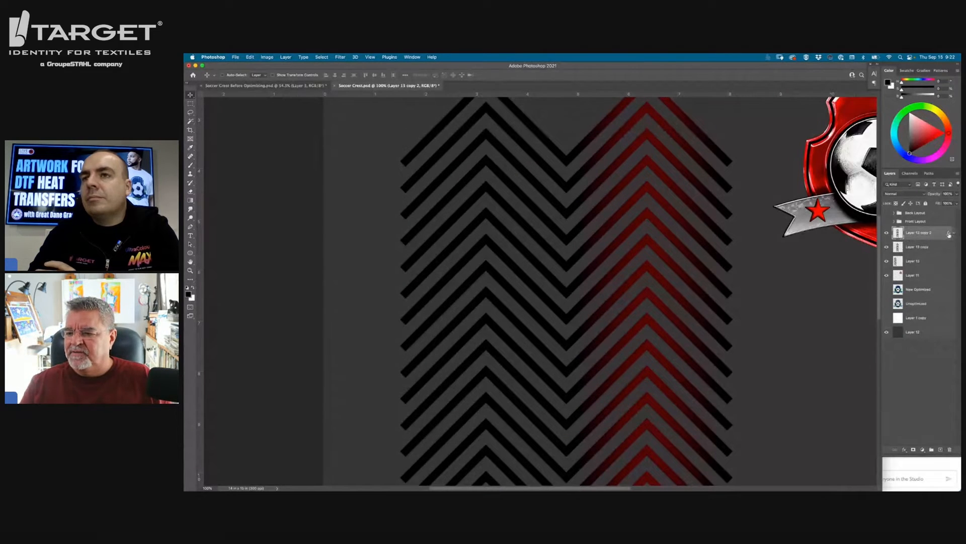
pyautogui.click(954, 234)
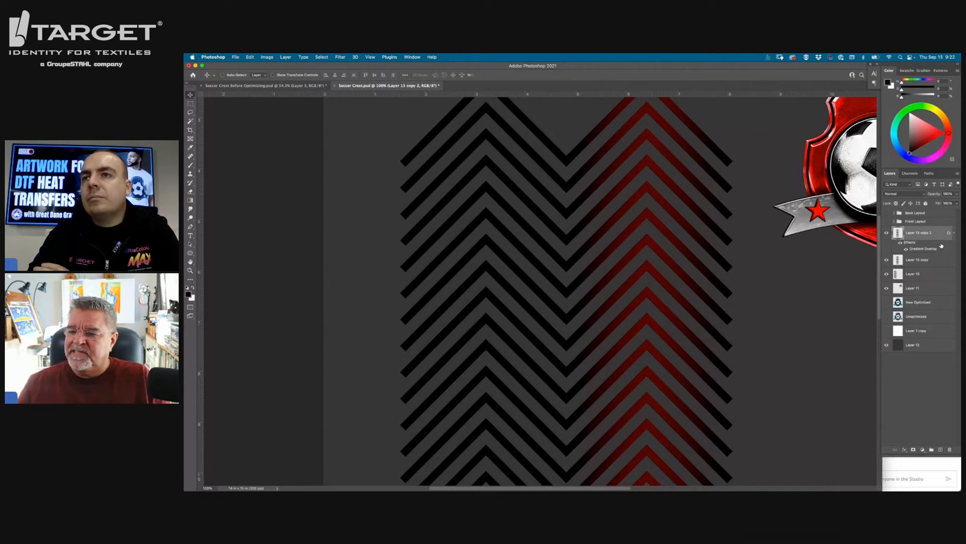
pyautogui.click(954, 234)
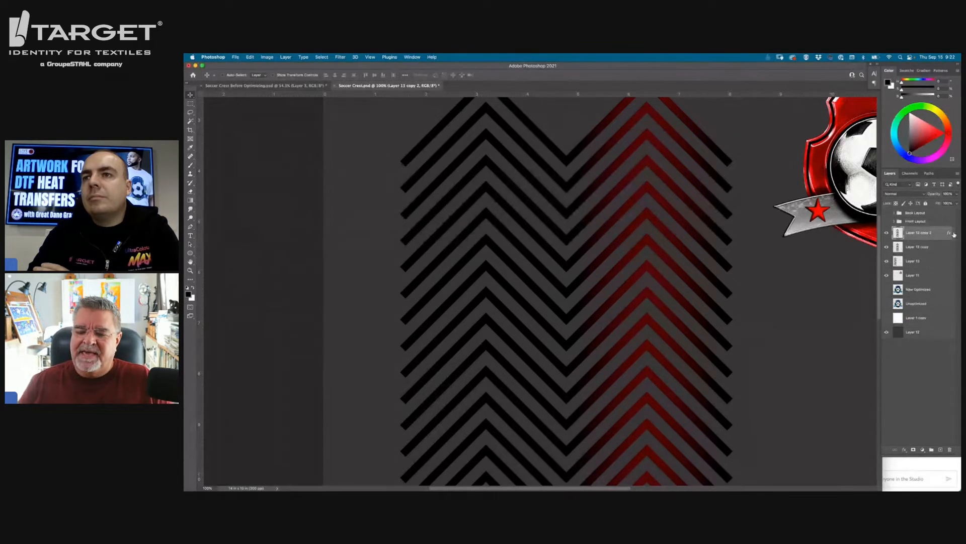
# Move the red gradient chevron column sideways so it overlaps both black columns midway as a crisscross weave, and examine the overlap
pyautogui.moveTo(633, 233); pyautogui.dragTo(551, 236)
pyautogui.scroll(5, 559, 194)
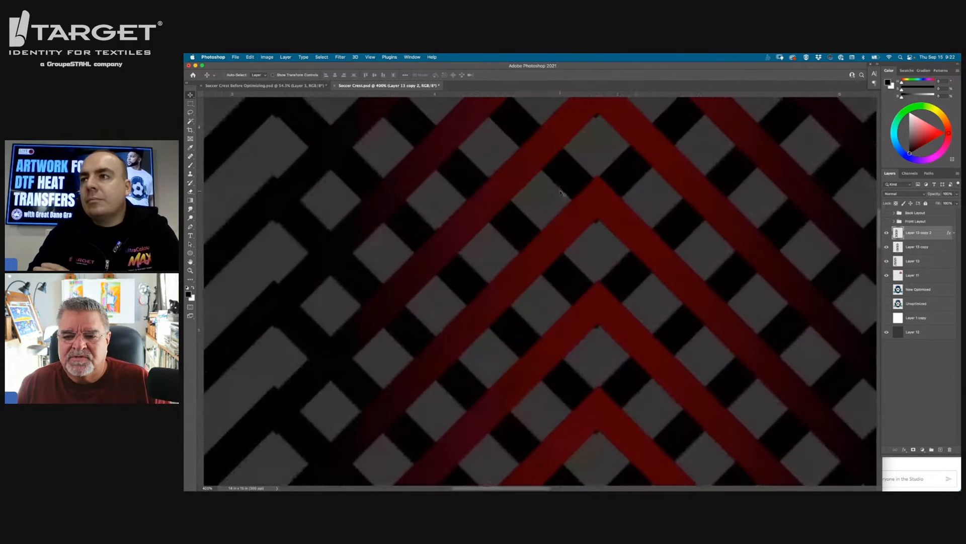
pyautogui.moveTo(655, 255); pyautogui.dragTo(549, 254)
pyautogui.moveTo(624, 261)
pyautogui.mouseDown()
pyautogui.moveTo(655, 259)
pyautogui.moveTo(584, 268)
pyautogui.moveTo(664, 270)
pyautogui.moveTo(582, 272)
pyautogui.moveTo(621, 275)
pyautogui.mouseUp()
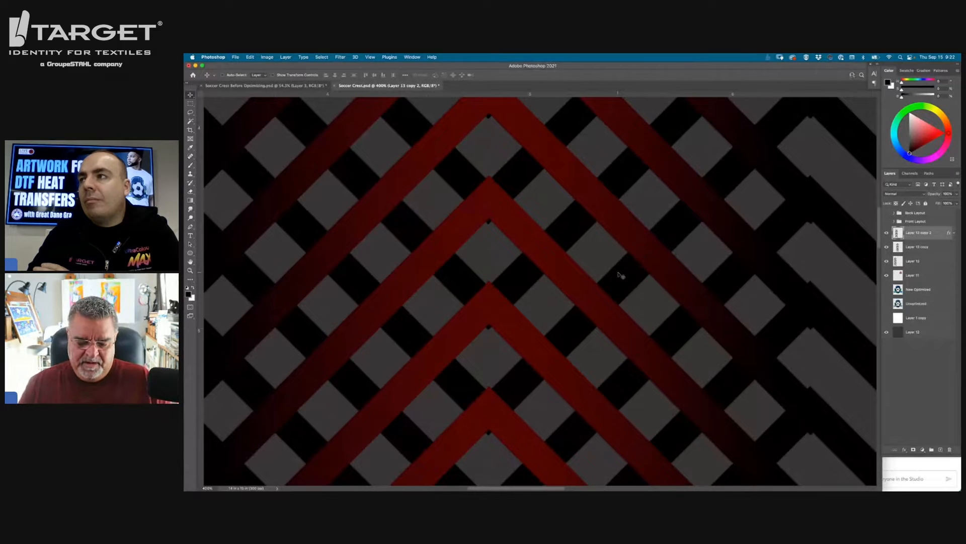
pyautogui.scroll(-5, 514, 254)
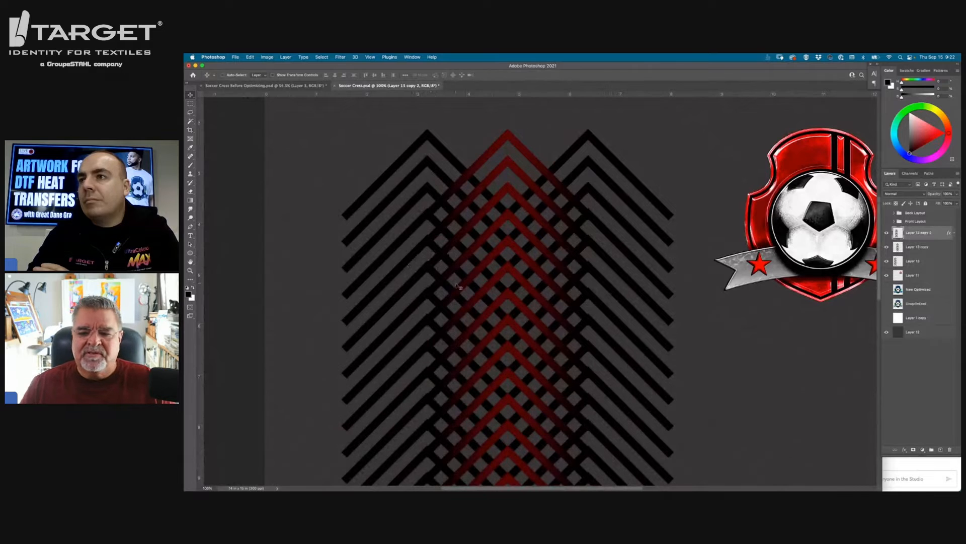
pyautogui.scroll(2, 512, 261)
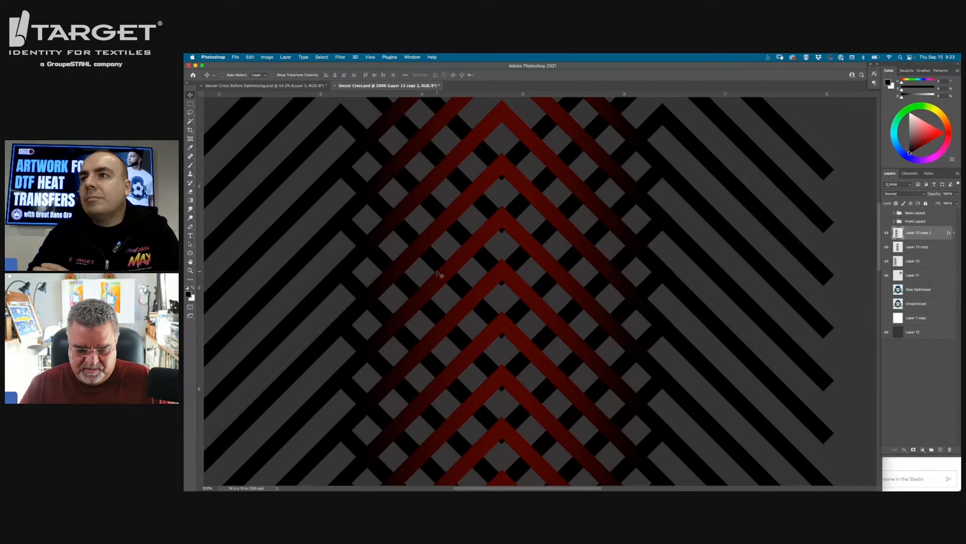
pyautogui.press('super+0')
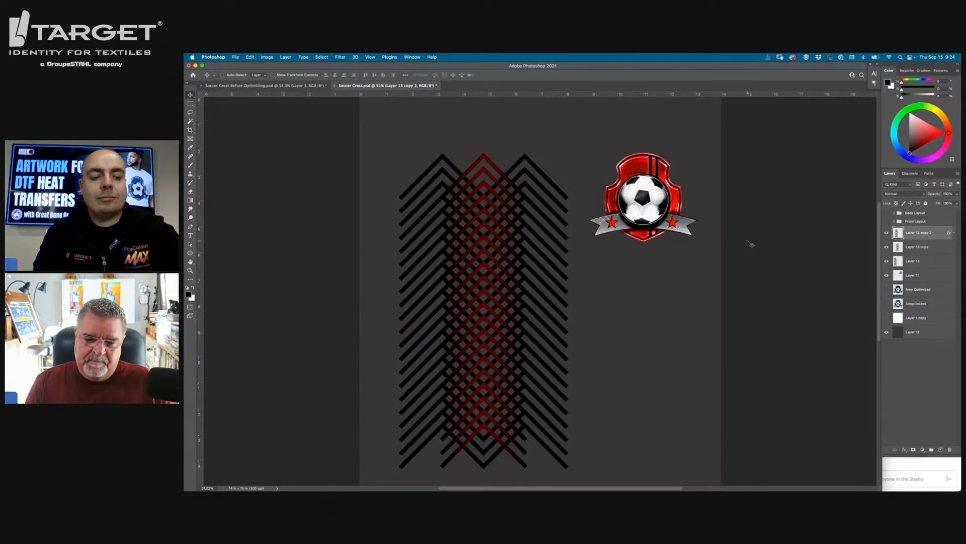
# Show the guides and free-transform the three chevron layers together, moving and narrowing them to fit between the two vertical guides around the crest
pyautogui.press('super+semicolon')
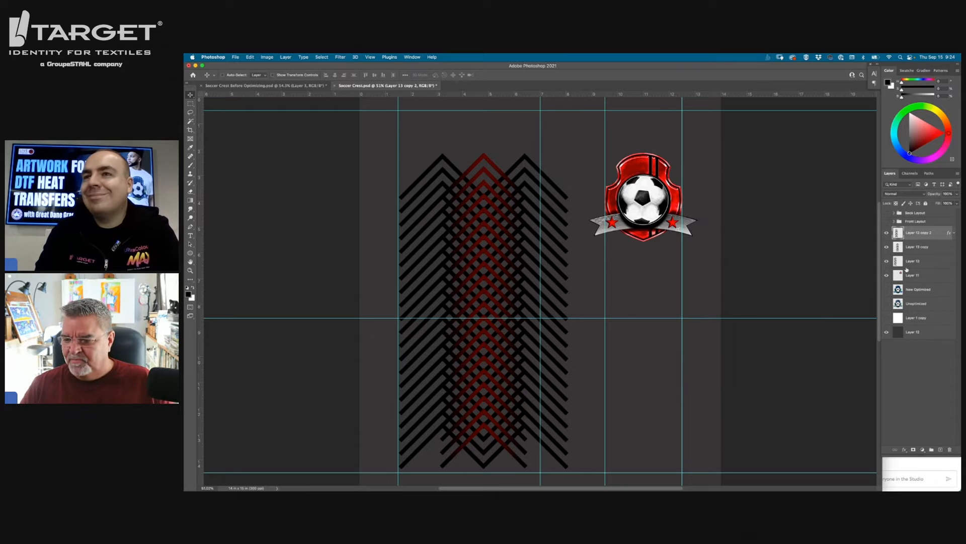
pyautogui.keyDown('shift'); pyautogui.click(899, 248); pyautogui.keyUp('shift')
pyautogui.keyDown('shift'); pyautogui.click(900, 263); pyautogui.keyUp('shift')
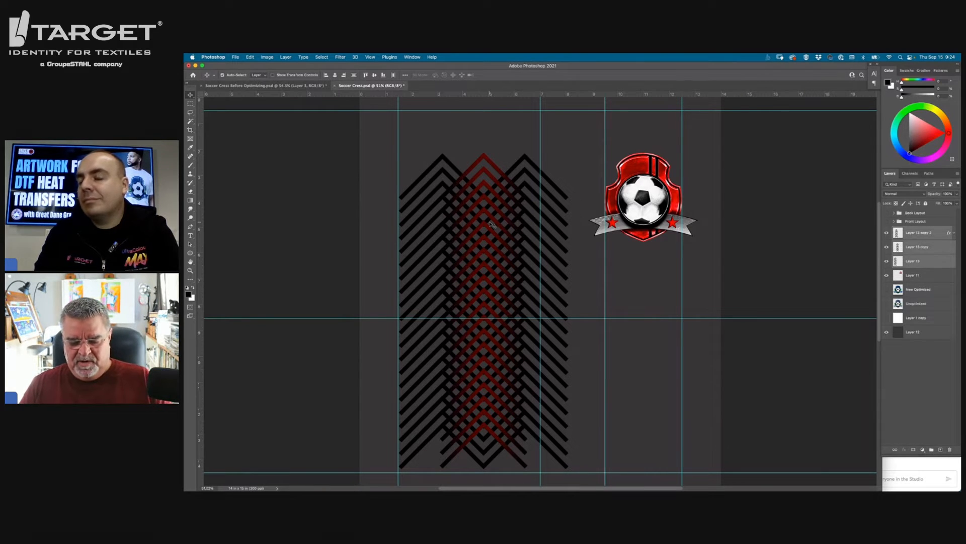
pyautogui.click(250, 58)
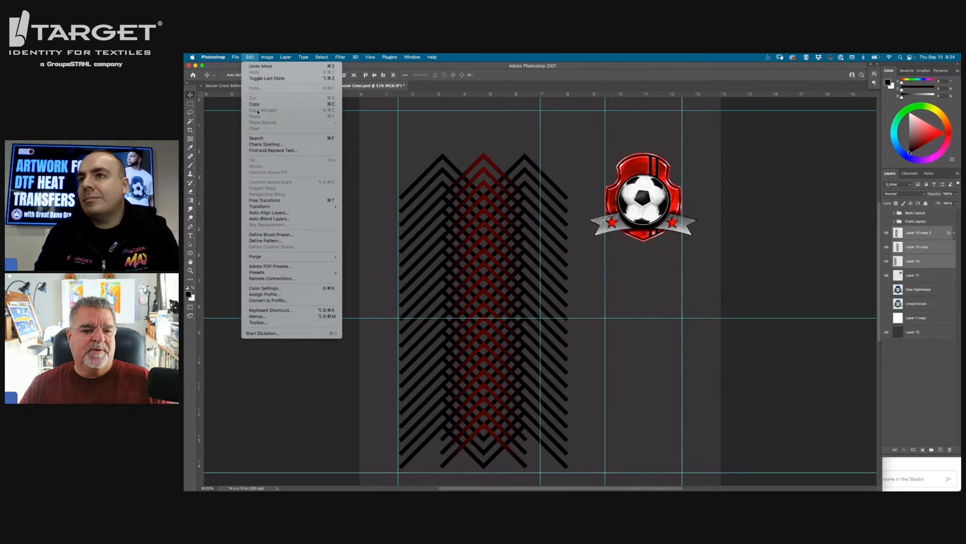
pyautogui.moveTo(312, 206)
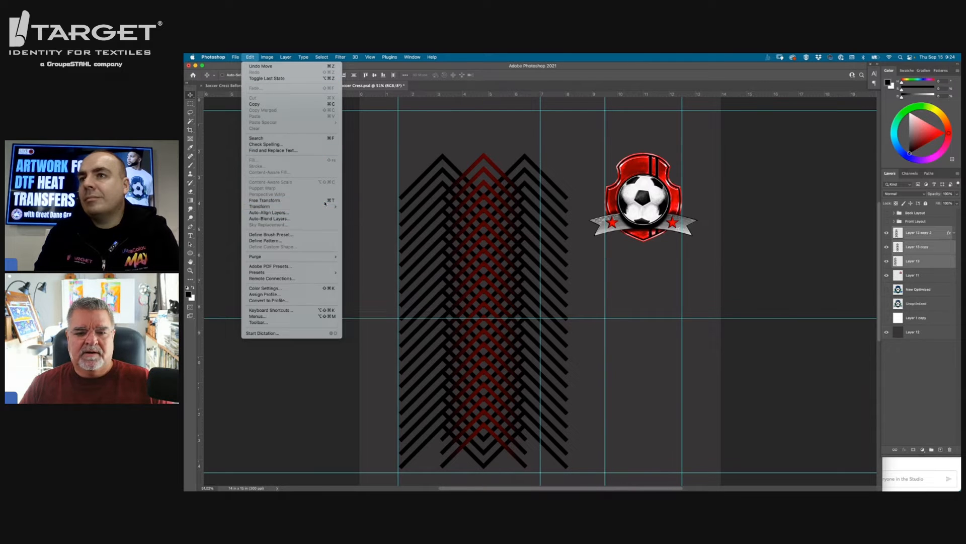
pyautogui.click(264, 200)
pyautogui.moveTo(482, 259); pyautogui.dragTo(608, 261)
pyautogui.hscroll(3, 599, 257)
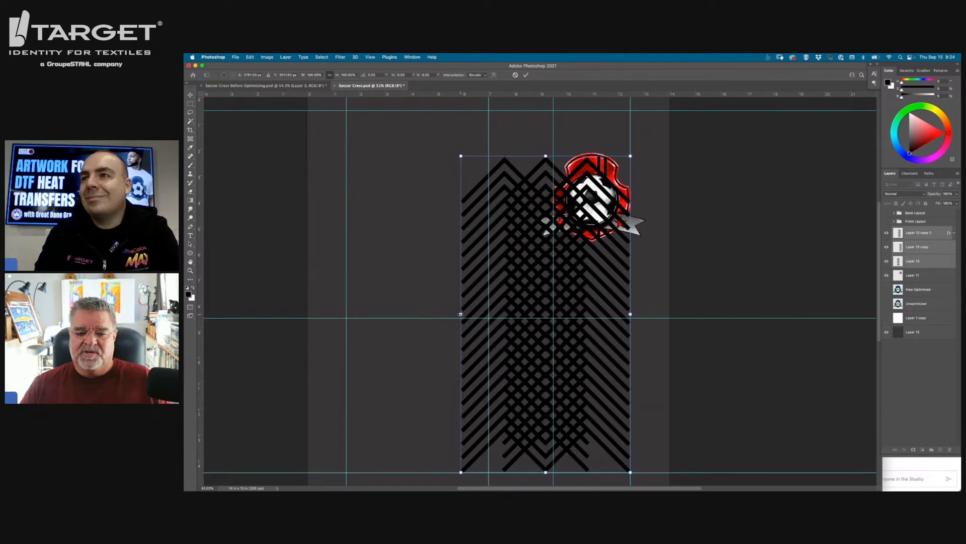
pyautogui.moveTo(460, 313); pyautogui.dragTo(552, 309)
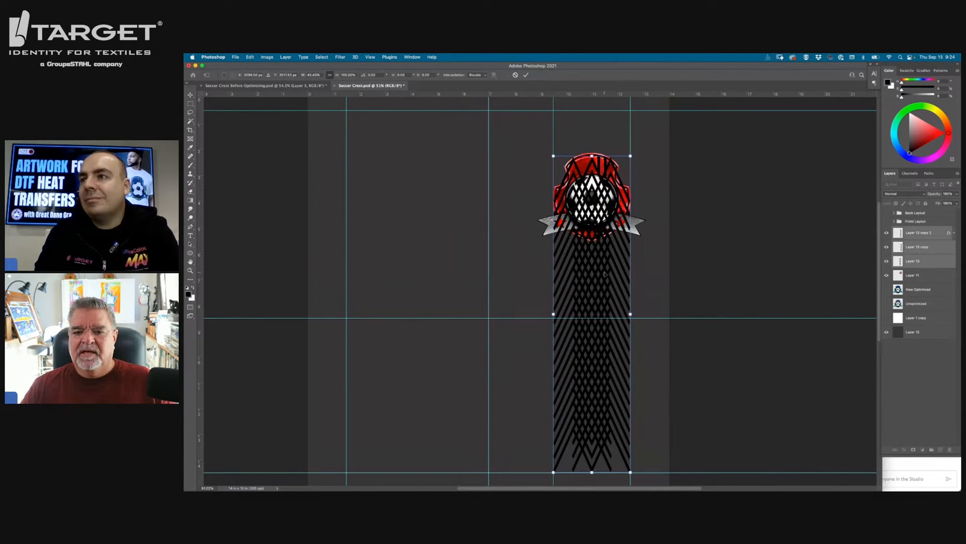
pyautogui.press('Return')
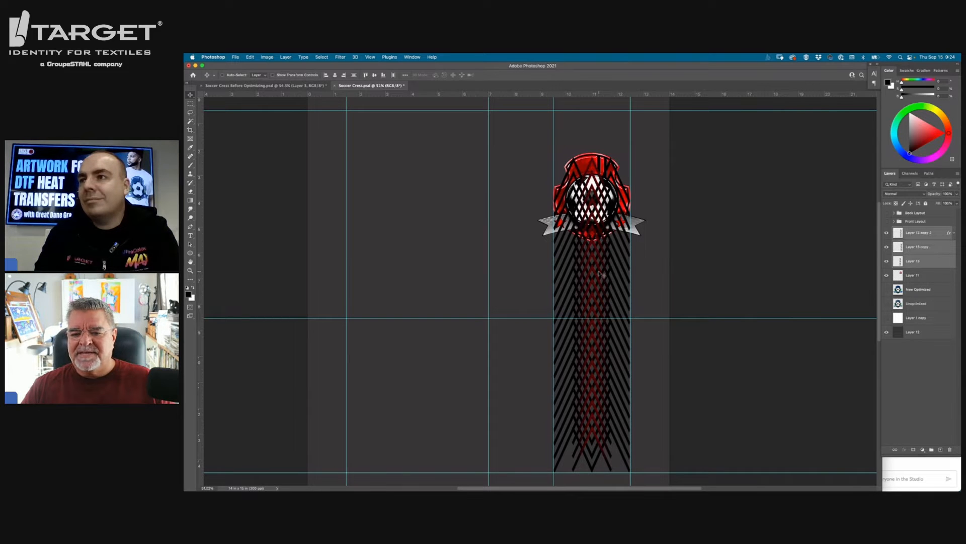
# Move the narrowed chevron strip slightly downward and hide the guides
pyautogui.moveTo(600, 274); pyautogui.dragTo(599, 283)
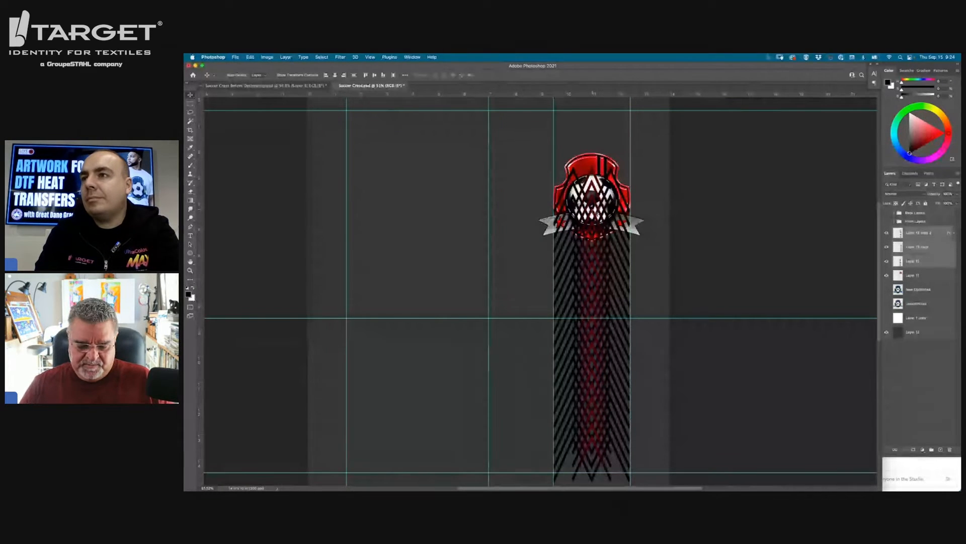
pyautogui.press('super+semicolon')
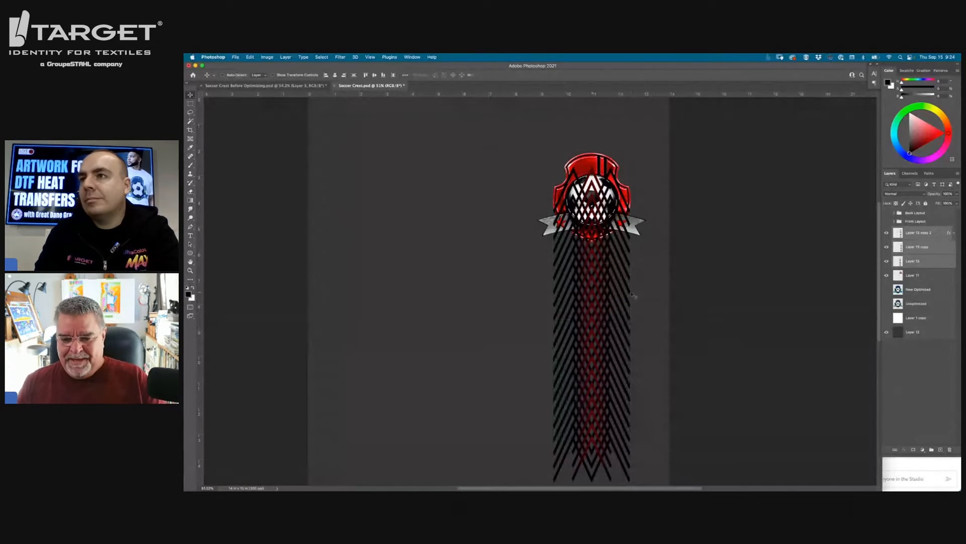
pyautogui.scroll(-1, 655, 227)
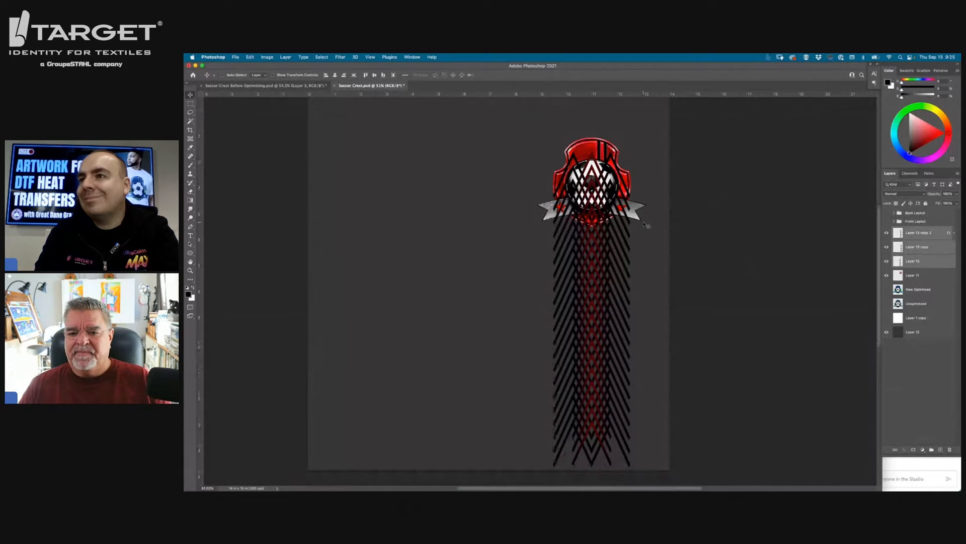
# Select the red gradient chevron layer, Layer 13 copy 2, on its own, check it by toggling its visibility, and duplicate it
pyautogui.click(896, 236)
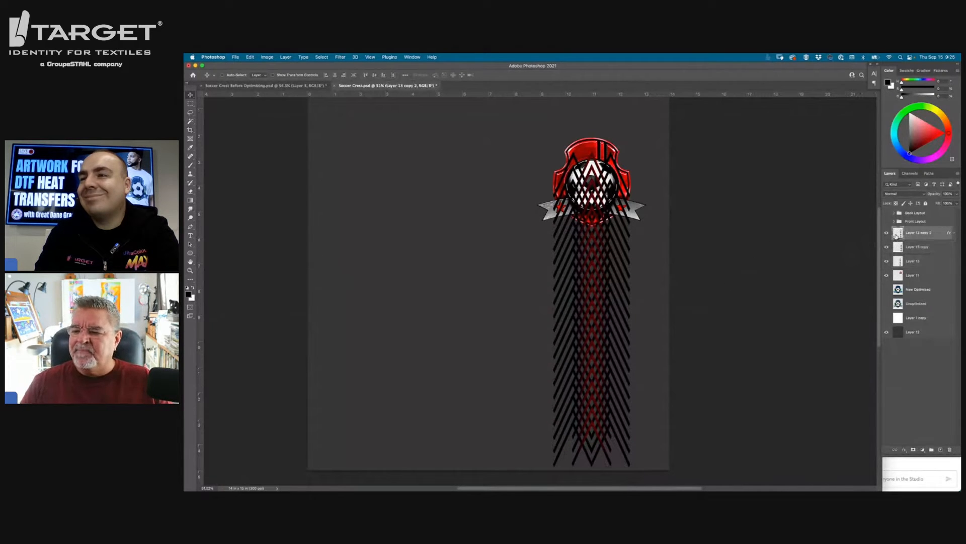
pyautogui.click(887, 233)
pyautogui.click(888, 233)
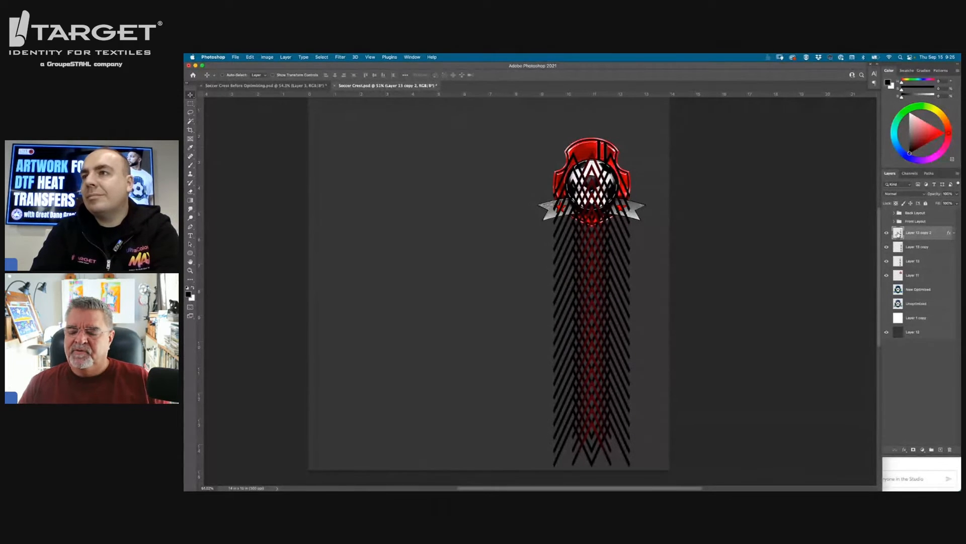
pyautogui.moveTo(898, 232); pyautogui.dragTo(941, 448)
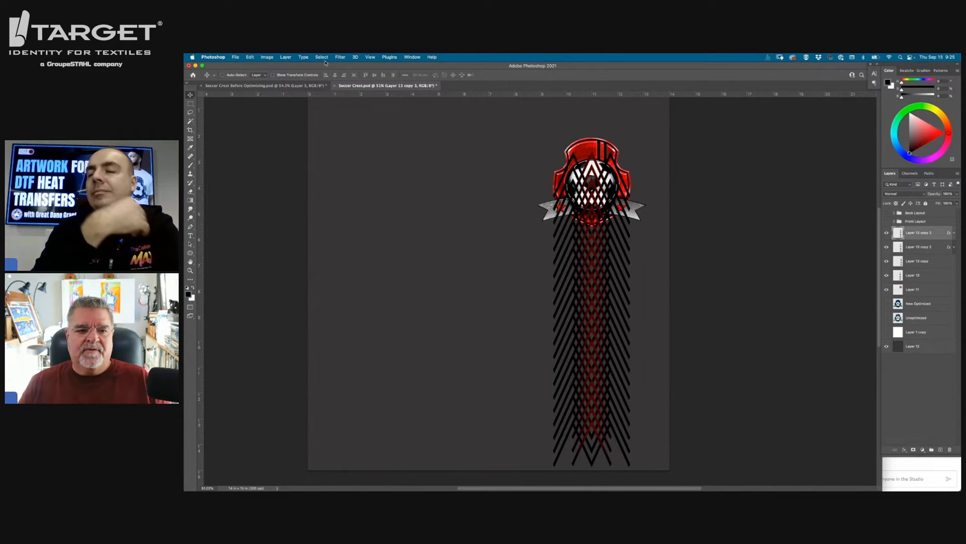
# Free-transform the duplicated red gradient chevron column by rotating it 180 degrees in place, and inspect the resulting weave up close
pyautogui.click(251, 58)
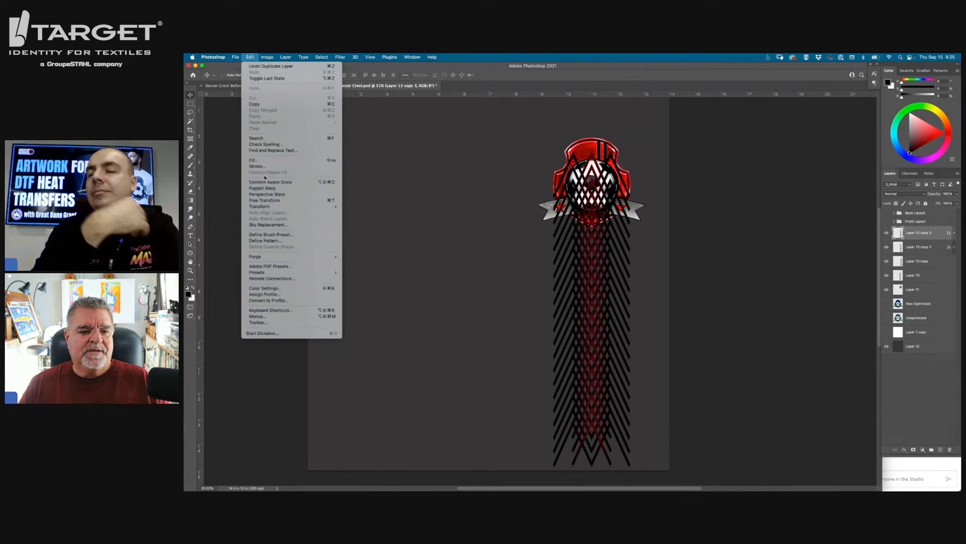
pyautogui.click(266, 202)
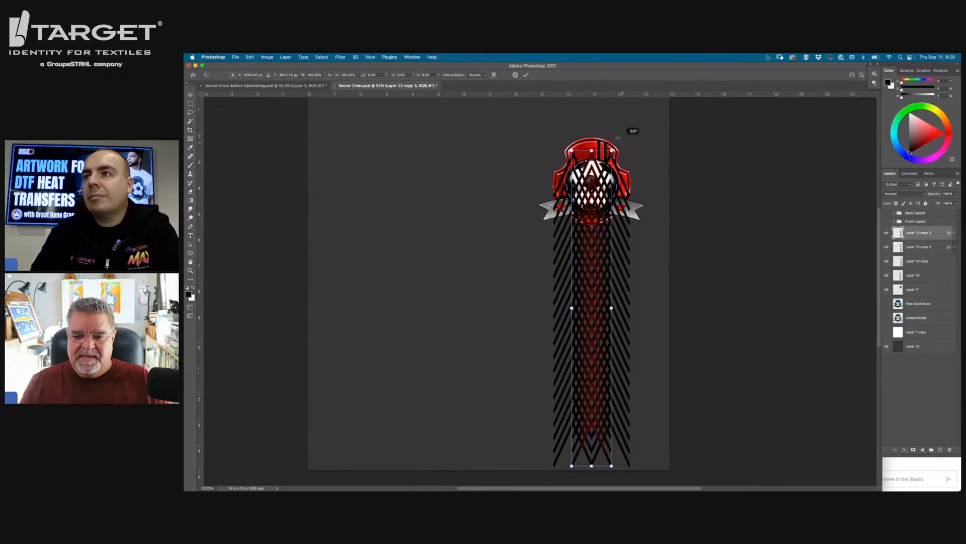
pyautogui.moveTo(632, 133); pyautogui.dragTo(583, 381)
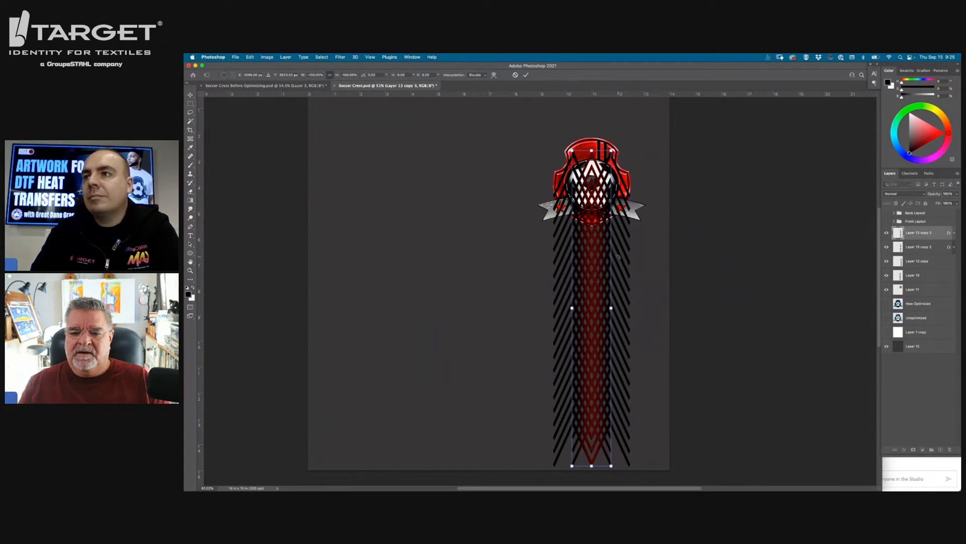
pyautogui.press('Return')
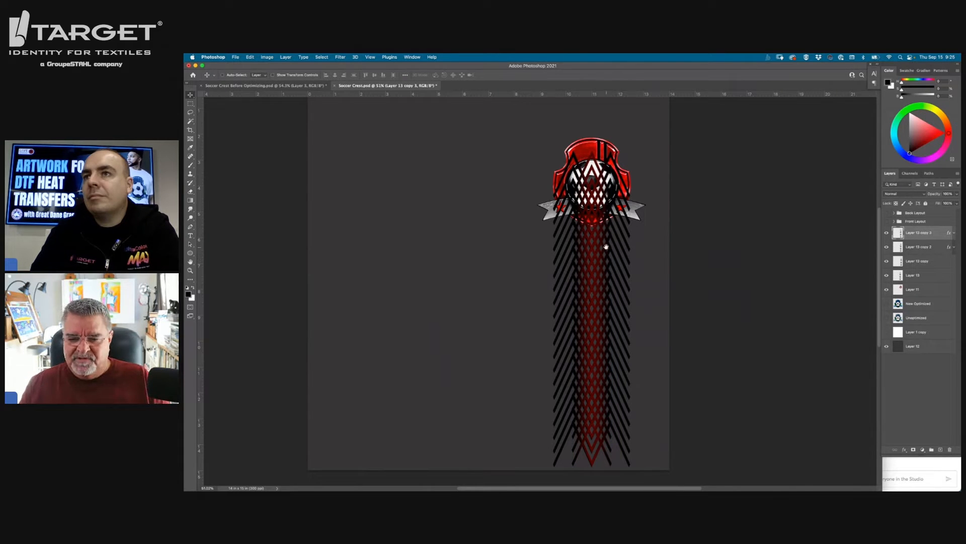
pyautogui.scroll(6, 604, 244)
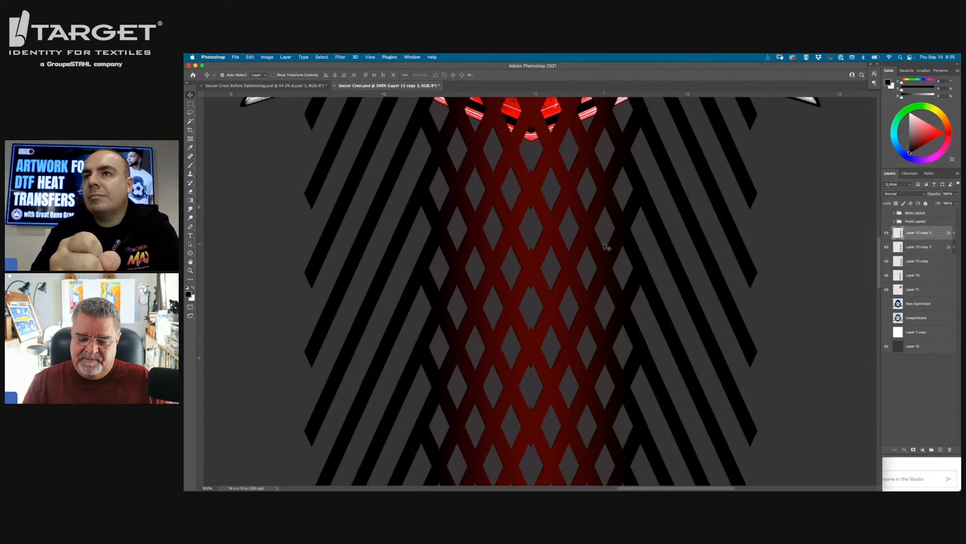
# Move the soccer crest layer (Layer 11) above all the striped pattern layers
pyautogui.press('super+0')
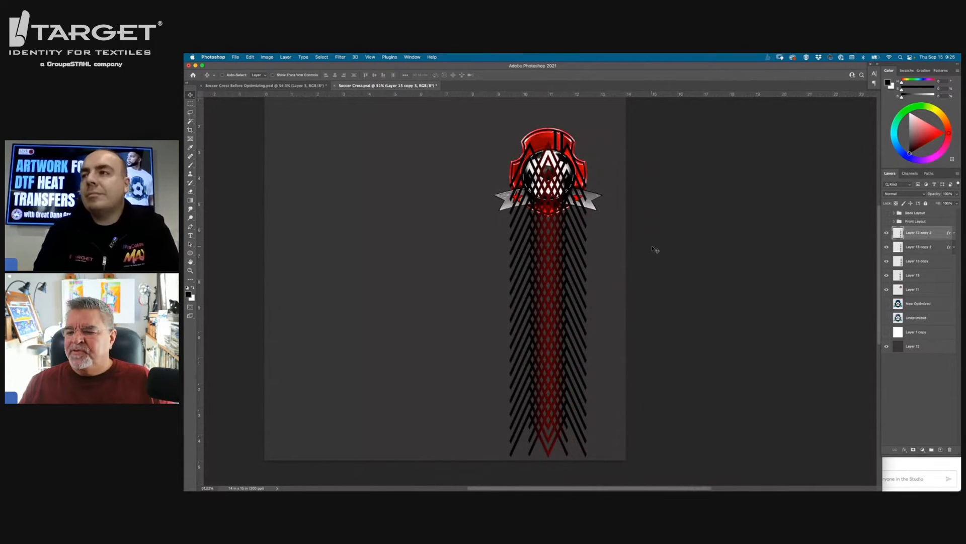
pyautogui.click(900, 290)
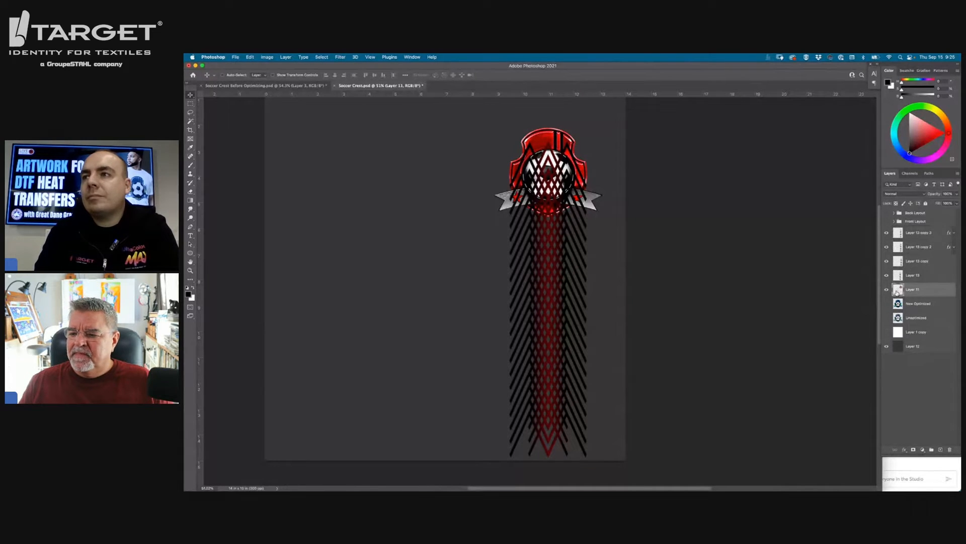
pyautogui.moveTo(898, 291); pyautogui.dragTo(890, 230)
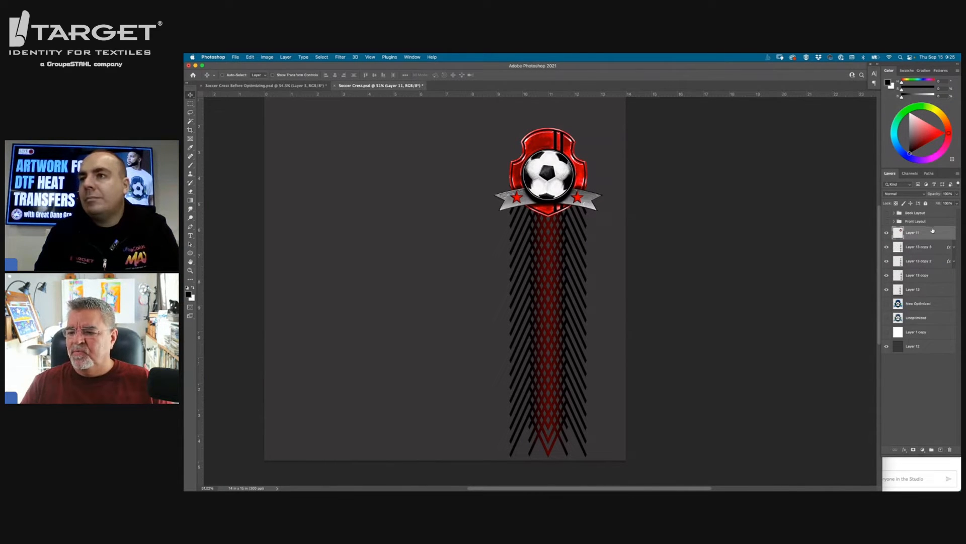
# Add an outside stroke to the crest layer with a solid white colour fill and reduce its size to a thin outline
pyautogui.doubleClick(932, 234)
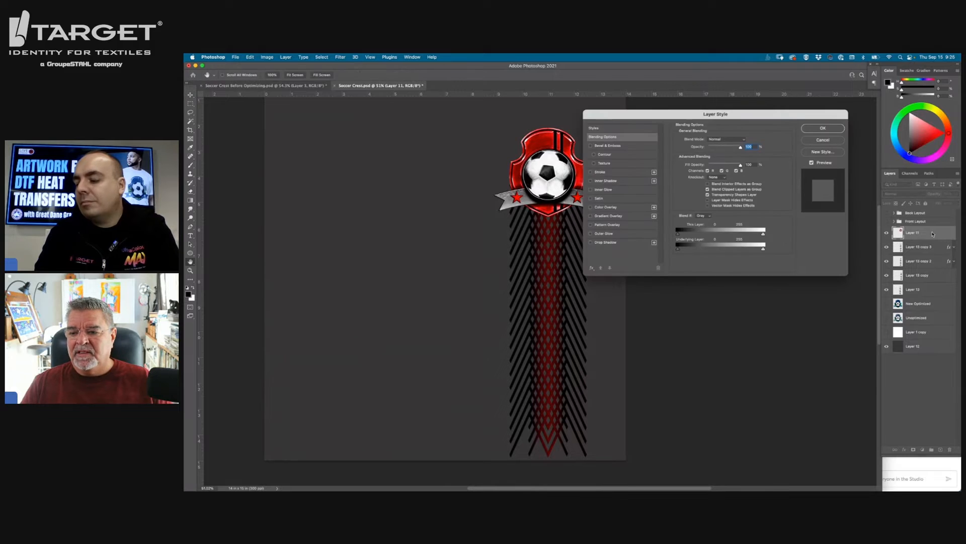
pyautogui.click(823, 140)
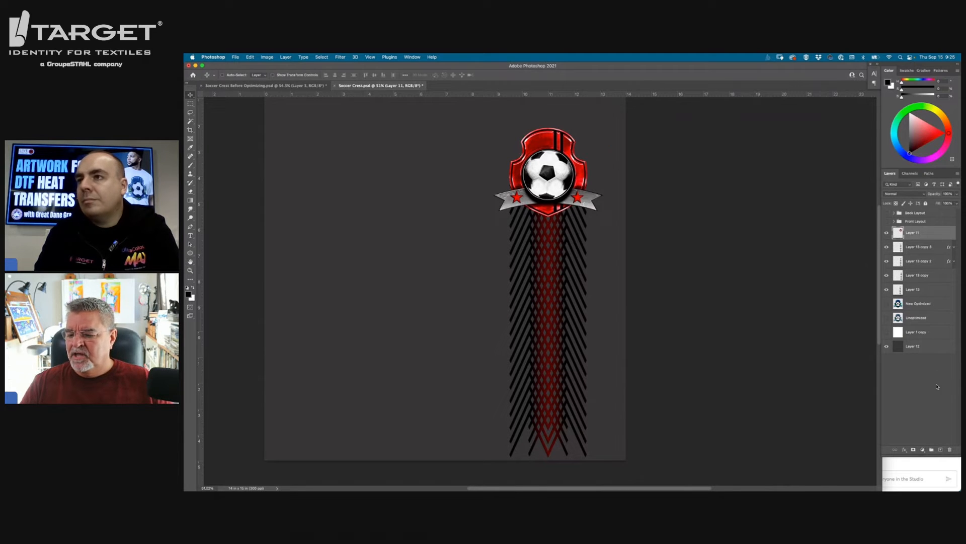
pyautogui.click(905, 450)
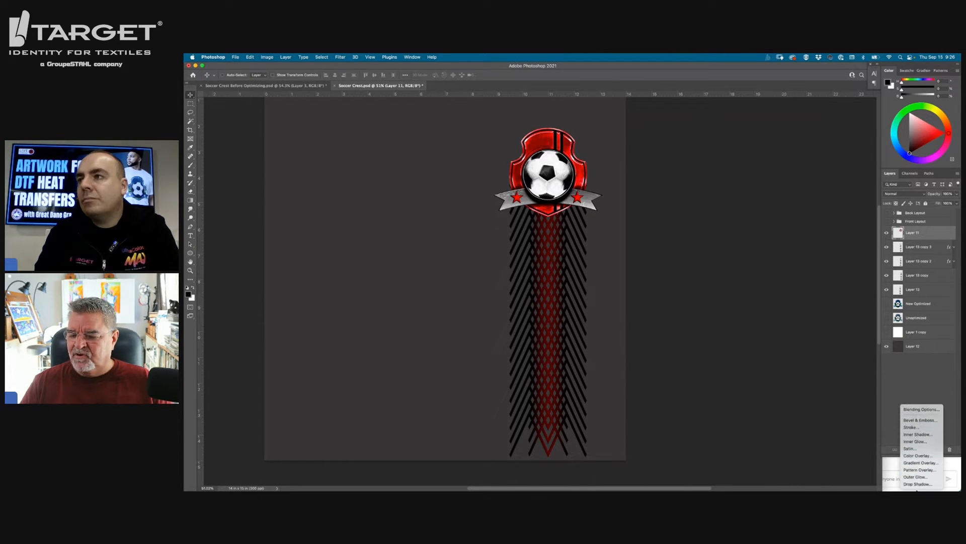
pyautogui.click(911, 428)
pyautogui.moveTo(659, 117); pyautogui.dragTo(282, 120)
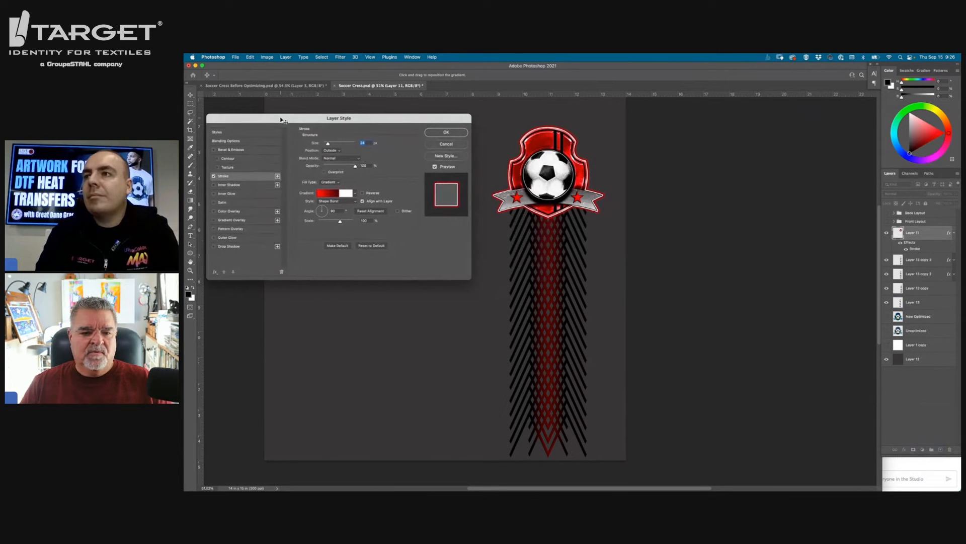
pyautogui.click(332, 183)
pyautogui.click(328, 176)
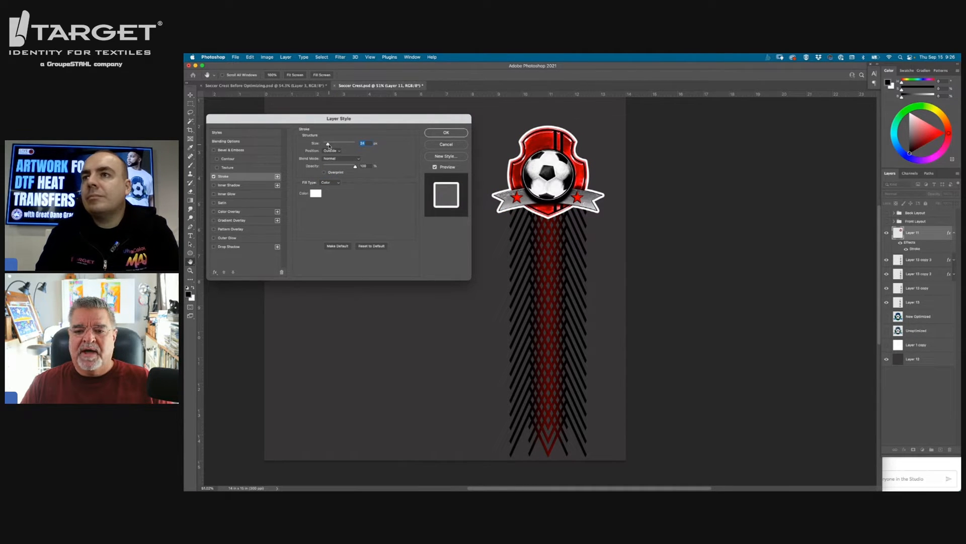
pyautogui.moveTo(329, 146); pyautogui.dragTo(327, 146)
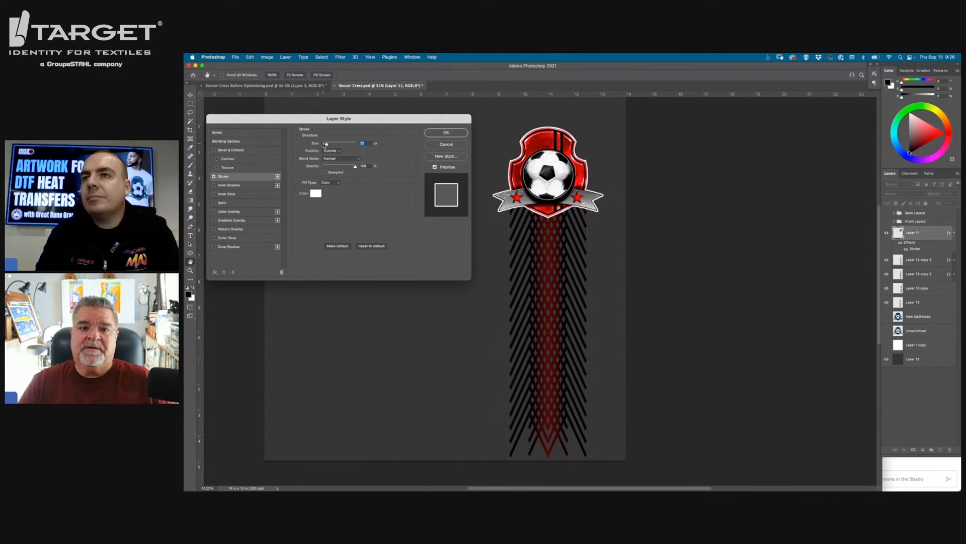
pyautogui.click(446, 133)
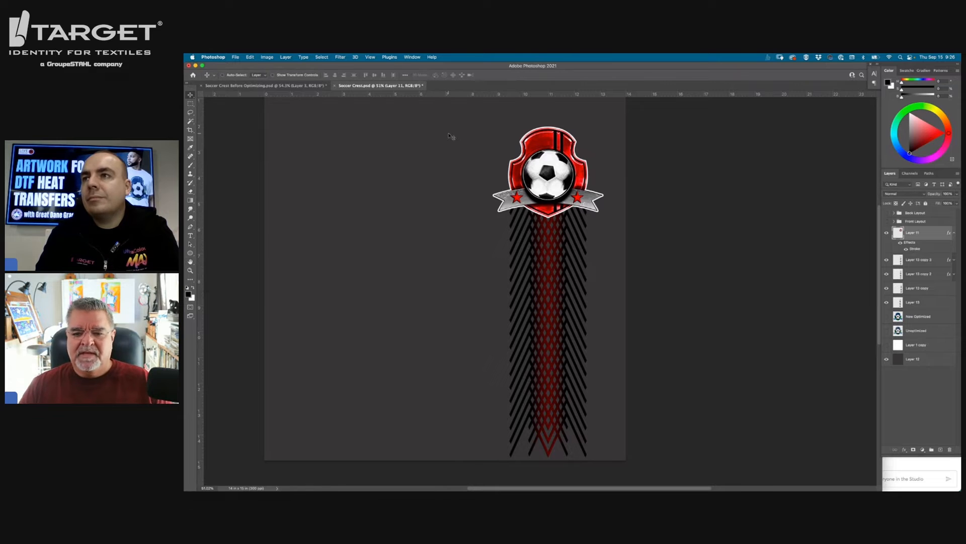
pyautogui.click(954, 233)
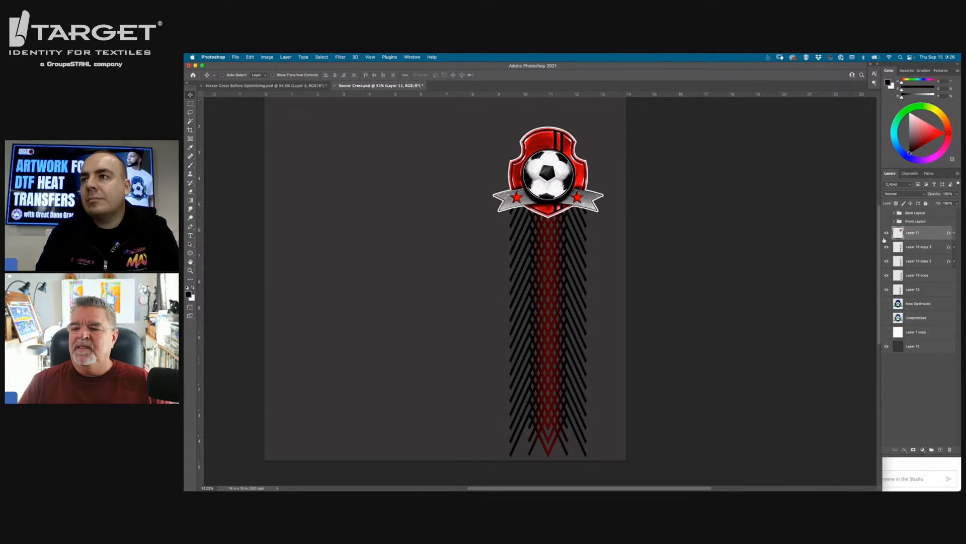
# Duplicate the two red lattice layers, Layer 13 copy 3 and copy 2, and shift the duplicates up so their tip extends above the crest
pyautogui.click(896, 248)
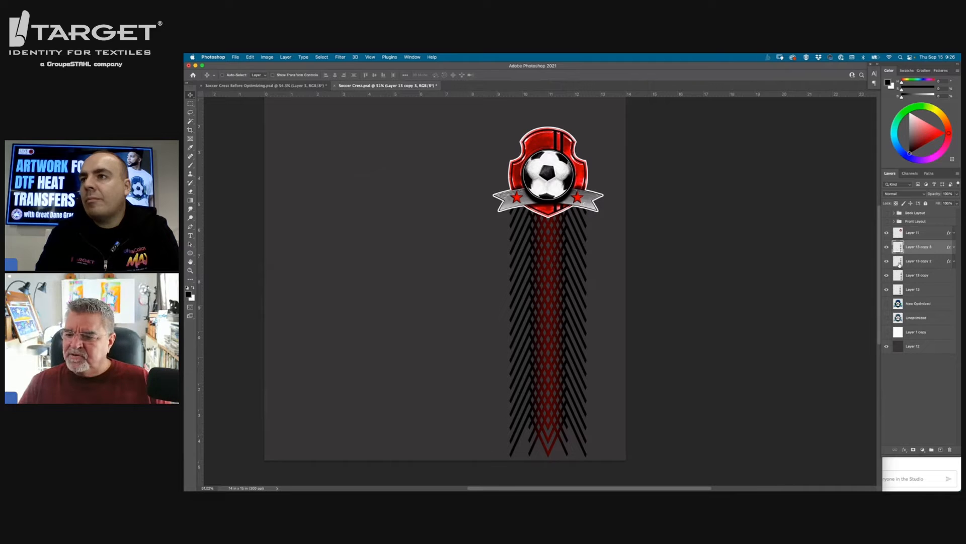
pyautogui.keyDown('shift'); pyautogui.click(899, 262); pyautogui.keyUp('shift')
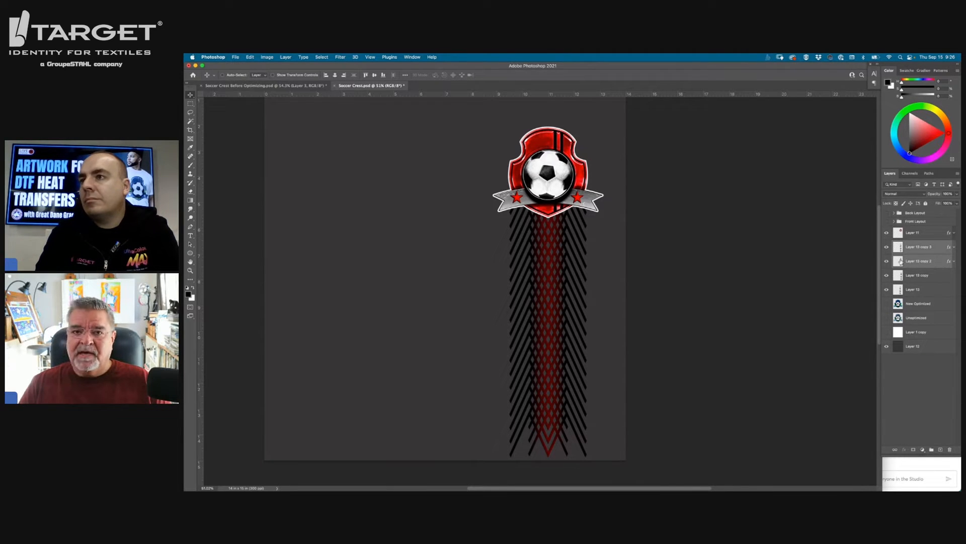
pyautogui.moveTo(900, 261); pyautogui.dragTo(940, 449)
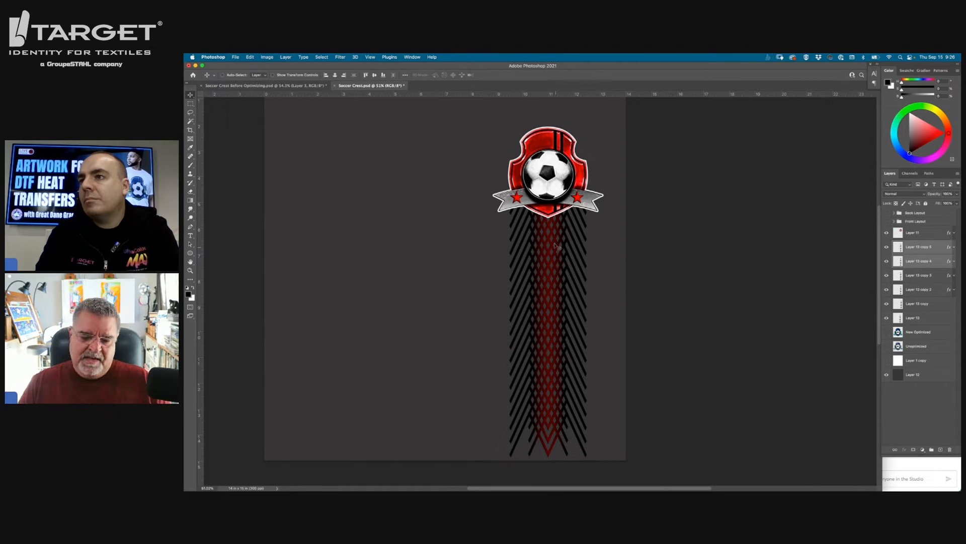
pyautogui.moveTo(556, 255); pyautogui.dragTo(554, 215)
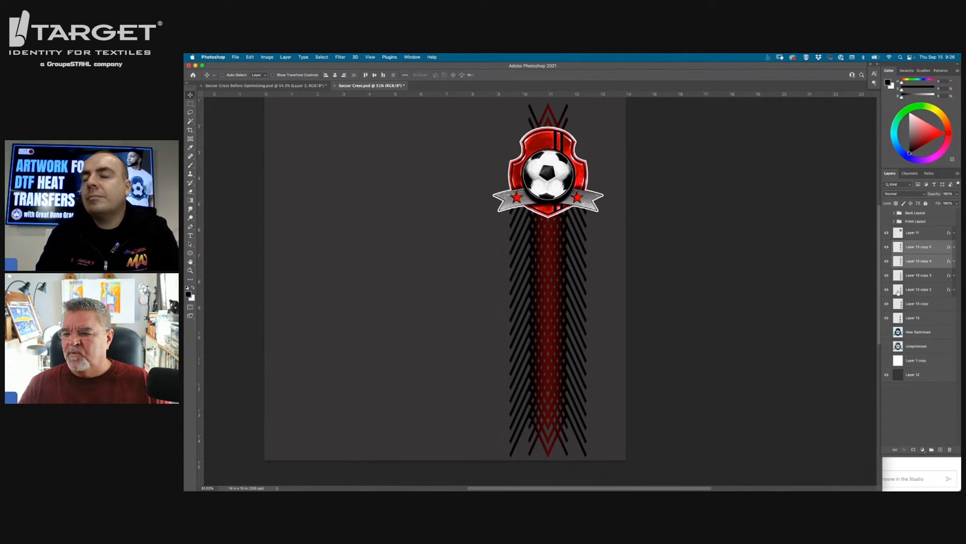
# Erase the part of both duplicated lattice layers from mid-crest downward using a rectangular marquee, then deselect
pyautogui.click(900, 262)
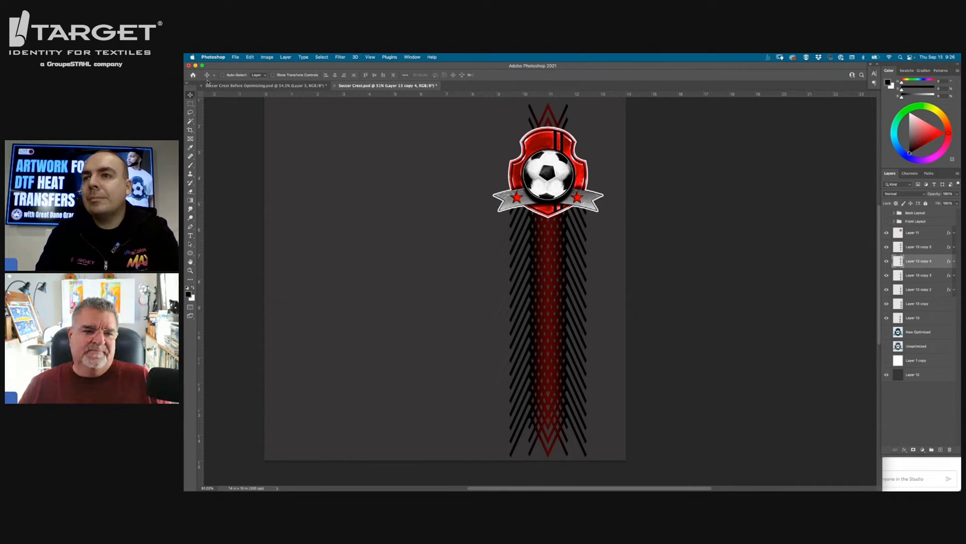
pyautogui.click(190, 105)
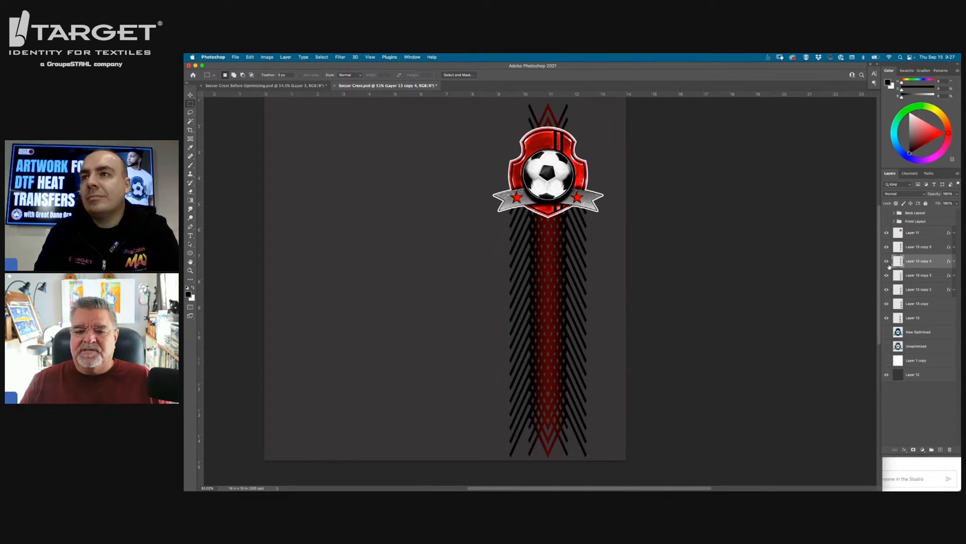
pyautogui.moveTo(480, 169); pyautogui.dragTo(619, 469)
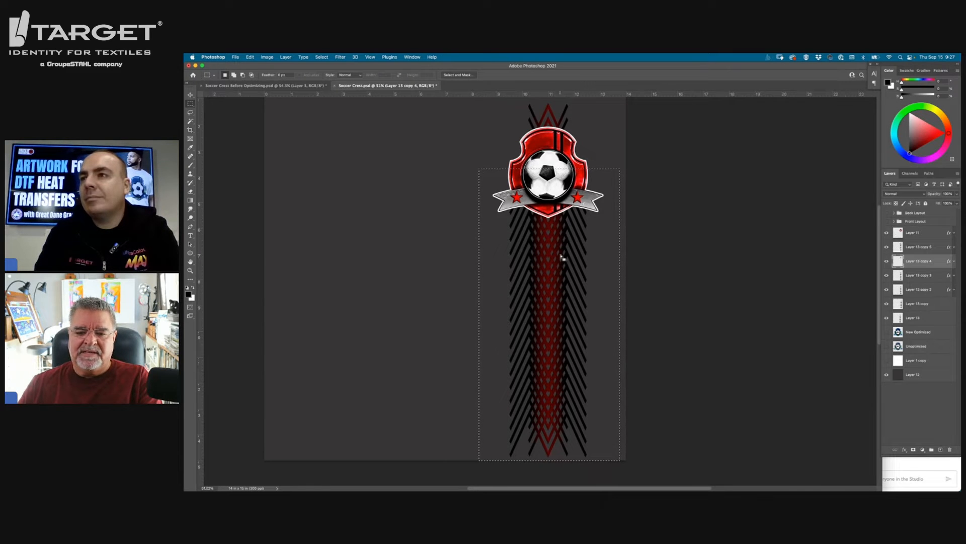
pyautogui.hotkey('alt', ']')
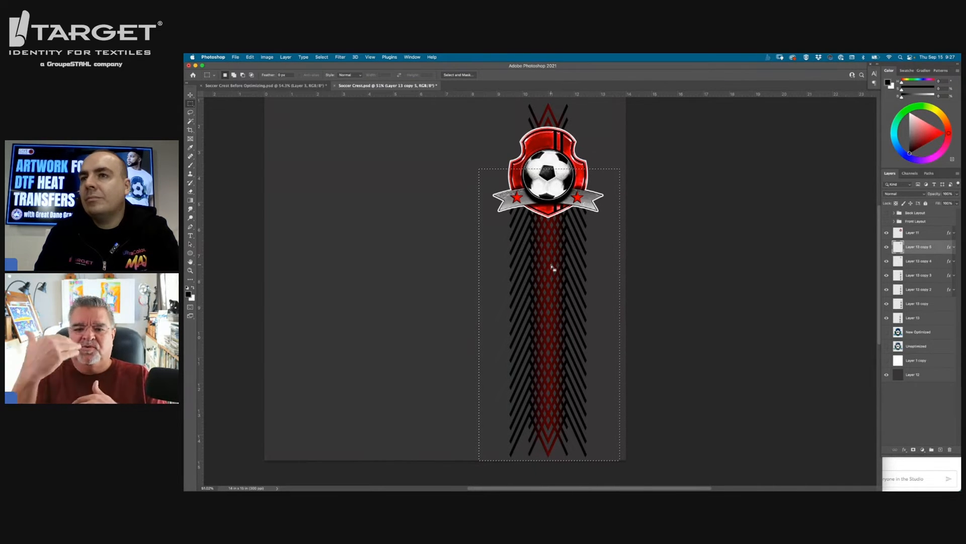
pyautogui.press('super+d')
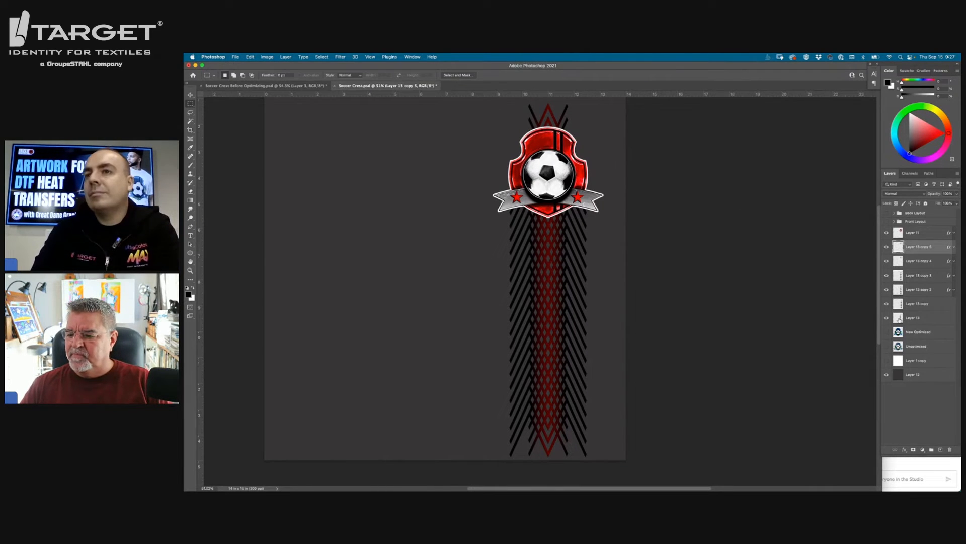
# Merge all the stripe and lattice layers below the crest into one layer
pyautogui.keyDown('shift'); pyautogui.click(900, 318); pyautogui.keyUp('shift')
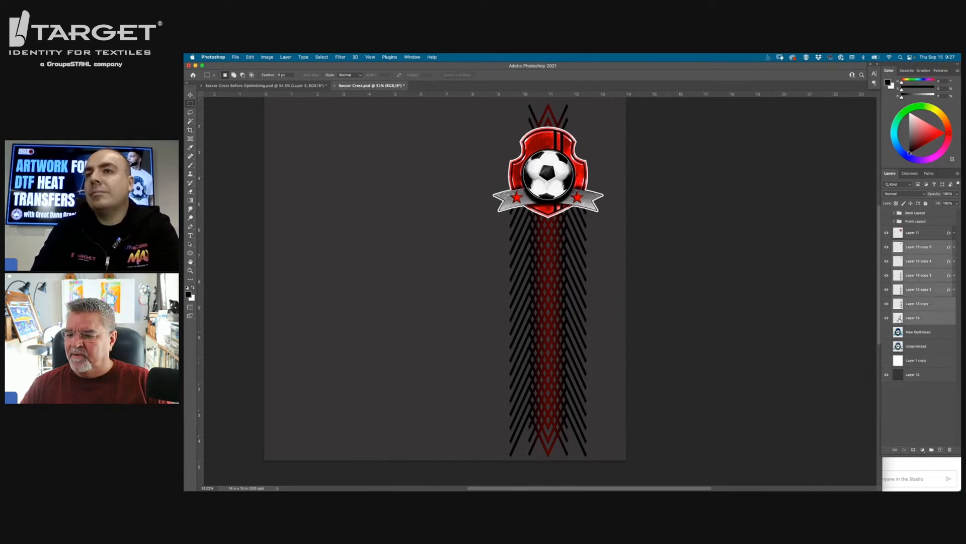
pyautogui.rightClick(925, 259)
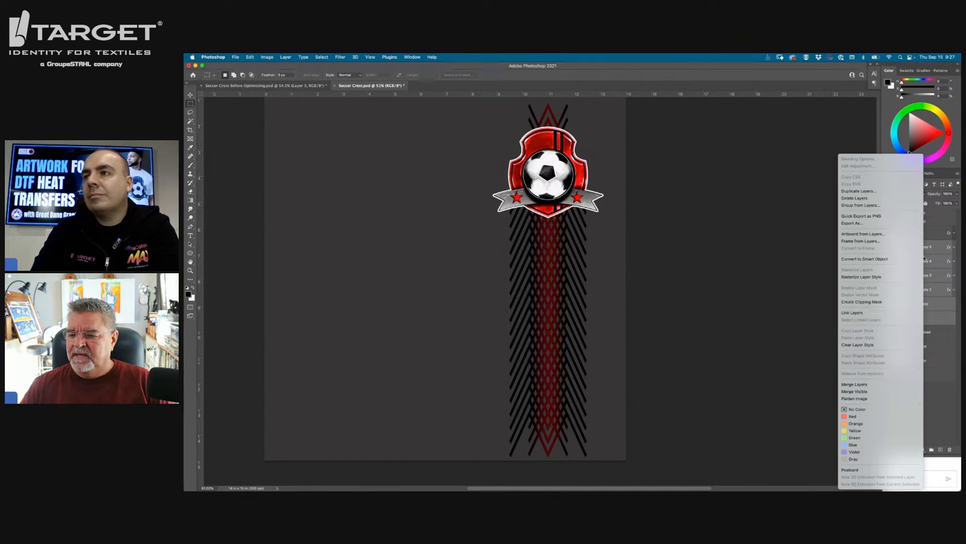
pyautogui.click(864, 385)
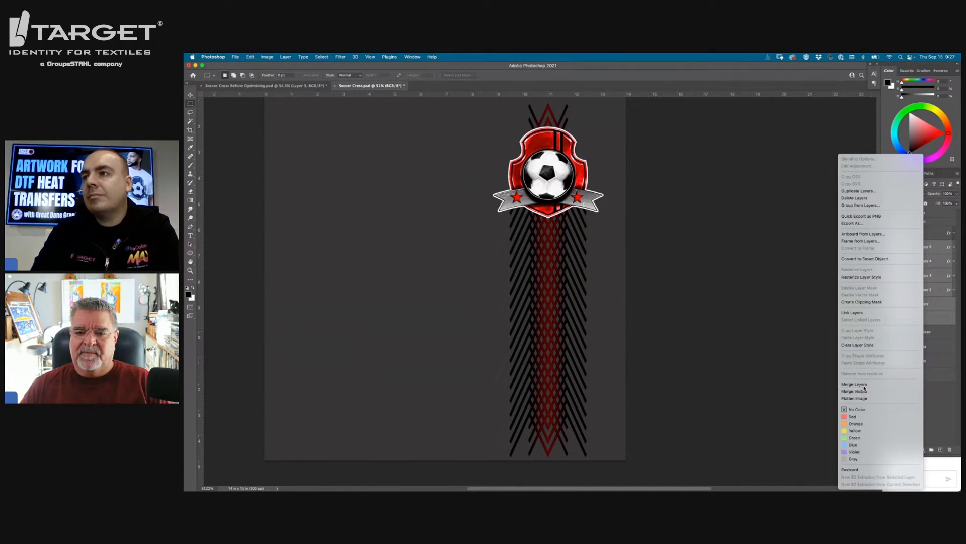
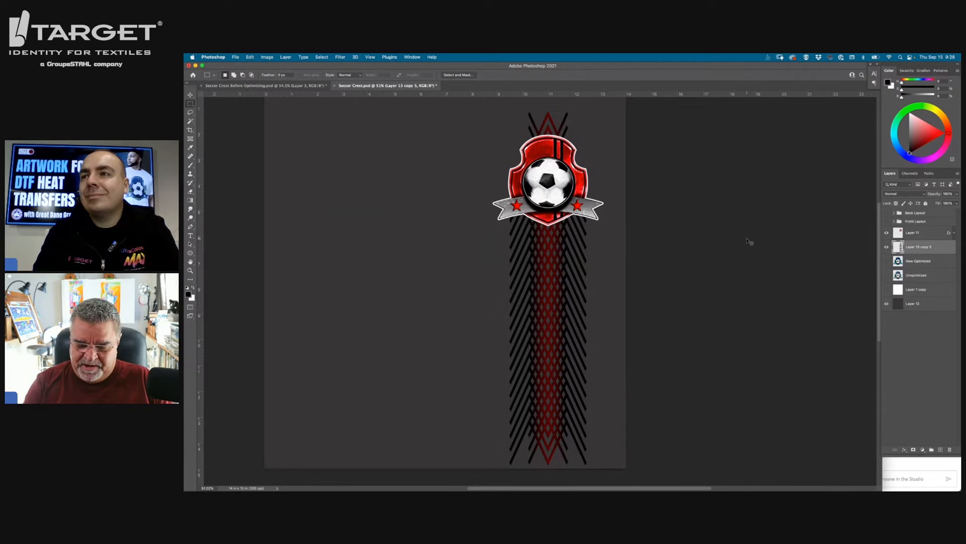
# Add the text "England" in the empty area beside the crest
pyautogui.hscroll(-5, 747, 238)
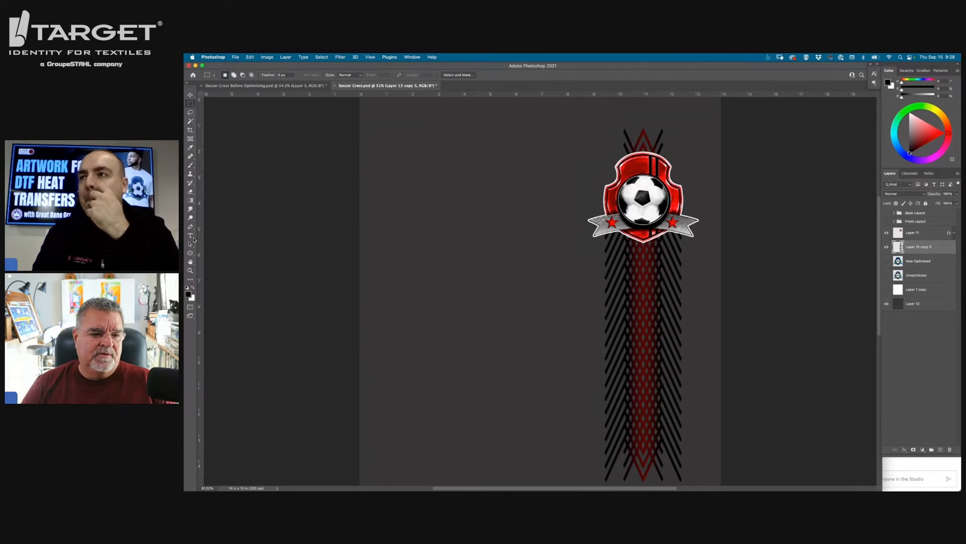
pyautogui.press('t')
pyautogui.click(408, 227)
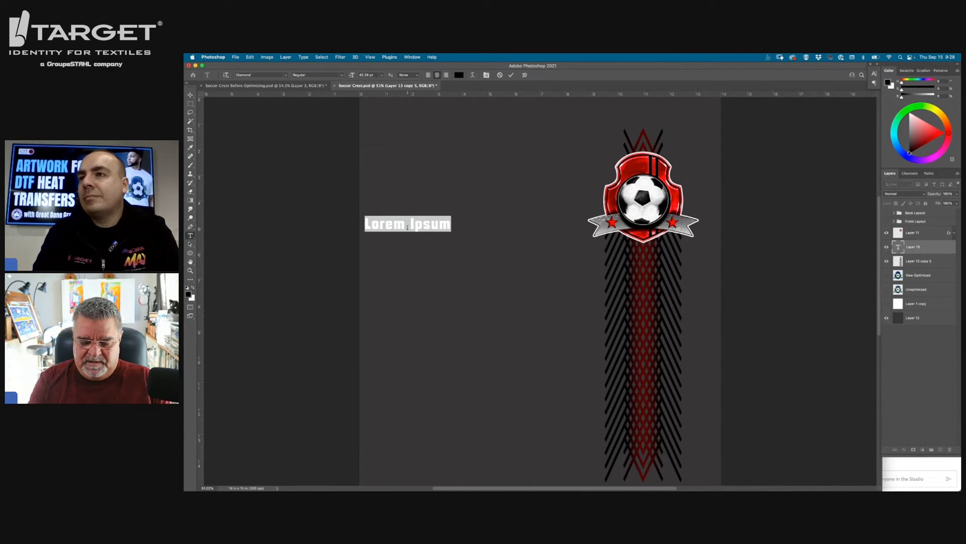
pyautogui.write('England')
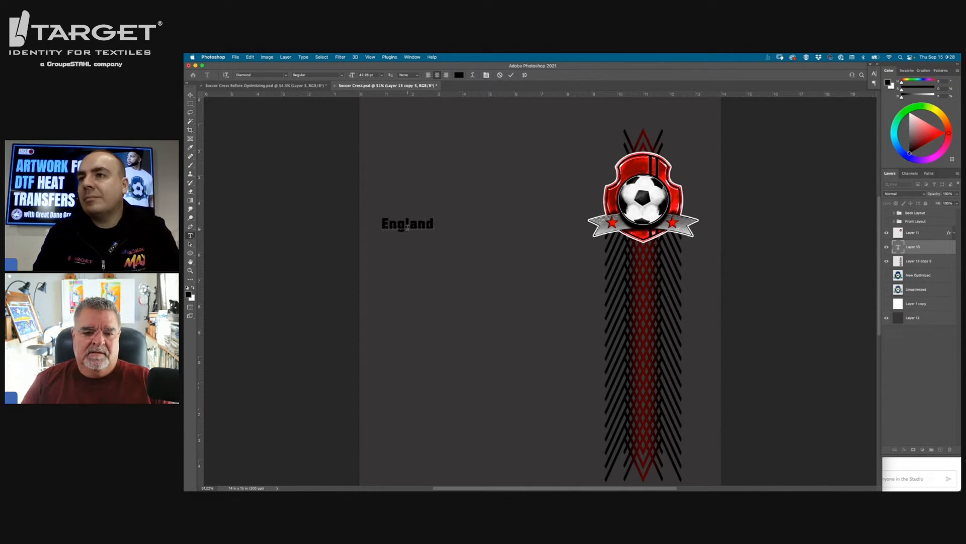
pyautogui.click(191, 95)
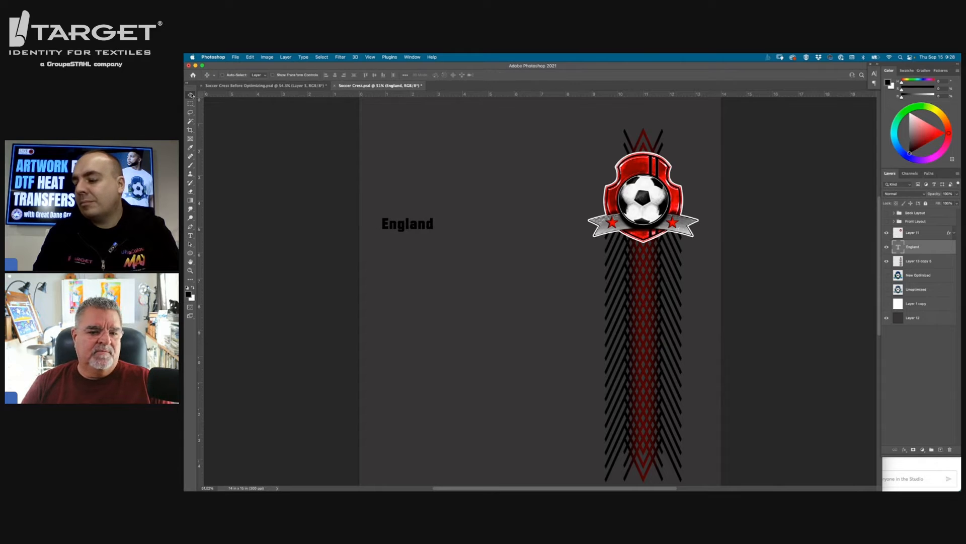
# Change the font of the England text to Blackriver Bold
pyautogui.doubleClick(898, 247)
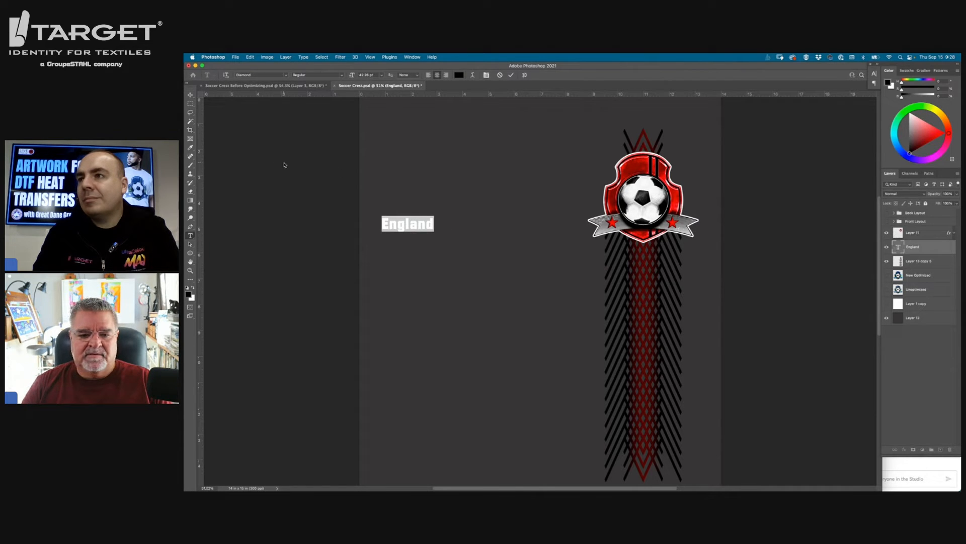
pyautogui.click(265, 75)
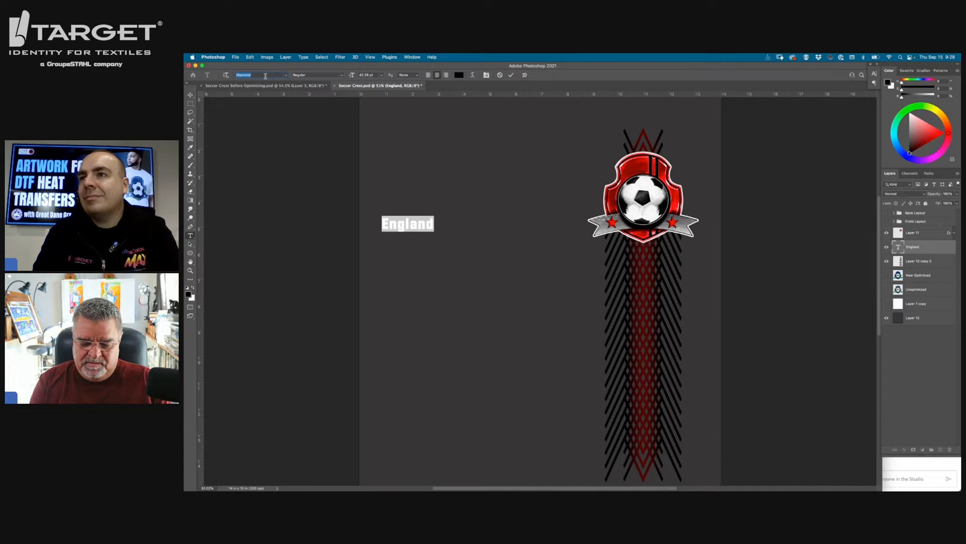
pyautogui.write('a')
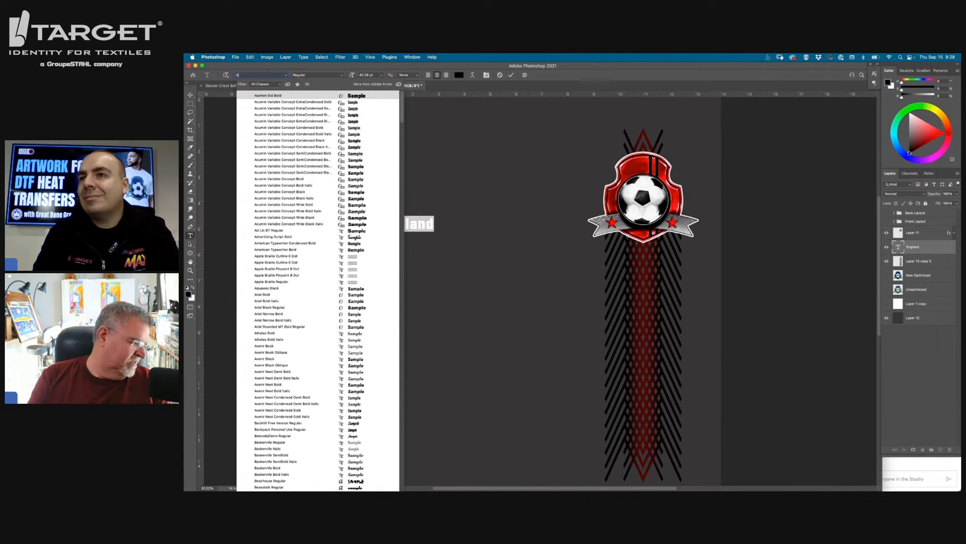
pyautogui.write('lackri')
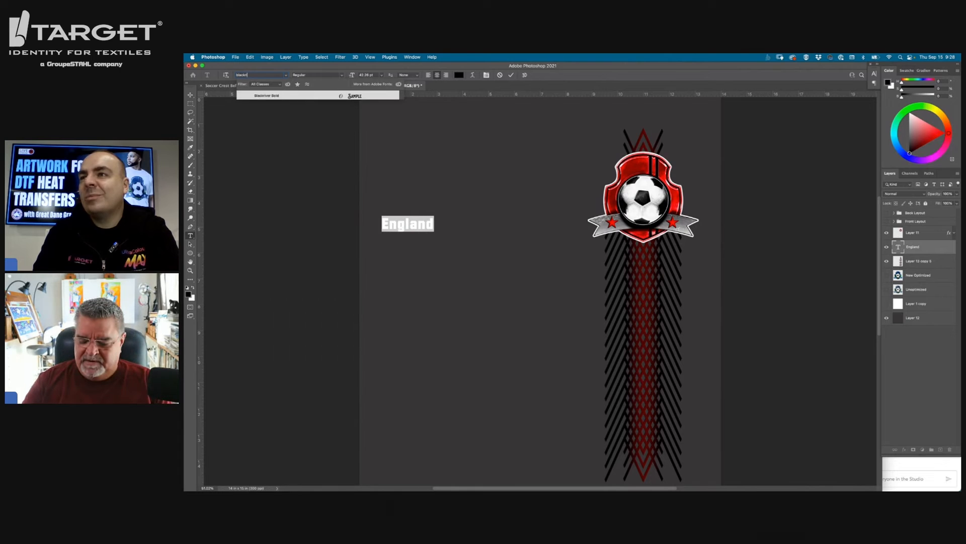
pyautogui.press('Return')
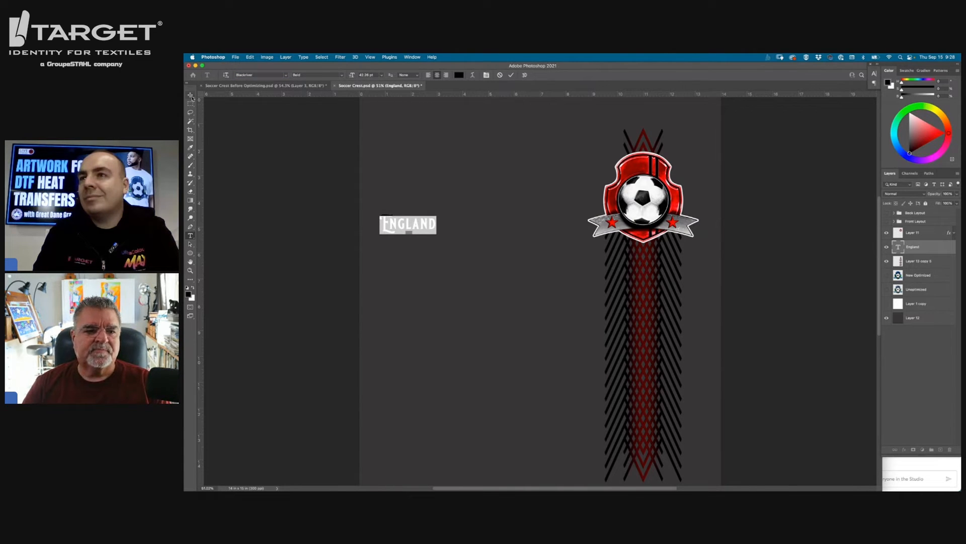
# Recolor the England text with a dark red sampled from the lattice stripe just below the crest
pyautogui.click(458, 75)
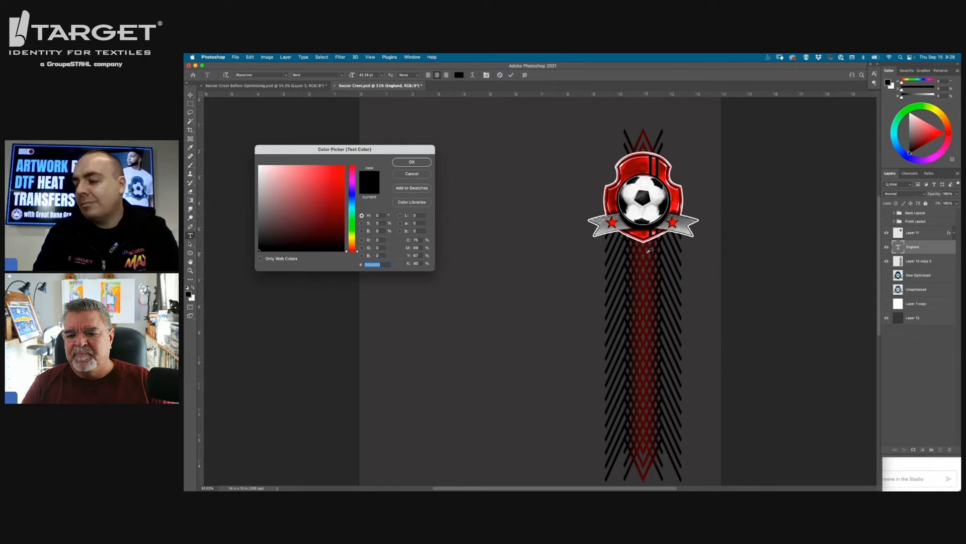
pyautogui.click(647, 250)
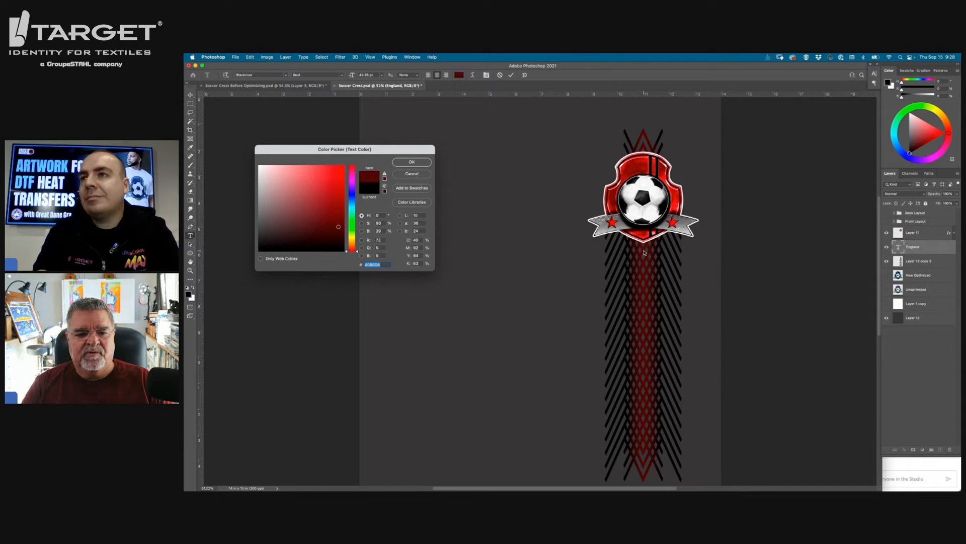
pyautogui.click(411, 162)
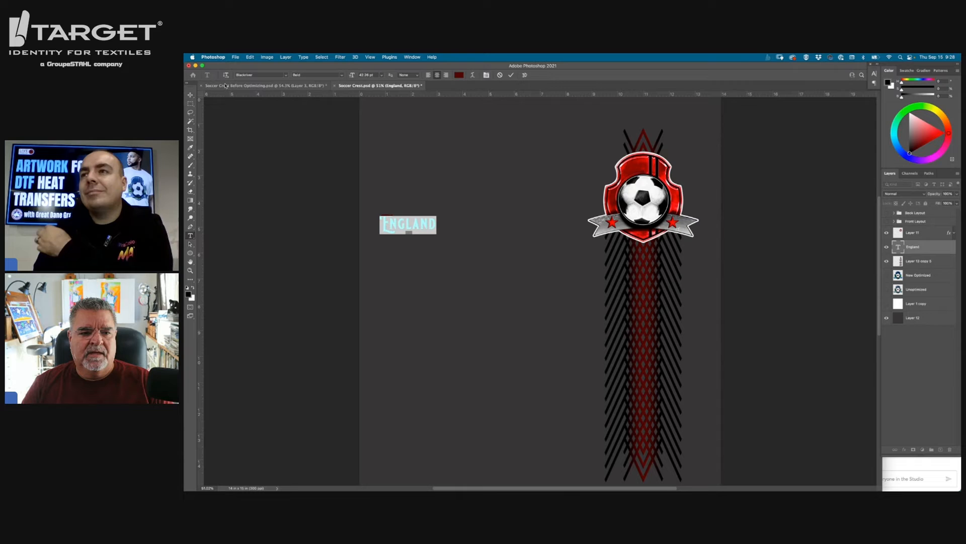
# Enlarge the England text proportionally to about three times its size, filling the empty area beside the crest
pyautogui.click(191, 95)
pyautogui.press('super+t')
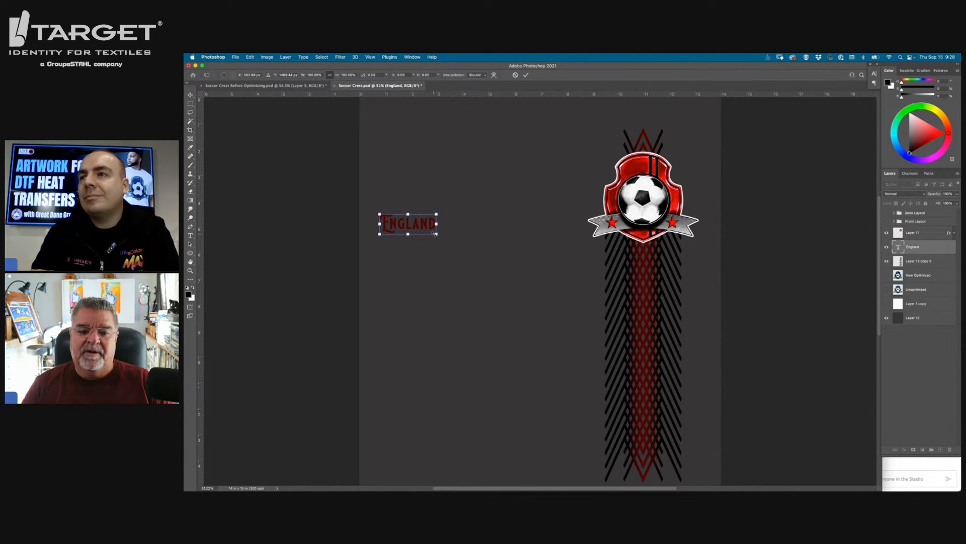
pyautogui.moveTo(434, 233); pyautogui.dragTo(560, 304)
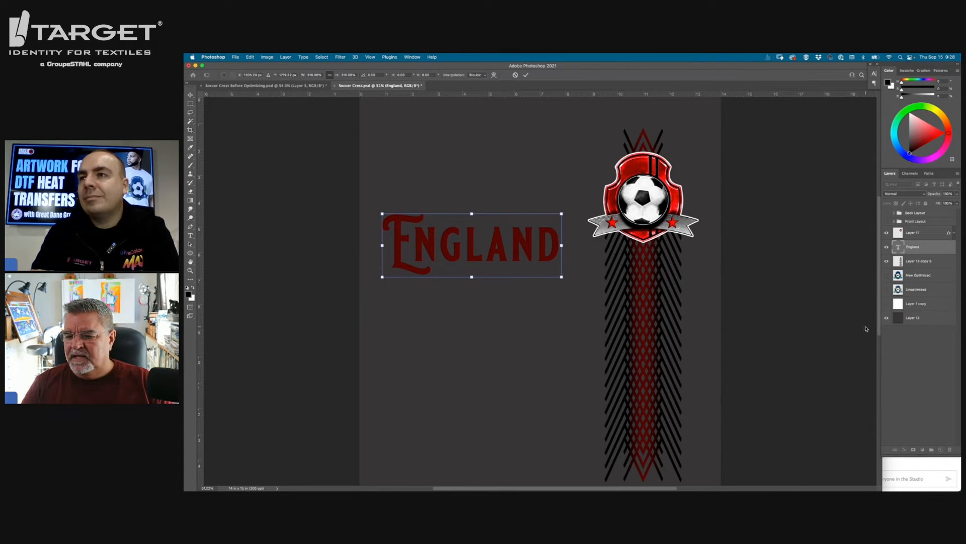
pyautogui.press('Return')
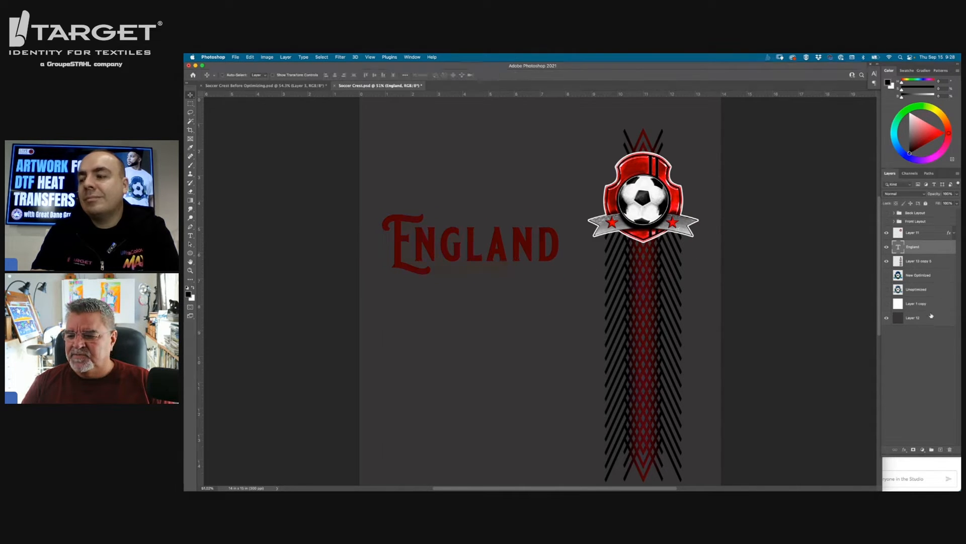
# Hide the dark background layer and rotate the England text 90° clockwise so it reads downward
pyautogui.click(887, 318)
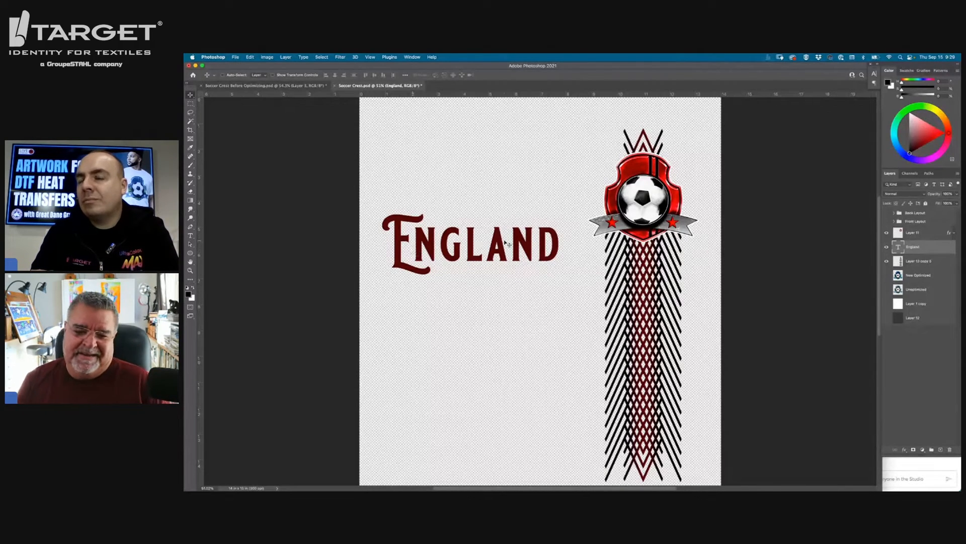
pyautogui.click(250, 57)
pyautogui.click(266, 201)
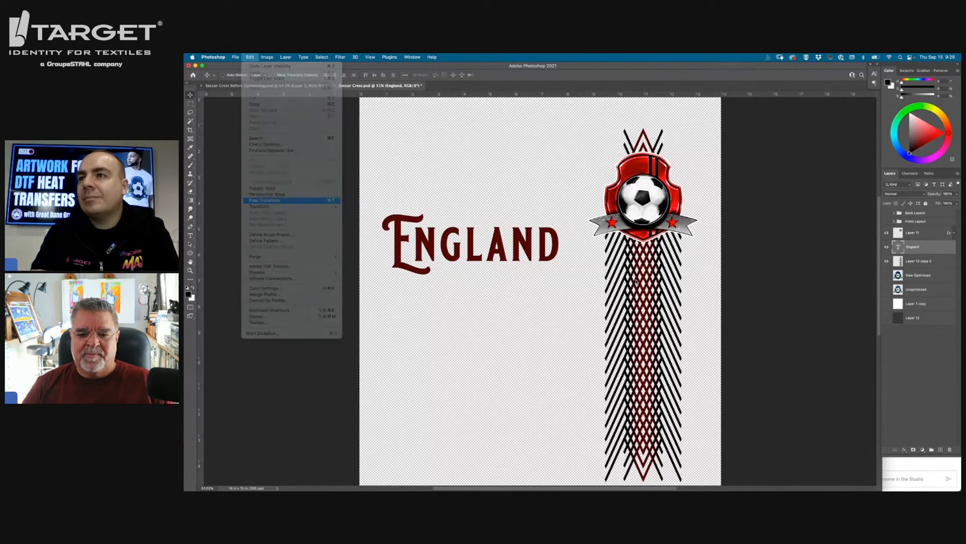
pyautogui.moveTo(570, 195); pyautogui.dragTo(522, 328)
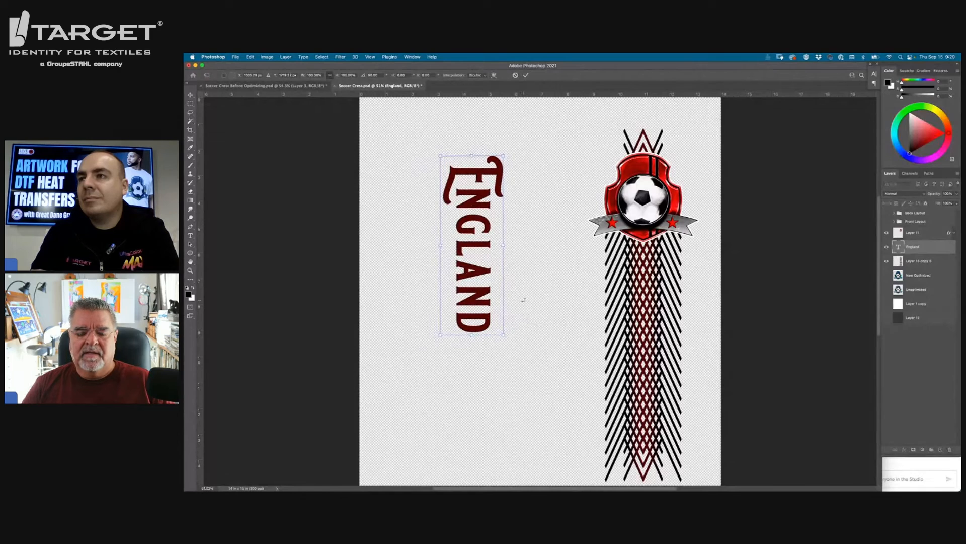
pyautogui.press('Return')
# Center the vertical England text on the lattice stripe just below the crest and show the dark background layer again
pyautogui.moveTo(487, 187); pyautogui.dragTo(658, 276)
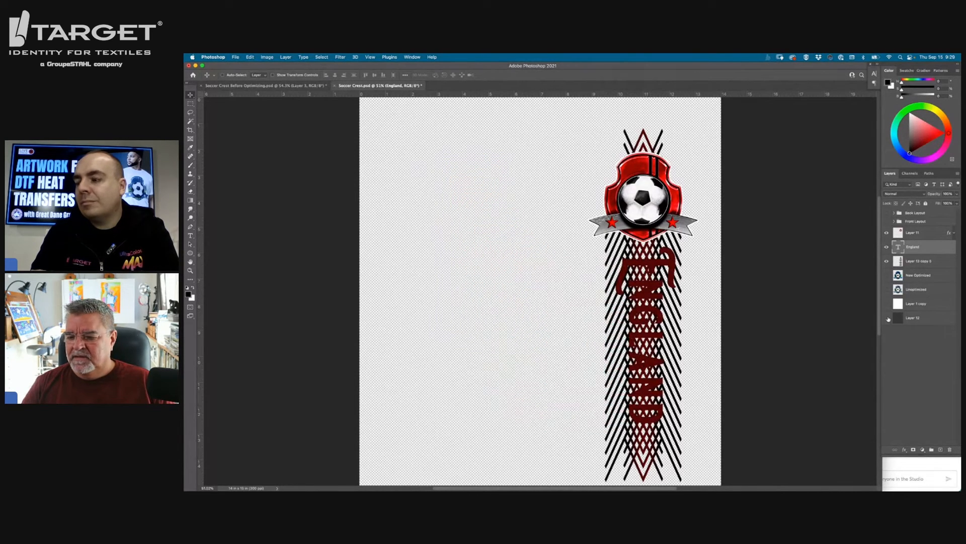
pyautogui.click(888, 317)
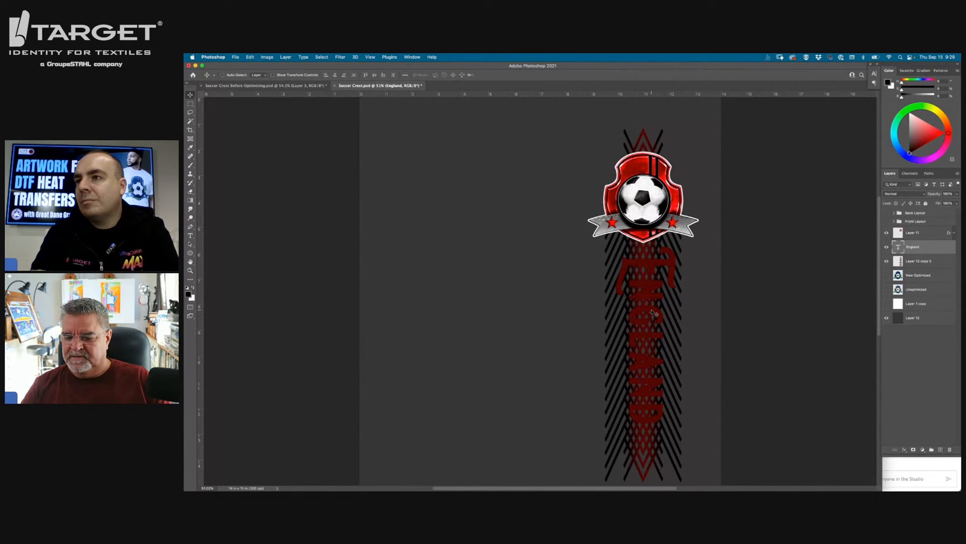
pyautogui.moveTo(647, 300); pyautogui.dragTo(645, 295)
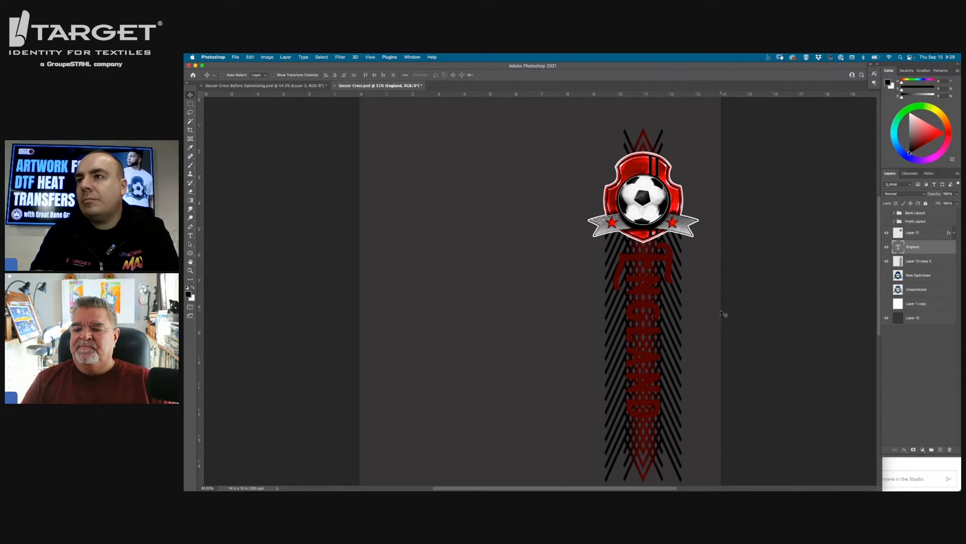
# Add a black outside stroke to the England text and make it slightly thicker
pyautogui.doubleClick(940, 250)
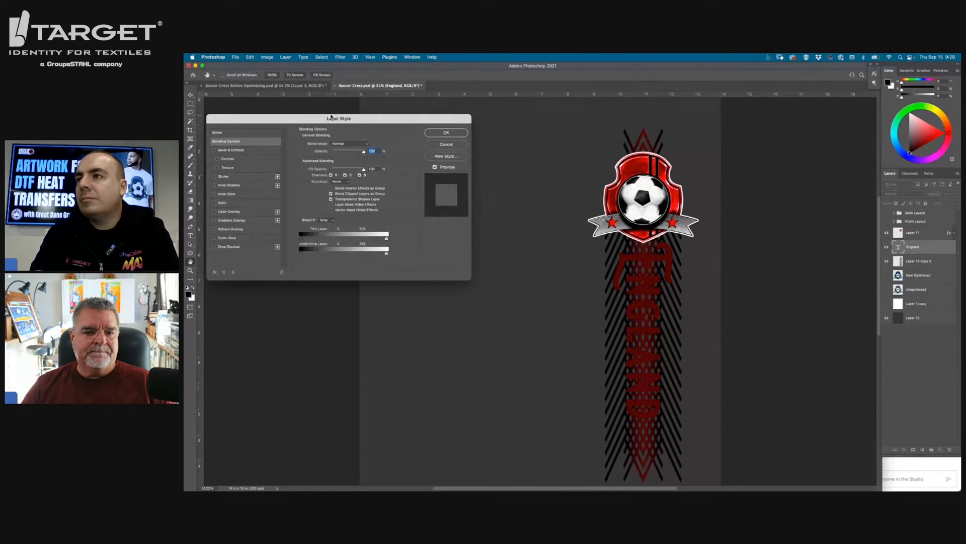
pyautogui.moveTo(331, 118); pyautogui.dragTo(372, 114)
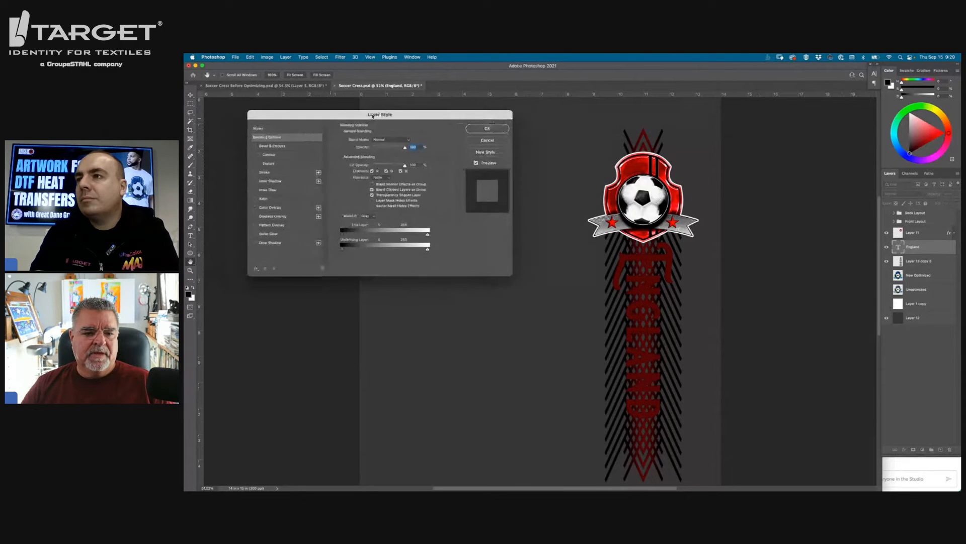
pyautogui.click(262, 173)
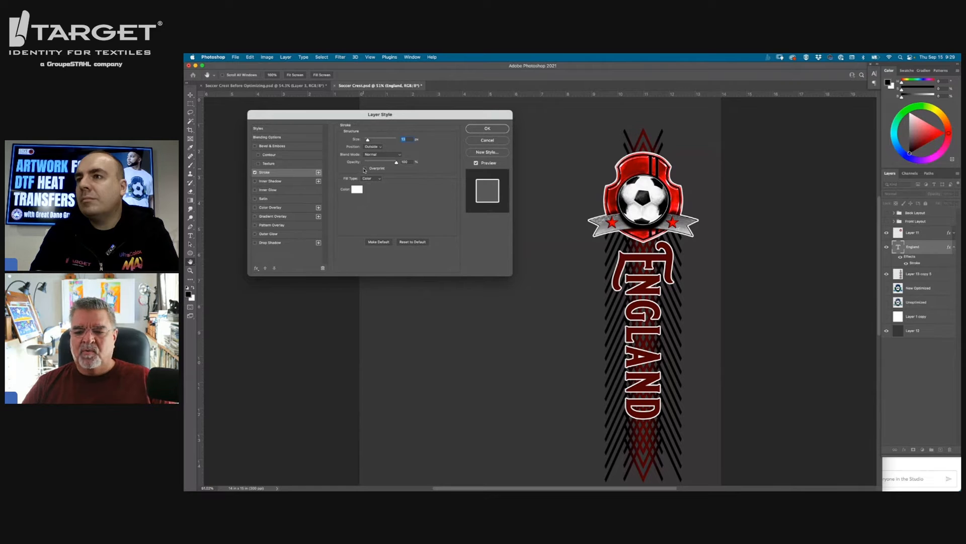
pyautogui.click(357, 189)
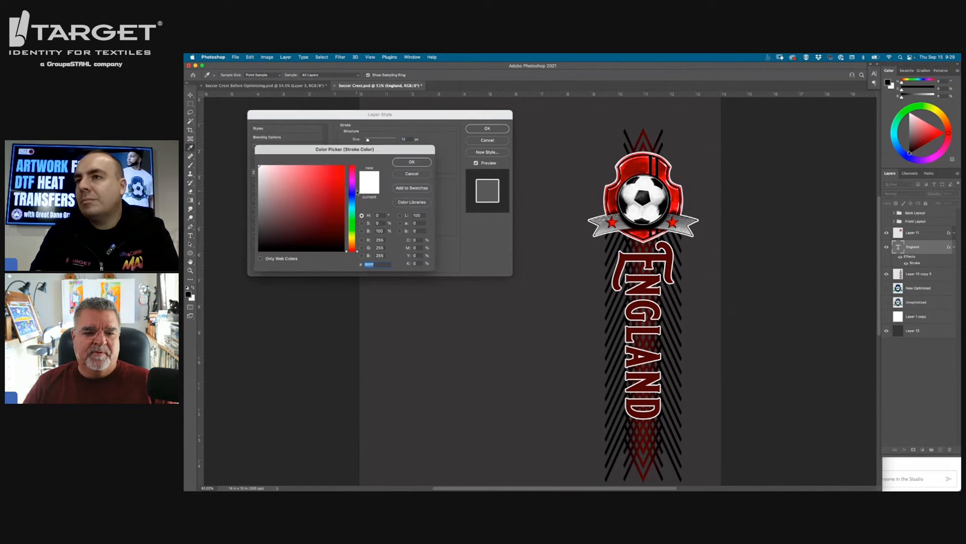
pyautogui.moveTo(273, 186); pyautogui.dragTo(267, 249)
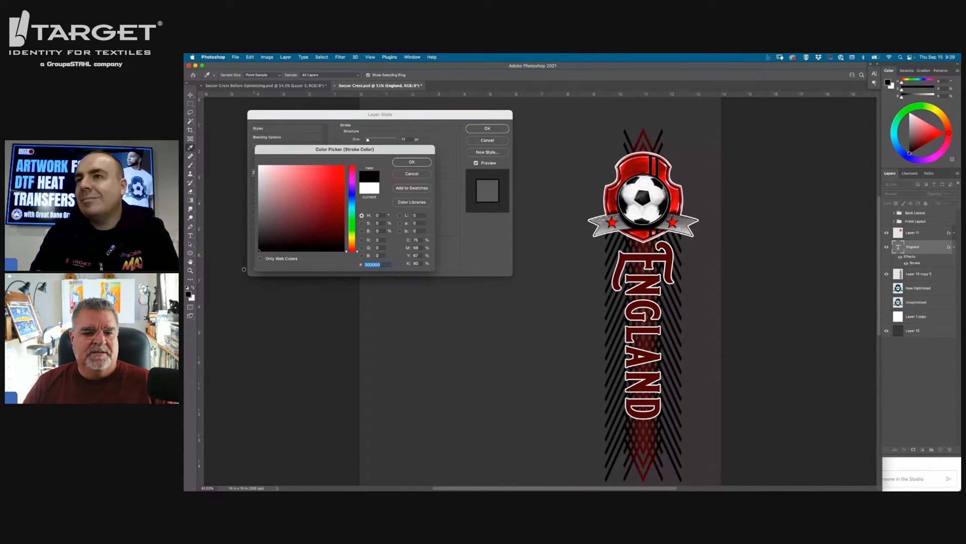
pyautogui.click(411, 161)
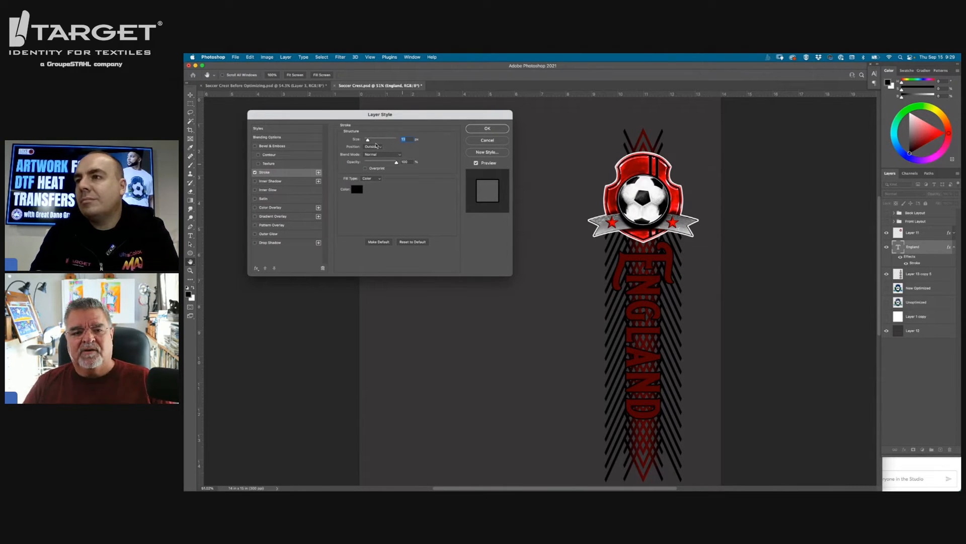
pyautogui.moveTo(367, 140)
pyautogui.mouseDown()
pyautogui.moveTo(379, 140)
pyautogui.moveTo(368, 141)
pyautogui.mouseUp()
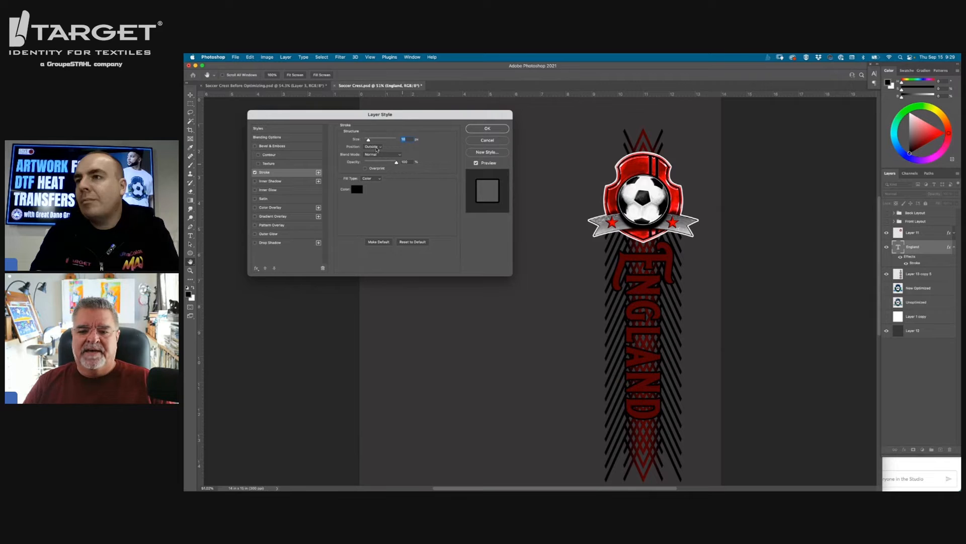
# Try the Inside position for the England text's stroke and set it back to Outside
pyautogui.click(373, 146)
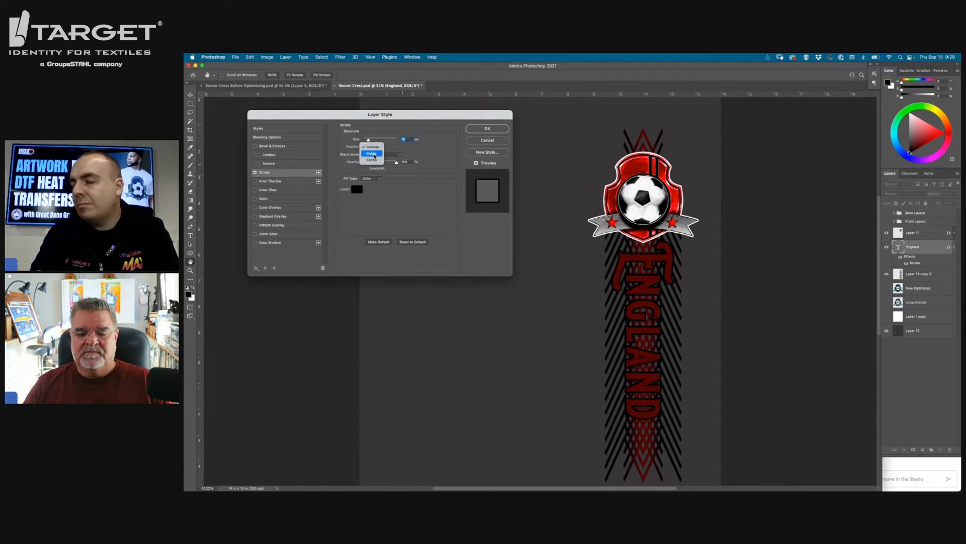
pyautogui.click(375, 155)
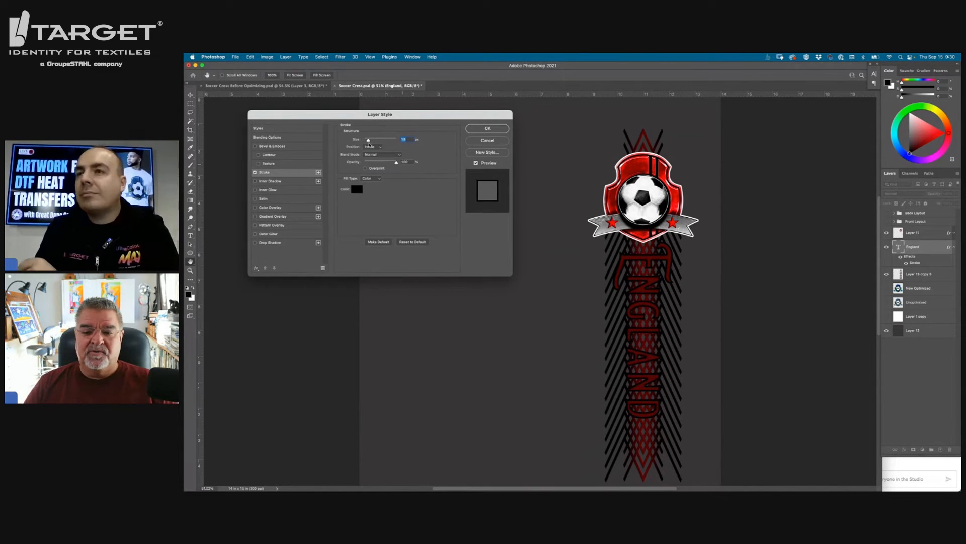
pyautogui.click(374, 147)
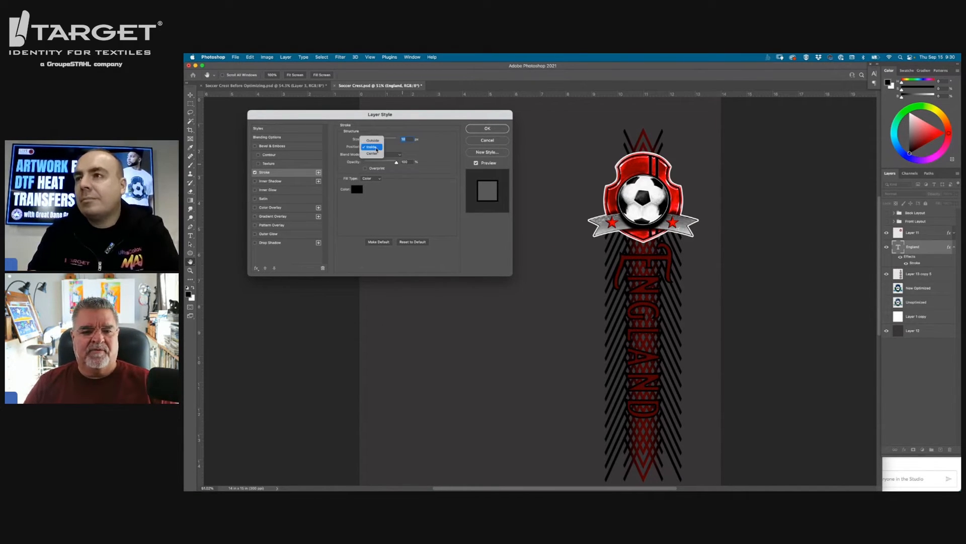
pyautogui.click(373, 141)
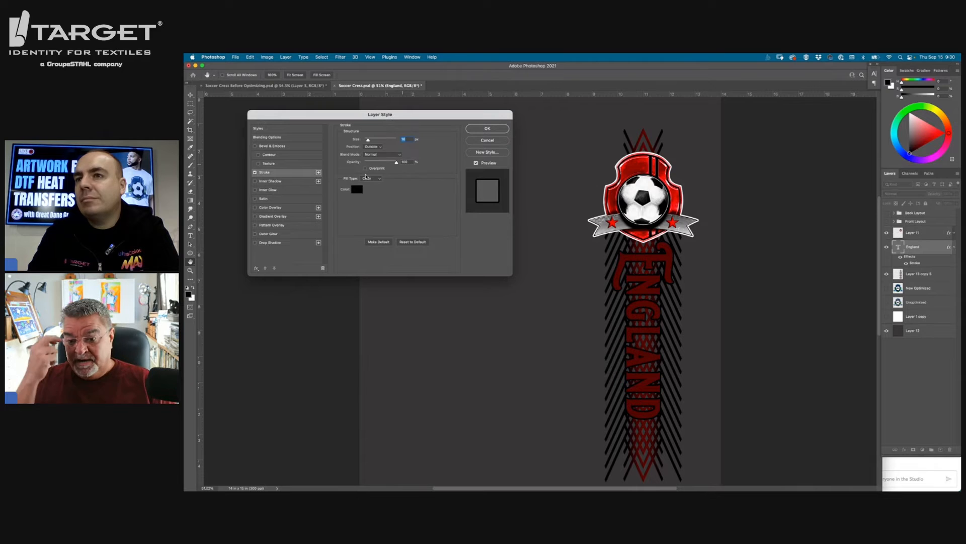
# Add a black Multiply drop shadow with 100% spread to the England text and increase its size slightly
pyautogui.click(255, 243)
pyautogui.click(266, 243)
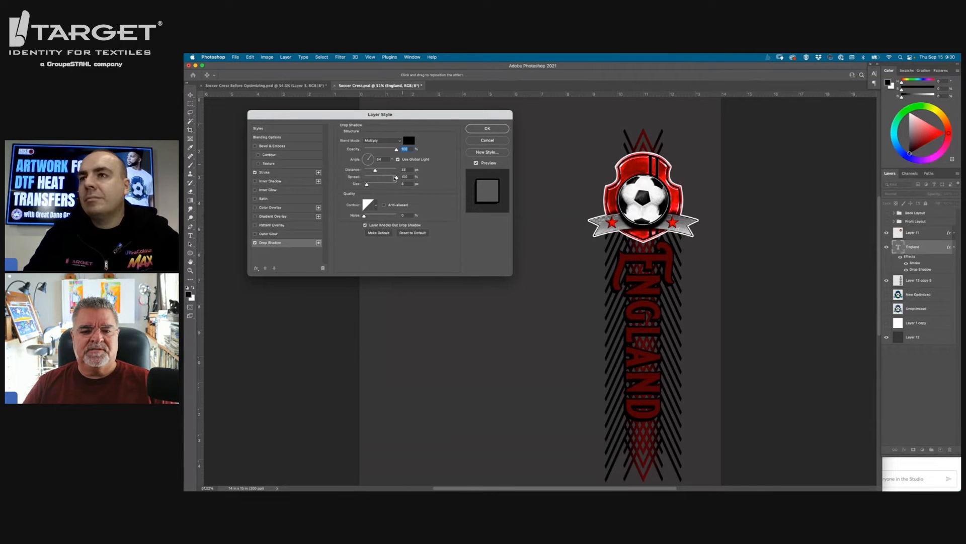
pyautogui.moveTo(395, 178); pyautogui.dragTo(369, 186)
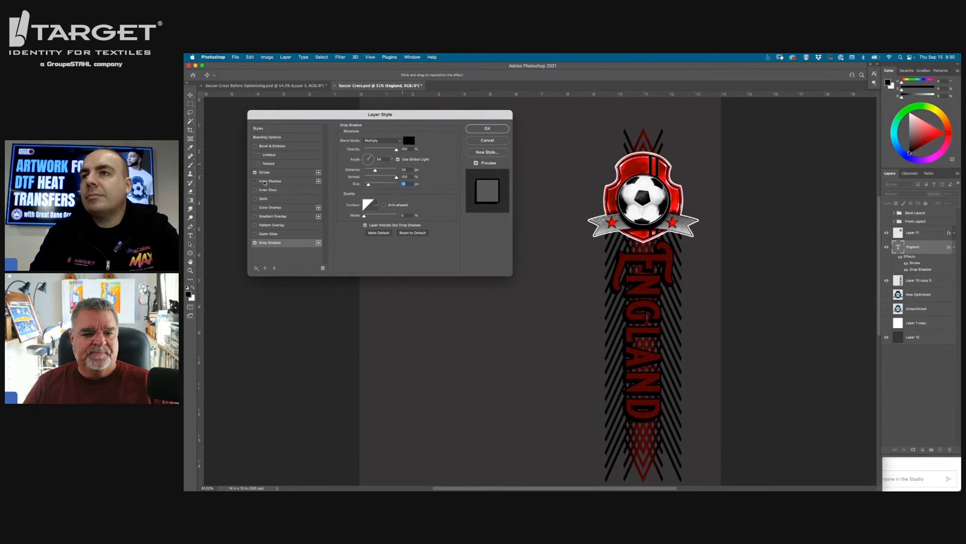
# Add a bright red inner shadow to the England text with increased distance, 100% choke and 0 px size, and apply the layer style
pyautogui.click(255, 181)
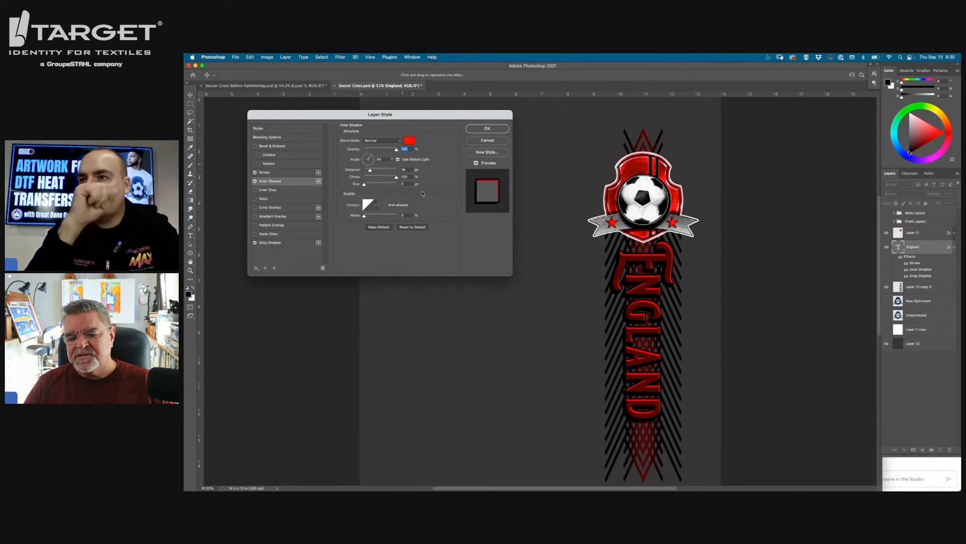
pyautogui.click(407, 142)
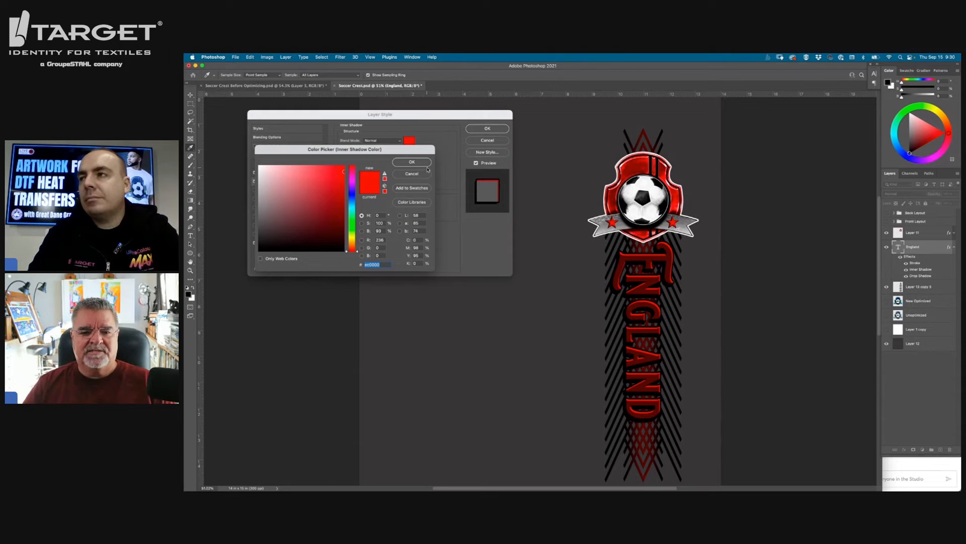
pyautogui.click(411, 162)
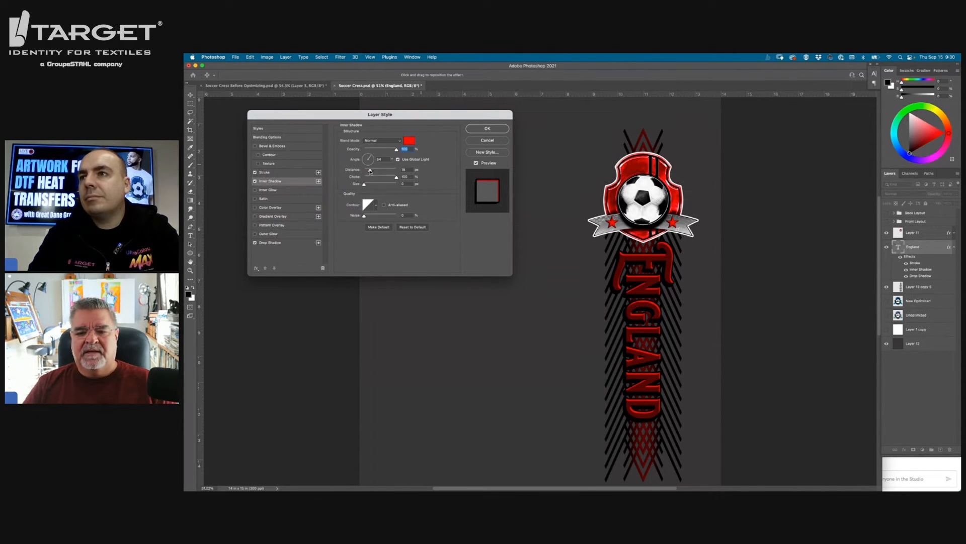
pyautogui.moveTo(369, 173)
pyautogui.mouseDown()
pyautogui.moveTo(390, 171)
pyautogui.moveTo(367, 174)
pyautogui.moveTo(374, 172)
pyautogui.mouseUp()
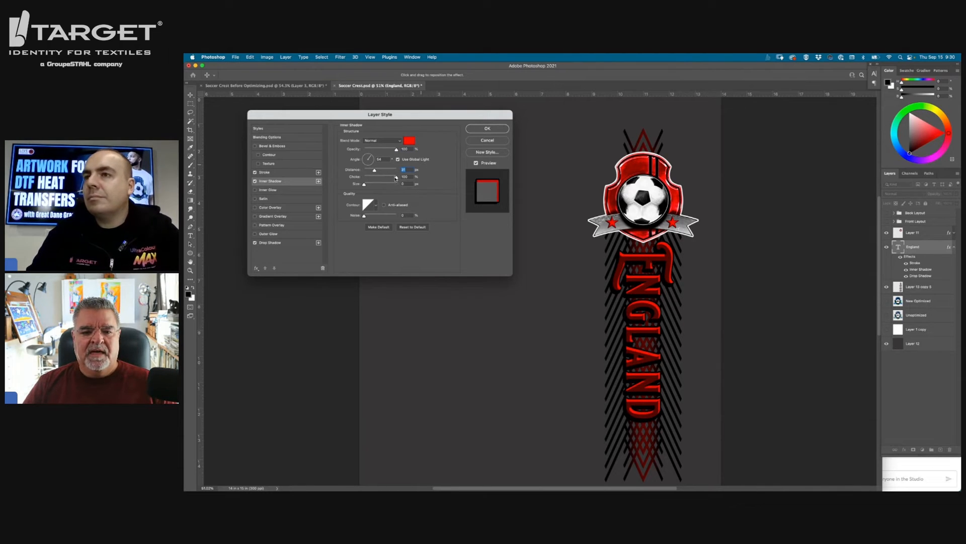
pyautogui.moveTo(397, 178); pyautogui.dragTo(378, 180)
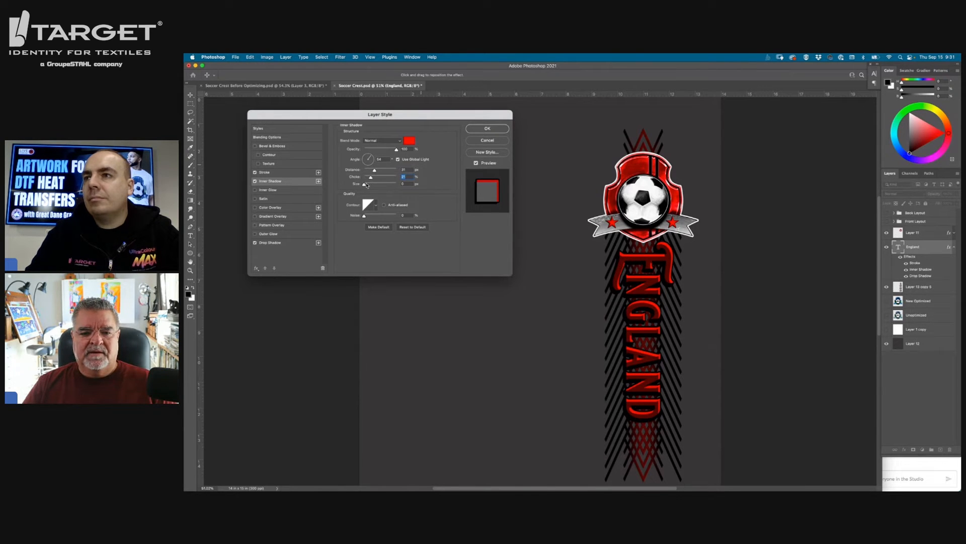
pyautogui.moveTo(368, 185); pyautogui.dragTo(372, 188)
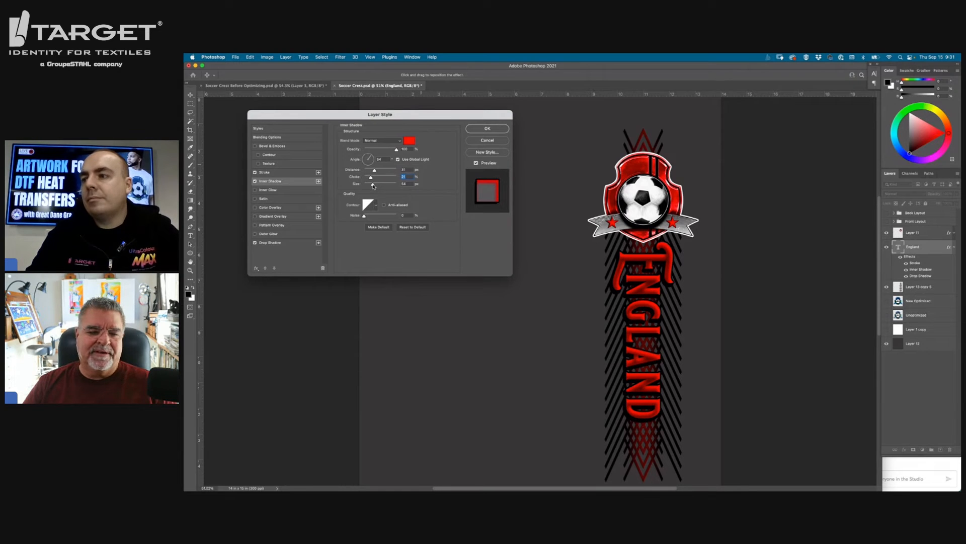
pyautogui.moveTo(373, 186)
pyautogui.mouseDown()
pyautogui.moveTo(357, 189)
pyautogui.moveTo(408, 176)
pyautogui.moveTo(364, 185)
pyautogui.mouseUp()
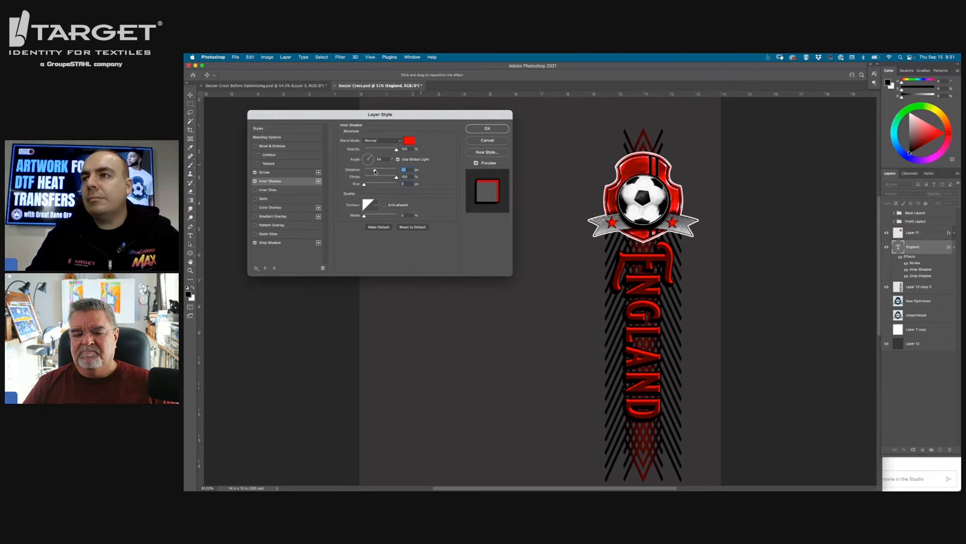
pyautogui.click(487, 128)
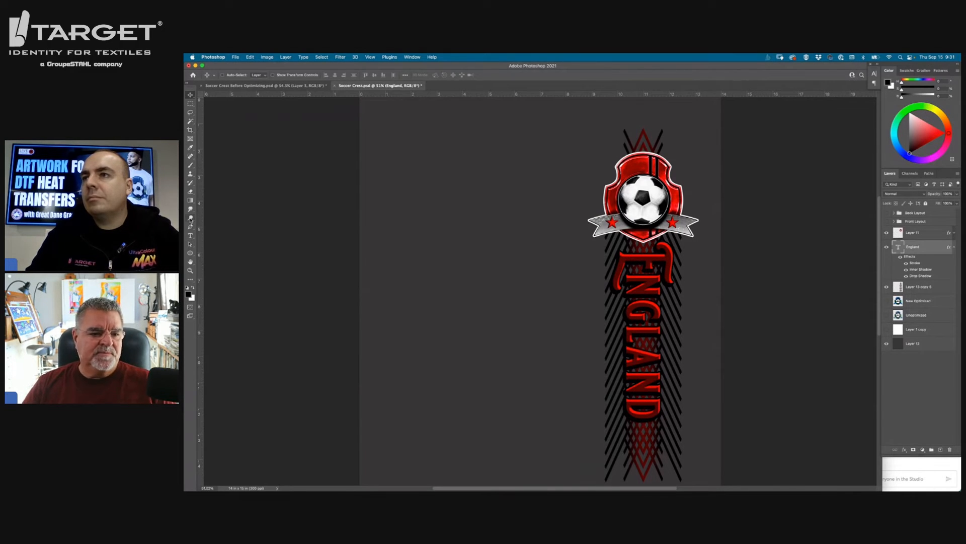
# Add the text "Football" as a new type layer on the empty canvas beside the crest
pyautogui.click(191, 236)
pyautogui.click(454, 234)
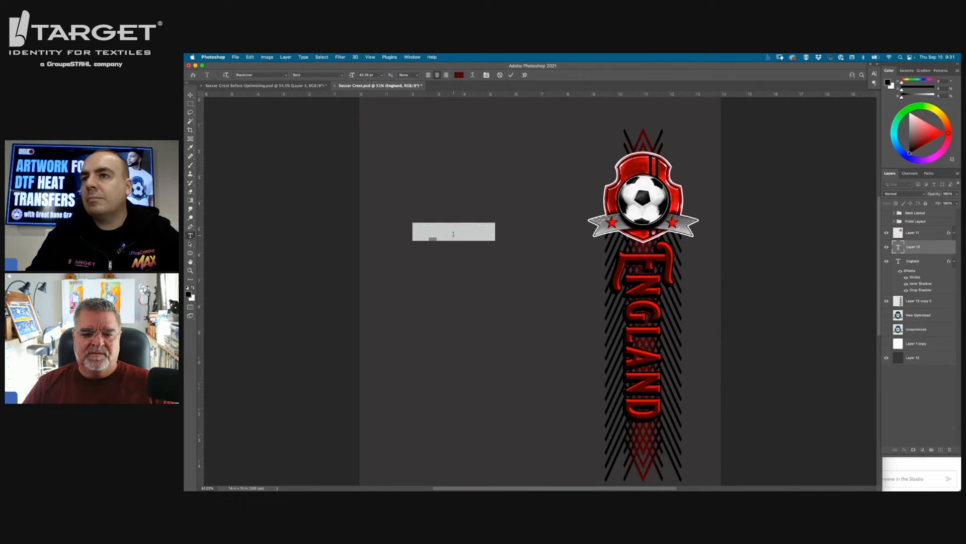
pyautogui.write('Tootball')
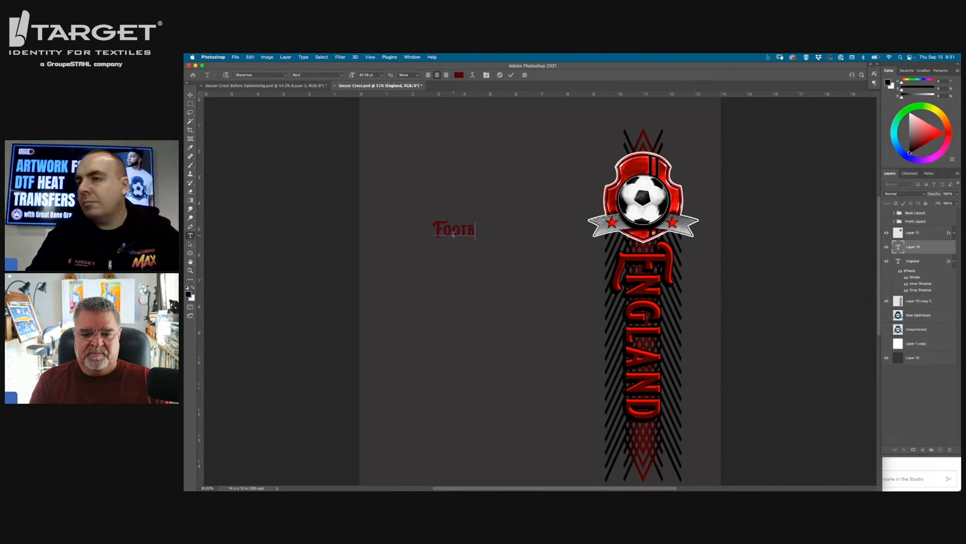
pyautogui.click(190, 95)
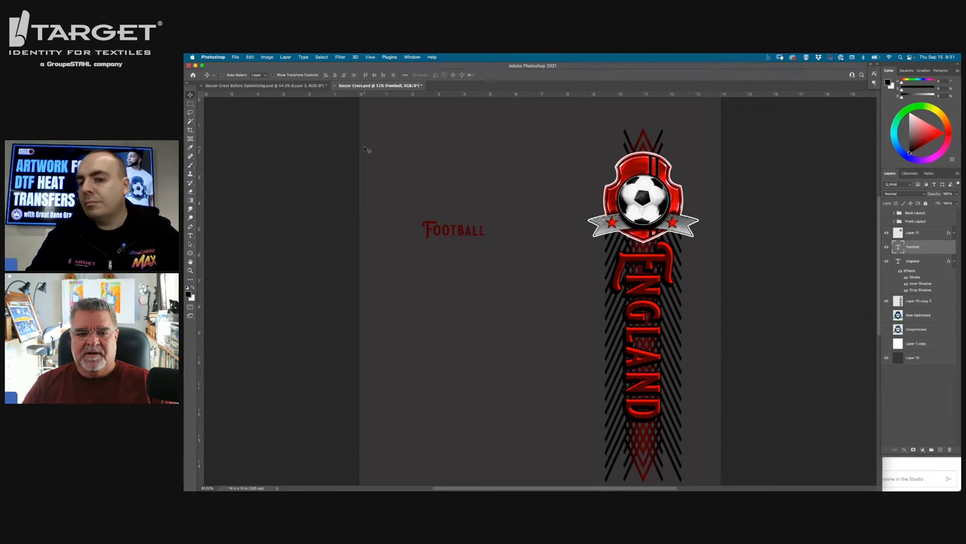
# Change the font of the Football text to Brittany Signature Regular
pyautogui.doubleClick(899, 248)
pyautogui.click(267, 75)
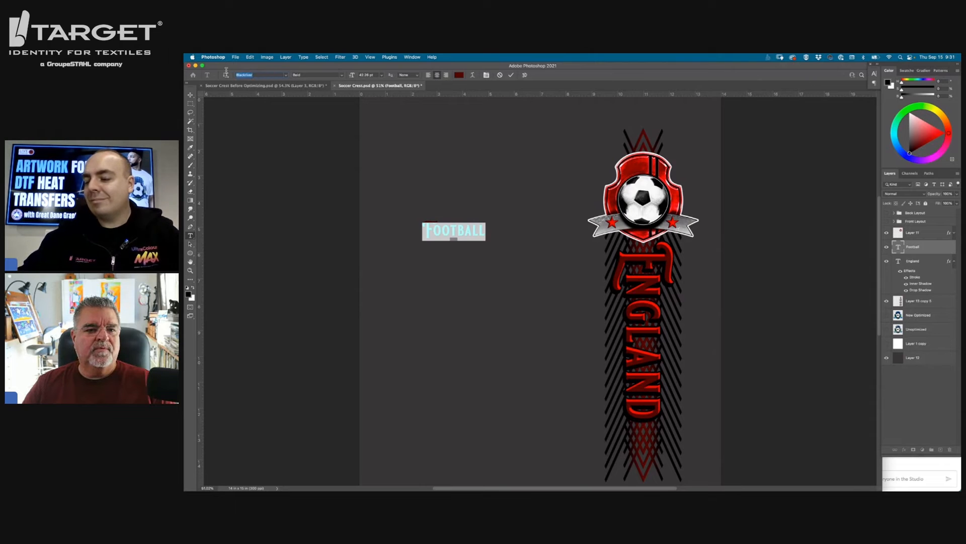
pyautogui.write('brit')
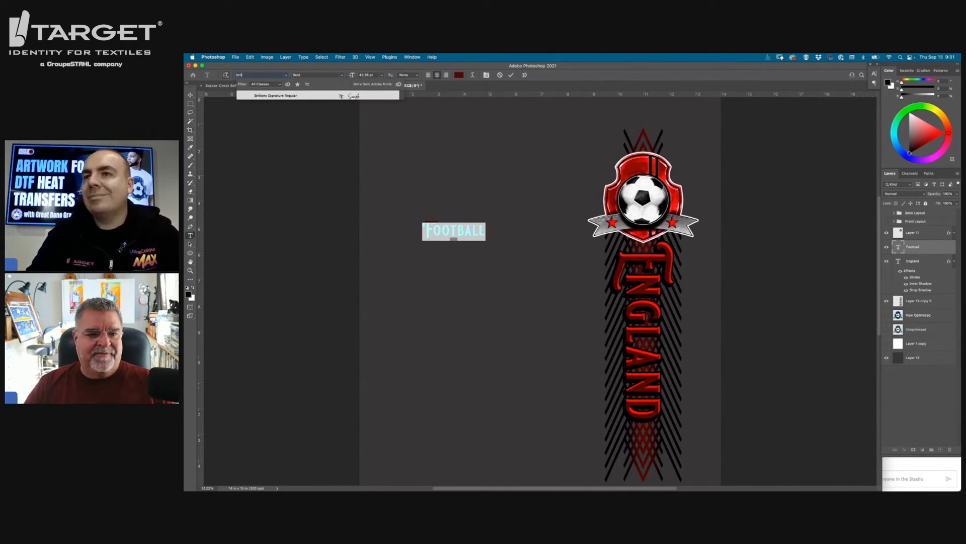
pyautogui.press('Return')
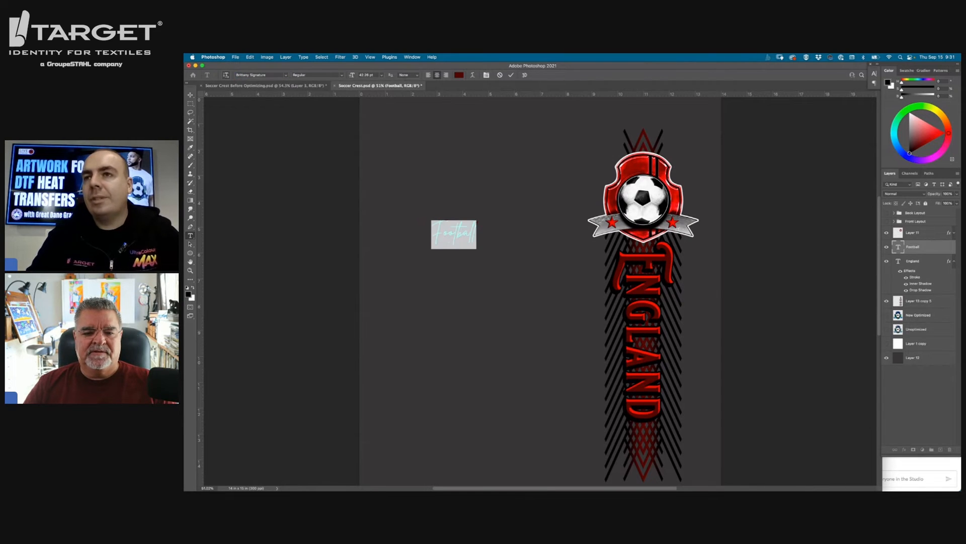
pyautogui.press('super+Return')
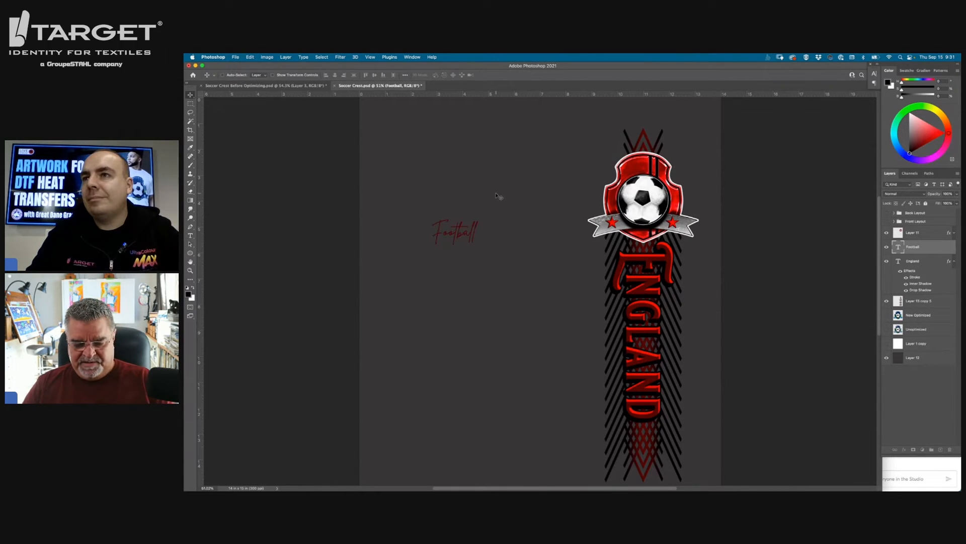
# Rotate the Football text about 91° clockwise and move it beside the lower part of the lattice stripe
pyautogui.press('super+t')
pyautogui.moveTo(499, 230); pyautogui.dragTo(490, 299)
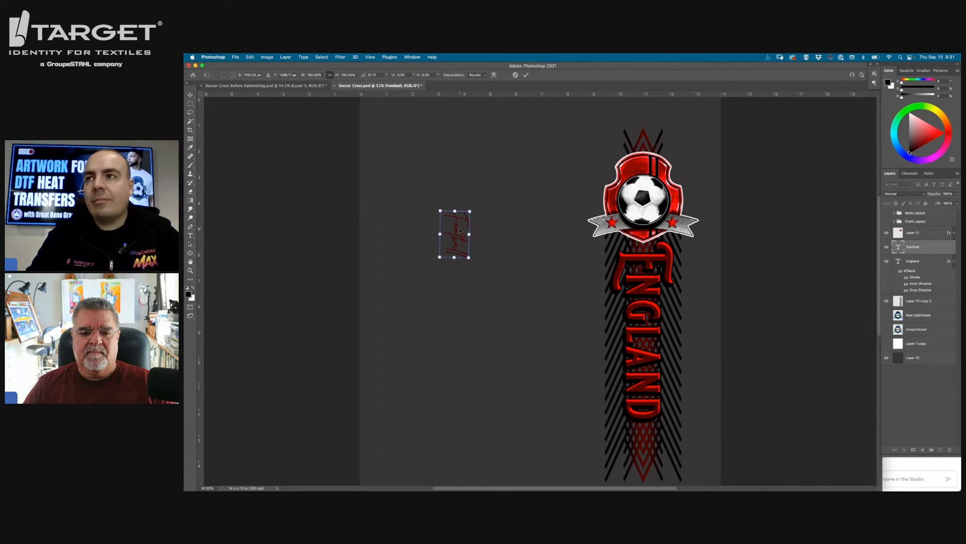
pyautogui.press('Return')
pyautogui.moveTo(460, 230); pyautogui.dragTo(580, 375)
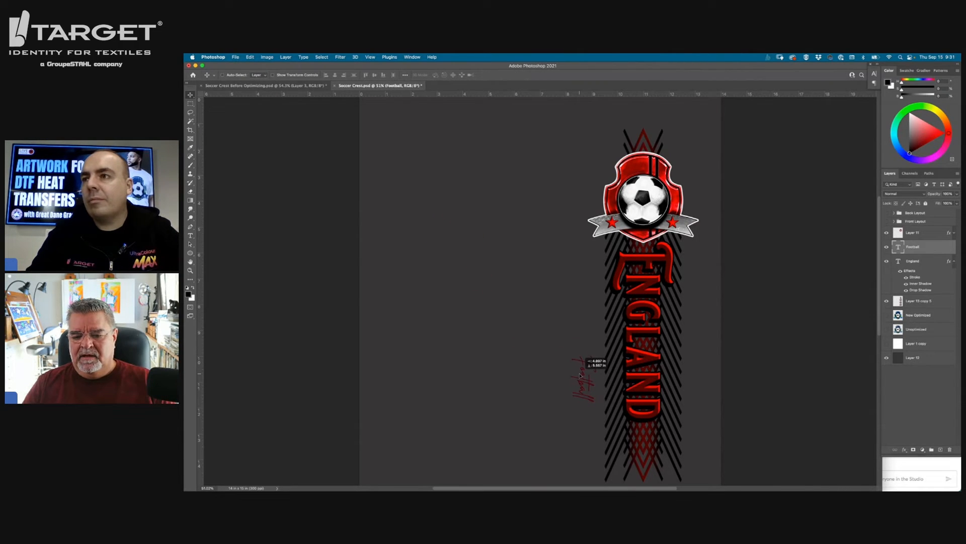
# Recolor the Football text with the bright red sampled from the star on the crest's ribbon
pyautogui.doubleClick(580, 375)
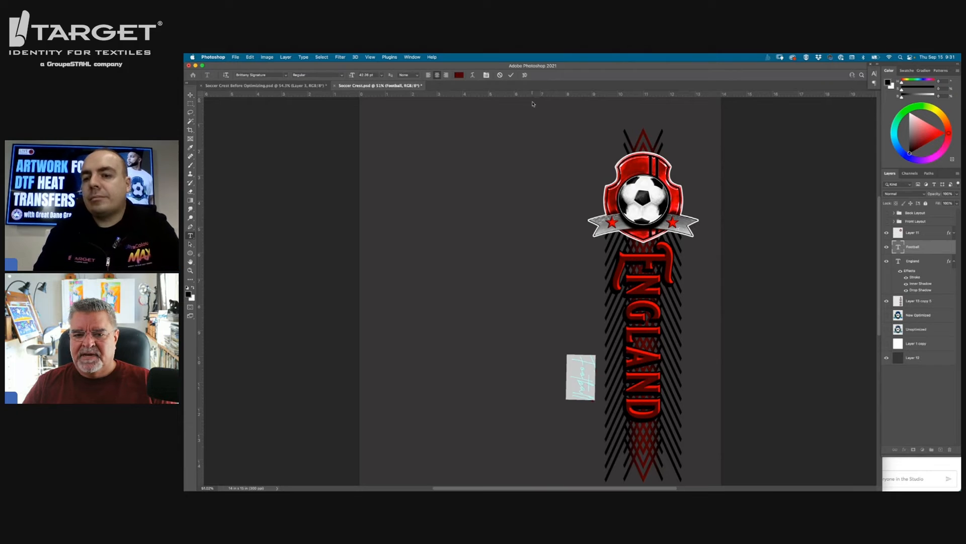
pyautogui.click(459, 75)
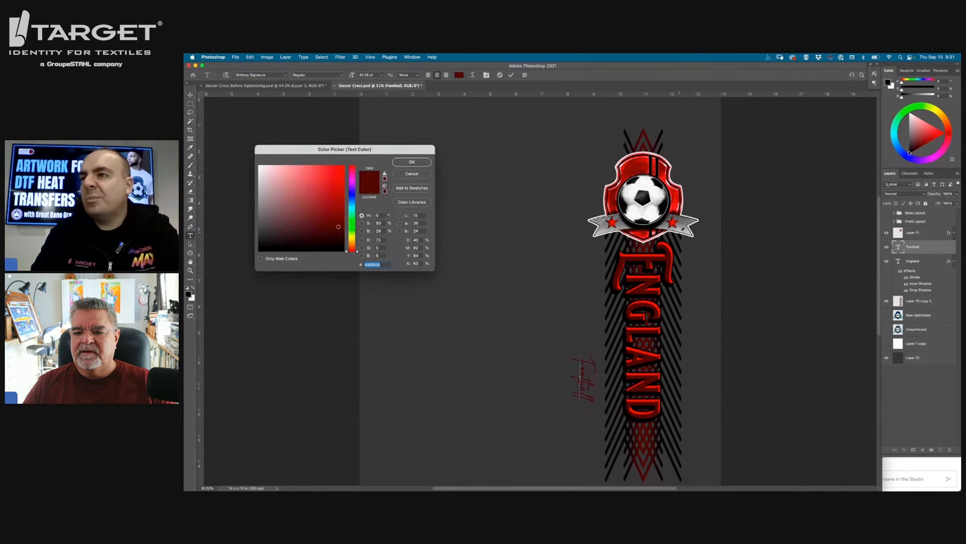
pyautogui.click(672, 223)
pyautogui.click(401, 162)
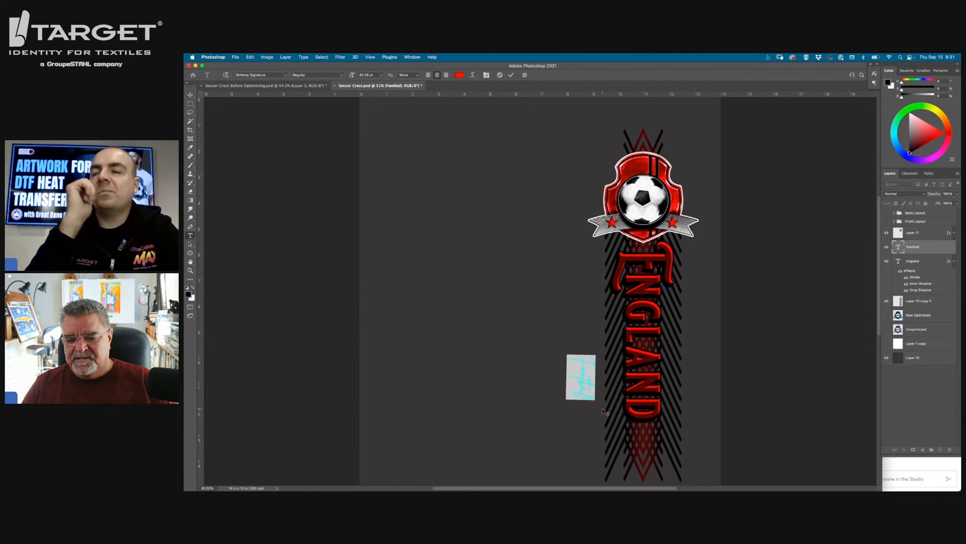
pyautogui.press('super+Return')
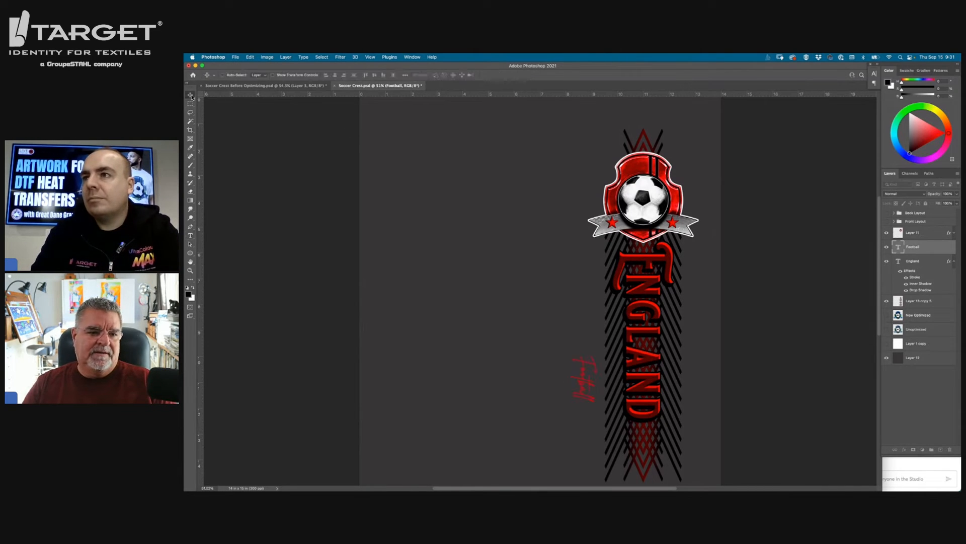
# Scale the Football text to about 168% and position it over the lattice stripe's left edge, beside the last letters of England
pyautogui.press('super+t')
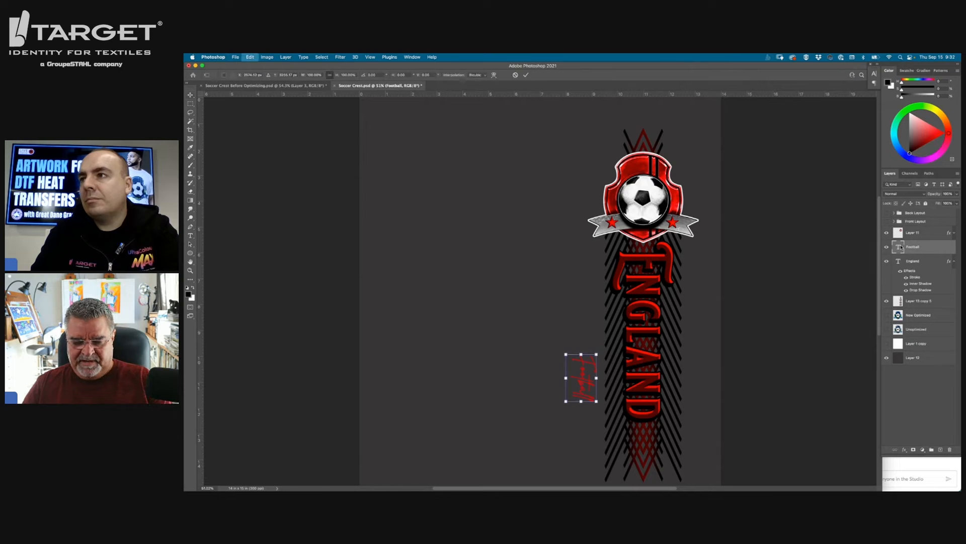
pyautogui.click(250, 57)
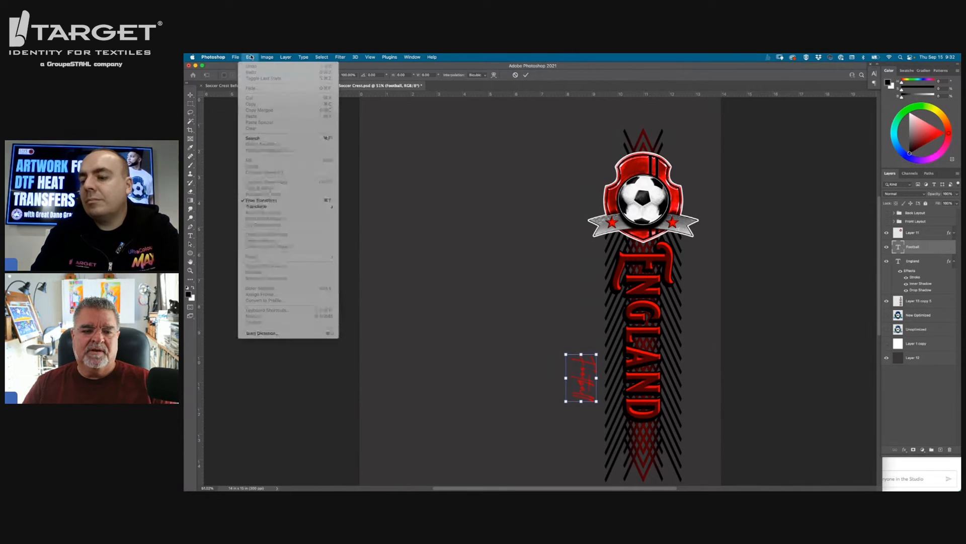
pyautogui.moveTo(255, 57)
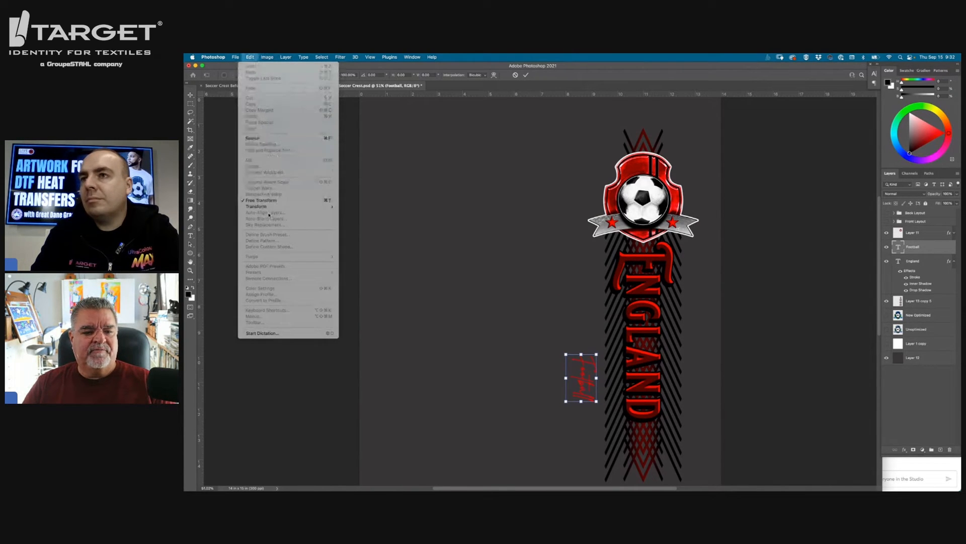
pyautogui.click(755, 297)
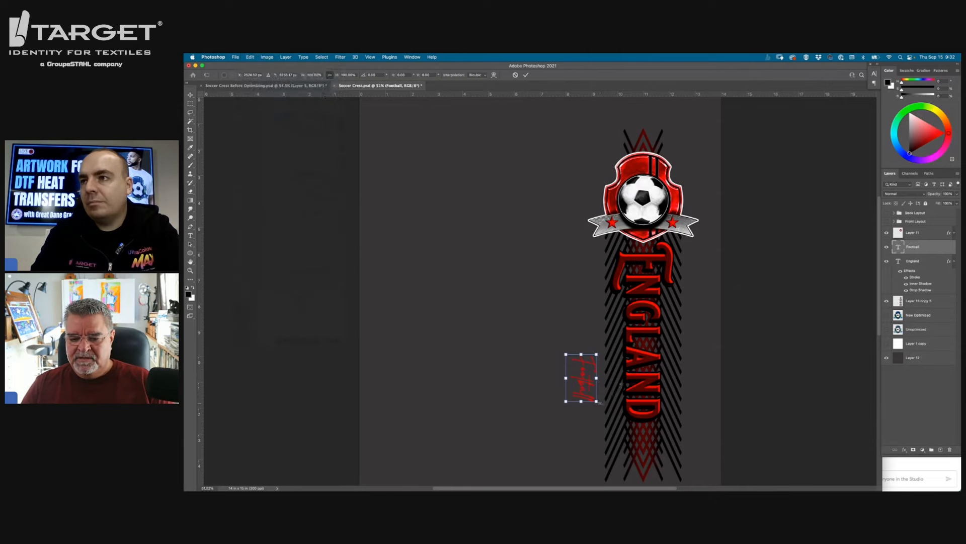
pyautogui.moveTo(597, 401)
pyautogui.mouseDown()
pyautogui.moveTo(617, 433)
pyautogui.moveTo(599, 393)
pyautogui.moveTo(603, 416)
pyautogui.mouseUp()
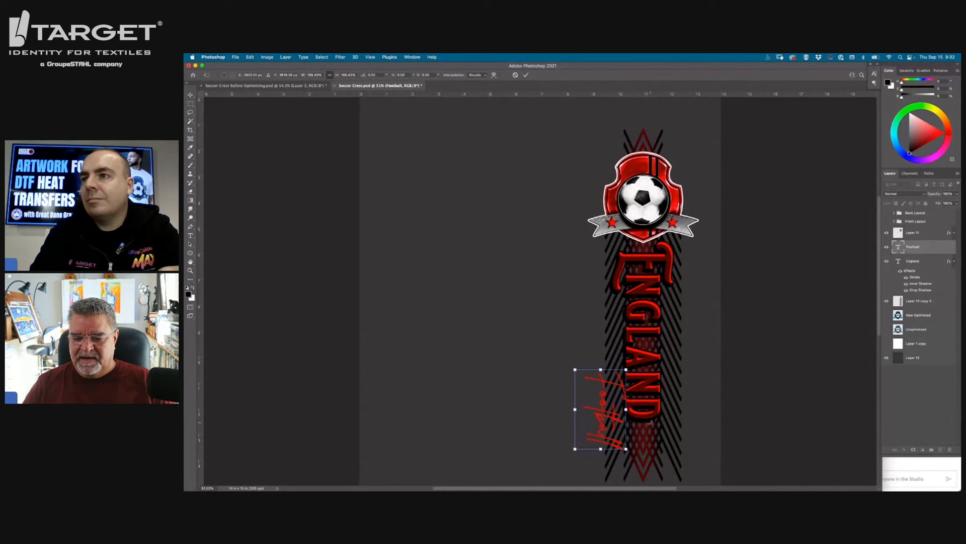
pyautogui.press('Right')
pyautogui.press('Right')
pyautogui.press('Right')
pyautogui.press('Right')
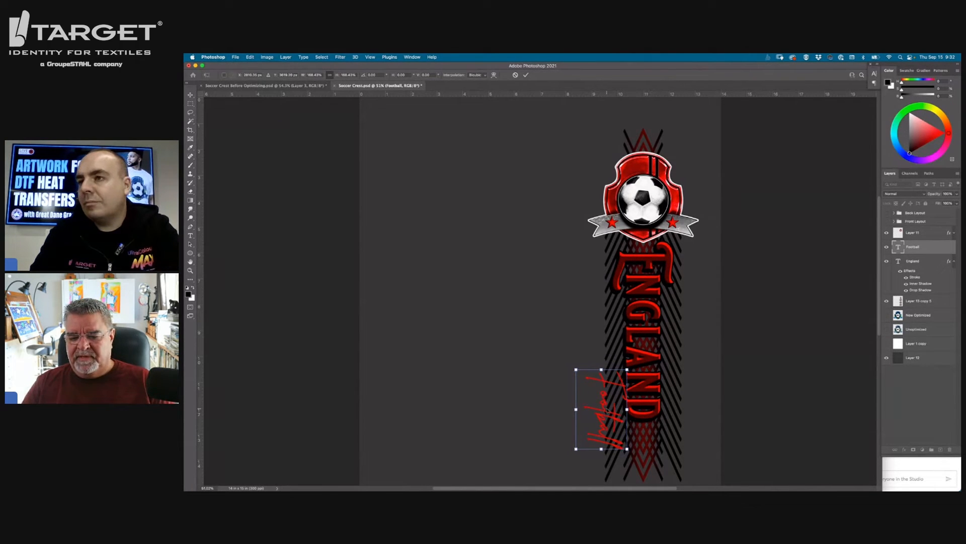
pyautogui.press('Return')
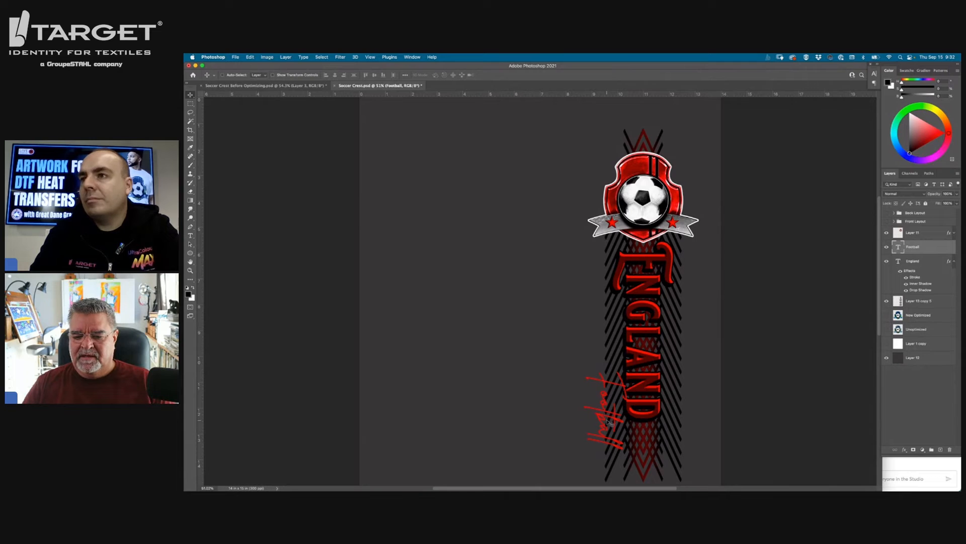
pyautogui.moveTo(609, 422); pyautogui.dragTo(608, 413)
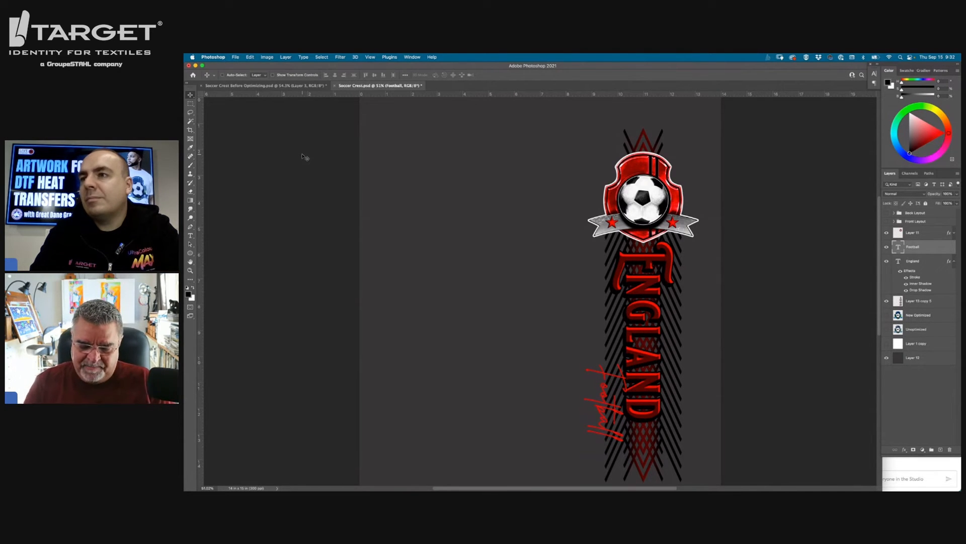
# Show the guides and add the text "22" as a new type layer on the shirt's empty left side
pyautogui.press('super+semicolon')
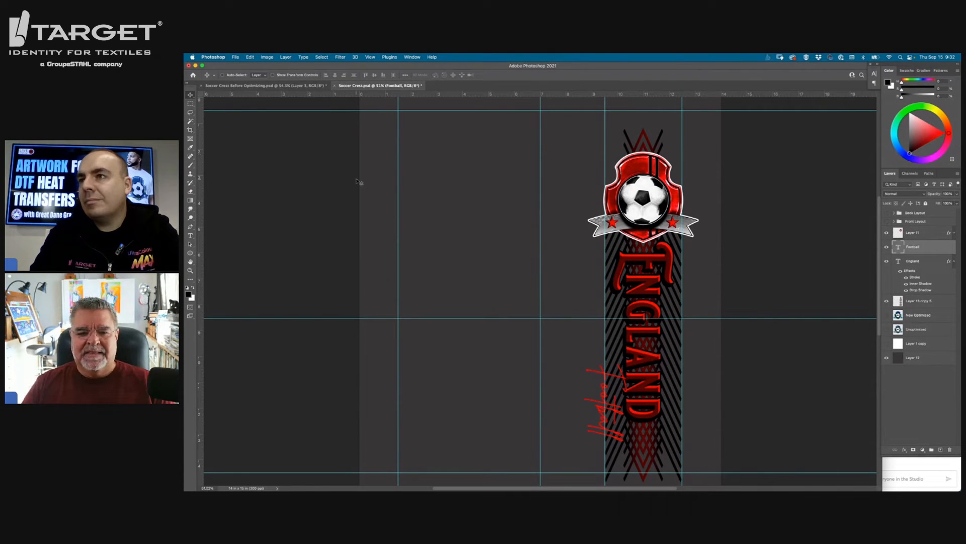
pyautogui.press('t')
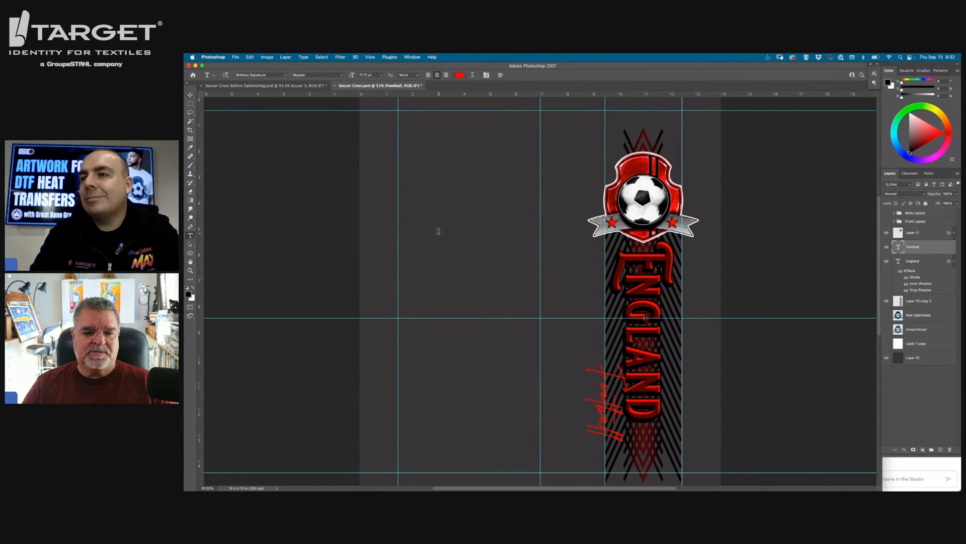
pyautogui.click(427, 213)
pyautogui.write('22')
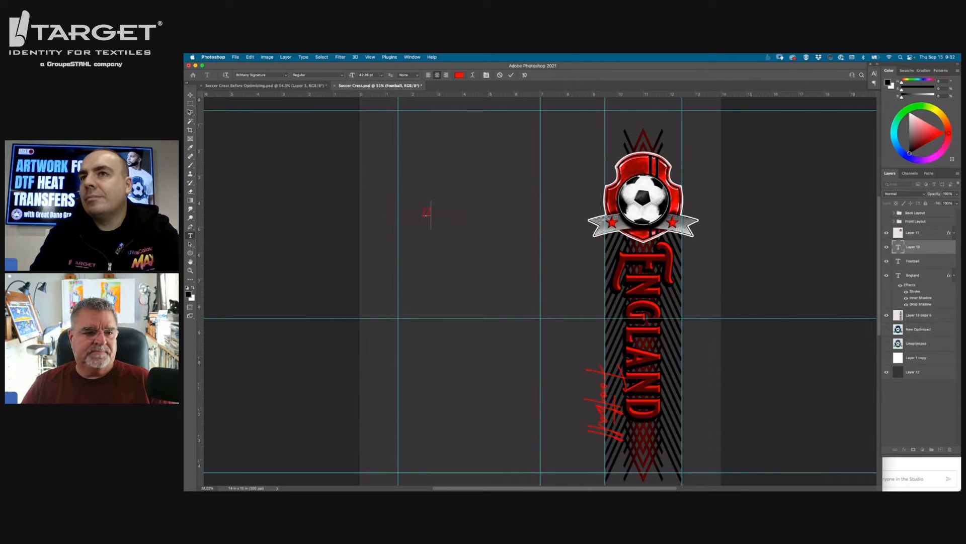
pyautogui.click(190, 95)
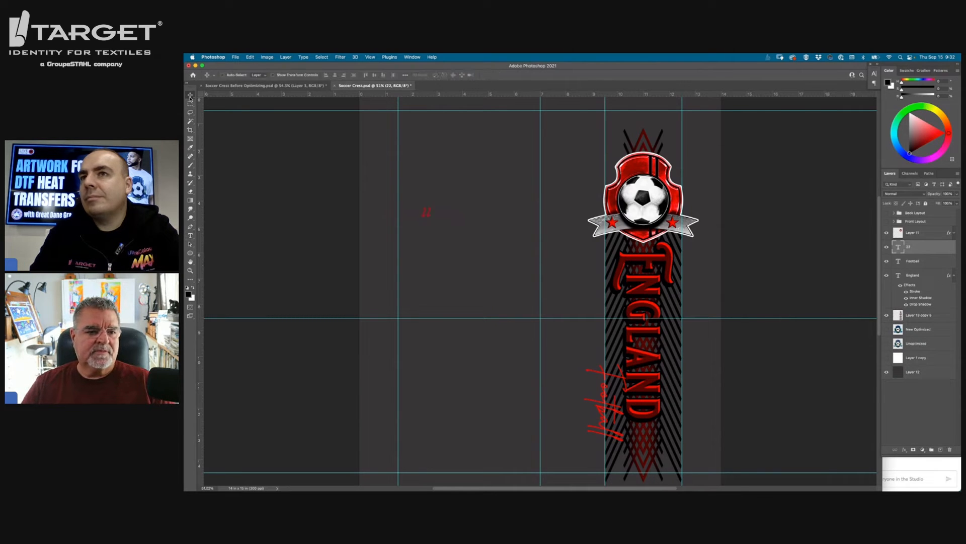
# Change the font of the number 22 to Diamond Regular
pyautogui.doubleClick(426, 213)
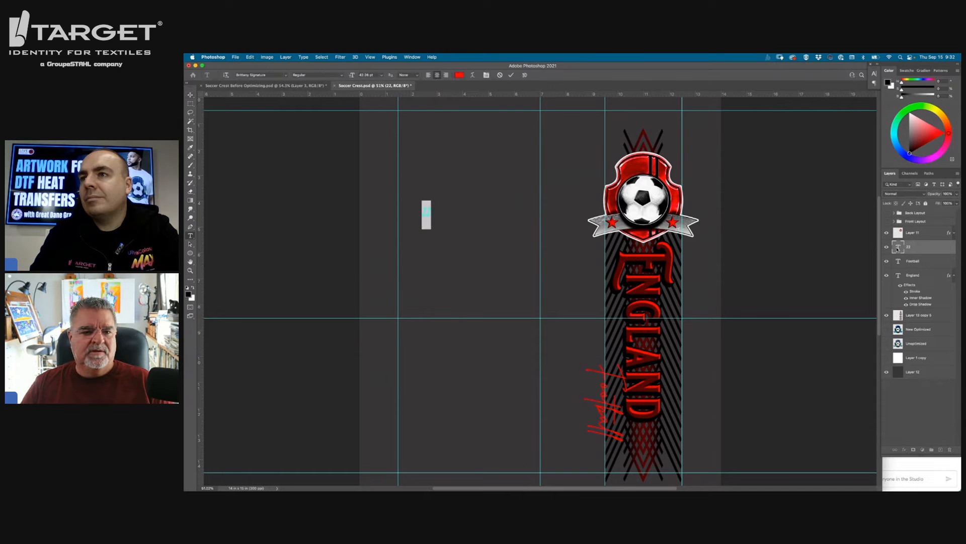
pyautogui.click(268, 76)
pyautogui.write('d')
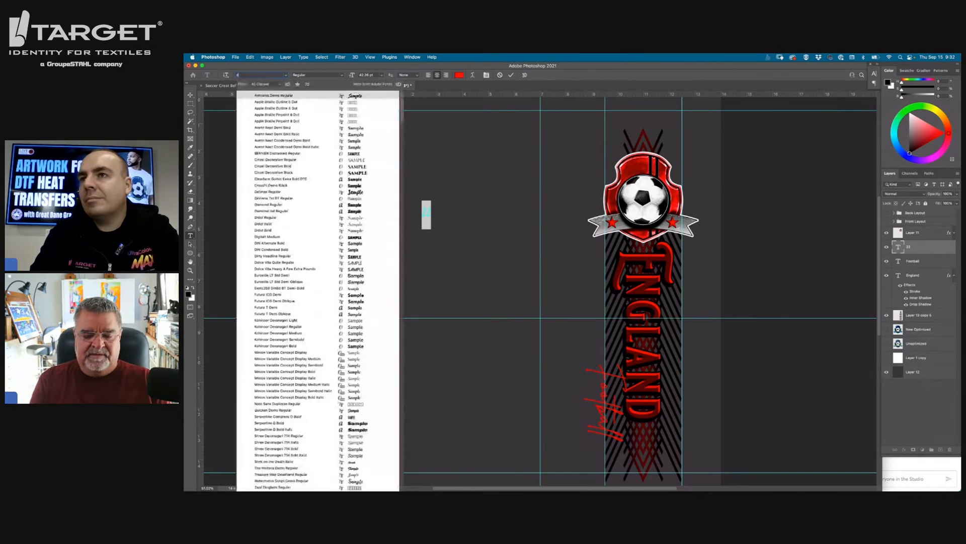
pyautogui.write('ia')
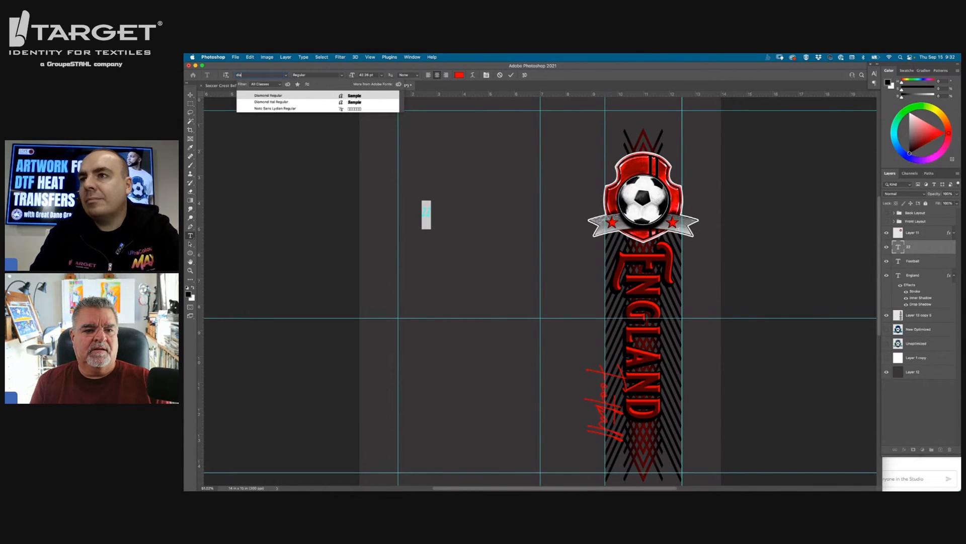
pyautogui.press('Return')
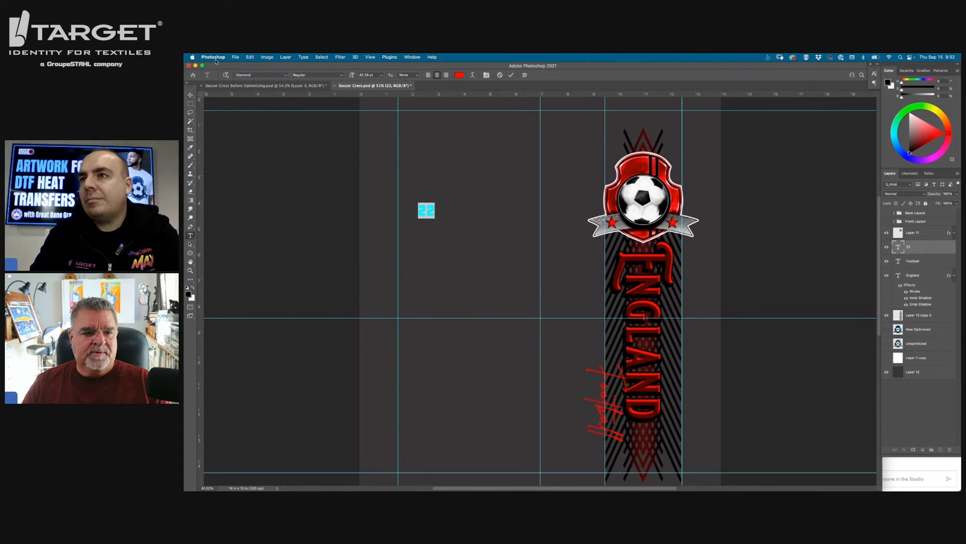
pyautogui.click(190, 94)
# Scale the number 22 to about 547%, place it against the leftmost vertical guide level with the crest, and hide the guides
pyautogui.press('super+t')
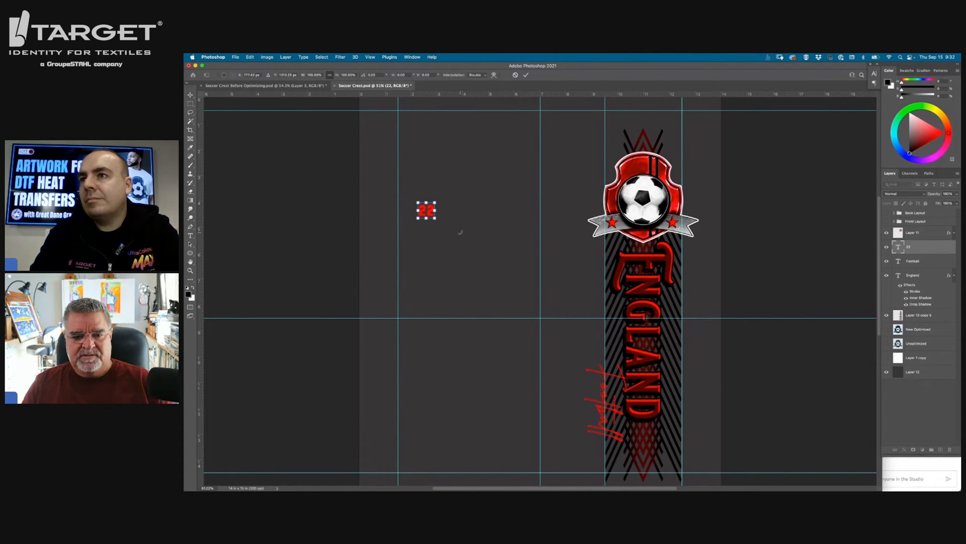
pyautogui.moveTo(435, 219); pyautogui.dragTo(494, 305)
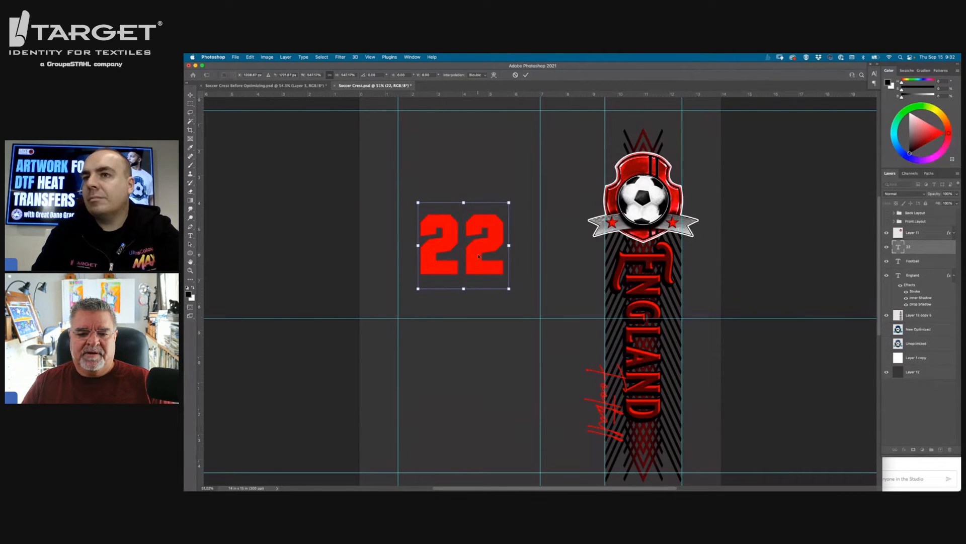
pyautogui.moveTo(480, 254); pyautogui.dragTo(460, 210)
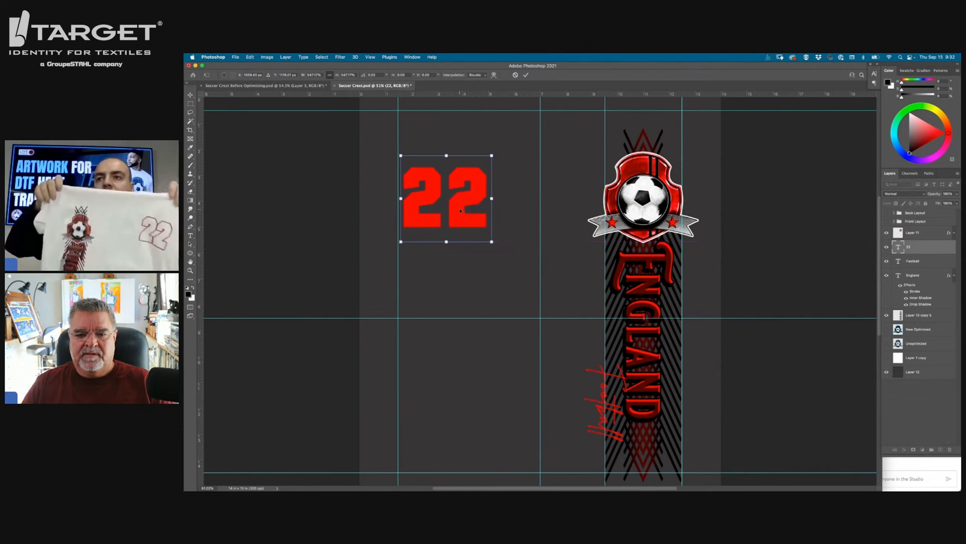
pyautogui.press('Return')
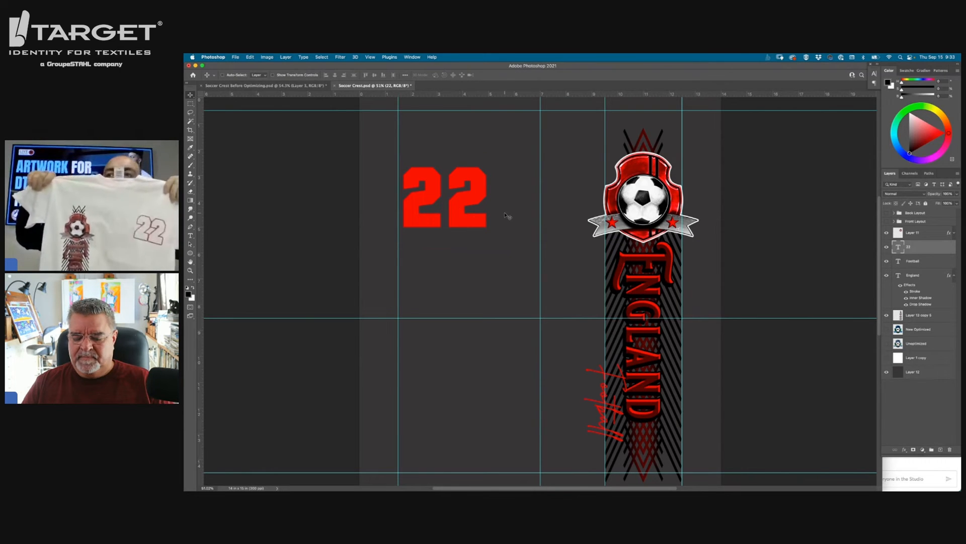
pyautogui.press('super')
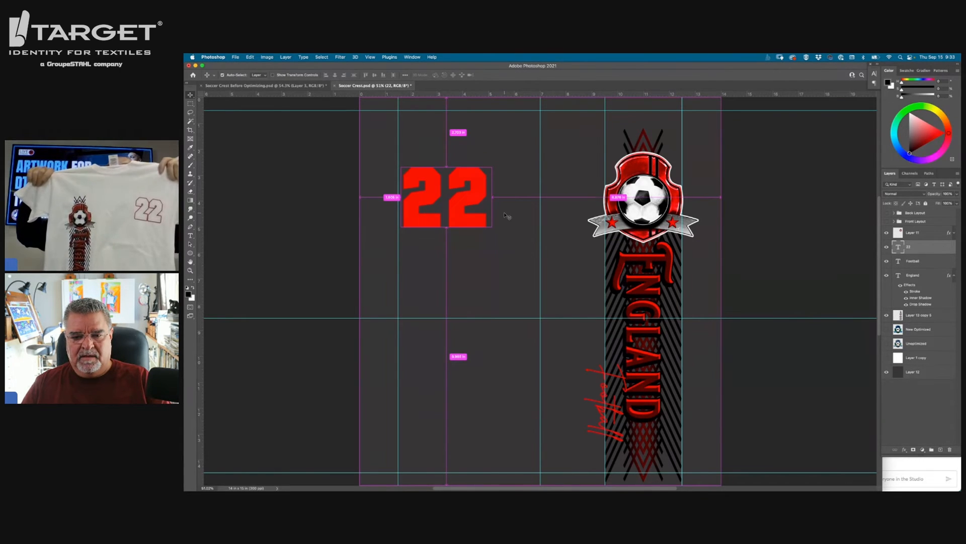
pyautogui.press('super+h')
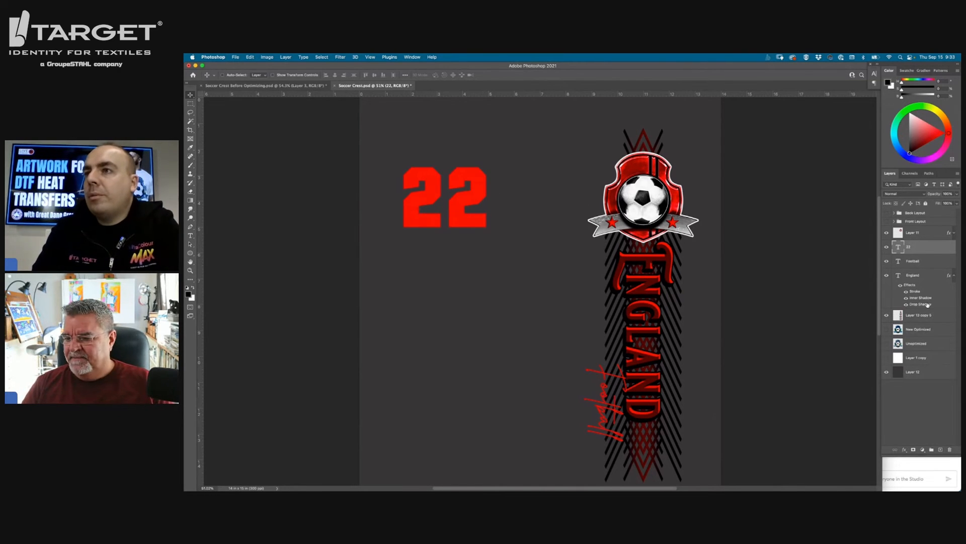
# Set the 22 layer's fill to 0% and add a slightly thicker outside stroke with the Gradient fill type
pyautogui.click(955, 276)
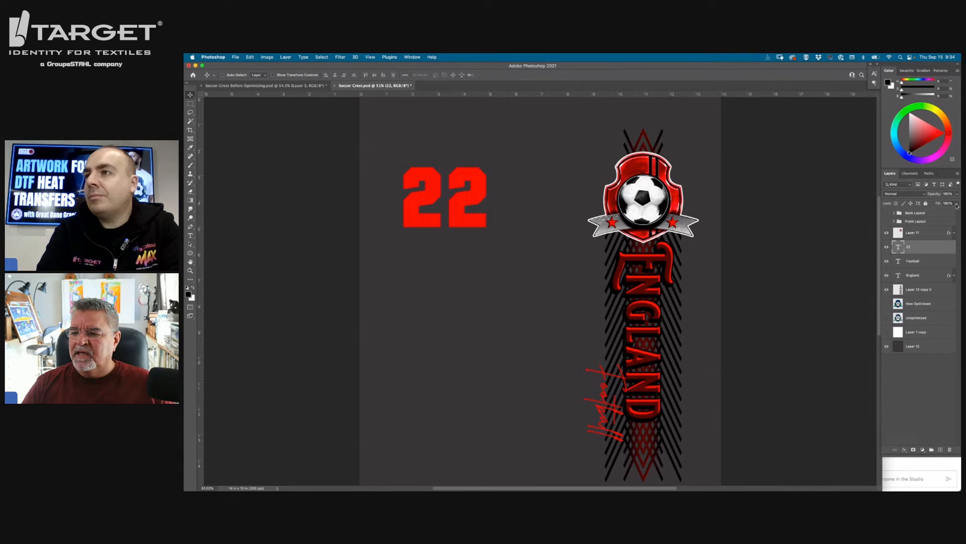
pyautogui.moveTo(957, 206); pyautogui.dragTo(921, 214)
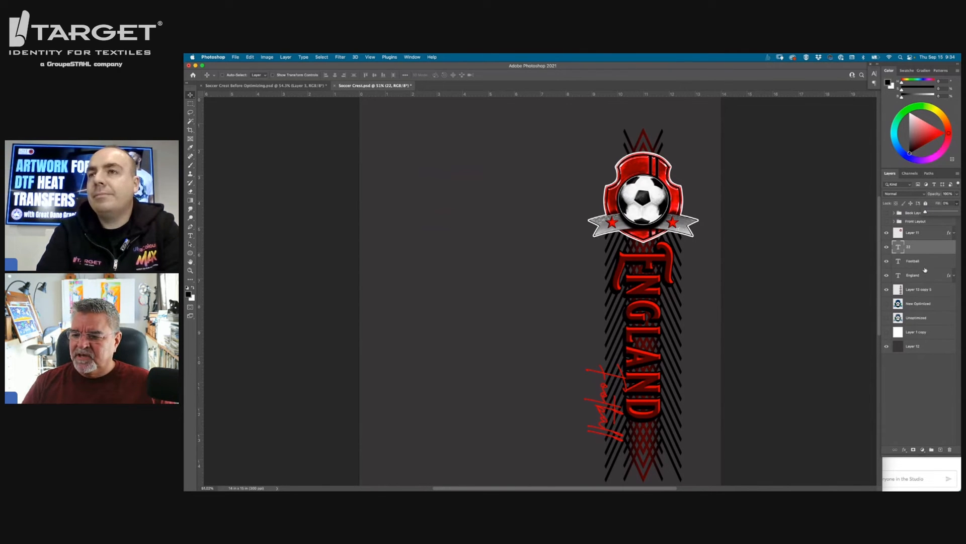
pyautogui.doubleClick(927, 250)
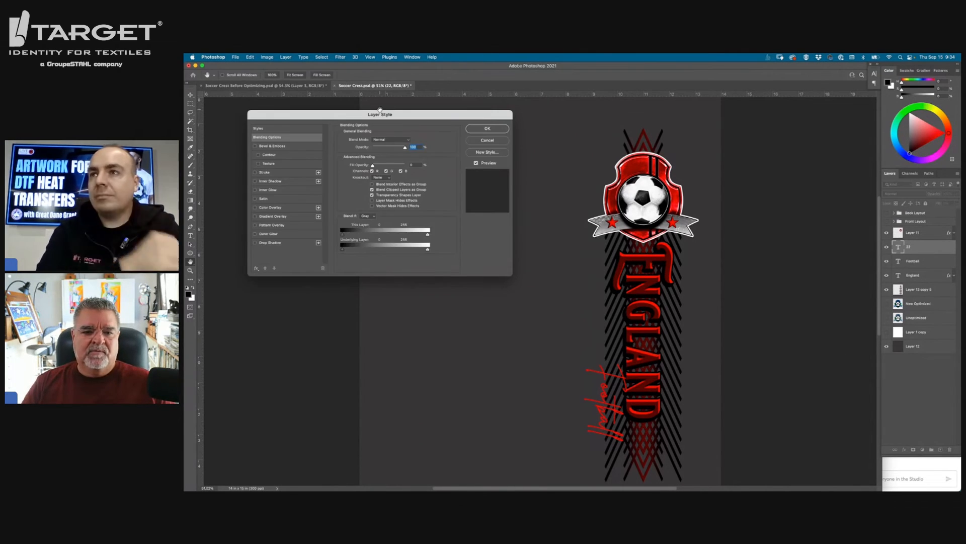
pyautogui.moveTo(380, 109); pyautogui.dragTo(428, 269)
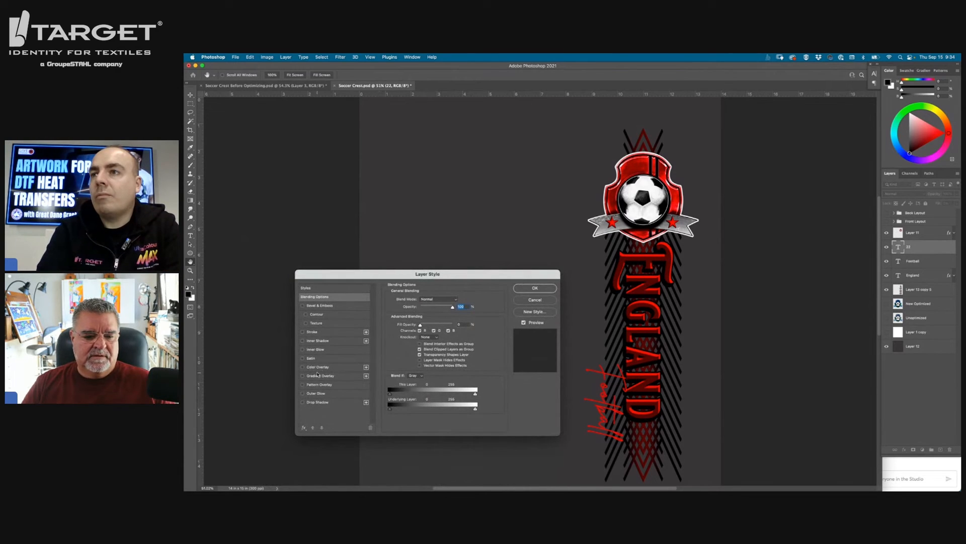
pyautogui.click(311, 332)
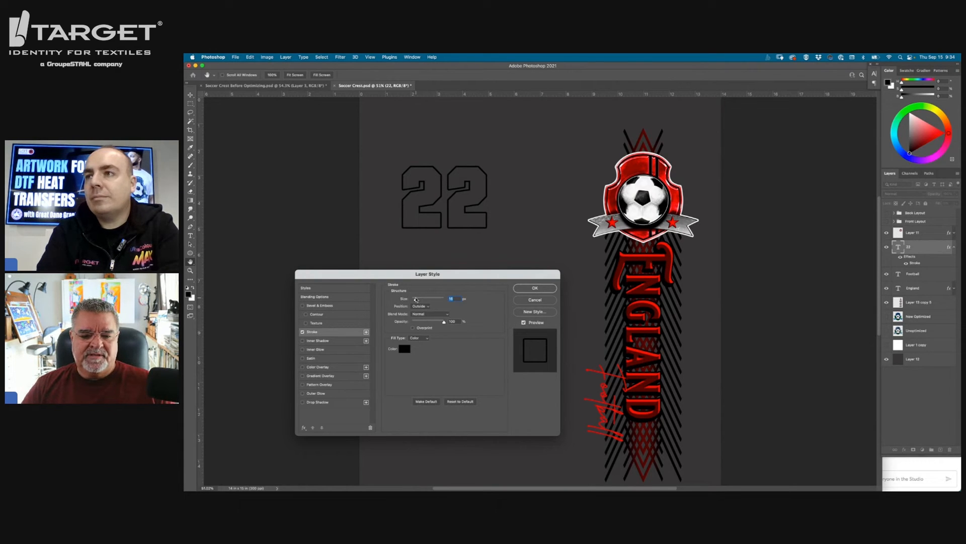
pyautogui.moveTo(416, 300); pyautogui.dragTo(418, 301)
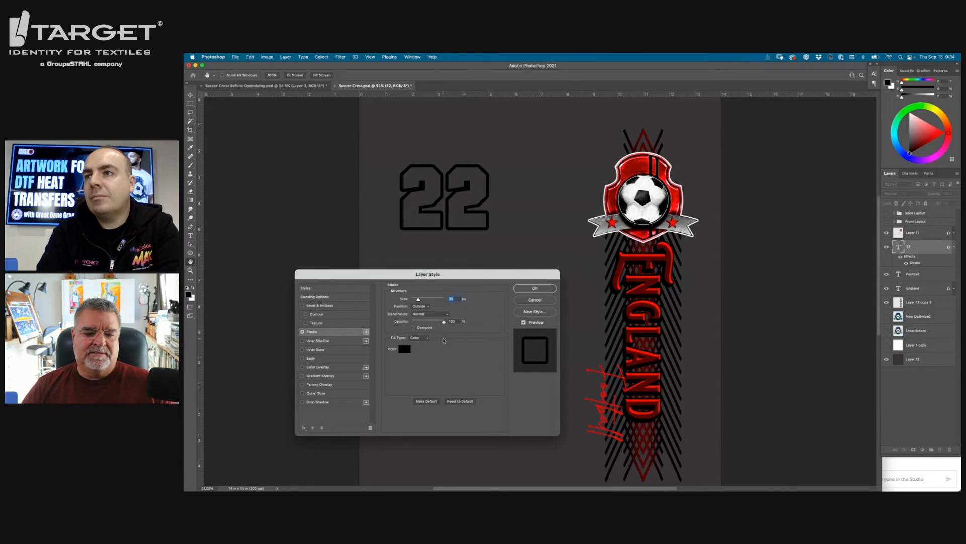
pyautogui.click(414, 338)
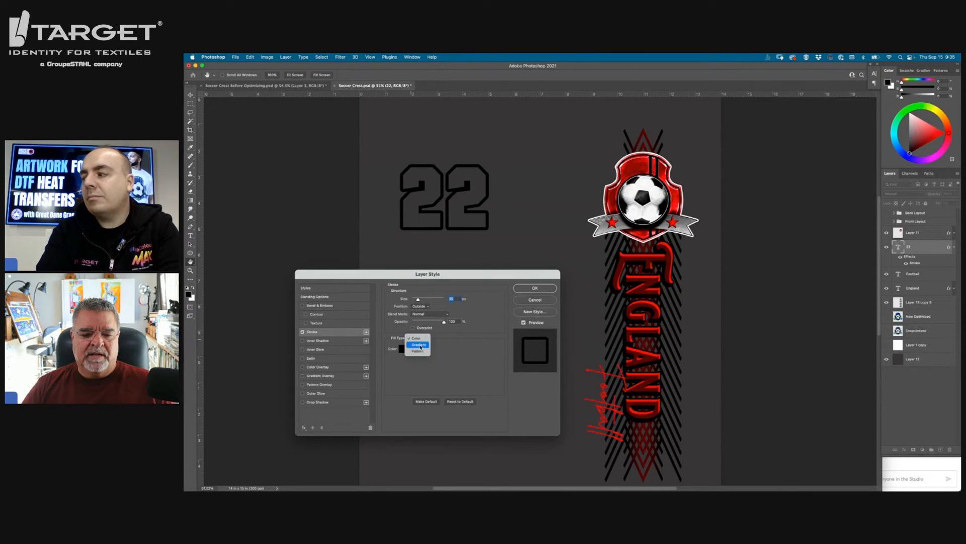
pyautogui.click(418, 345)
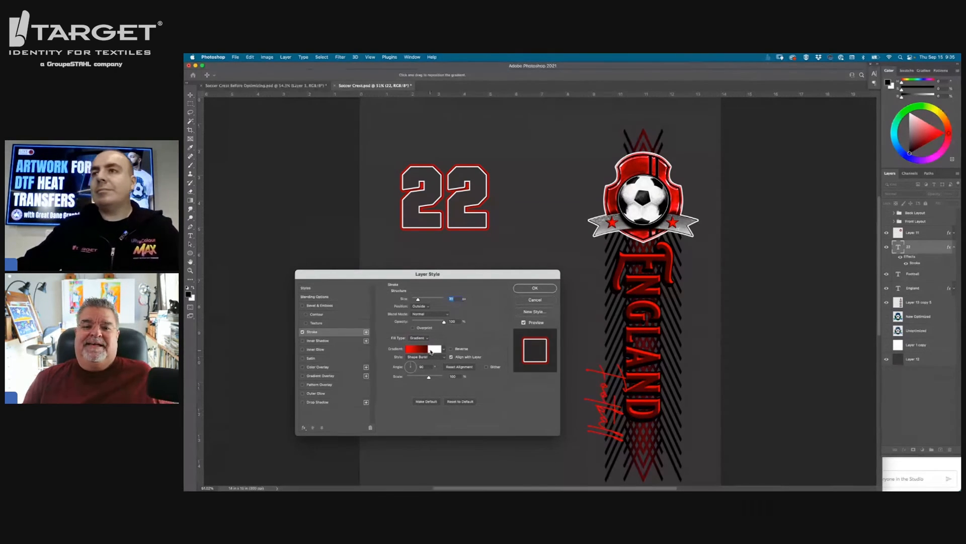
pyautogui.click(426, 349)
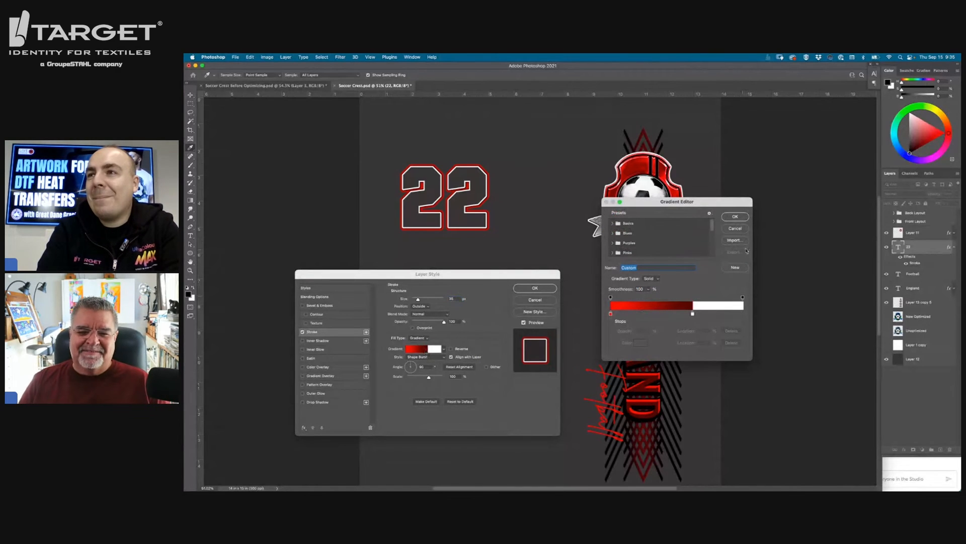
pyautogui.moveTo(693, 314)
pyautogui.mouseDown()
pyautogui.moveTo(693, 331)
pyautogui.moveTo(694, 315)
pyautogui.moveTo(665, 314)
pyautogui.moveTo(682, 323)
pyautogui.mouseUp()
pyautogui.click(693, 313)
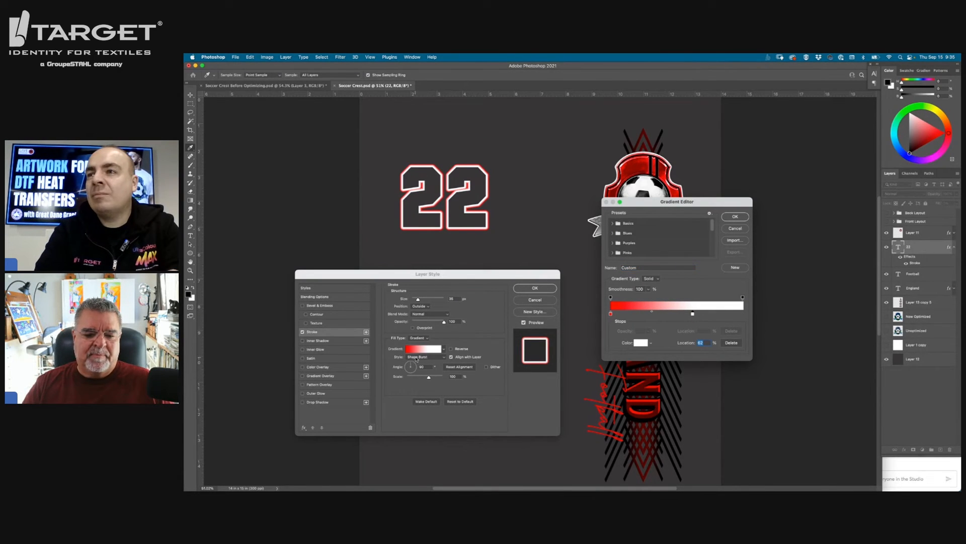
pyautogui.click(736, 230)
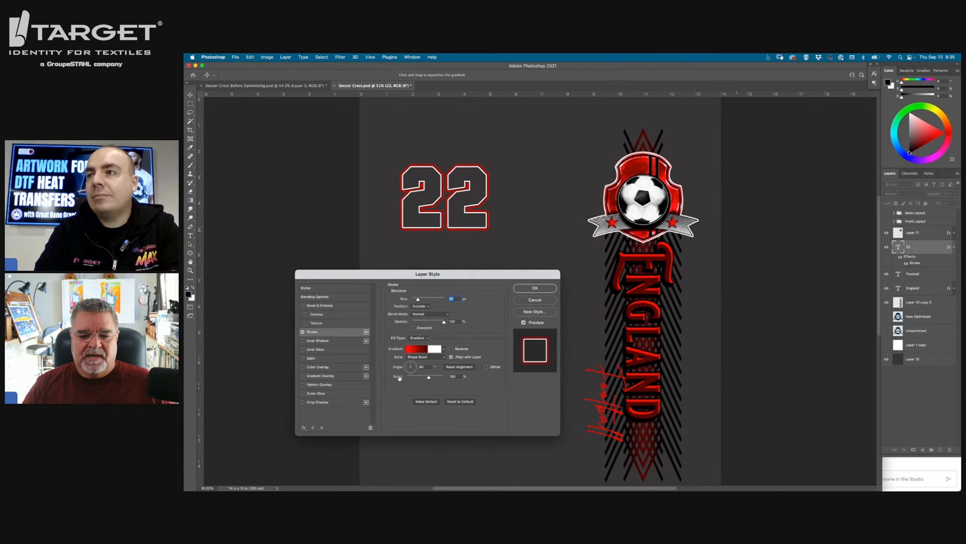
# Try the Linear and Radial gradient styles on the number 22's stroke and return it to Shape Burst
pyautogui.click(433, 357)
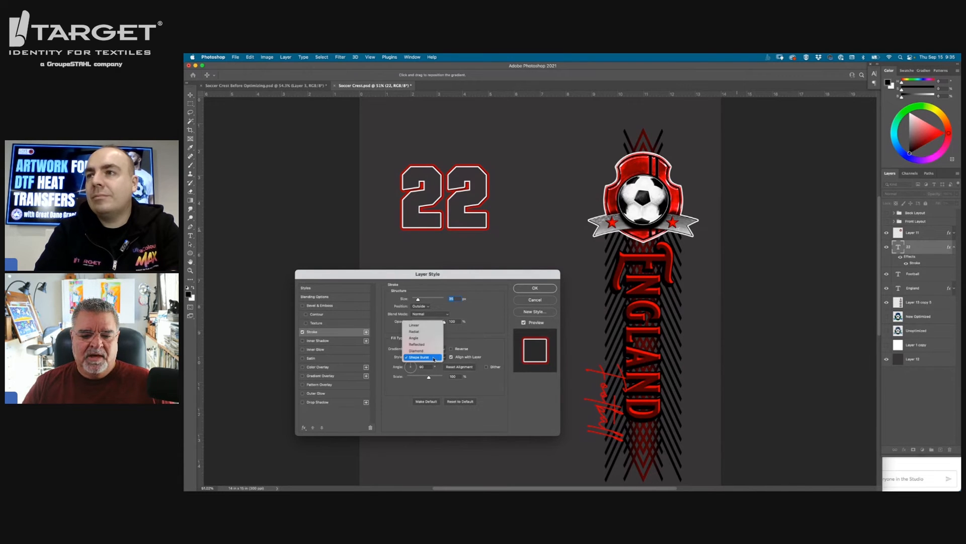
pyautogui.click(417, 325)
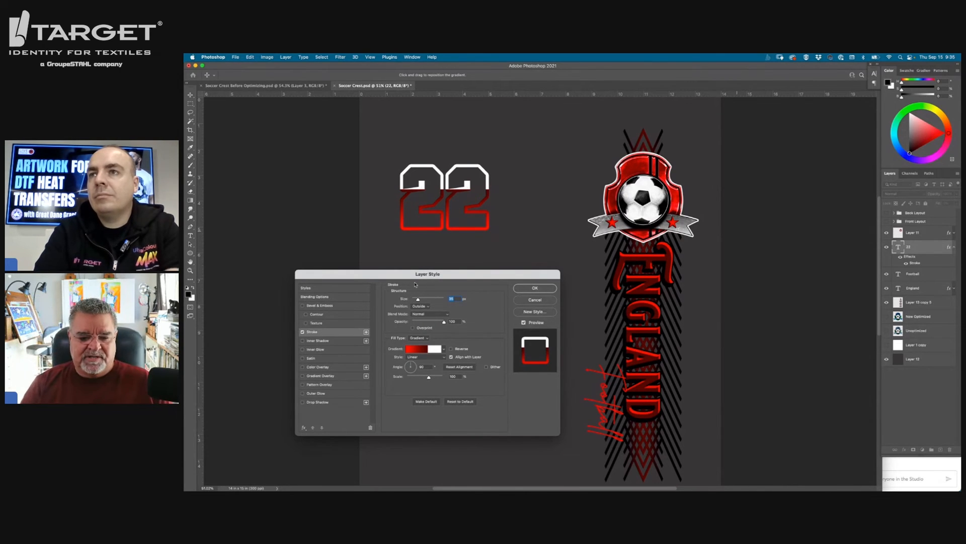
pyautogui.click(424, 341)
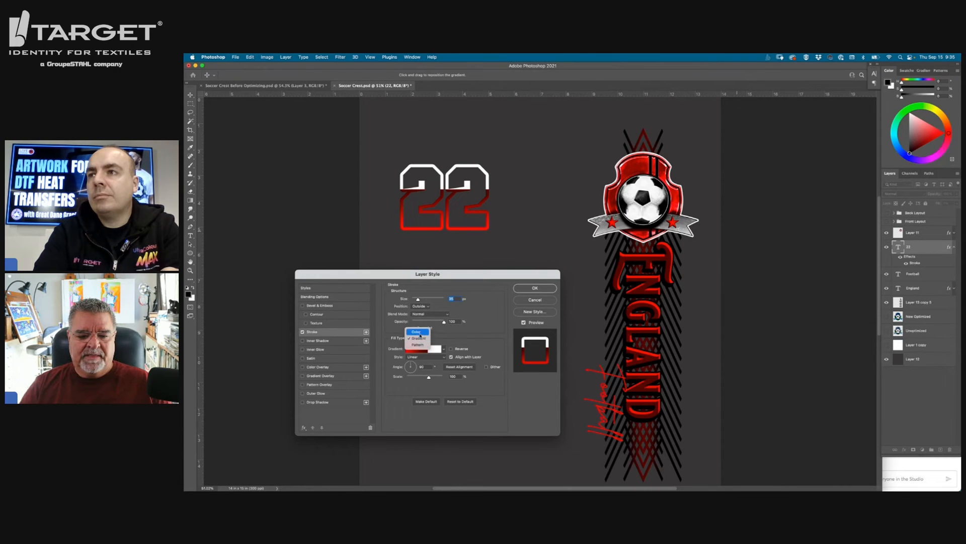
pyautogui.click(418, 338)
pyautogui.click(435, 357)
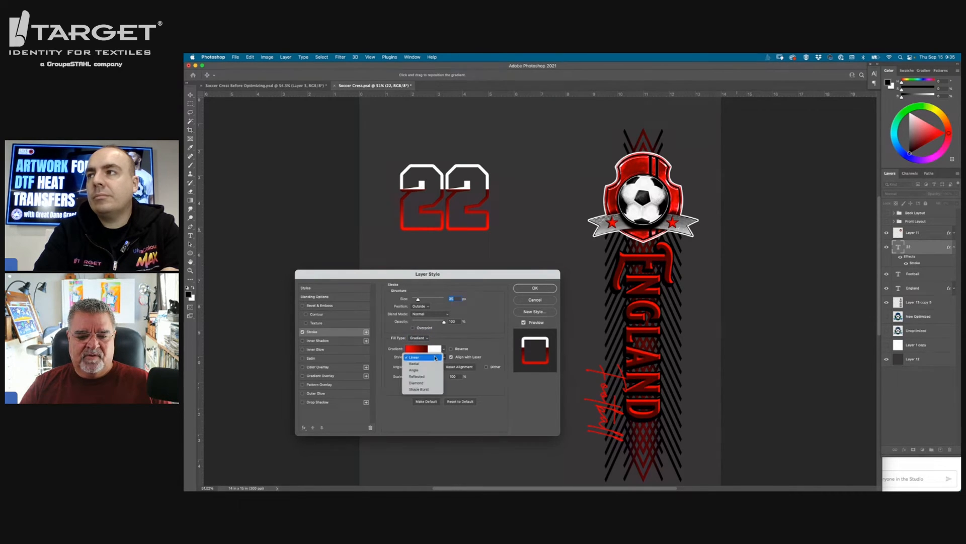
pyautogui.click(414, 363)
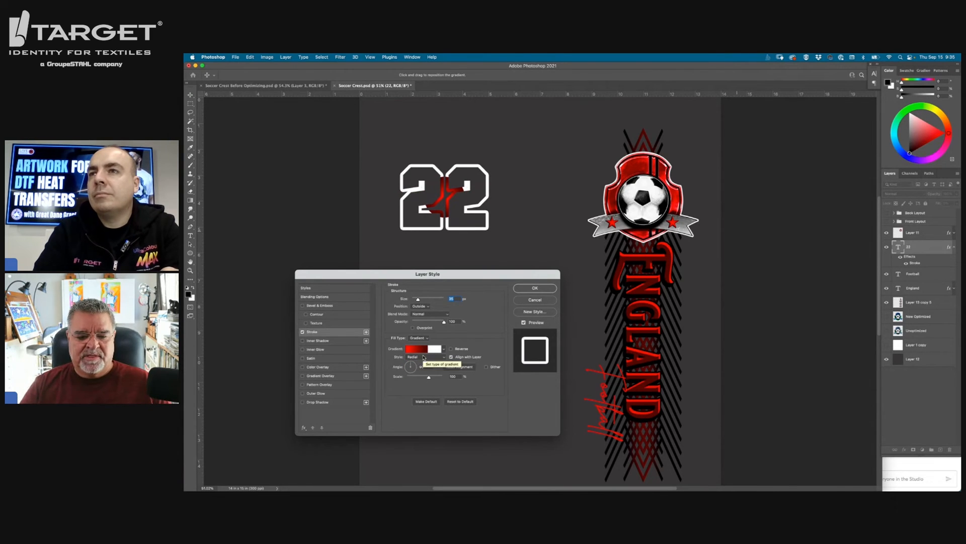
pyautogui.click(423, 358)
pyautogui.click(424, 383)
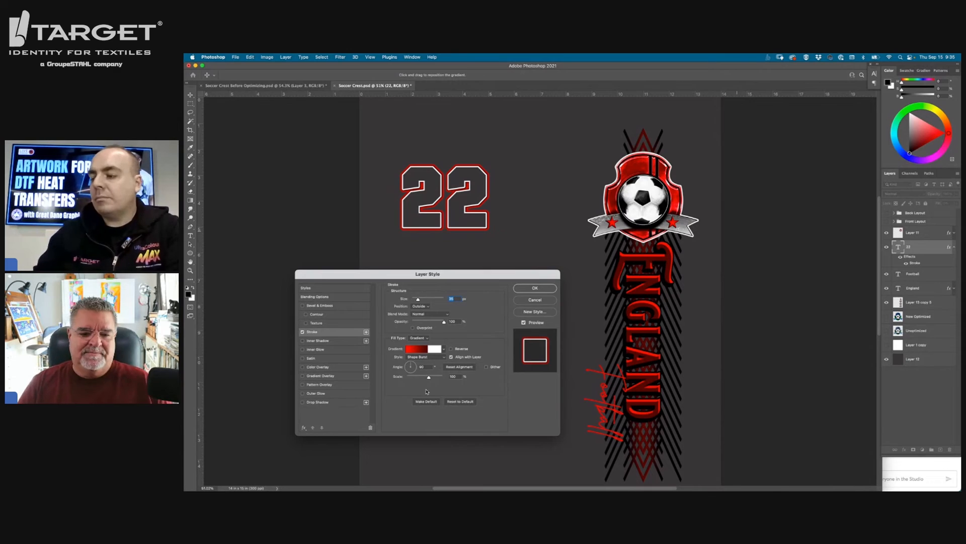
# Move the white color stop of the 22's stroke gradient to 73% to make the white line thinner
pyautogui.click(418, 349)
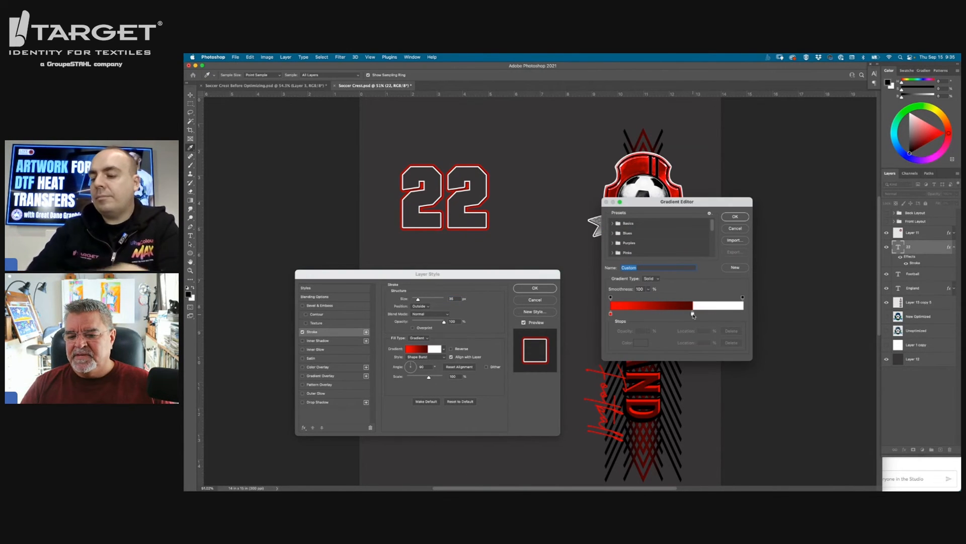
pyautogui.moveTo(692, 313); pyautogui.dragTo(744, 315)
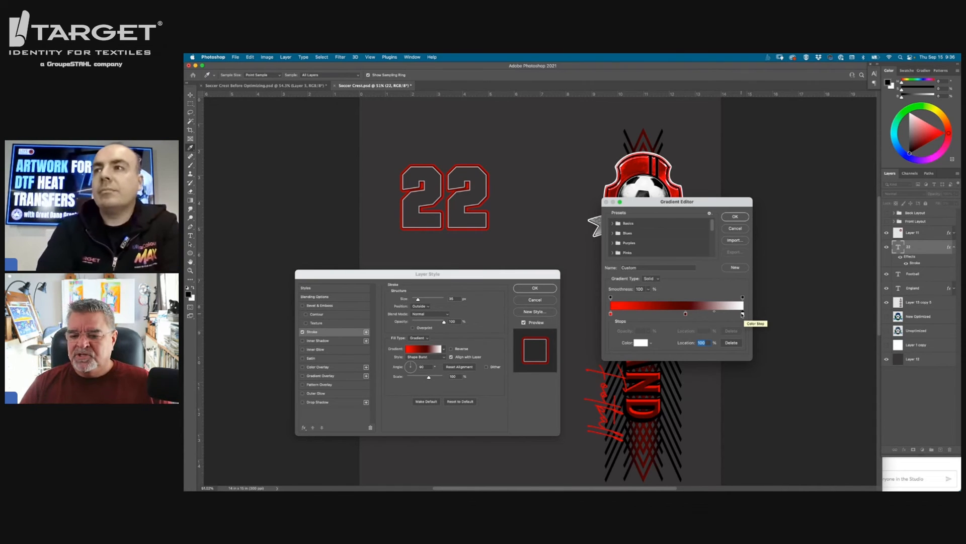
pyautogui.moveTo(744, 314); pyautogui.dragTo(708, 314)
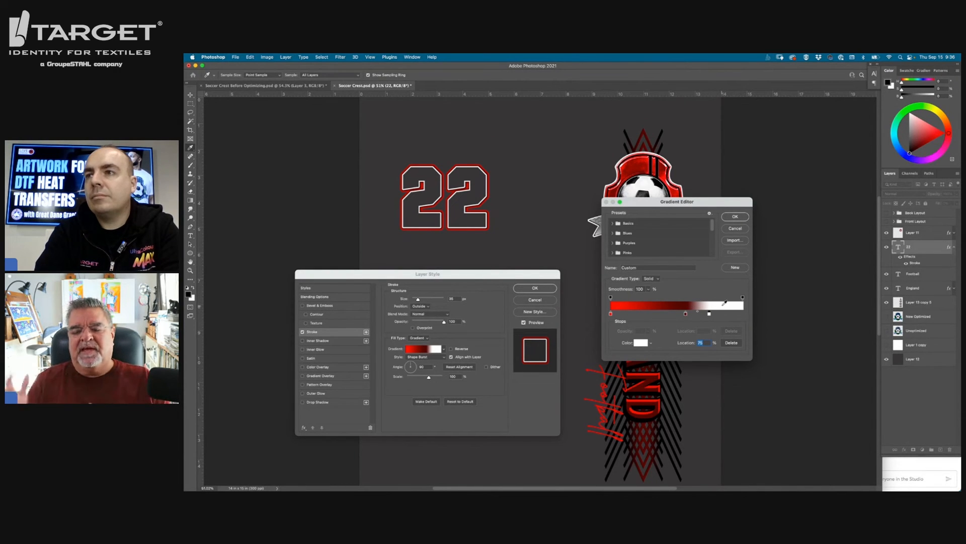
pyautogui.moveTo(709, 314); pyautogui.dragTo(708, 317)
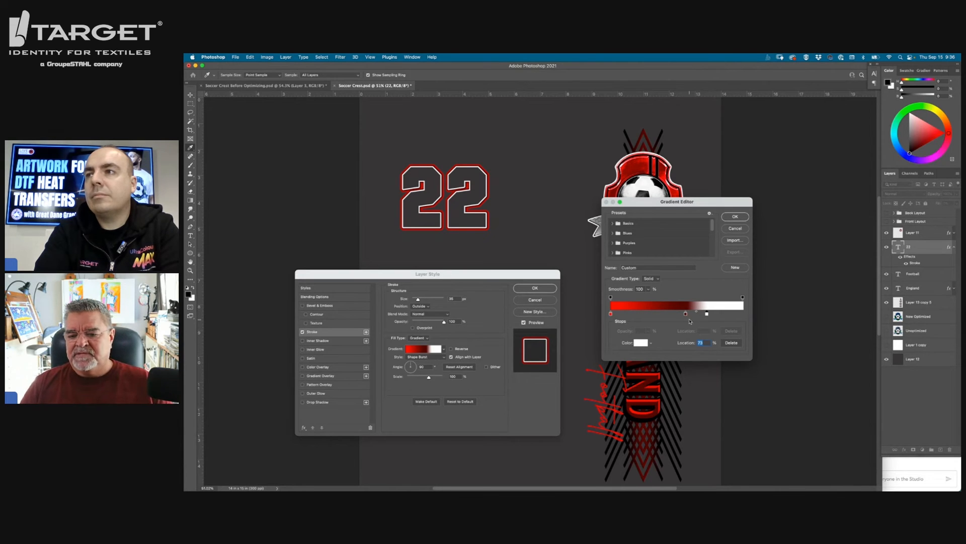
# Move the gradient's dark red stop to 73%, directly against the white stop for a hard edge, and apply the stroke to the 22
pyautogui.moveTo(685, 314); pyautogui.dragTo(691, 317)
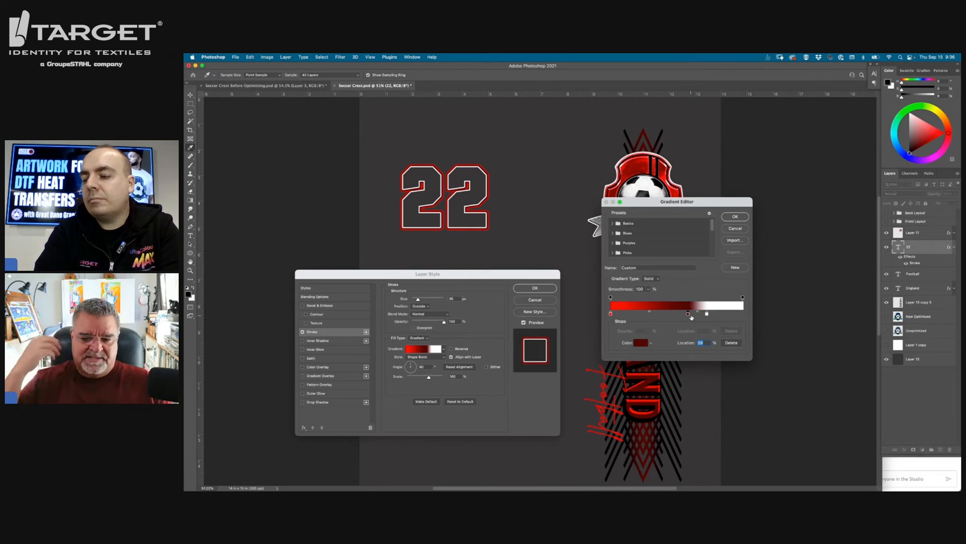
pyautogui.moveTo(692, 317); pyautogui.dragTo(705, 315)
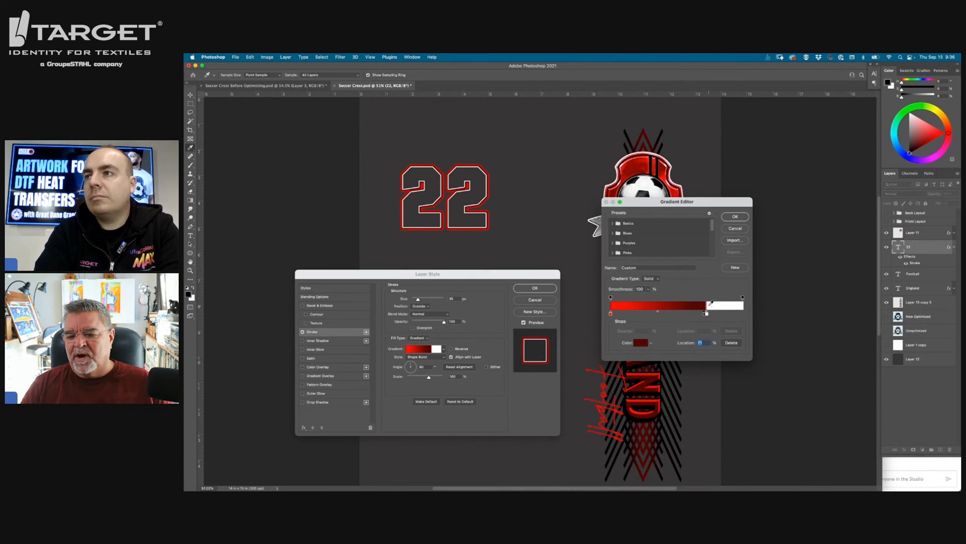
pyautogui.moveTo(705, 316); pyautogui.dragTo(706, 315)
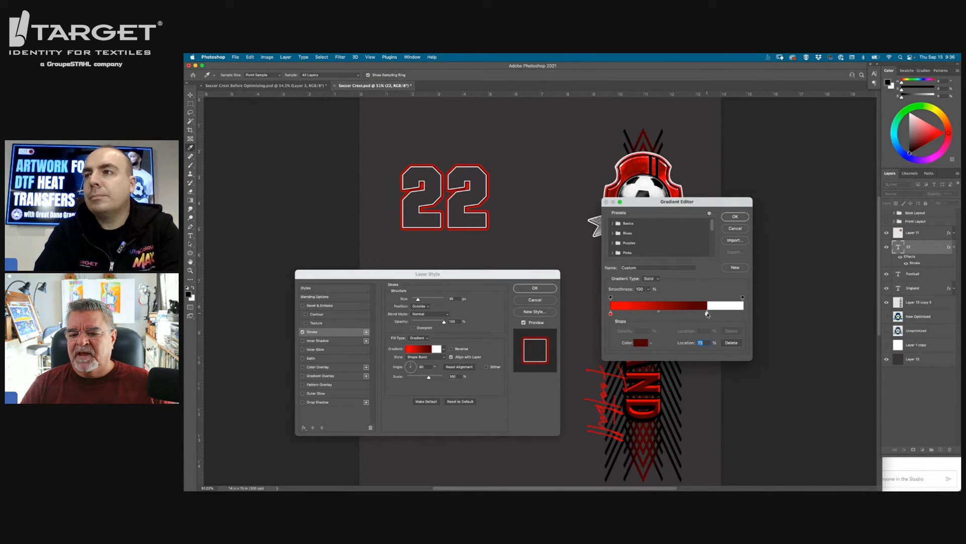
pyautogui.moveTo(707, 315); pyautogui.dragTo(708, 315)
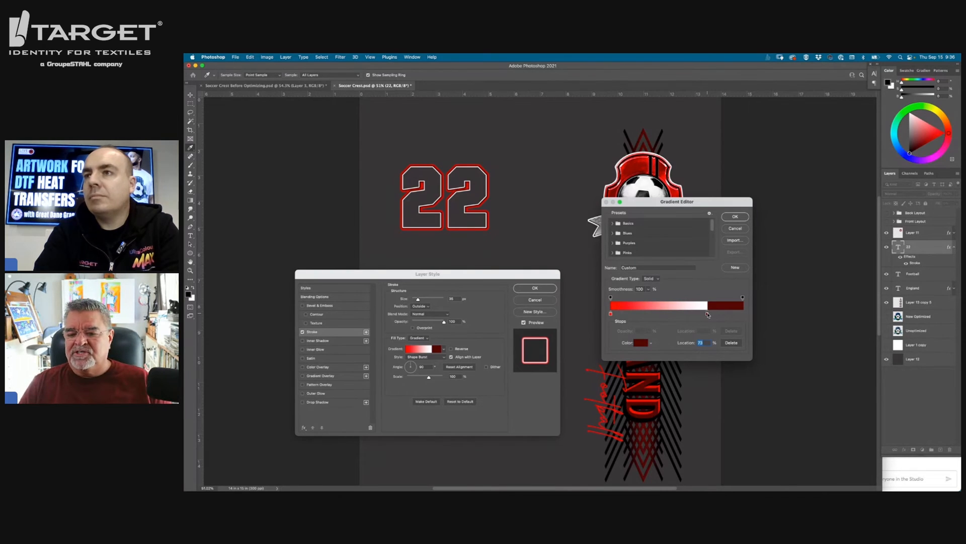
pyautogui.click(707, 314)
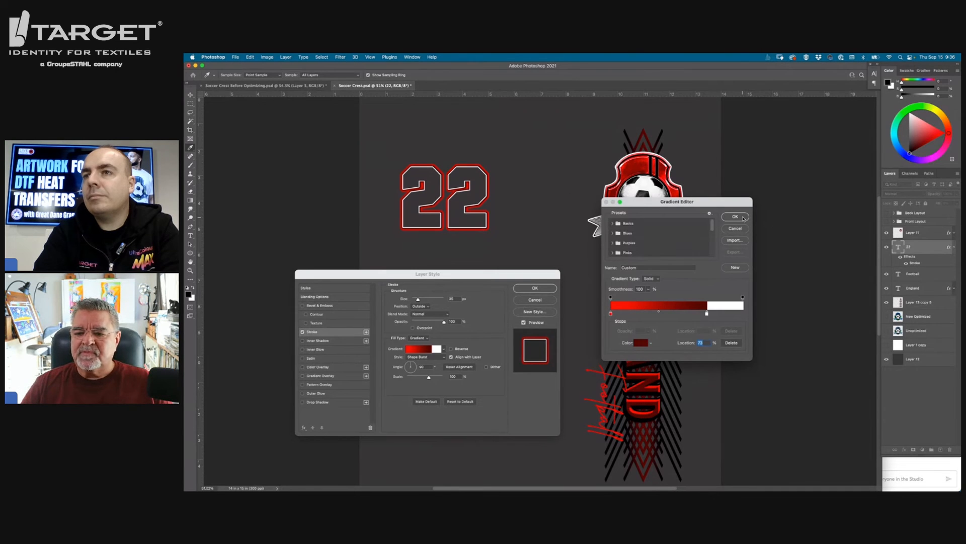
pyautogui.click(742, 218)
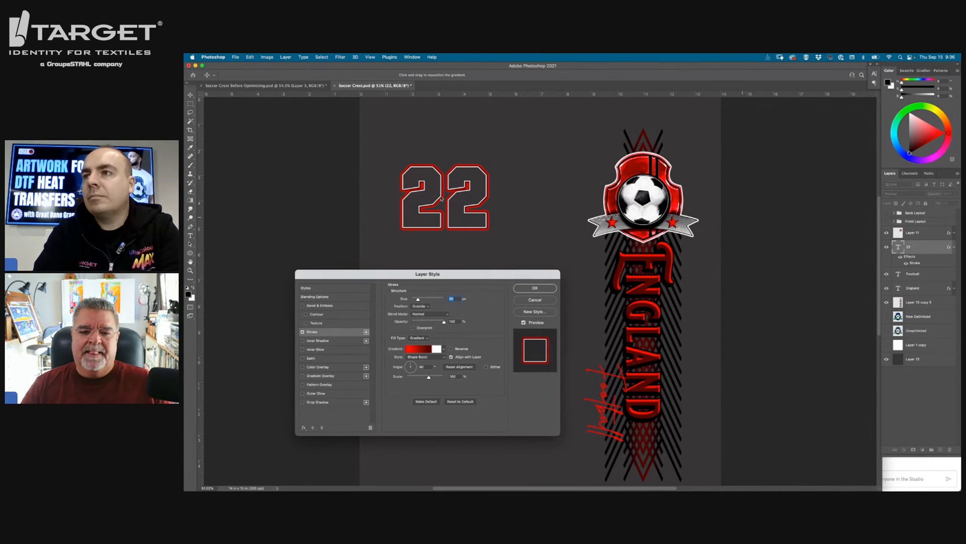
pyautogui.moveTo(419, 300)
pyautogui.mouseDown()
pyautogui.moveTo(429, 299)
pyautogui.moveTo(418, 300)
pyautogui.mouseUp()
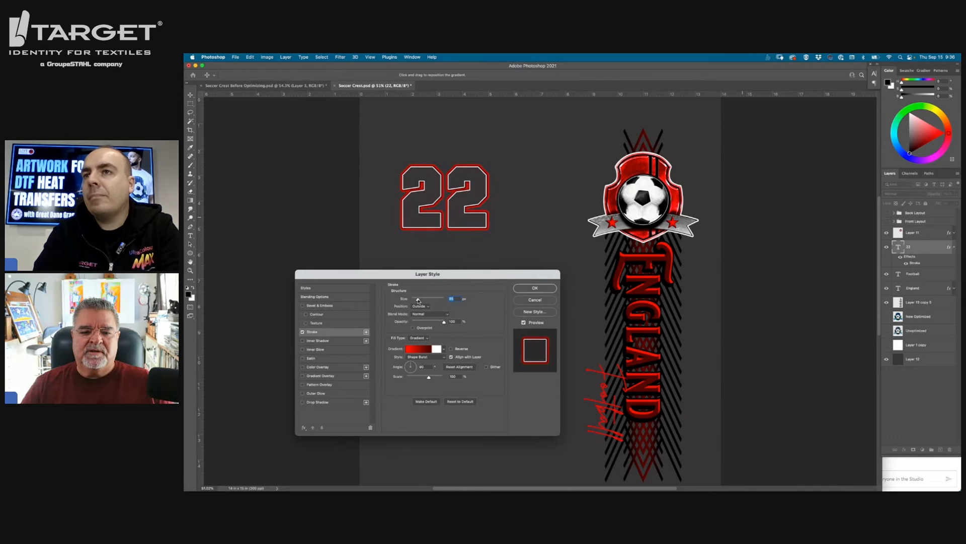
pyautogui.click(526, 289)
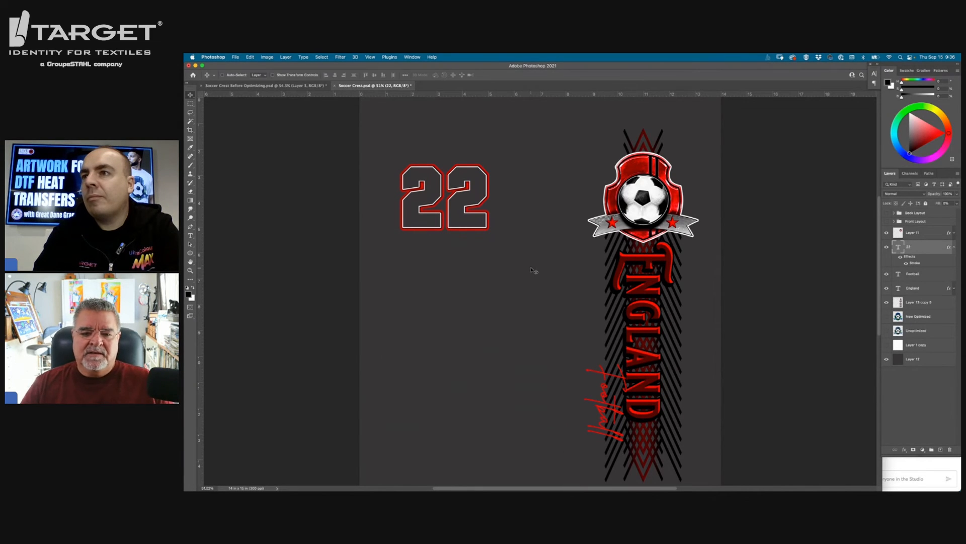
# Increase the tracking of the number 22 slightly to widen the gap between its two digits
pyautogui.click(875, 74)
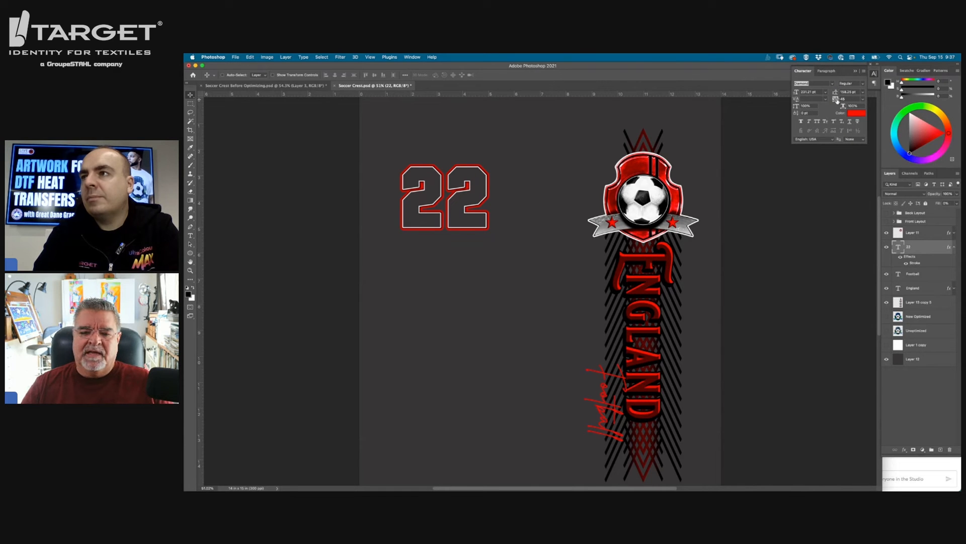
pyautogui.moveTo(837, 100); pyautogui.dragTo(837, 101)
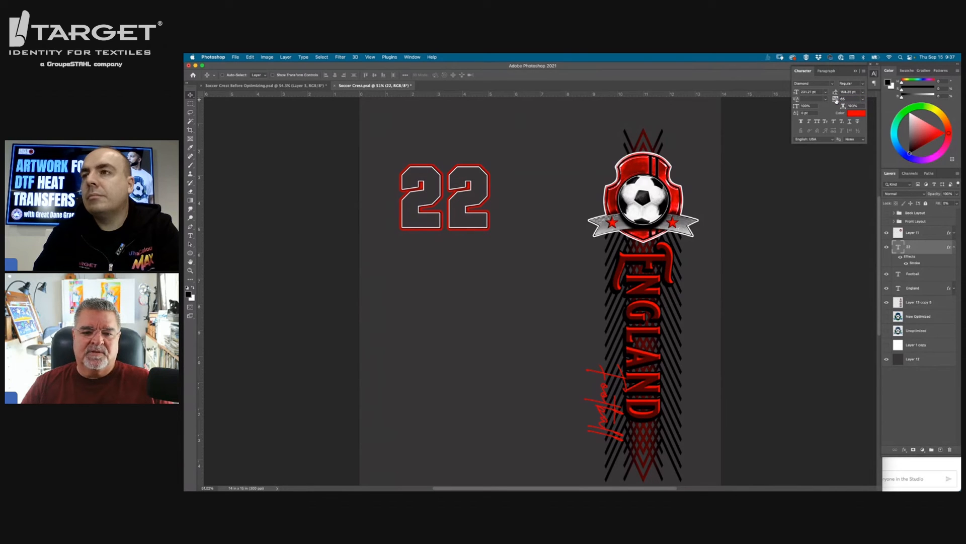
pyautogui.click(836, 100)
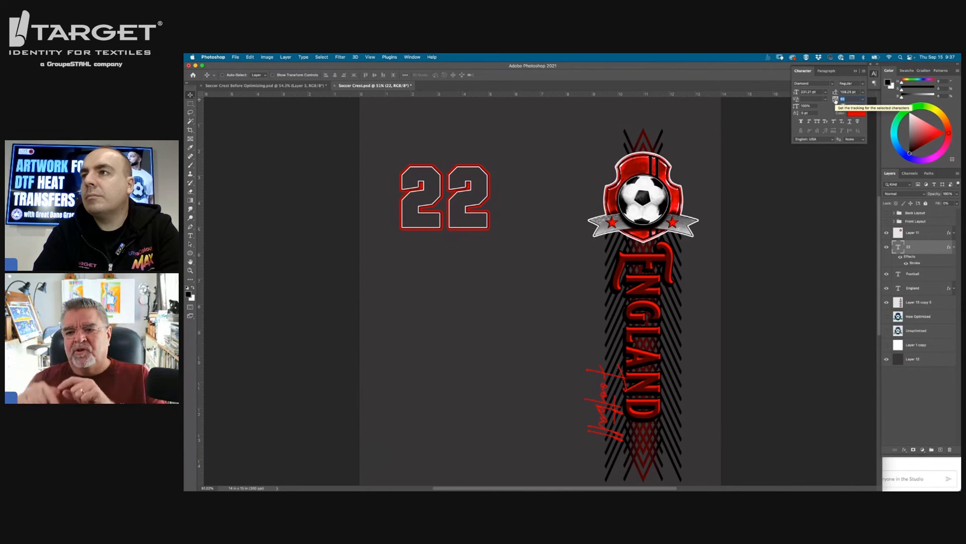
pyautogui.click(863, 99)
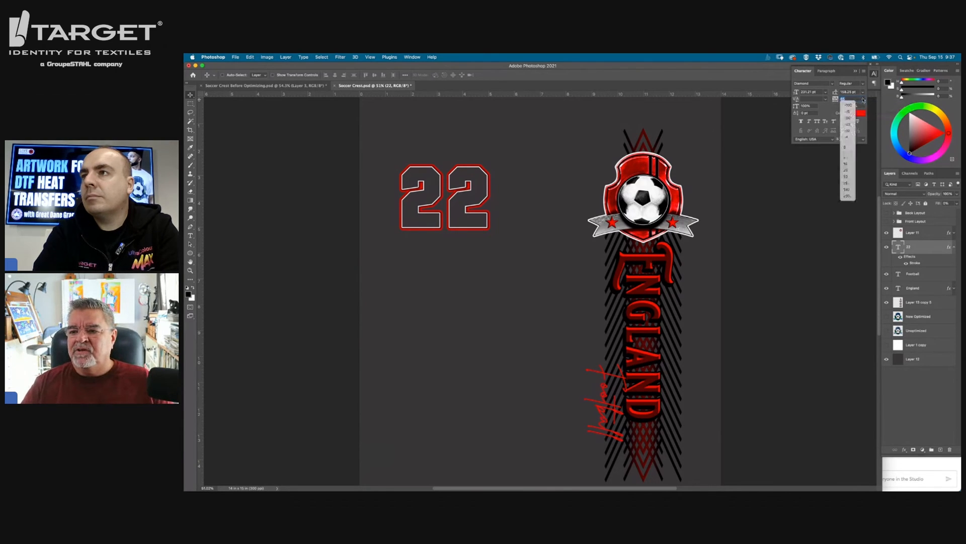
pyautogui.click(837, 102)
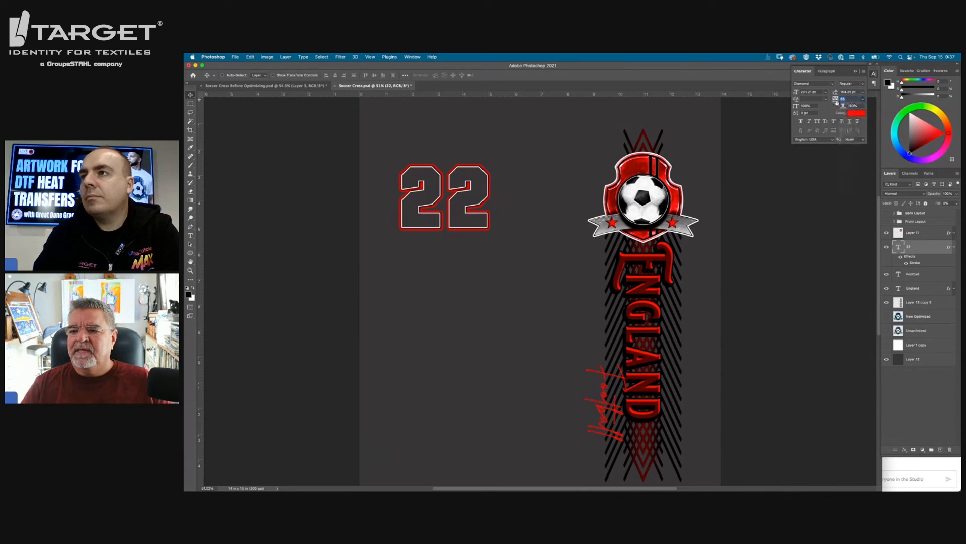
pyautogui.moveTo(837, 101); pyautogui.dragTo(837, 101)
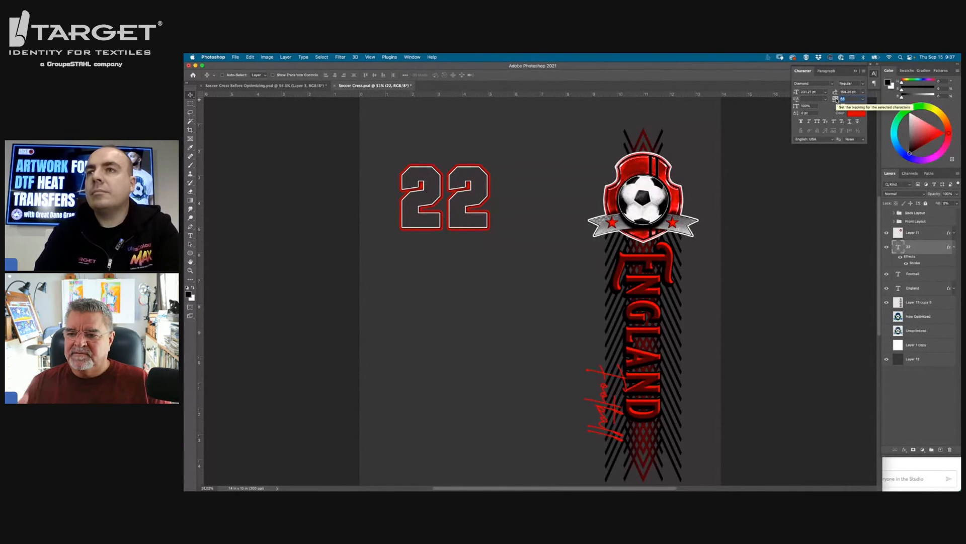
# Group all artwork layers from the crest layer down through the Unoptimized layer into one layer group
pyautogui.click(912, 410)
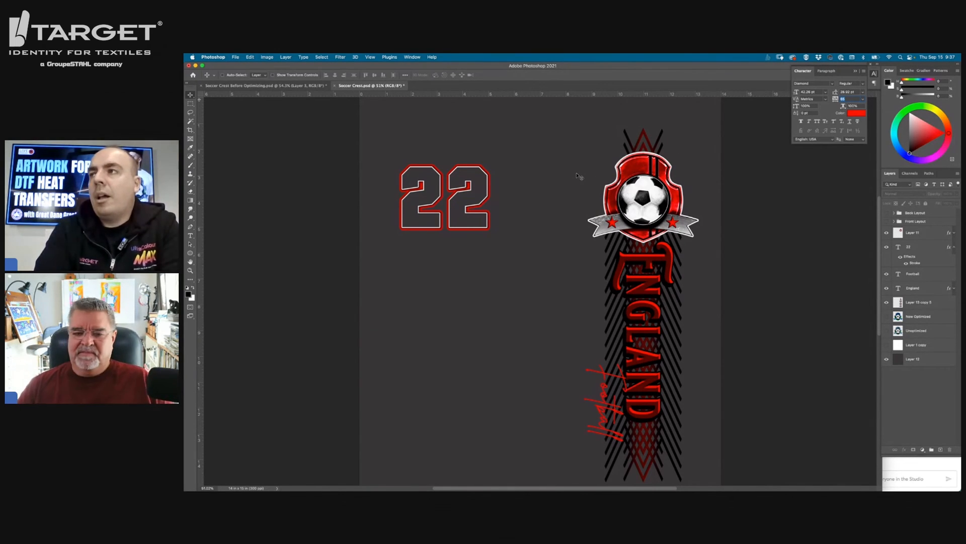
pyautogui.click(900, 234)
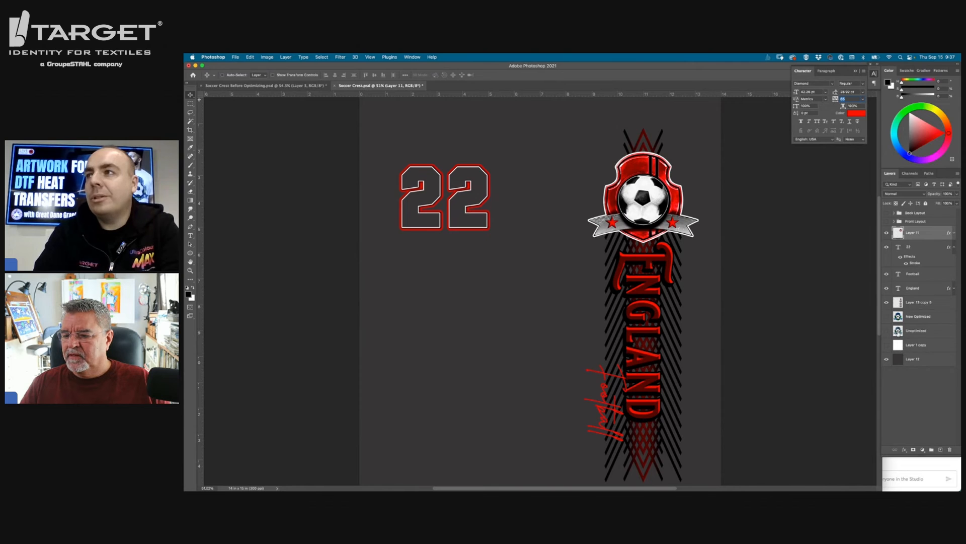
pyautogui.keyDown('shift'); pyautogui.click(898, 333); pyautogui.keyUp('shift')
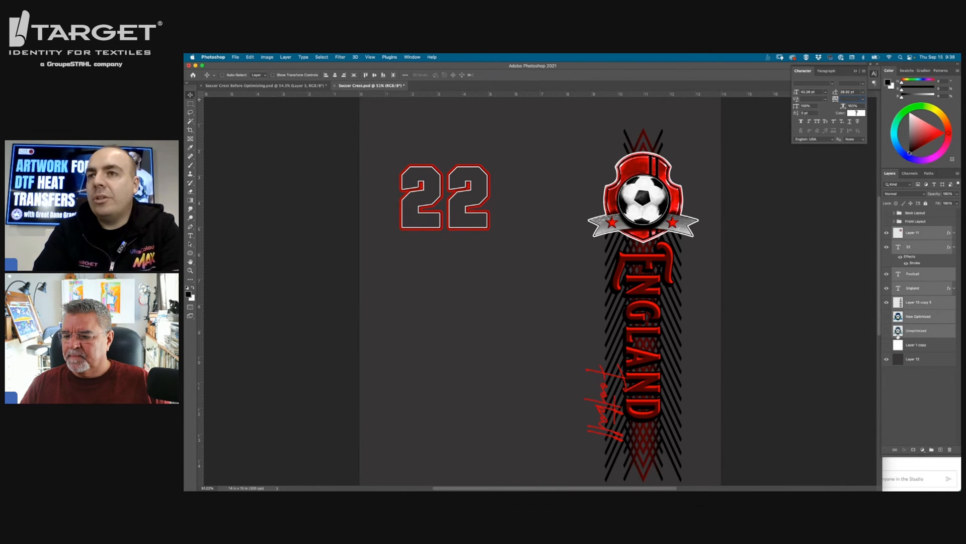
pyautogui.click(932, 449)
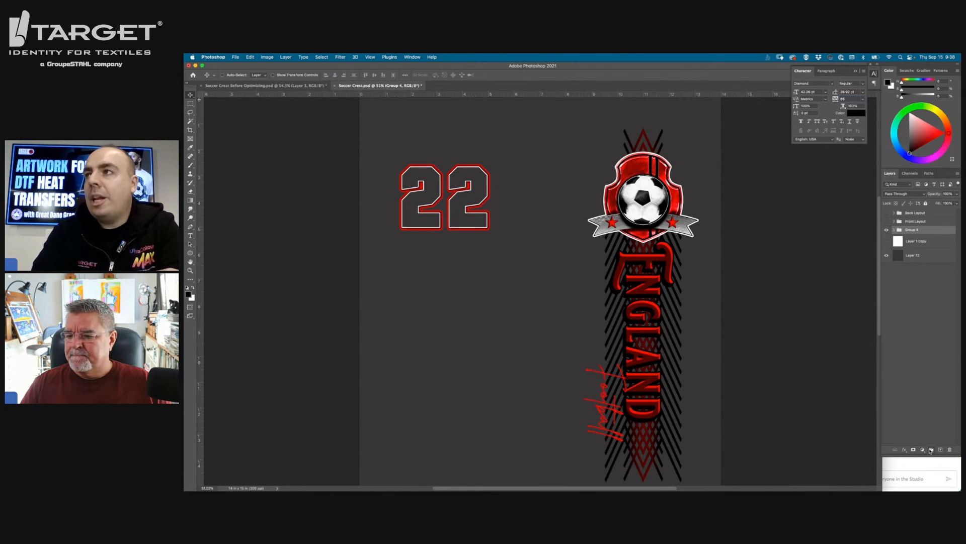
# Collapse the 22 layer's effects list inside the group and preview the artwork briefly against the white background layer
pyautogui.click(893, 230)
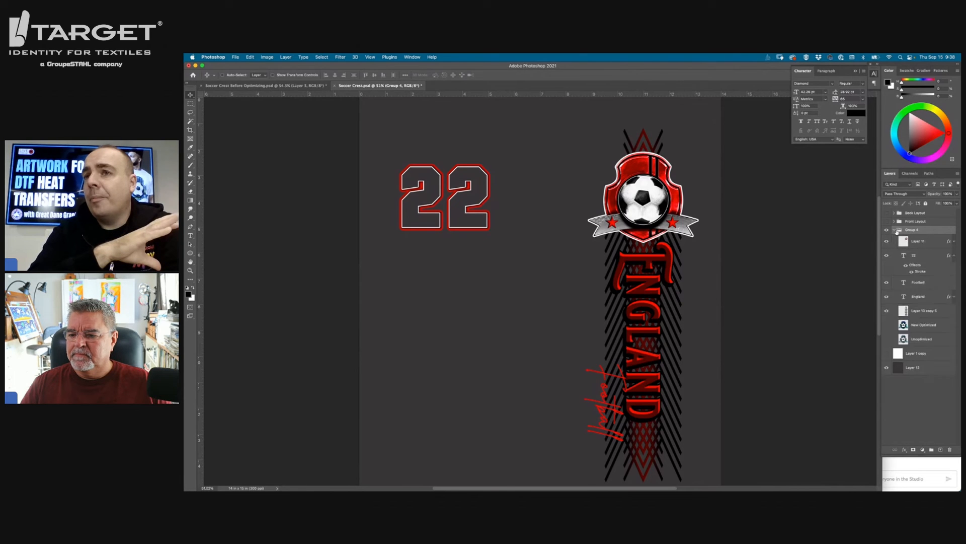
pyautogui.click(921, 256)
pyautogui.click(955, 256)
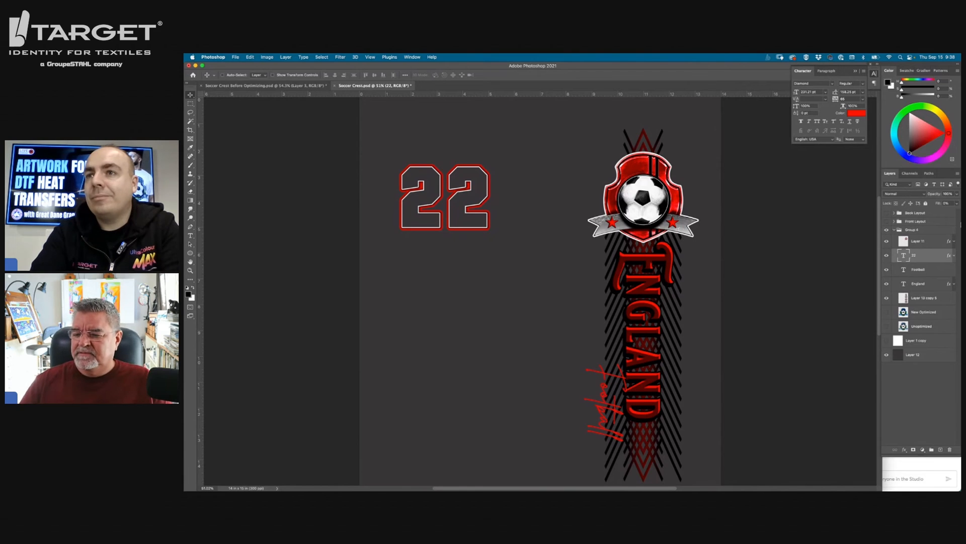
pyautogui.click(887, 340)
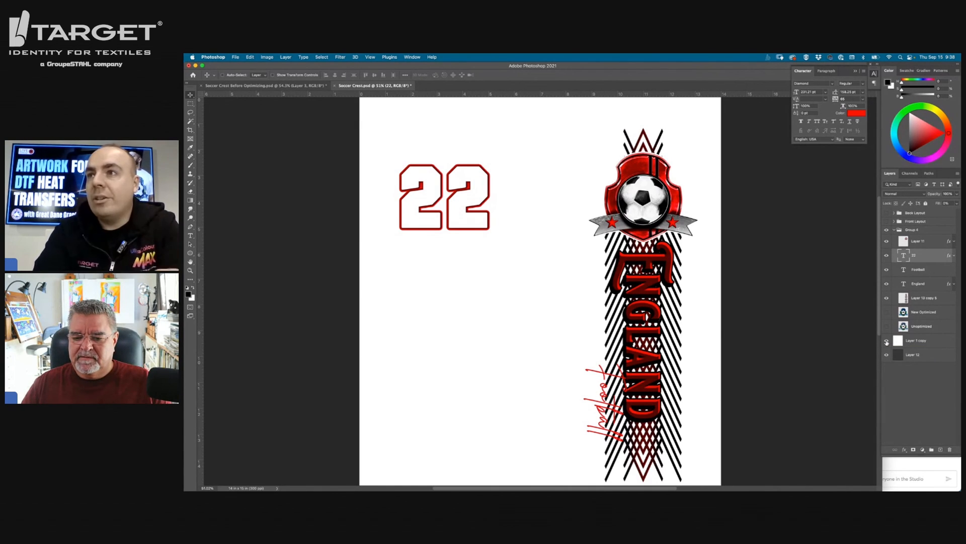
pyautogui.click(887, 341)
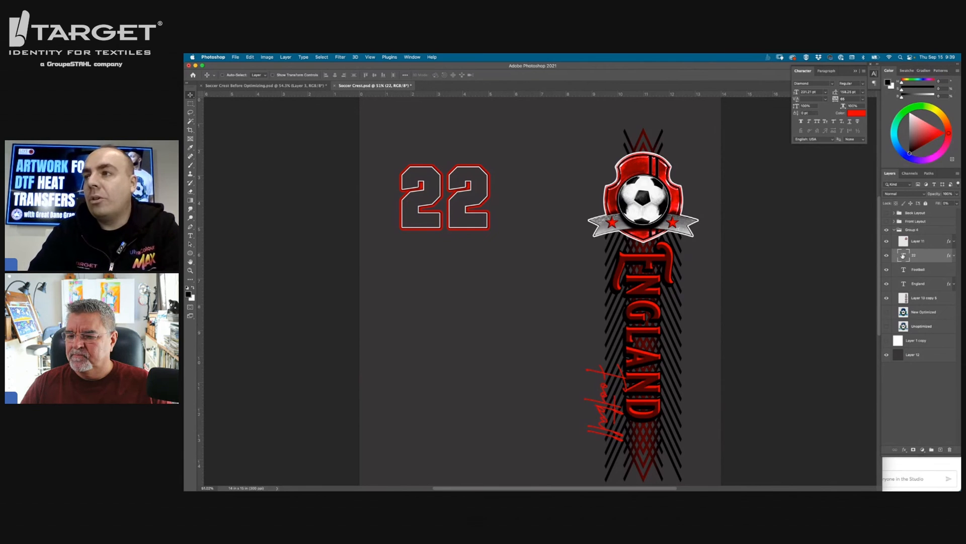
pyautogui.moveTo(903, 256); pyautogui.dragTo(901, 228)
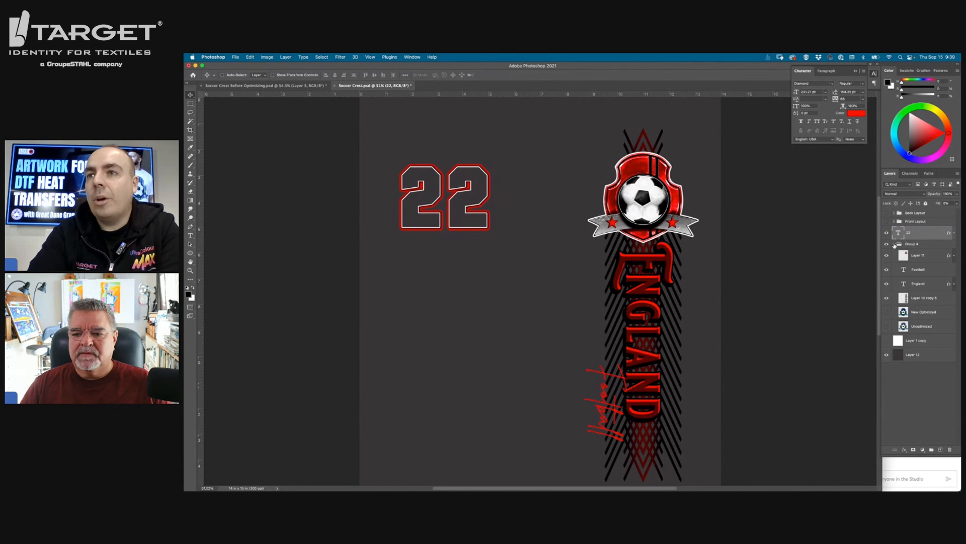
pyautogui.click(894, 244)
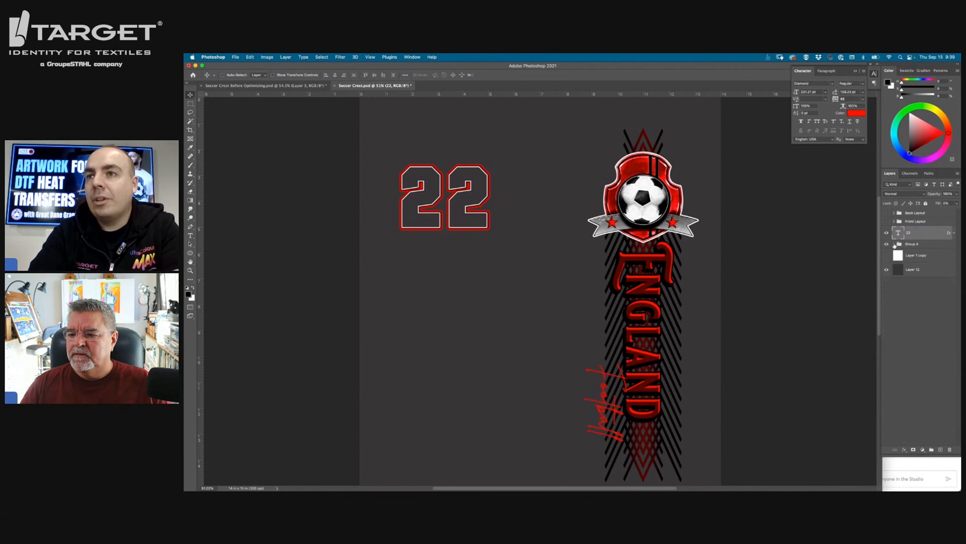
pyautogui.click(887, 244)
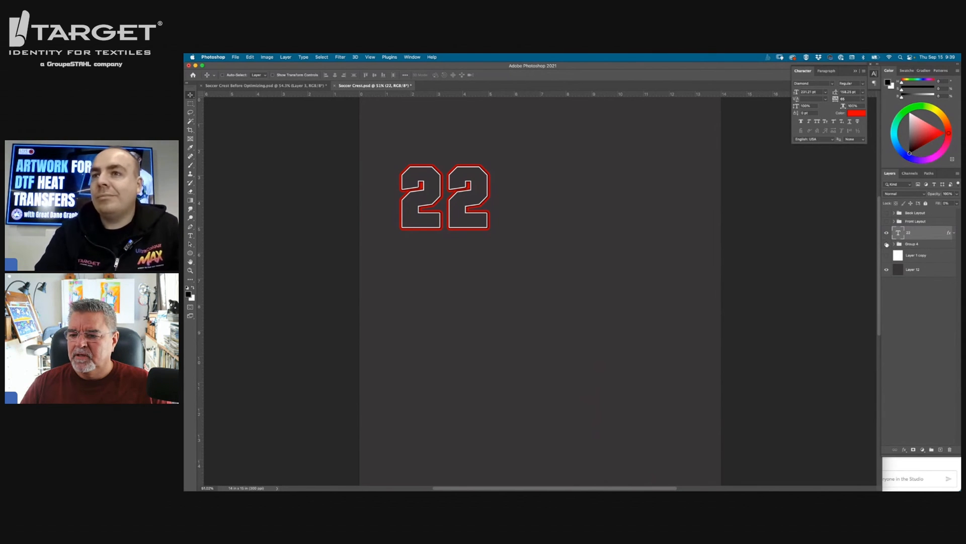
pyautogui.click(887, 244)
pyautogui.click(895, 244)
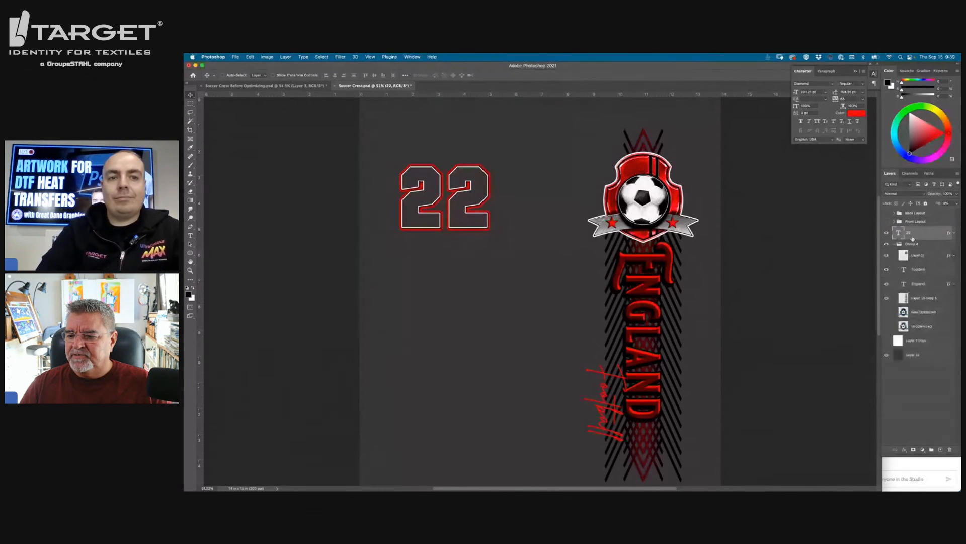
# Duplicate the number 22 layer, place the copy above Group 4 and hide that group
pyautogui.moveTo(897, 246); pyautogui.dragTo(944, 449)
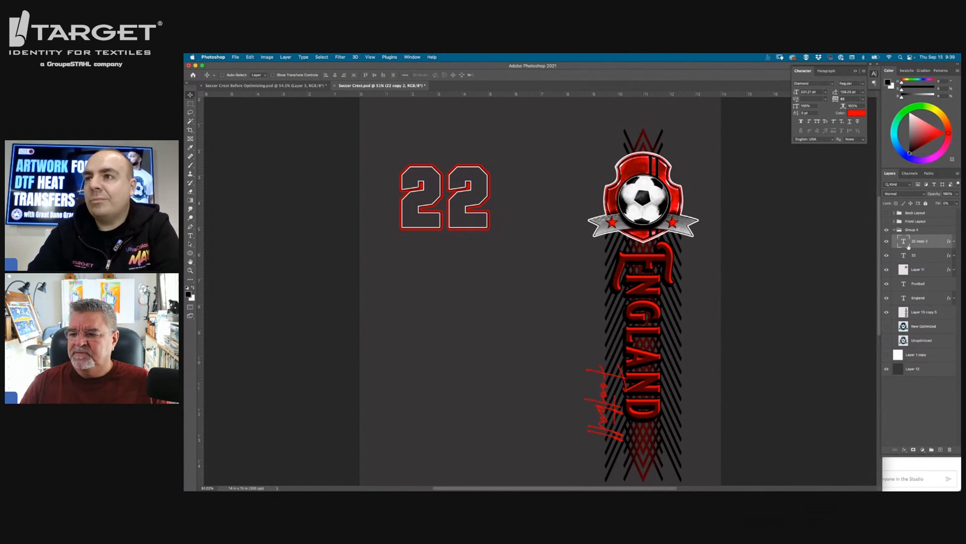
pyautogui.moveTo(902, 242); pyautogui.dragTo(902, 227)
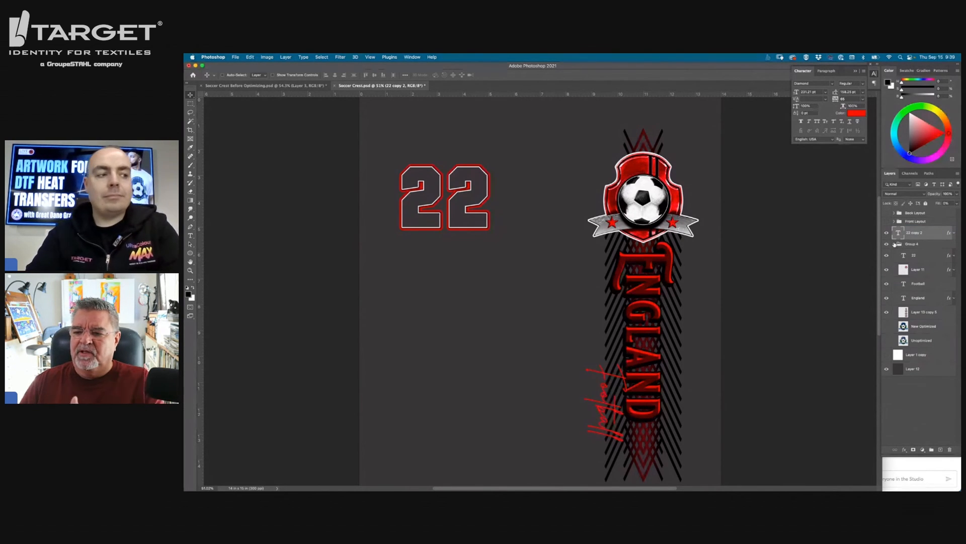
pyautogui.click(894, 244)
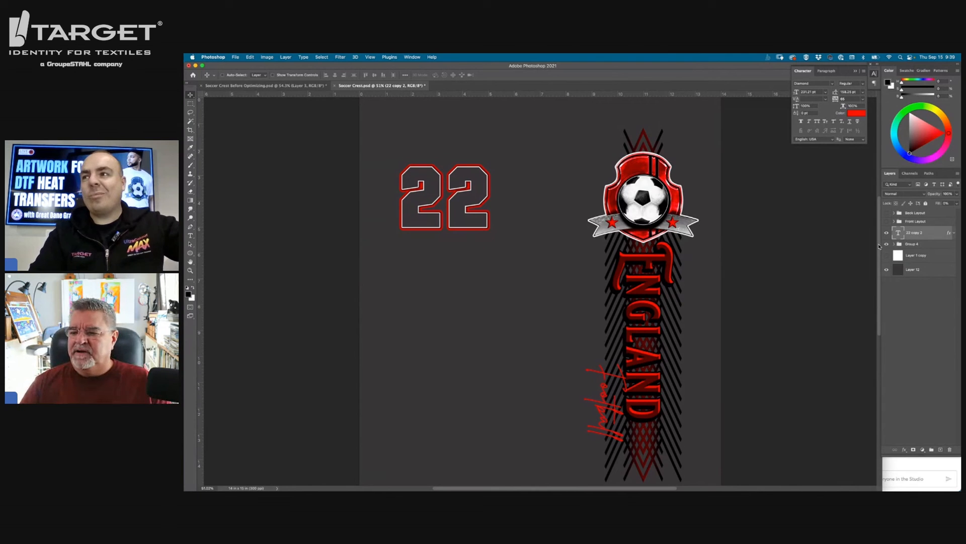
pyautogui.click(886, 244)
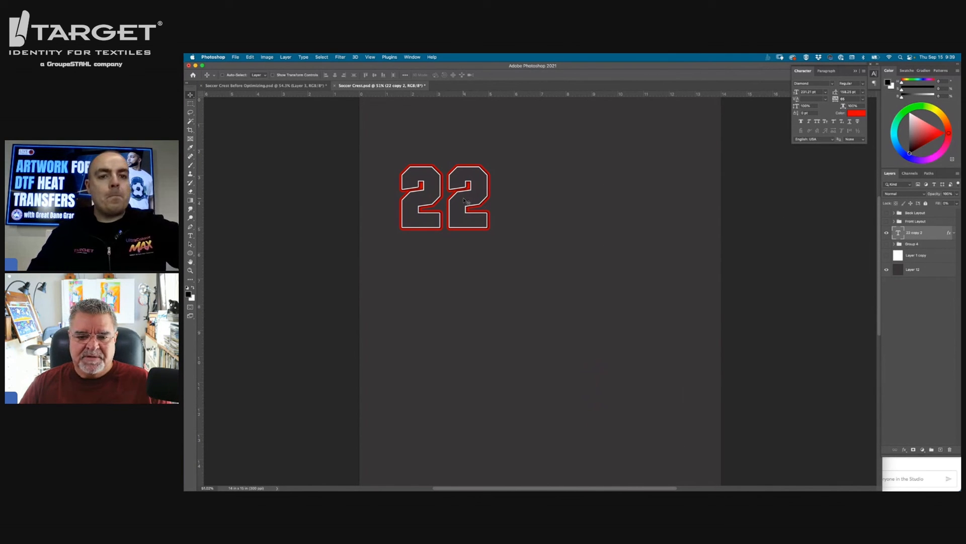
# Scale the copied number 22 up to large back-print size and center it on the canvas
pyautogui.press('super+t')
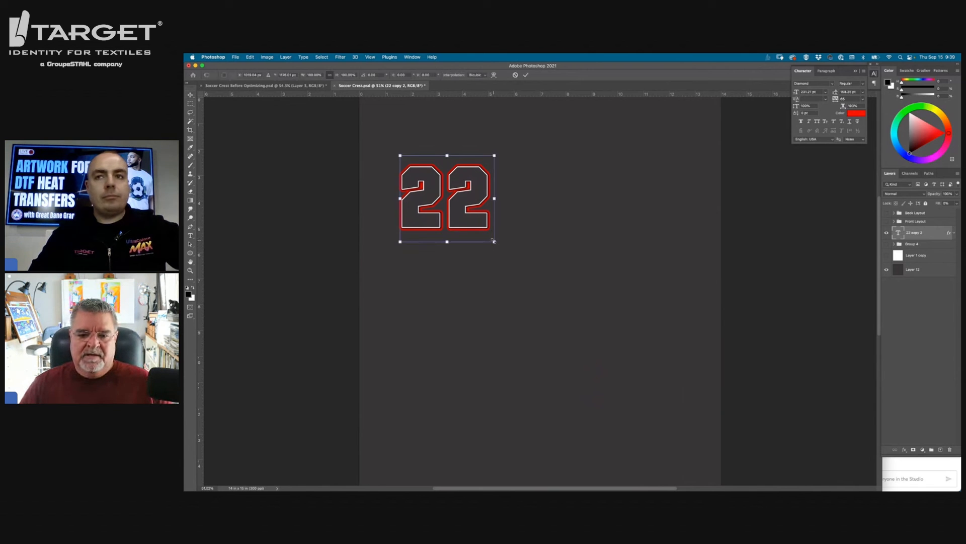
pyautogui.moveTo(495, 242); pyautogui.dragTo(650, 376)
pyautogui.moveTo(562, 283); pyautogui.dragTo(582, 302)
pyautogui.press('Return')
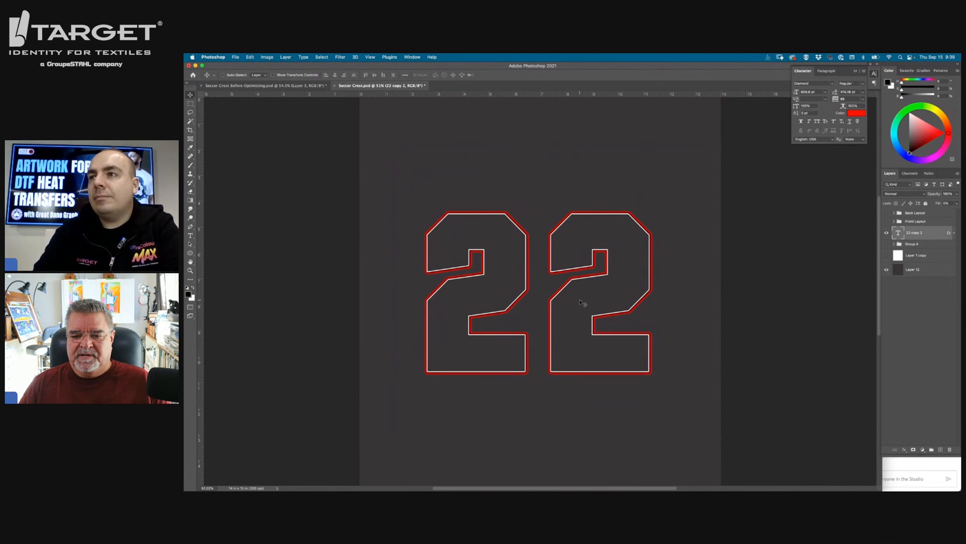
# Increase the size of the large 22's gradient stroke for a thicker red and white outline
pyautogui.doubleClick(949, 233)
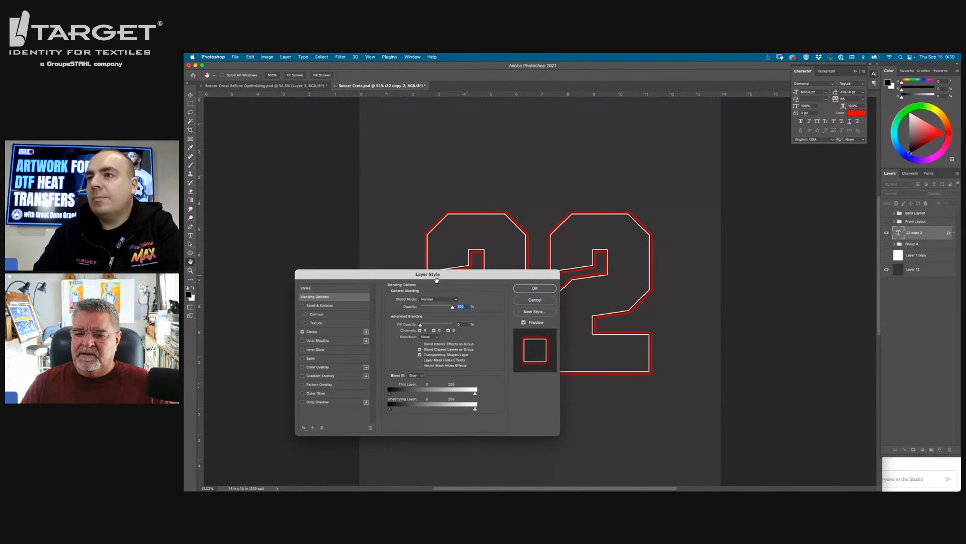
pyautogui.moveTo(360, 274); pyautogui.dragTo(653, 150)
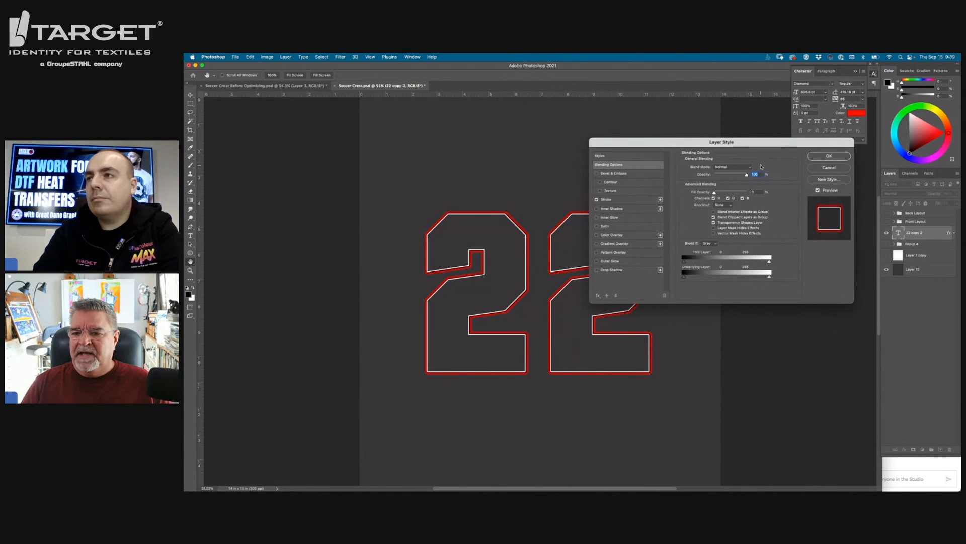
pyautogui.click(618, 202)
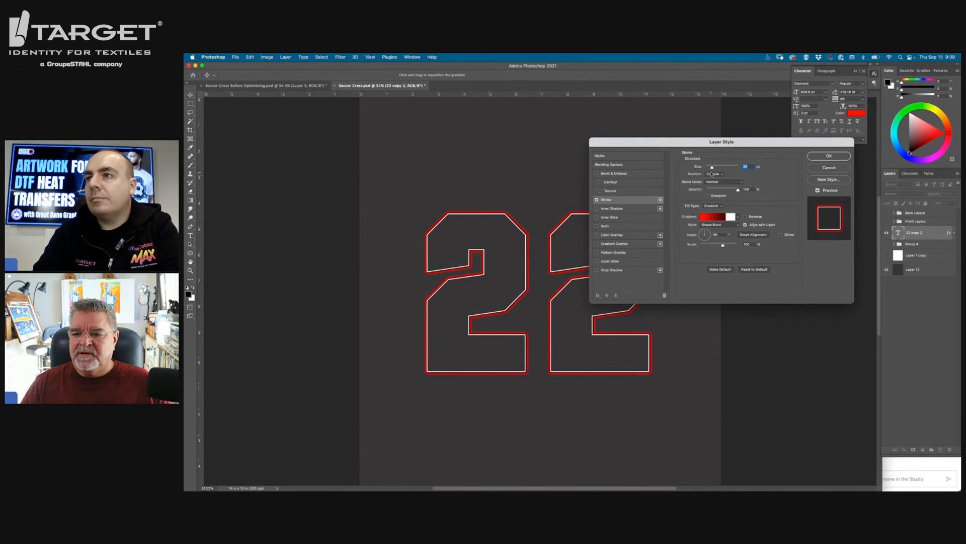
pyautogui.moveTo(713, 167)
pyautogui.mouseDown()
pyautogui.moveTo(631, 144)
pyautogui.moveTo(324, 170)
pyautogui.moveTo(445, 124)
pyautogui.moveTo(439, 163)
pyautogui.mouseUp()
pyautogui.click(540, 176)
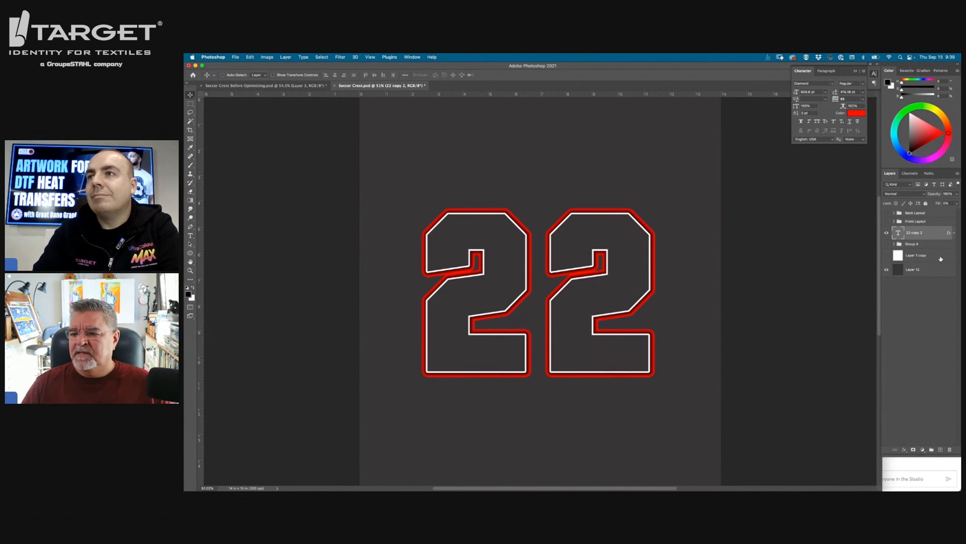
# Show Group 4 again and duplicate the lattice stripe layer inside it
pyautogui.click(887, 244)
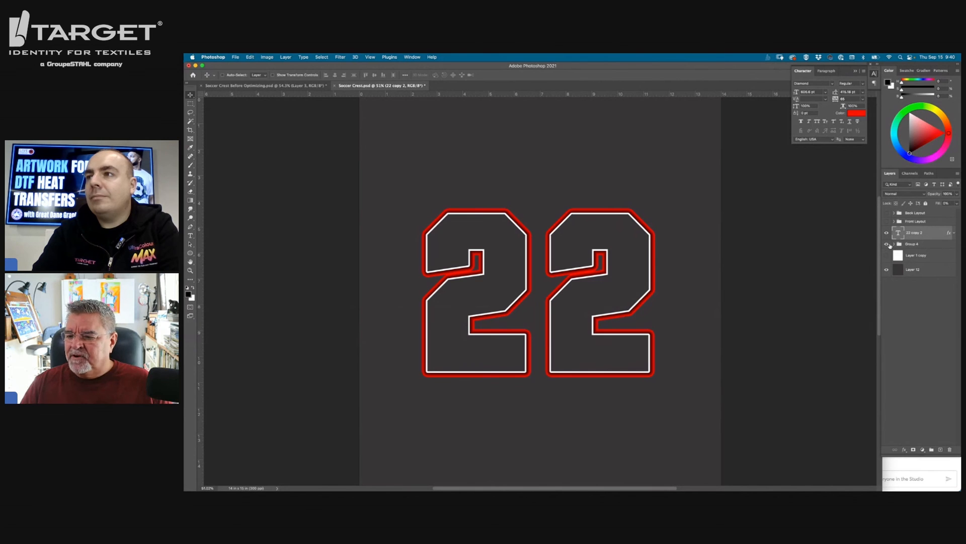
pyautogui.click(894, 244)
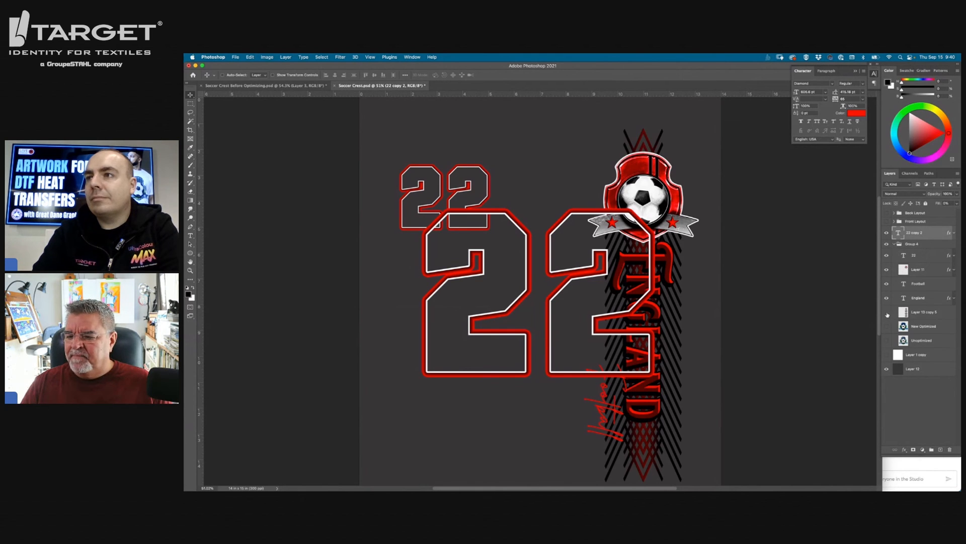
pyautogui.click(887, 312)
pyautogui.click(887, 312)
pyautogui.click(905, 312)
pyautogui.press('super+j')
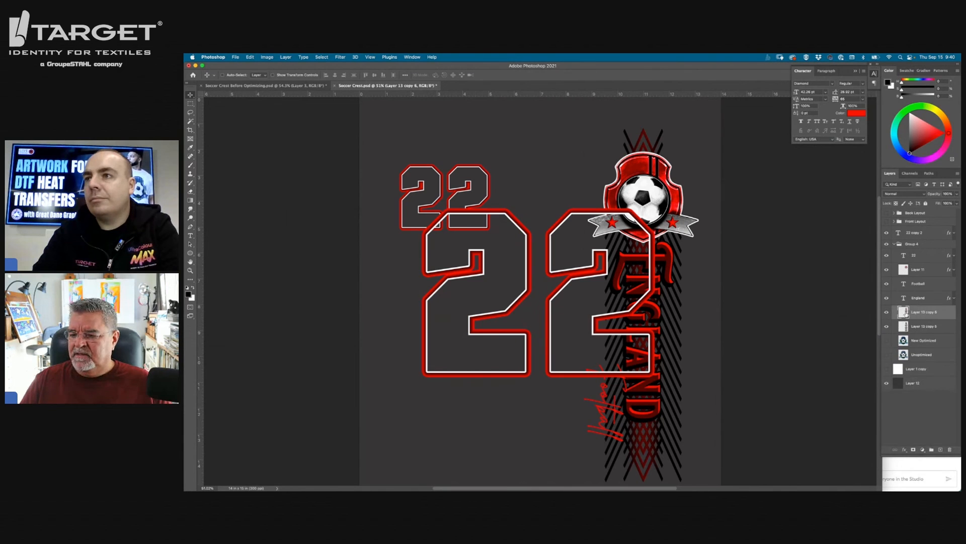
# Move the lattice stripe copy out of Group 4 to directly beneath the large 22, and hide the group
pyautogui.moveTo(904, 313); pyautogui.dragTo(903, 253)
pyautogui.moveTo(903, 244); pyautogui.dragTo(901, 245)
pyautogui.click(895, 258)
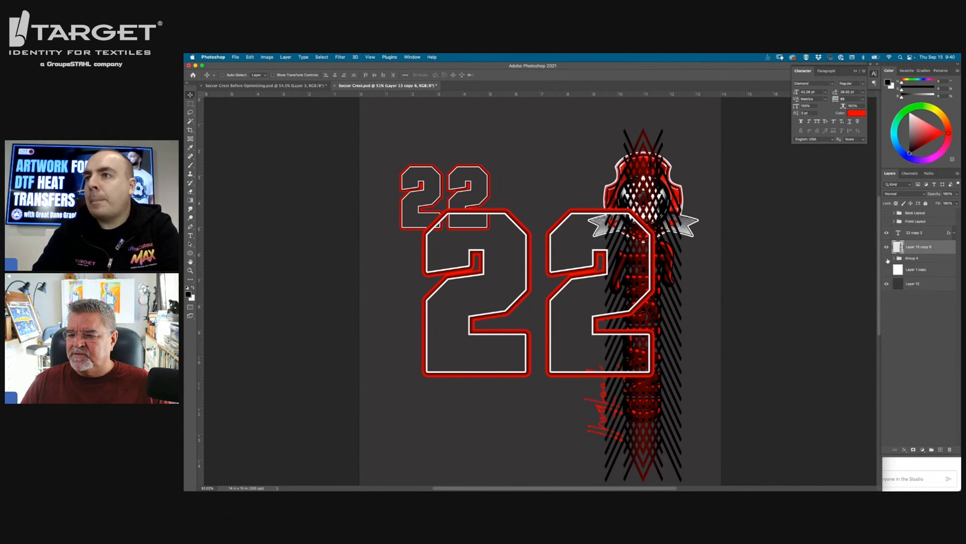
pyautogui.click(887, 259)
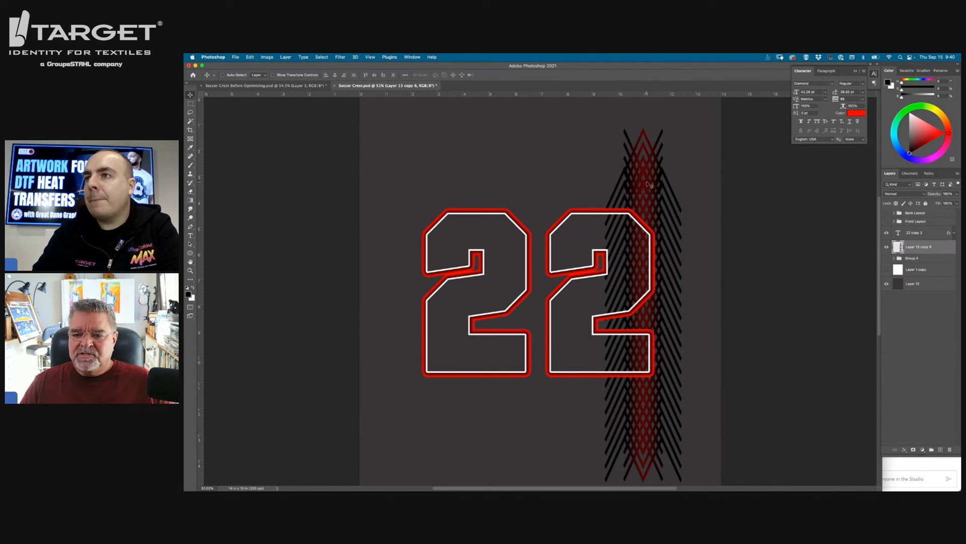
# Position the lattice stripe copy behind the second digit 2 and scale it to about 132% to fill the digit's width
pyautogui.moveTo(649, 184); pyautogui.dragTo(601, 173)
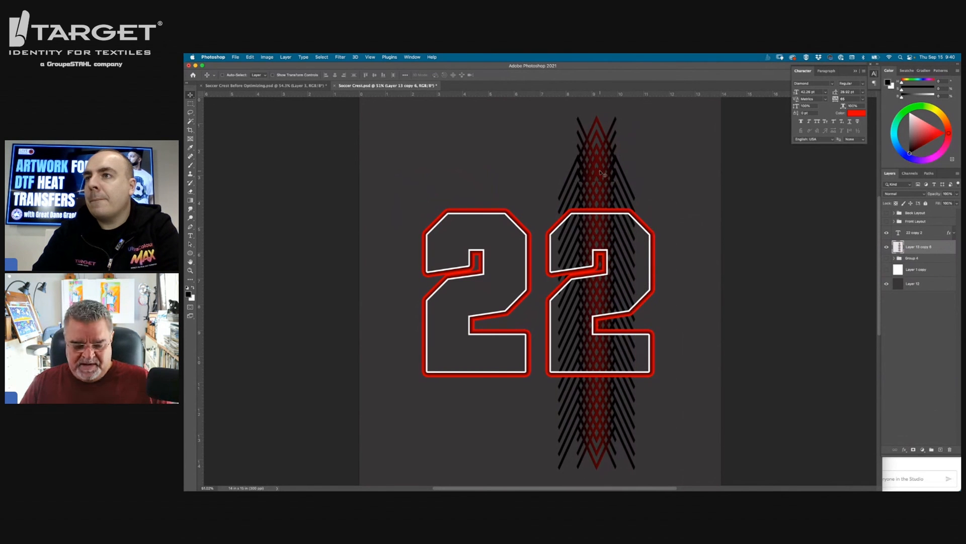
pyautogui.hotkey('ctrl', 't')
pyautogui.moveTo(637, 115)
pyautogui.mouseDown()
pyautogui.moveTo(660, 103)
pyautogui.moveTo(652, 110)
pyautogui.mouseUp()
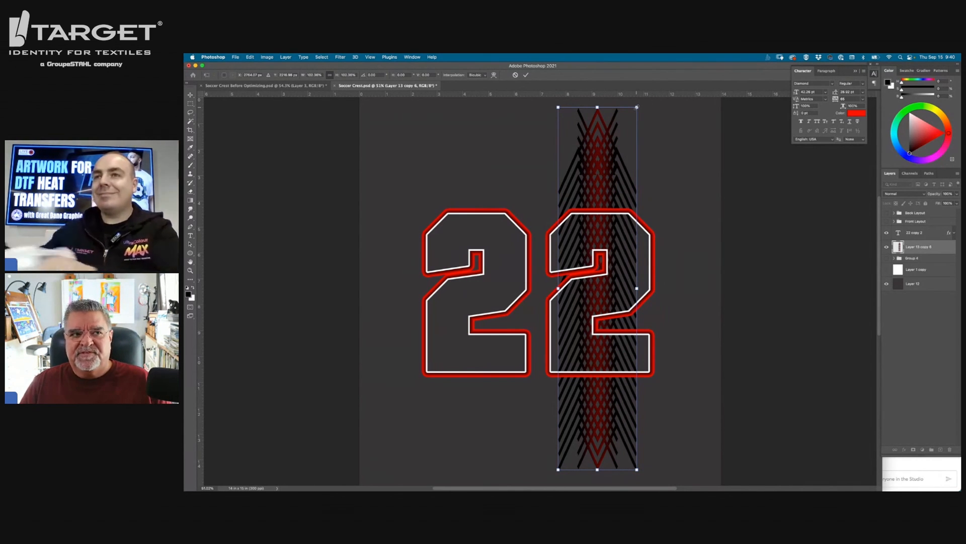
pyautogui.moveTo(640, 105); pyautogui.dragTo(663, 91)
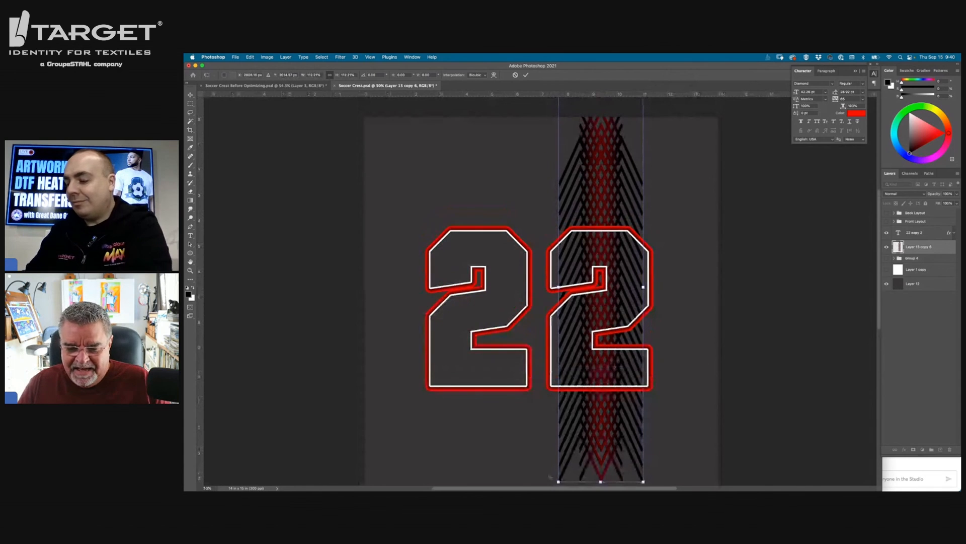
pyautogui.moveTo(558, 482); pyautogui.dragTo(545, 482)
pyautogui.scroll(5, 679, 257)
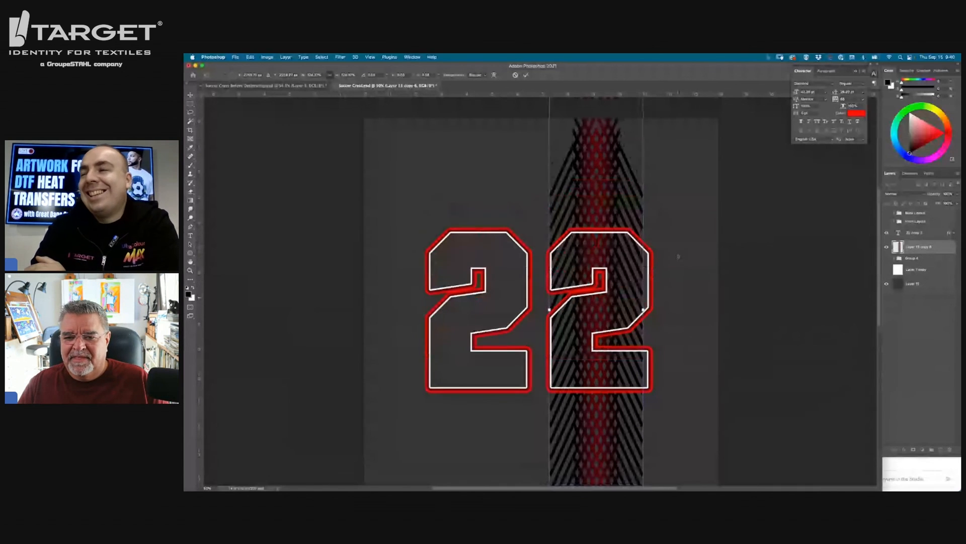
pyautogui.moveTo(643, 122); pyautogui.dragTo(670, 100)
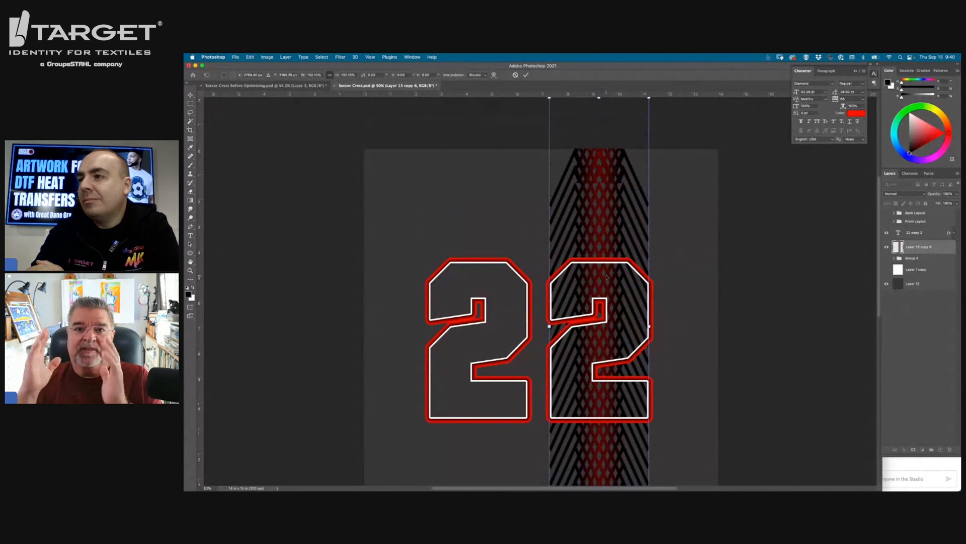
pyautogui.press('Return')
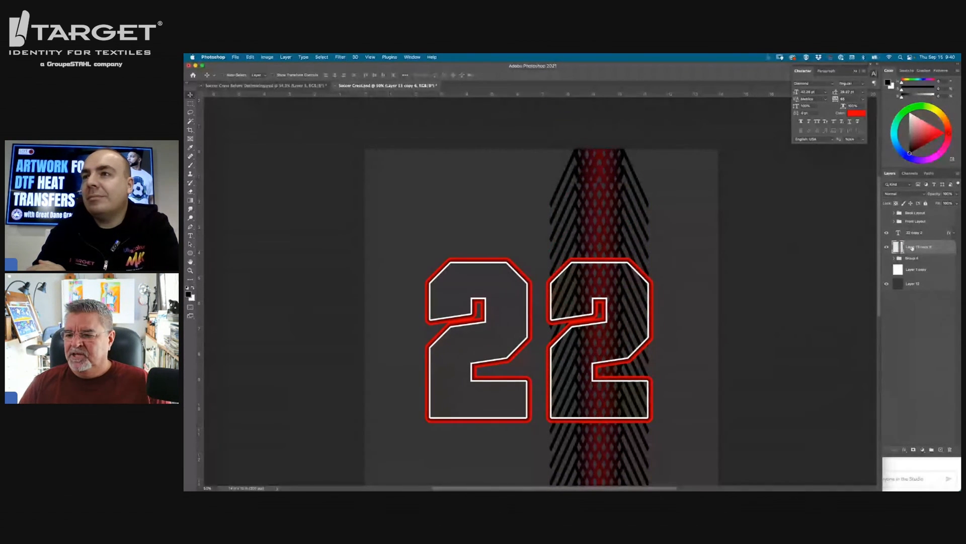
# Duplicate the enlarged lattice stripe and align the copy behind the first digit 2
pyautogui.moveTo(921, 246); pyautogui.dragTo(940, 449)
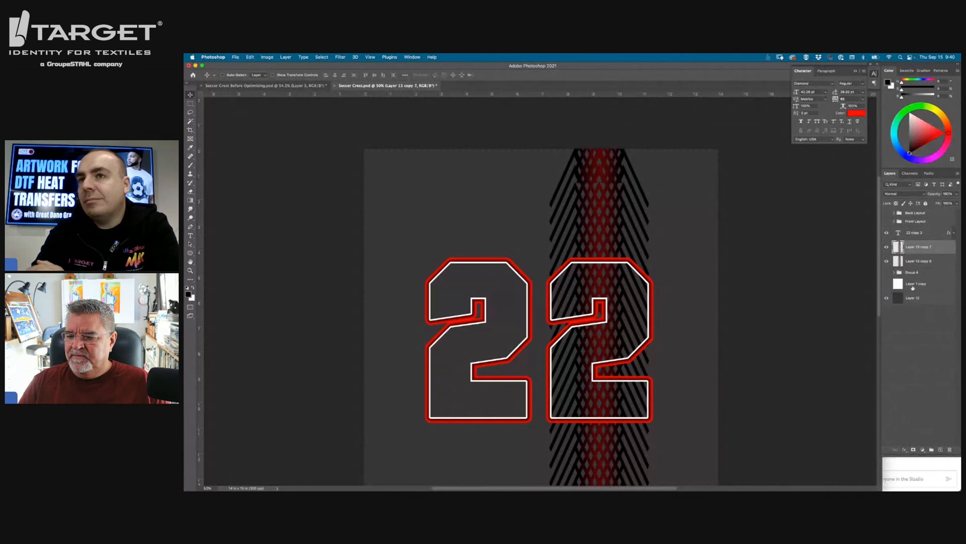
pyautogui.moveTo(610, 240); pyautogui.dragTo(498, 241)
pyautogui.press('Right')
pyautogui.press('Right')
pyautogui.press('Right')
pyautogui.press('Right')
pyautogui.press('Right')
pyautogui.press('Right')
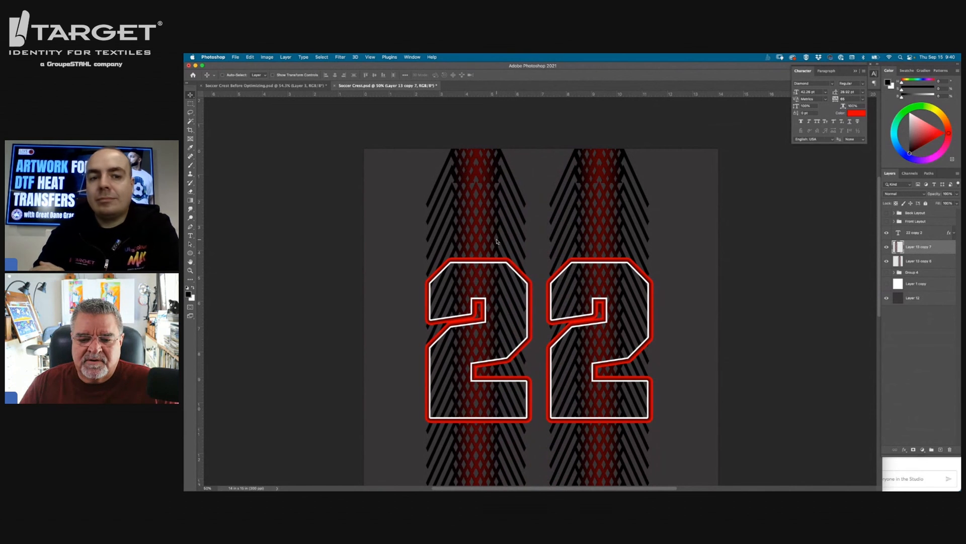
# Nudge the lattice stripe copy slightly right behind the first digit and merge it with the stripe layer below
pyautogui.press('Right')
pyautogui.press('Right')
pyautogui.press('Right')
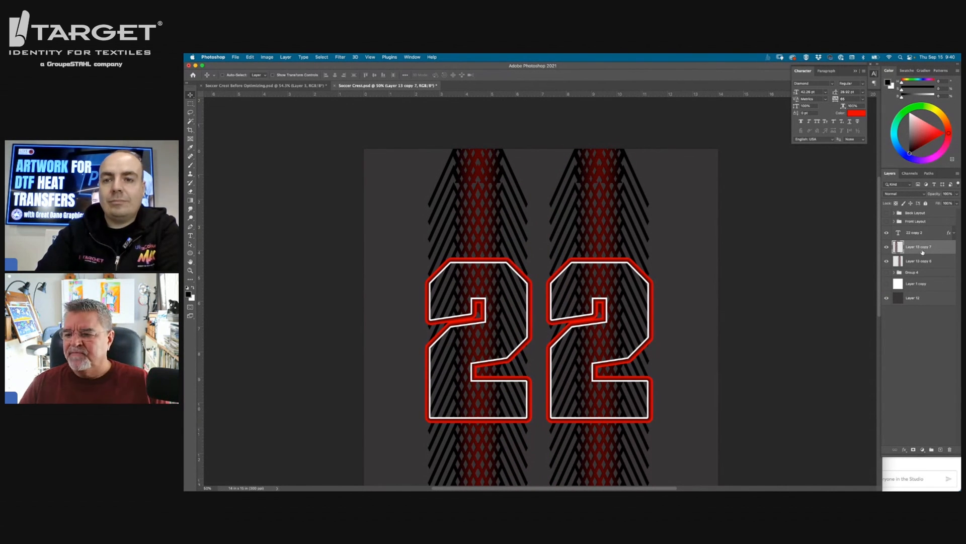
pyautogui.click(957, 173)
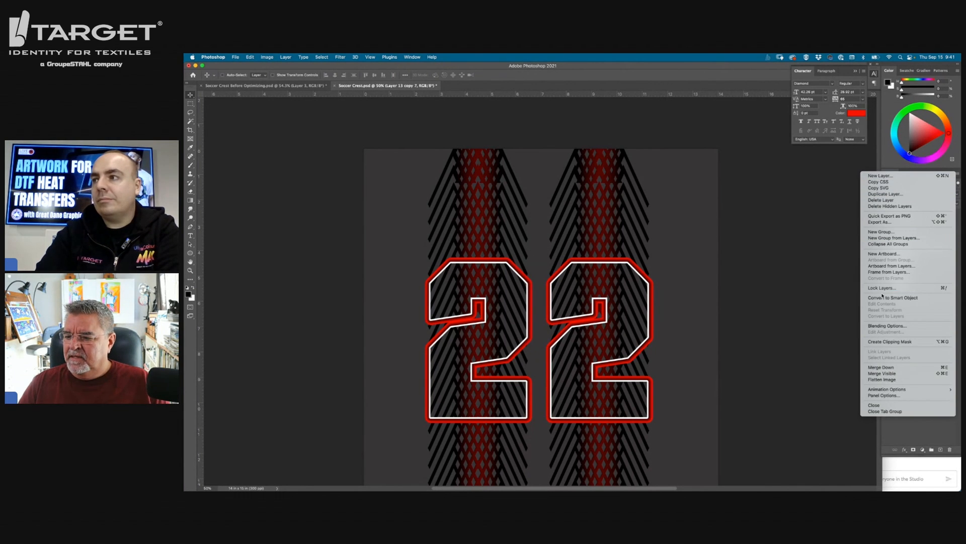
pyautogui.click(883, 368)
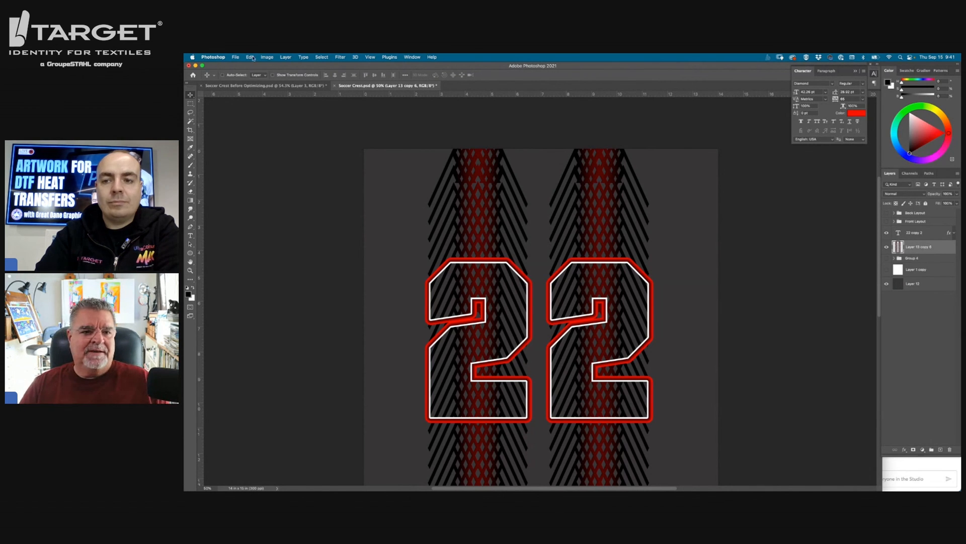
# Copy the entire merged stripe artwork, clear the selection, and hide the stripe layer
pyautogui.click(320, 57)
pyautogui.click(319, 66)
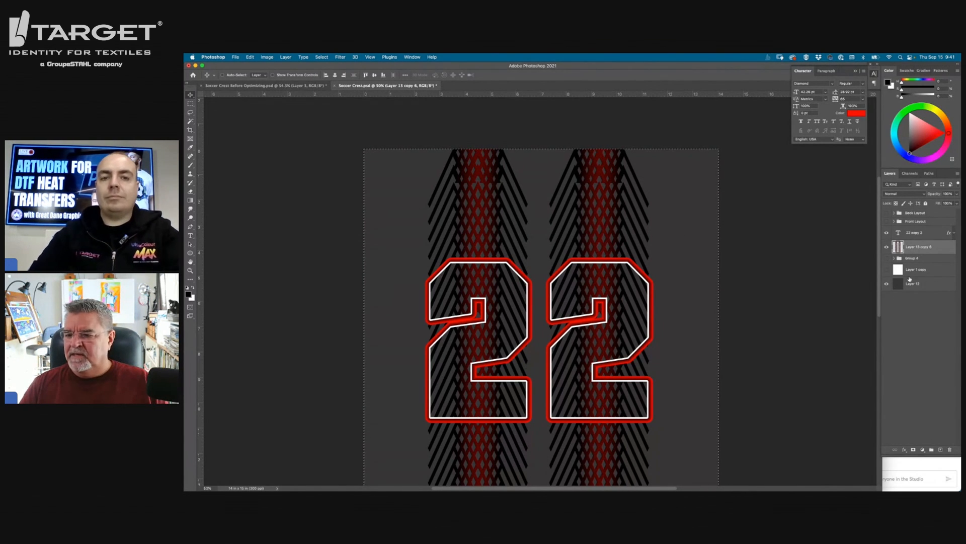
pyautogui.click(900, 234)
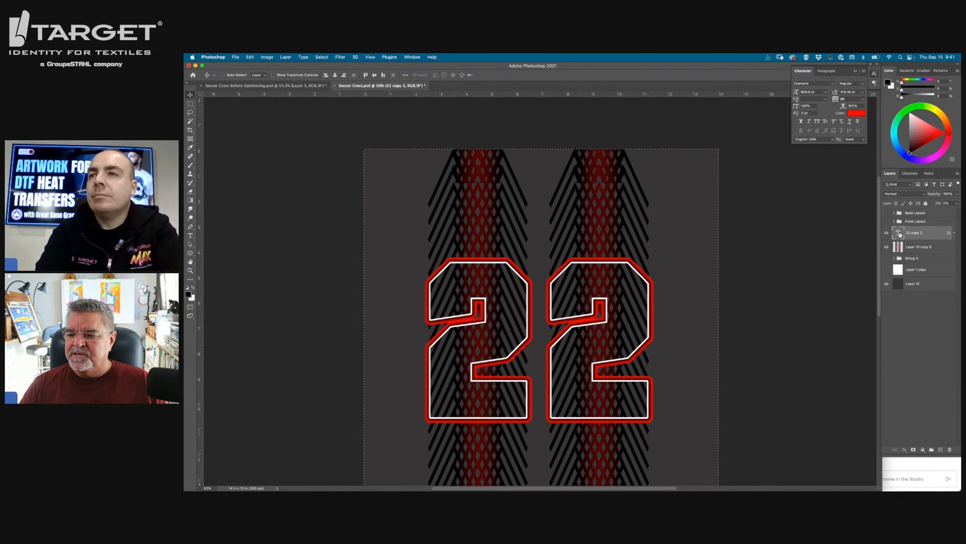
pyautogui.press('super+d')
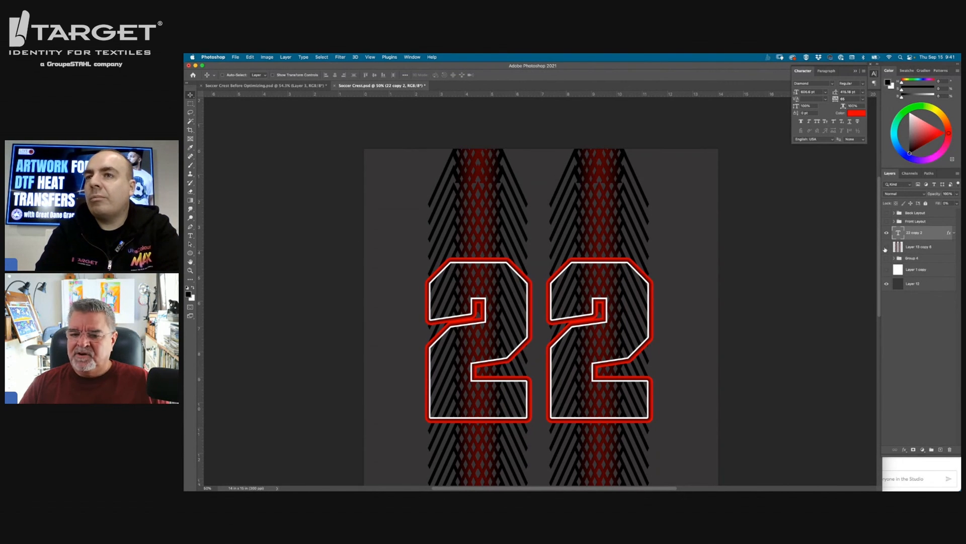
pyautogui.click(885, 248)
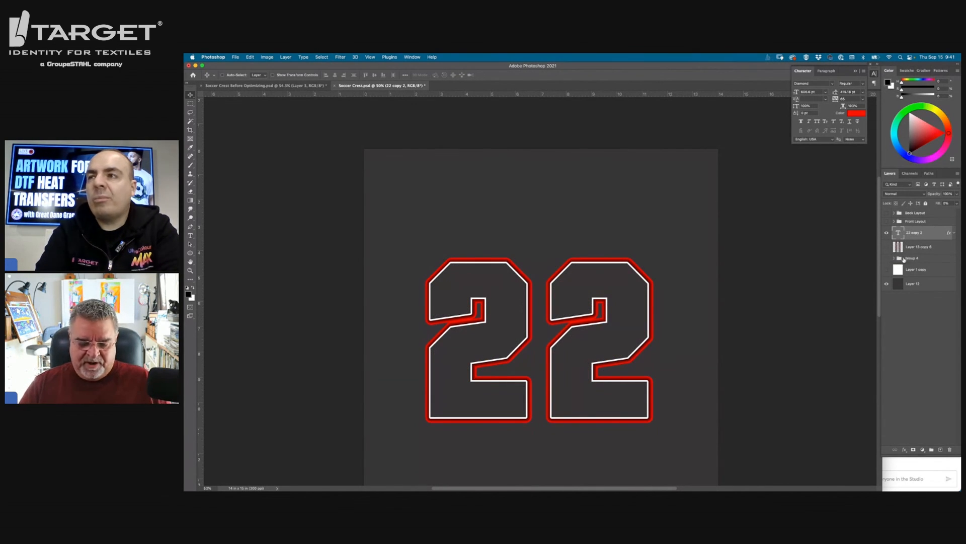
# Load the large 22's letter shapes as a selection and paste the copied stripes into it as a masked layer
pyautogui.keyDown('super'); pyautogui.click(897, 234); pyautogui.keyUp('super')
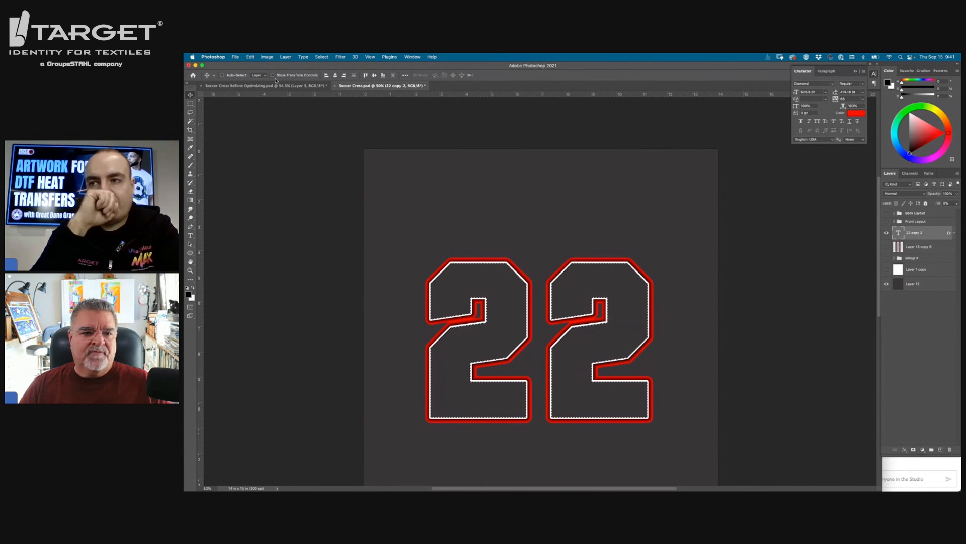
pyautogui.click(250, 57)
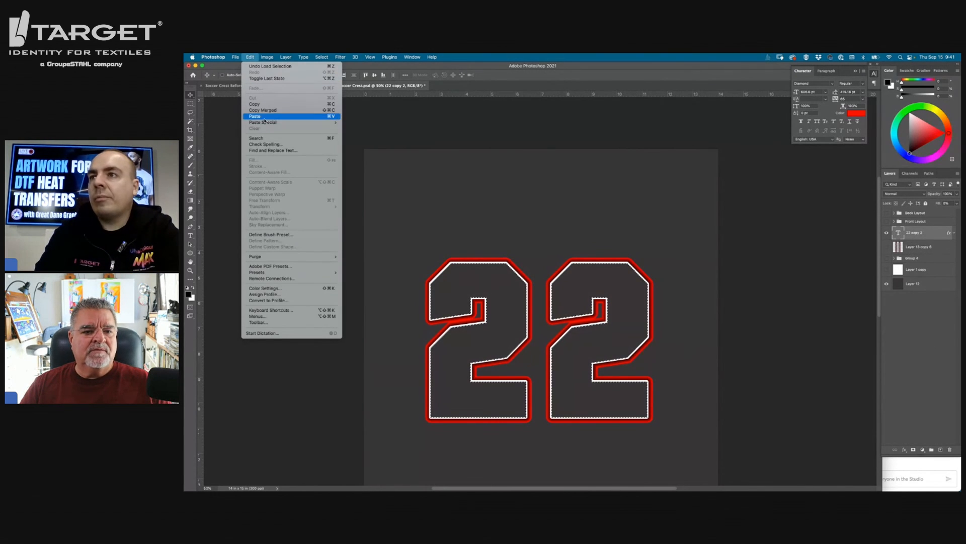
pyautogui.moveTo(264, 124)
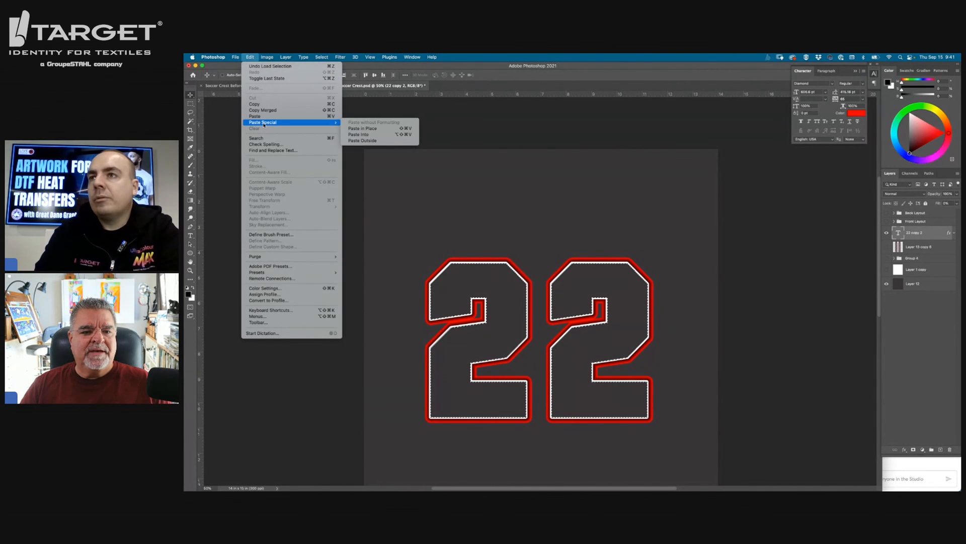
pyautogui.click(359, 135)
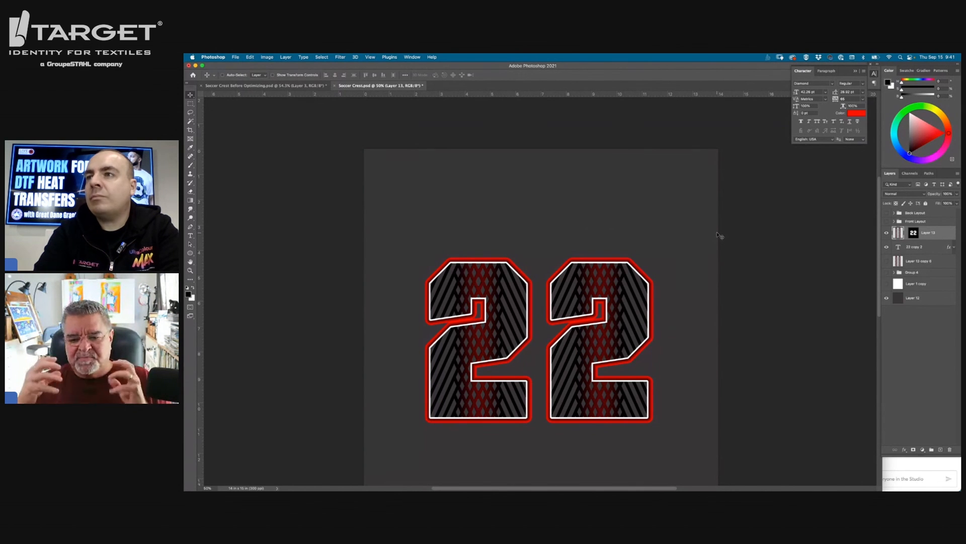
pyautogui.click(910, 348)
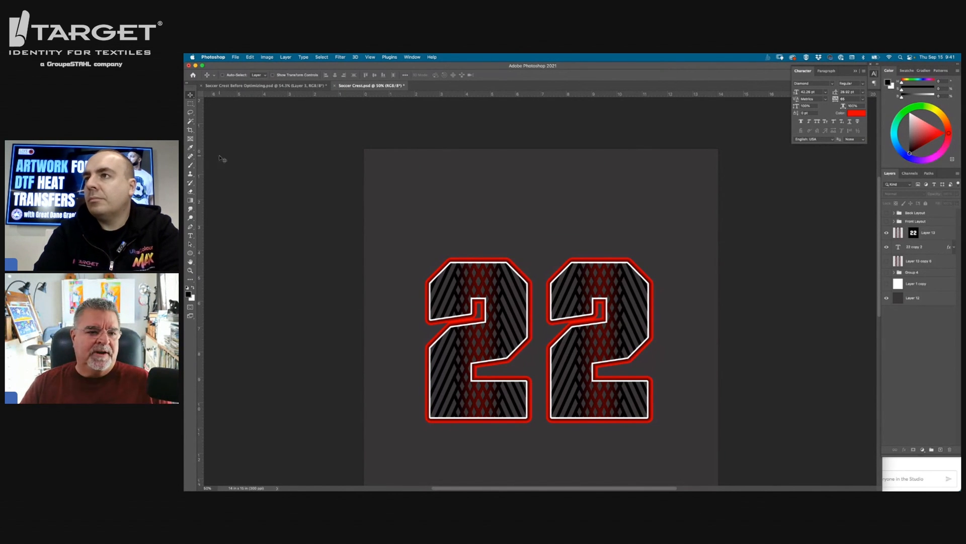
# Add a text layer with the player's surname in red capitals above the 22, using the Diamond font
pyautogui.click(191, 235)
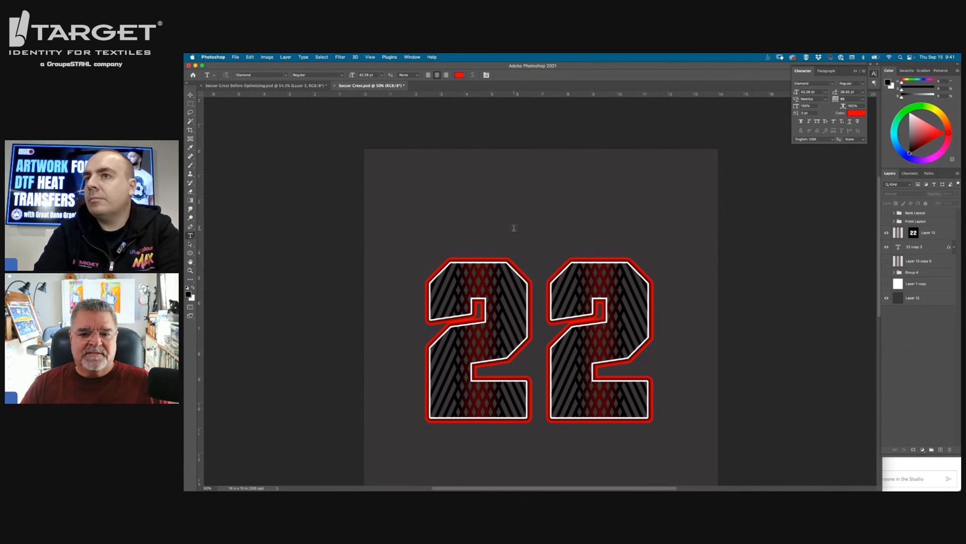
pyautogui.click(495, 189)
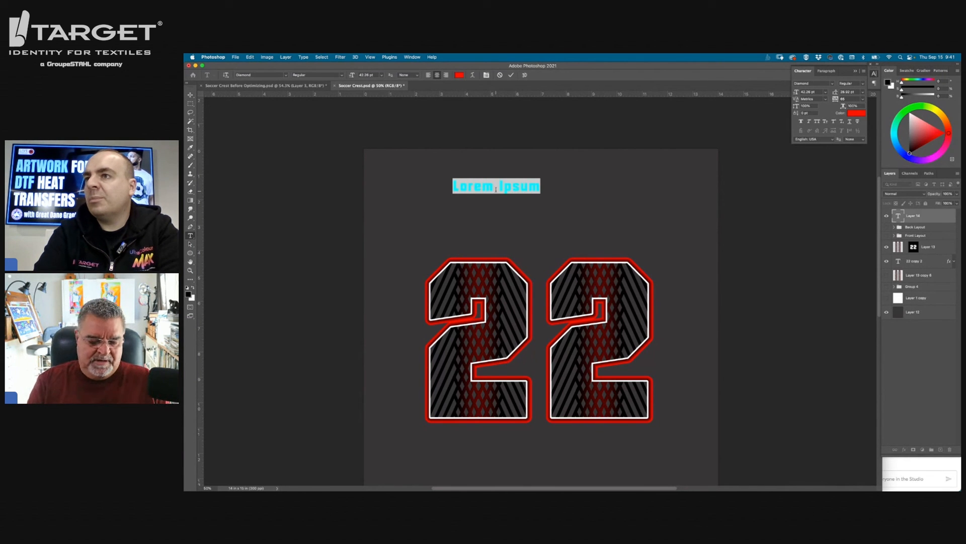
pyautogui.write('ROGER')
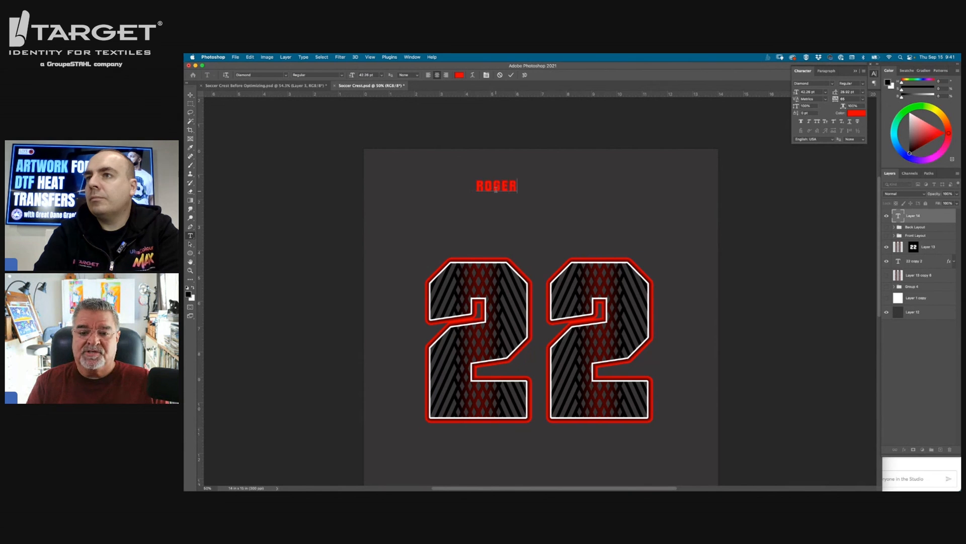
pyautogui.write('S')
pyautogui.click(191, 95)
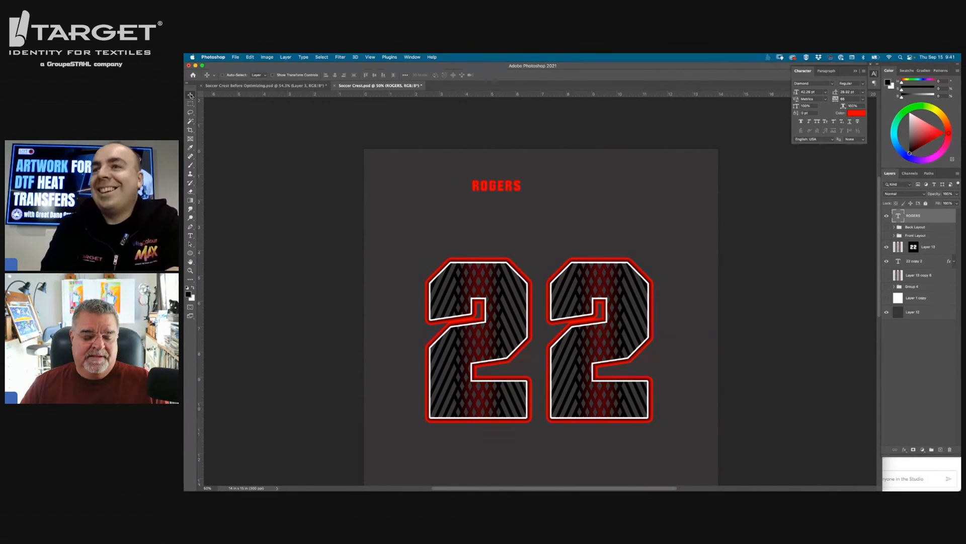
# Enlarge the surname text to roughly the width of the 22 and position it just above the number
pyautogui.press('super+t')
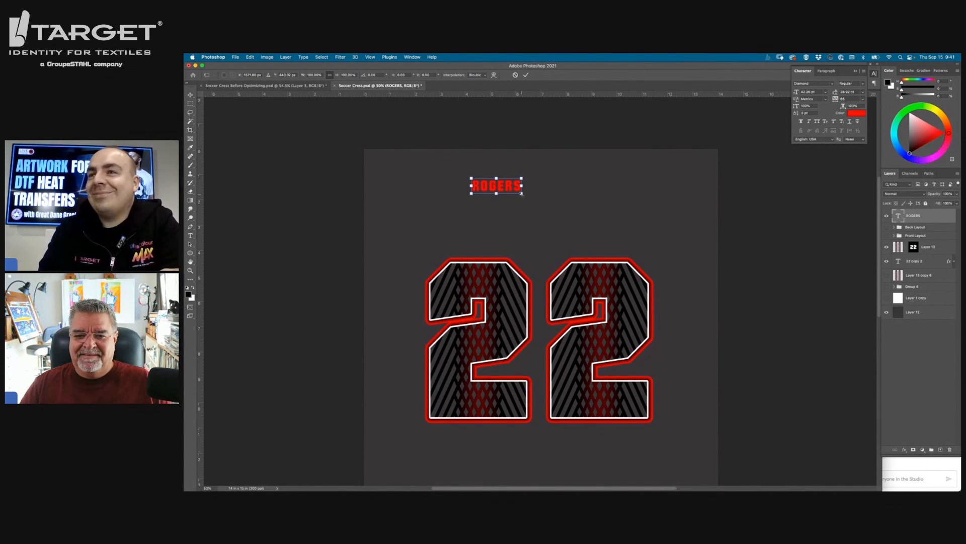
pyautogui.moveTo(526, 196); pyautogui.dragTo(659, 236)
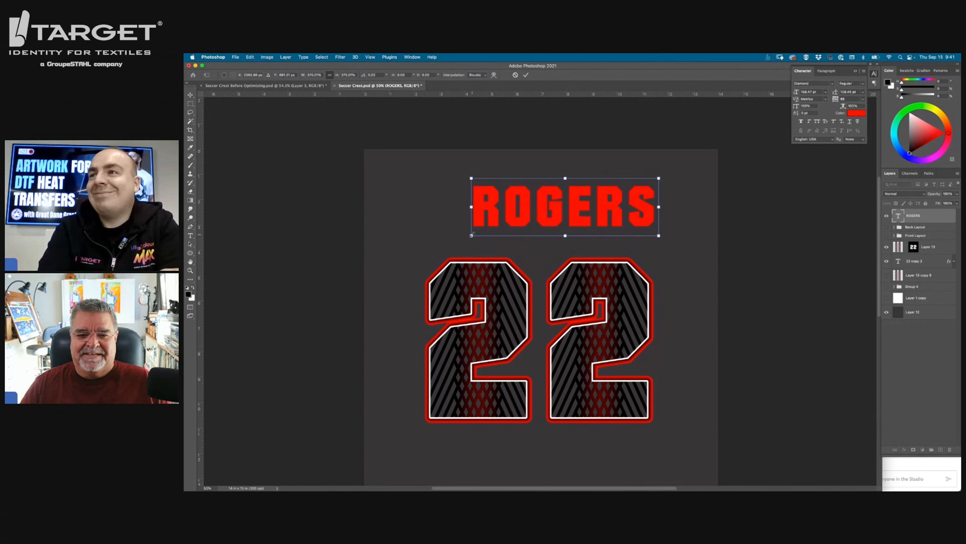
pyautogui.moveTo(472, 234); pyautogui.dragTo(429, 248)
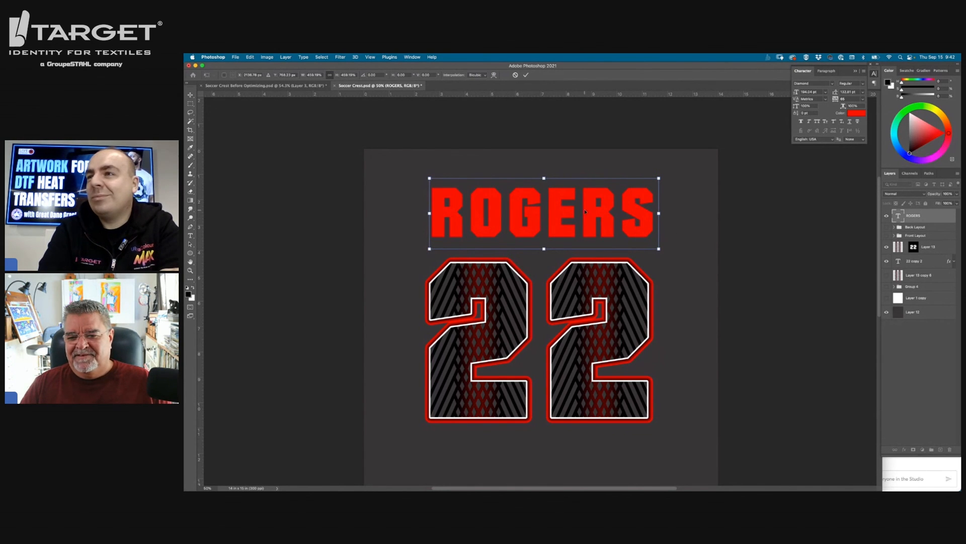
pyautogui.moveTo(659, 177); pyautogui.dragTo(654, 180)
pyautogui.moveTo(569, 221); pyautogui.dragTo(566, 216)
pyautogui.press('Return')
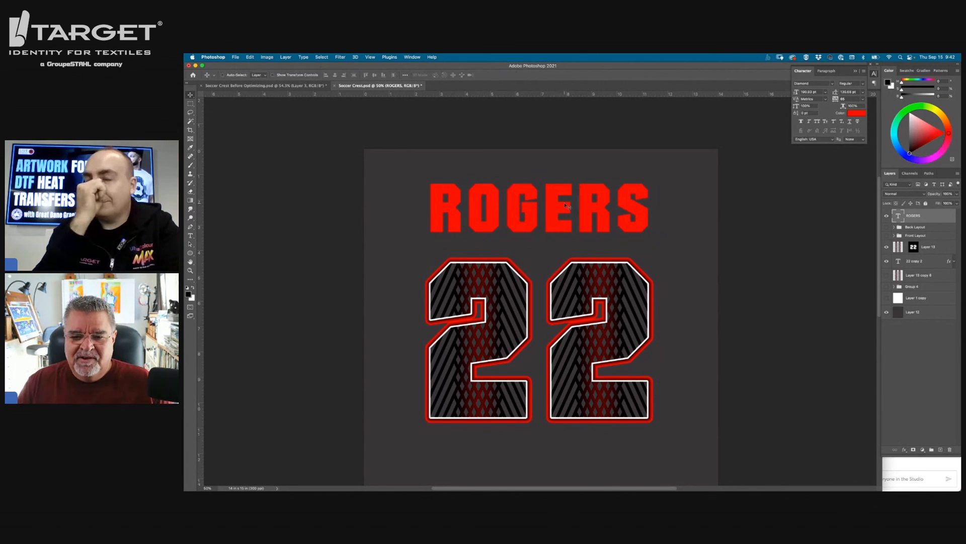
# Change the surname text colour from red to white
pyautogui.doubleClick(898, 215)
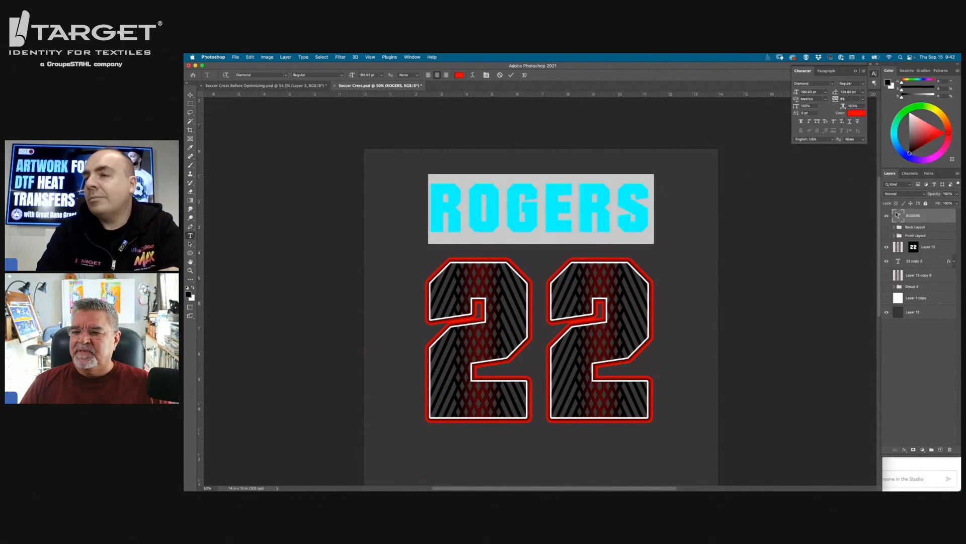
pyautogui.click(463, 75)
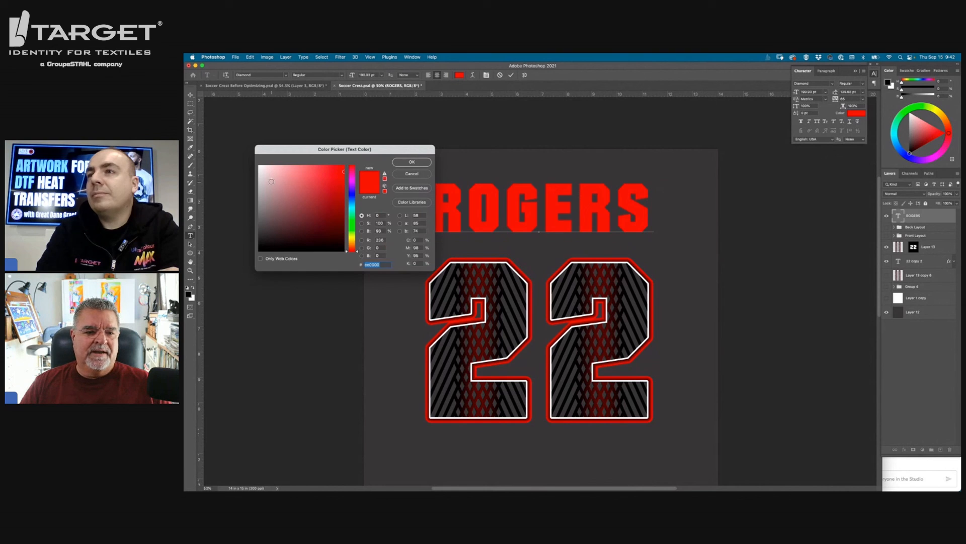
pyautogui.click(259, 165)
pyautogui.click(426, 164)
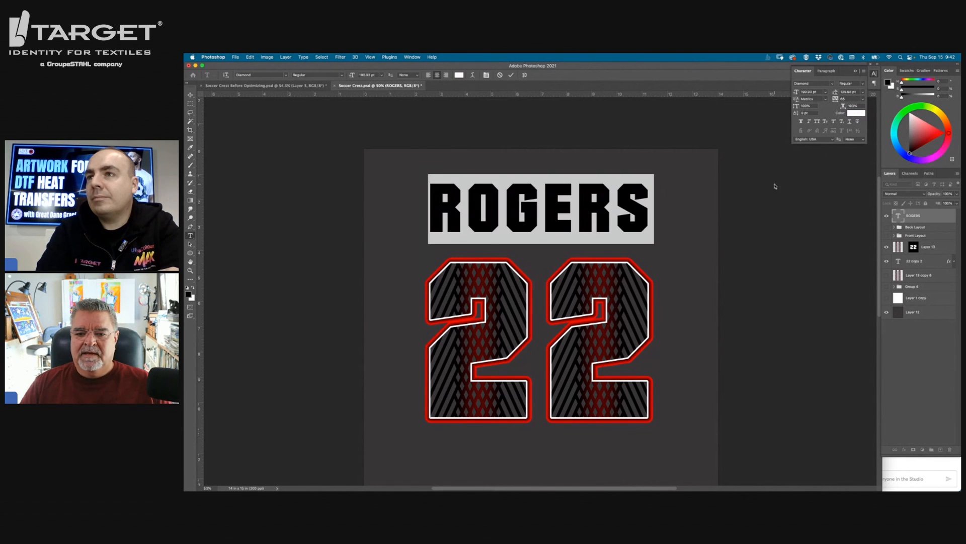
pyautogui.hotkey('ctrl', 'Return')
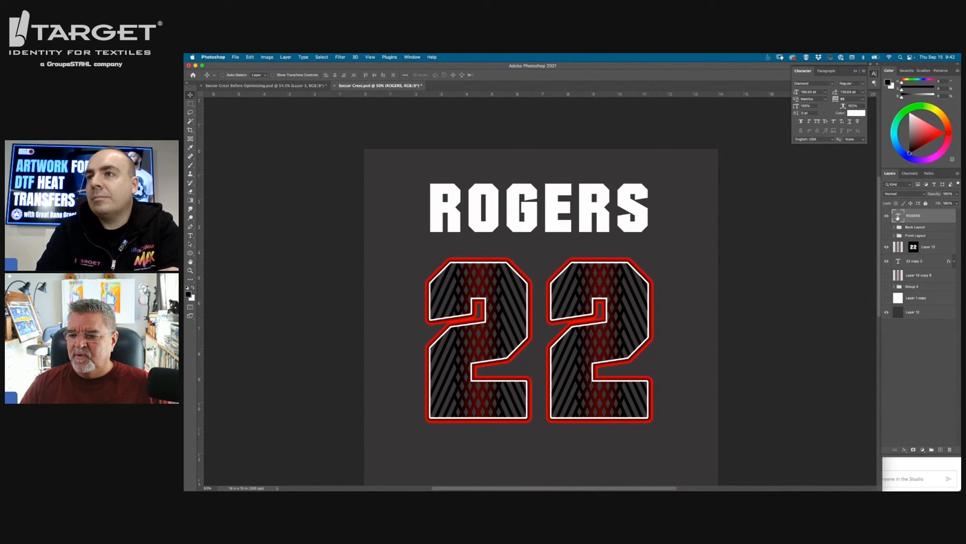
# Add a gradient stroke to the surname, positioned Inside, and reduce its size to a thin outline
pyautogui.click(904, 450)
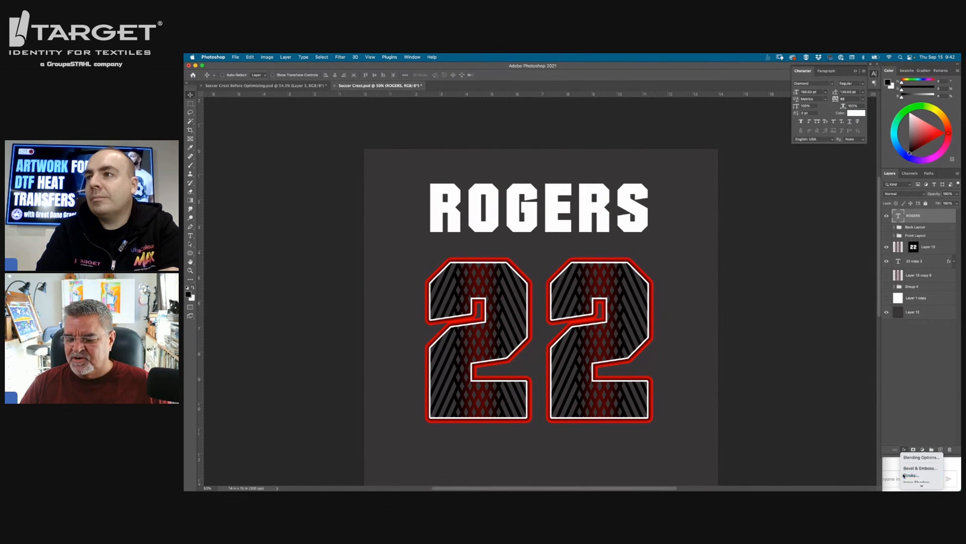
pyautogui.click(910, 475)
pyautogui.moveTo(514, 164); pyautogui.dragTo(689, 257)
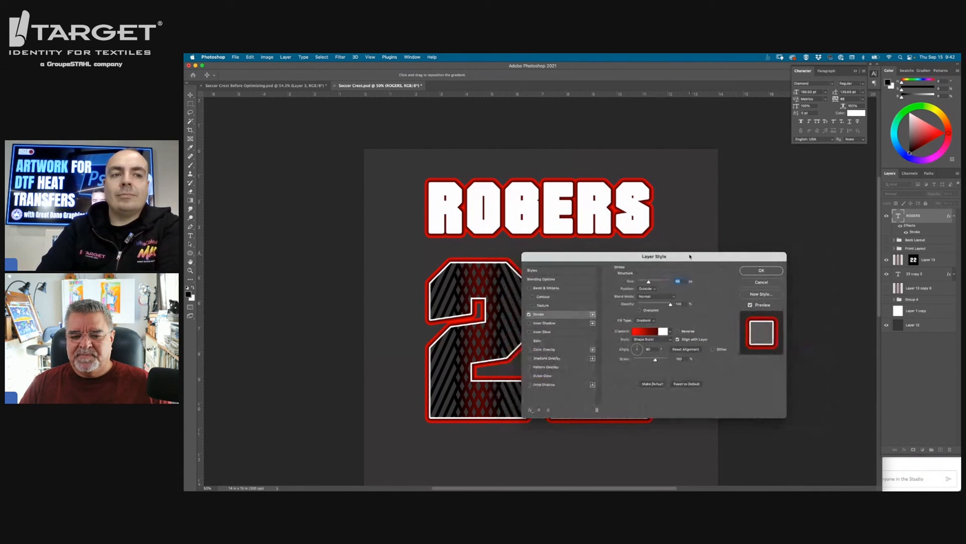
pyautogui.click(652, 289)
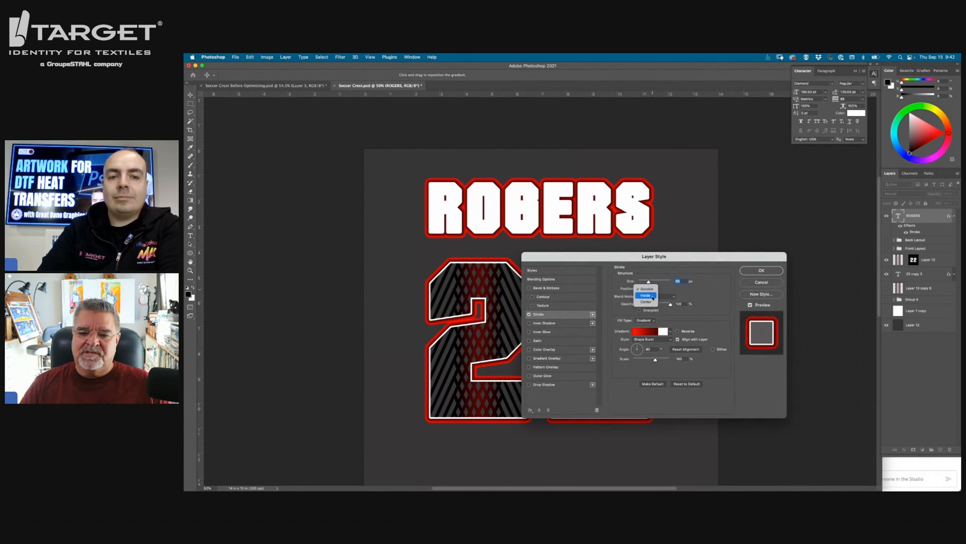
pyautogui.click(653, 297)
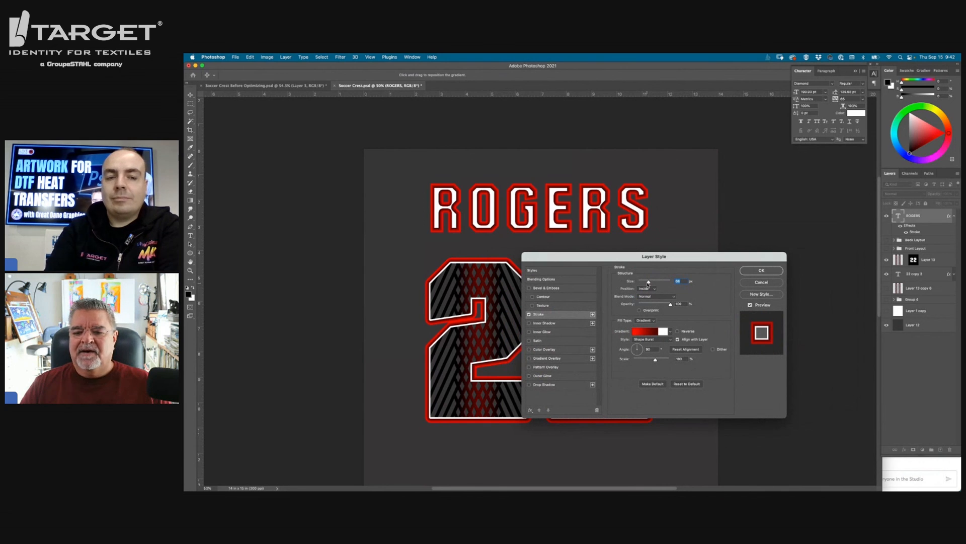
pyautogui.moveTo(649, 281); pyautogui.dragTo(642, 284)
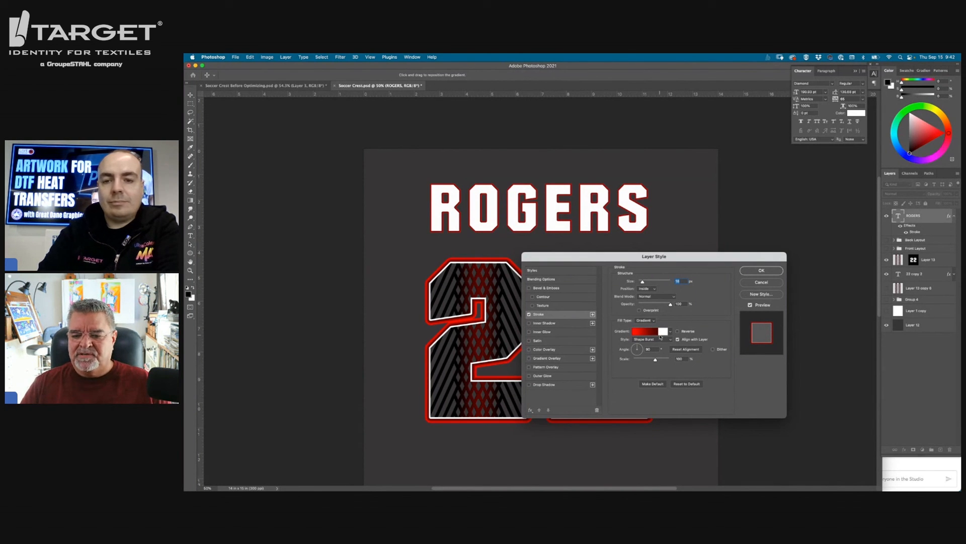
# Rework the surname's stroke gradient with a red stop at about a third and a white starting stop
pyautogui.click(661, 336)
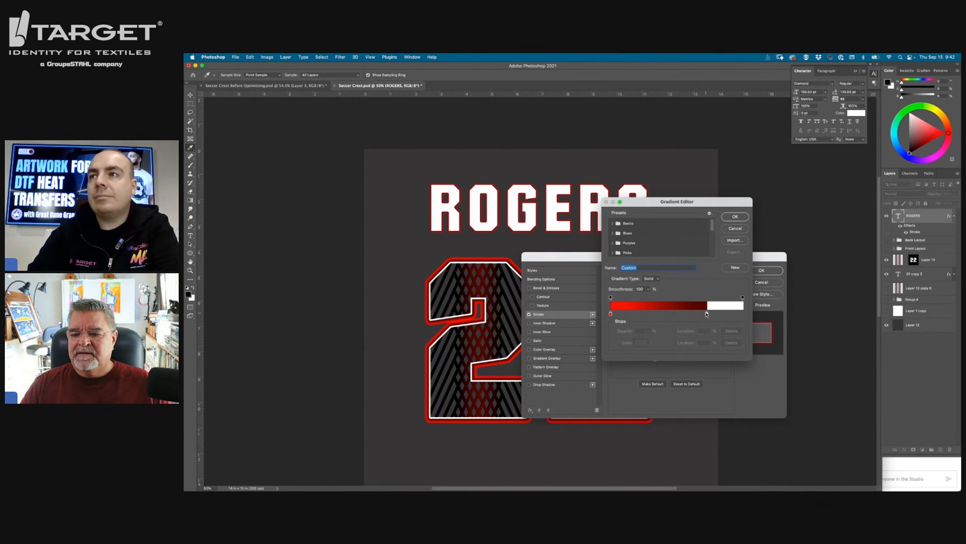
pyautogui.moveTo(706, 314); pyautogui.dragTo(663, 337)
pyautogui.moveTo(610, 313); pyautogui.dragTo(654, 314)
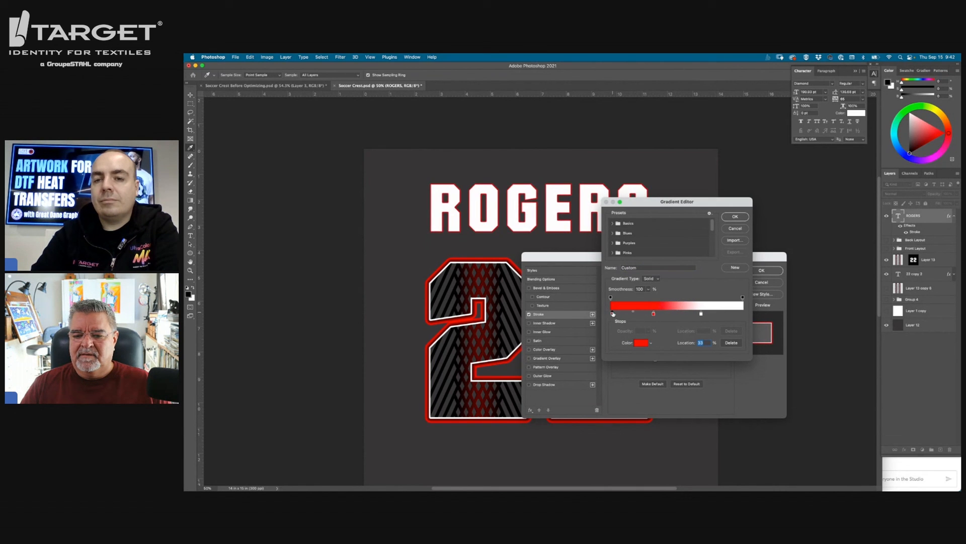
pyautogui.click(640, 343)
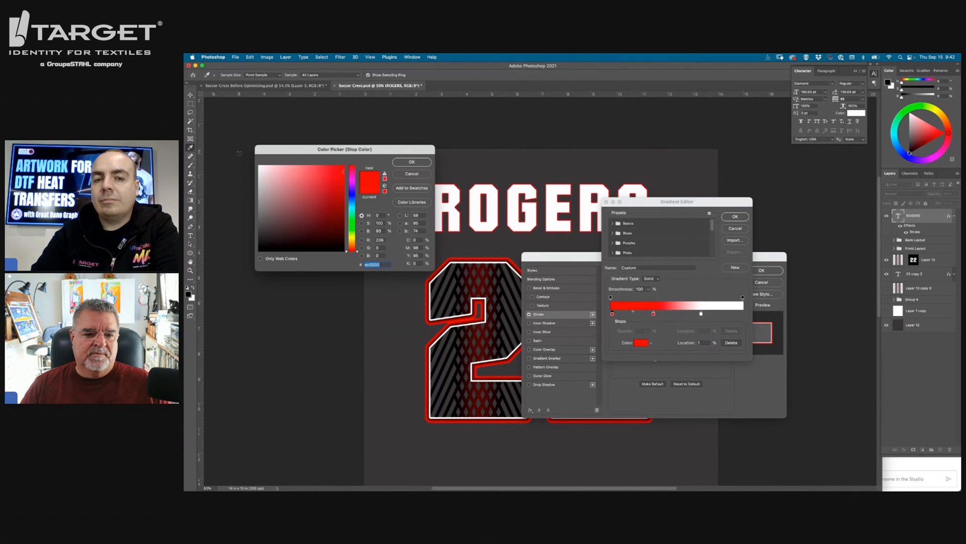
pyautogui.click(264, 170)
pyautogui.click(412, 162)
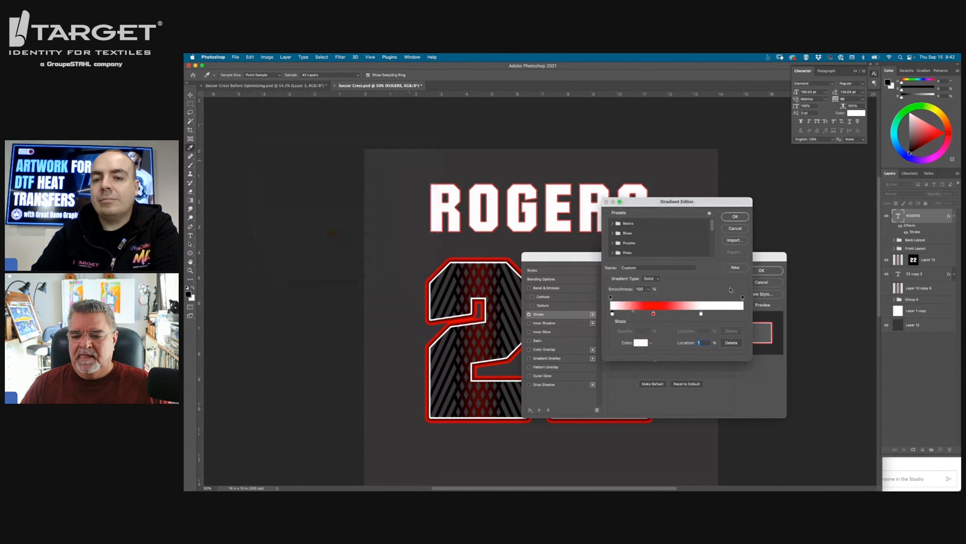
# Adjust the stroke gradient's stops to form a sharp red band between white areas, and apply the stroke to the surname
pyautogui.moveTo(612, 315); pyautogui.dragTo(701, 318)
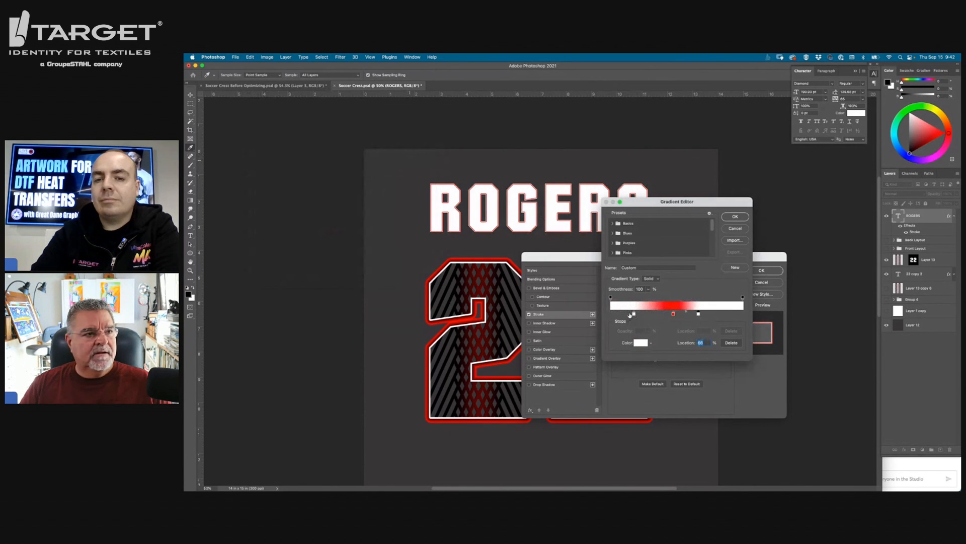
pyautogui.moveTo(637, 315); pyautogui.dragTo(705, 314)
pyautogui.click(689, 315)
pyautogui.click(700, 315)
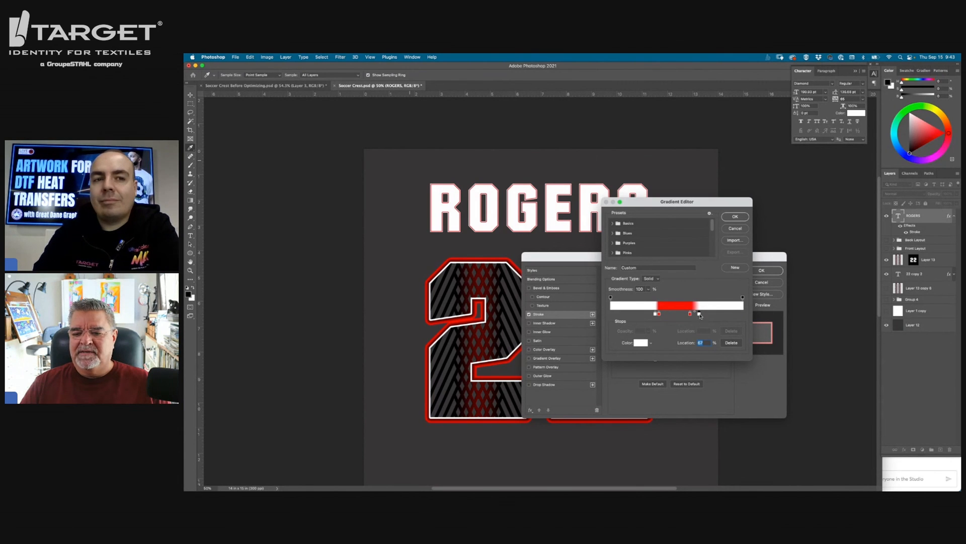
pyautogui.moveTo(690, 314); pyautogui.dragTo(668, 315)
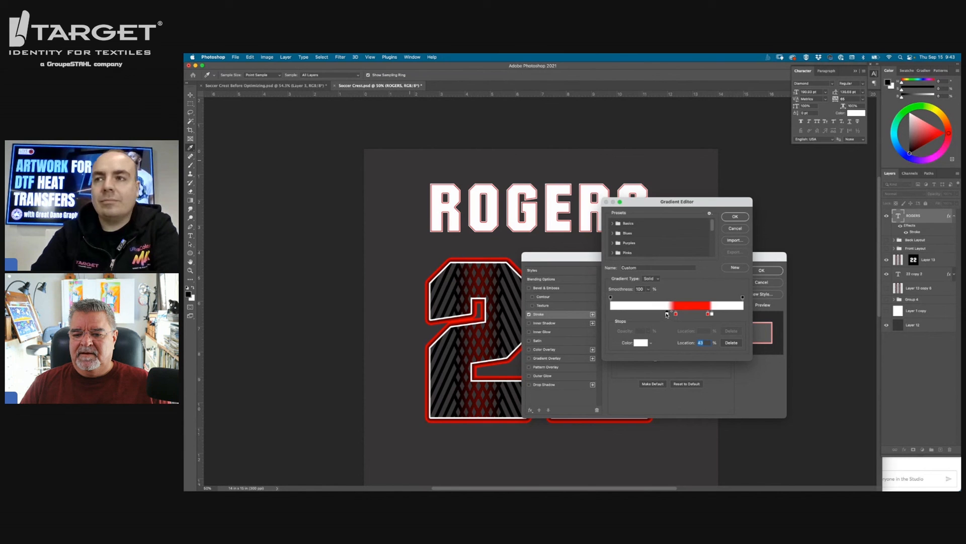
pyautogui.click(675, 313)
pyautogui.click(735, 216)
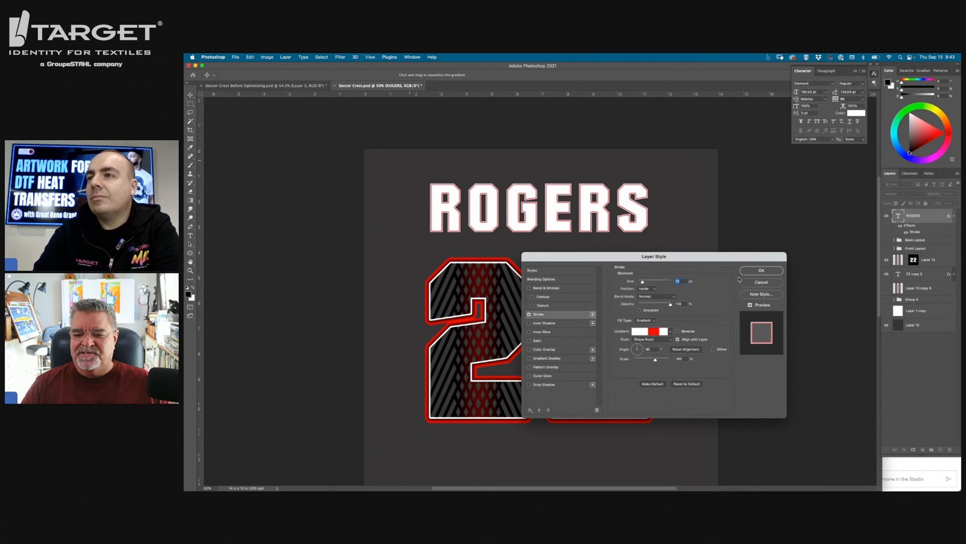
pyautogui.click(762, 270)
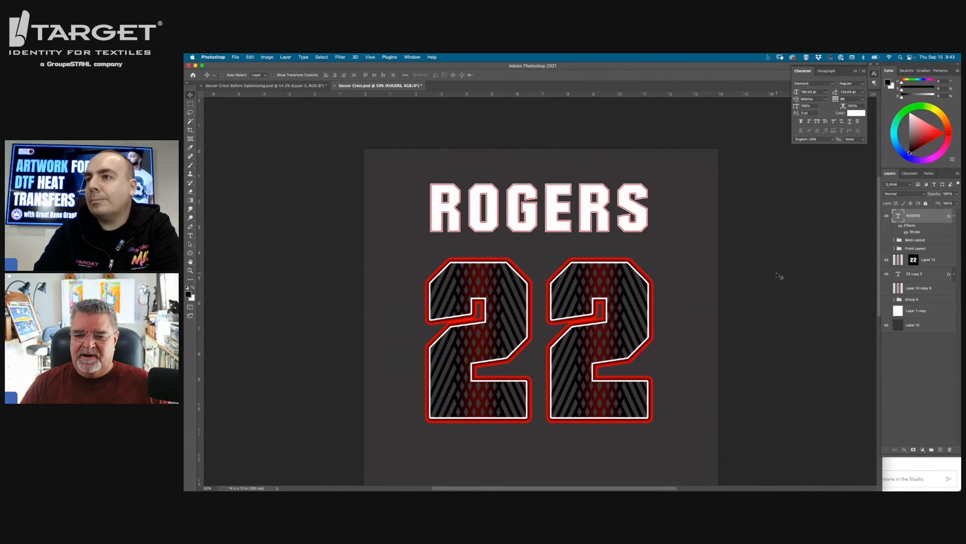